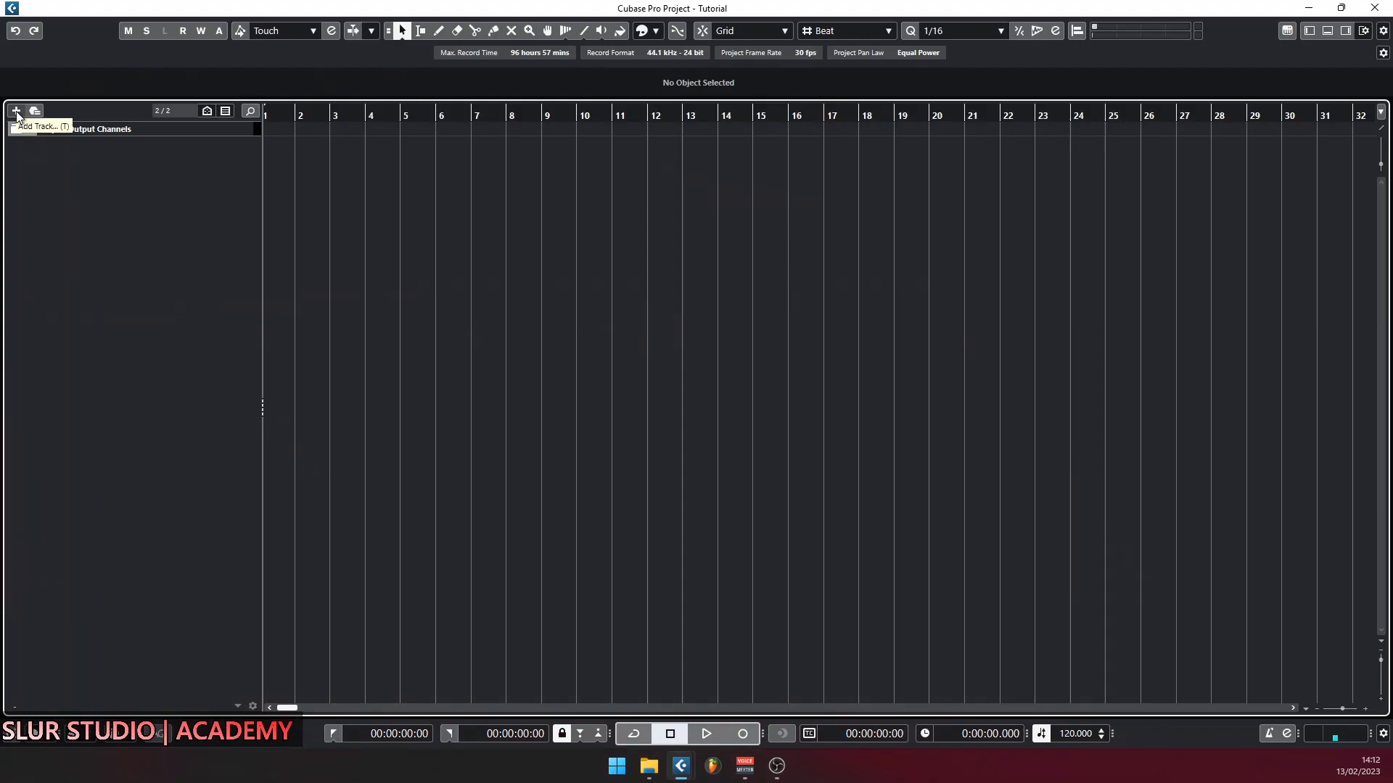
Step: Open the Add Track dialog and look through every track type, including the additional ones under More Tracks
{"action": "left_click", "coordinate": [16, 111]}
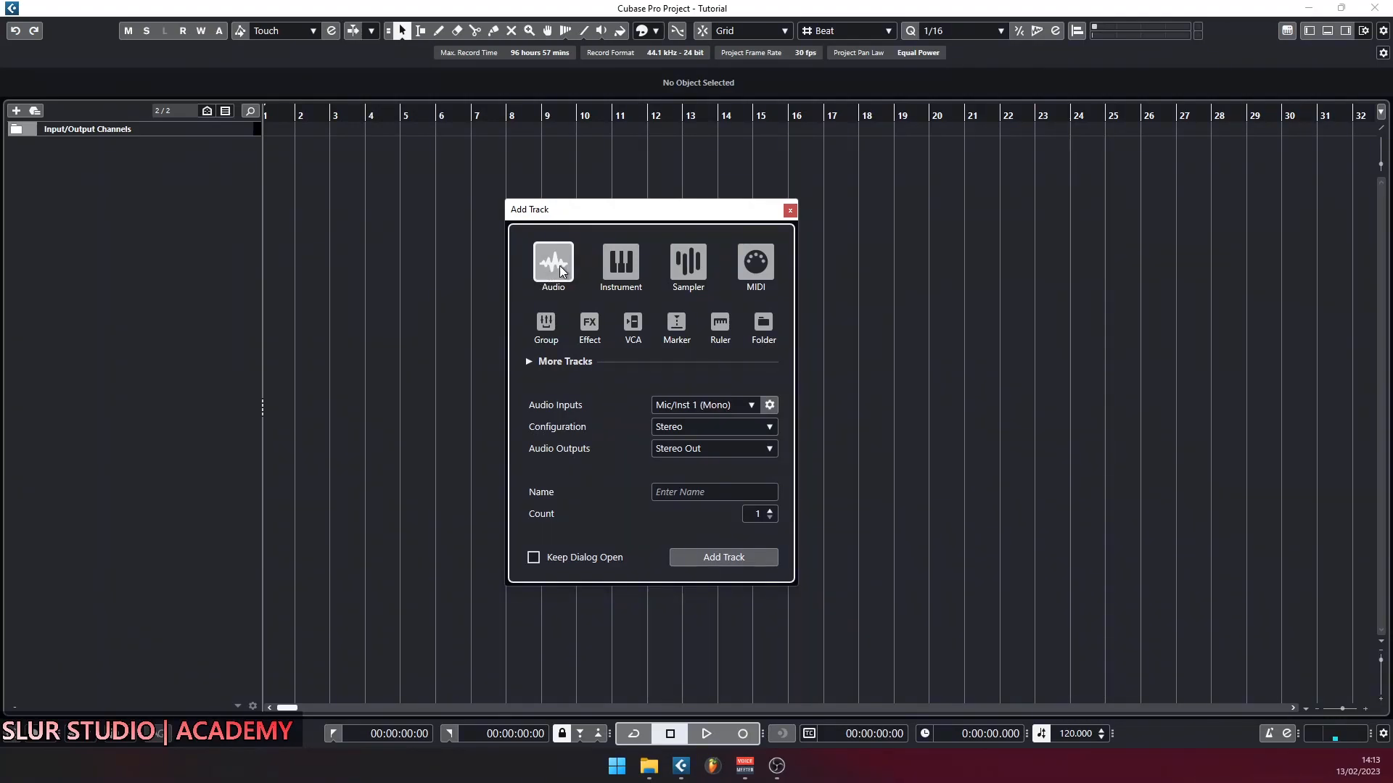
{"action": "left_click", "coordinate": [625, 266]}
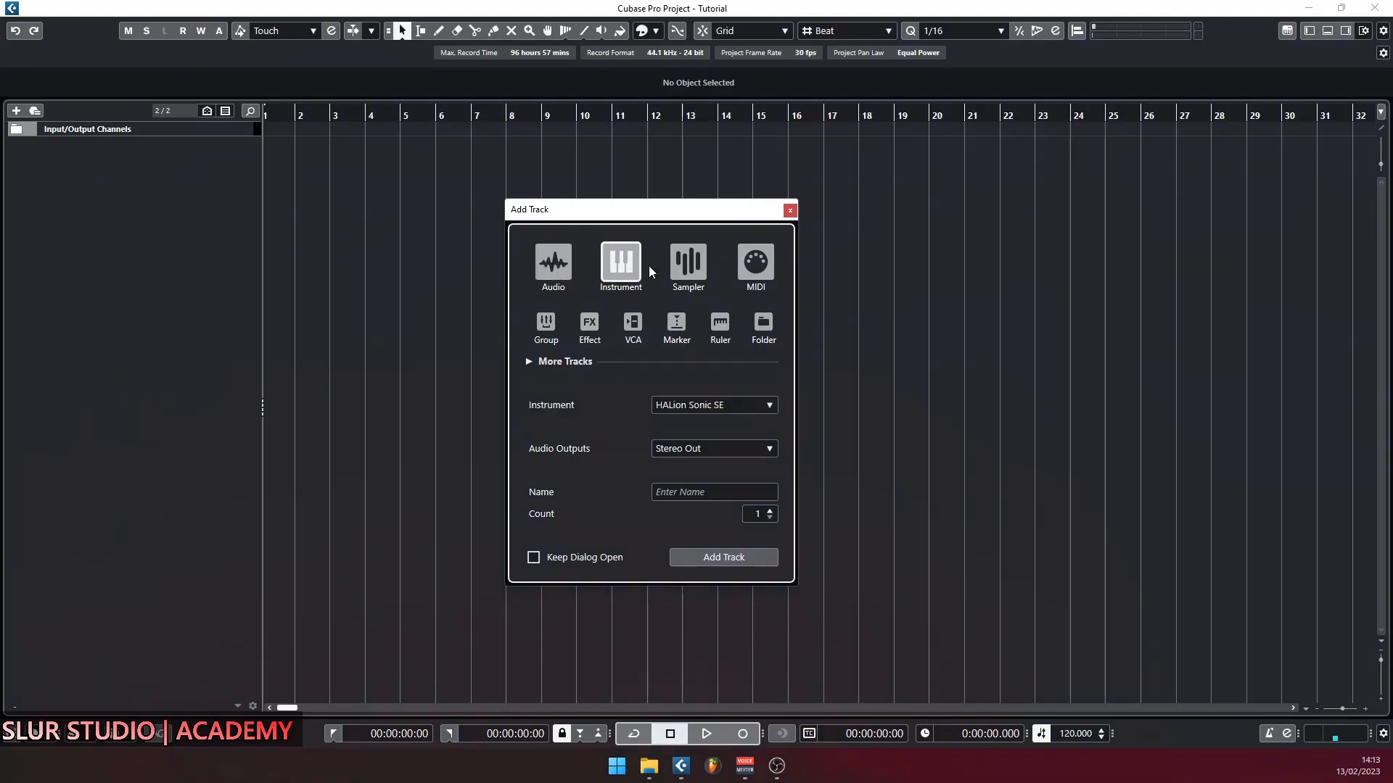
{"action": "left_click", "coordinate": [694, 271]}
{"action": "left_click", "coordinate": [766, 268]}
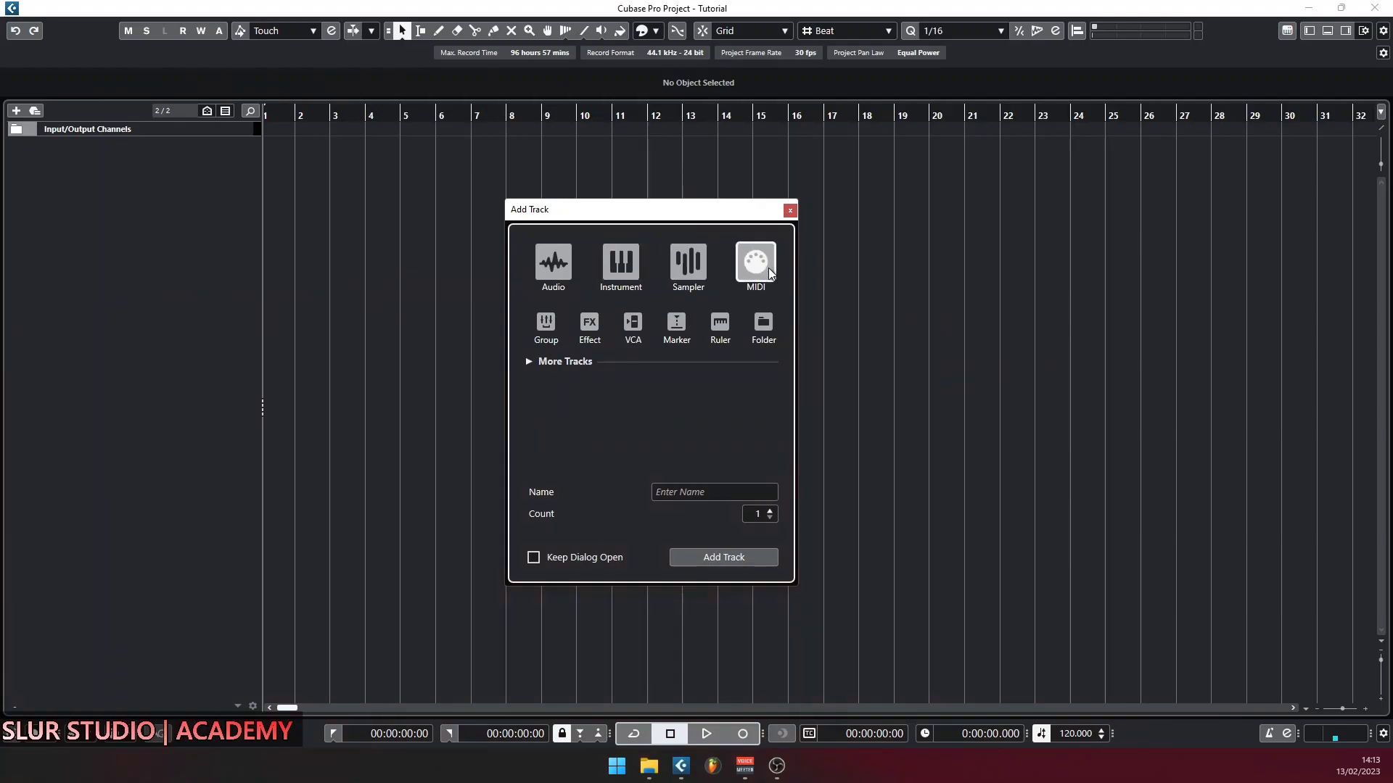
{"action": "left_click", "coordinate": [540, 326]}
{"action": "left_click", "coordinate": [589, 323]}
{"action": "left_click", "coordinate": [637, 323]}
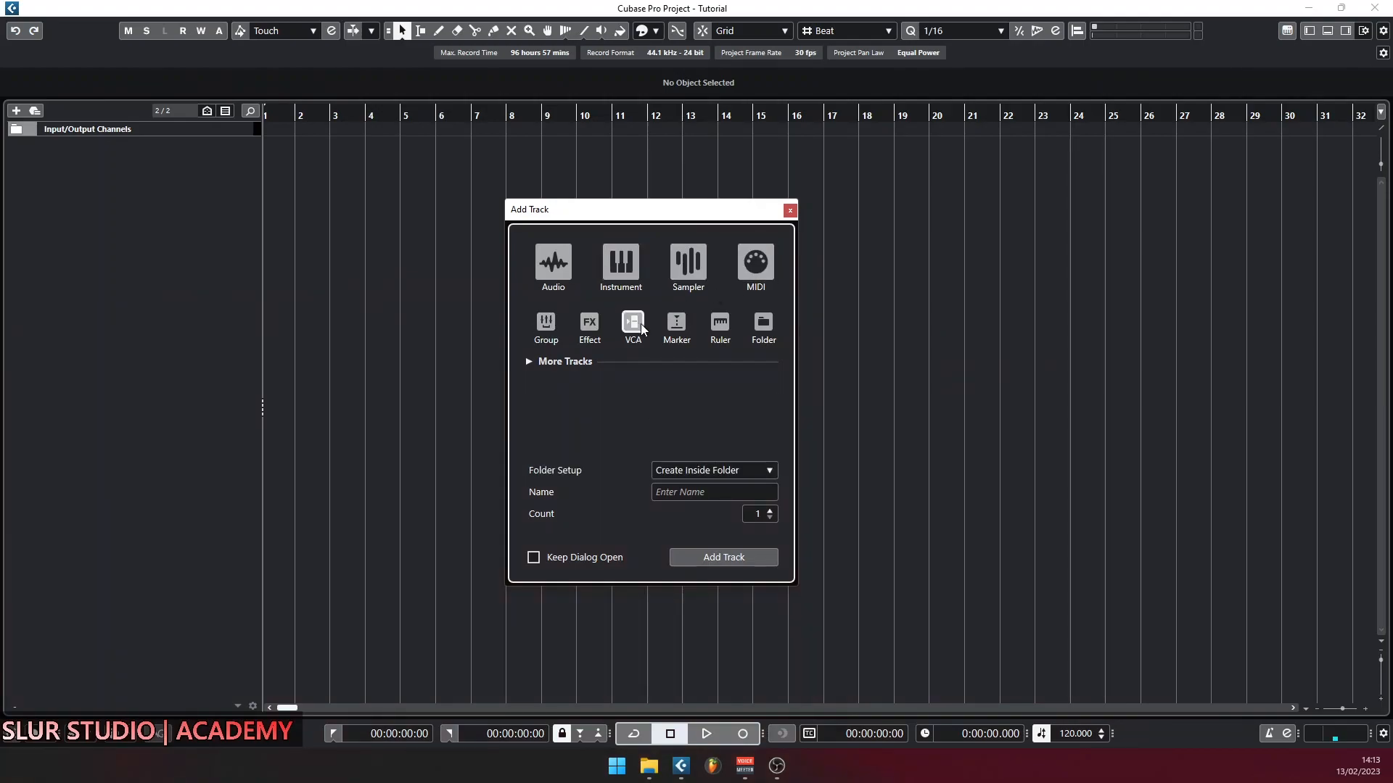
{"action": "left_click", "coordinate": [676, 324]}
{"action": "left_click", "coordinate": [721, 323]}
{"action": "left_click", "coordinate": [765, 325]}
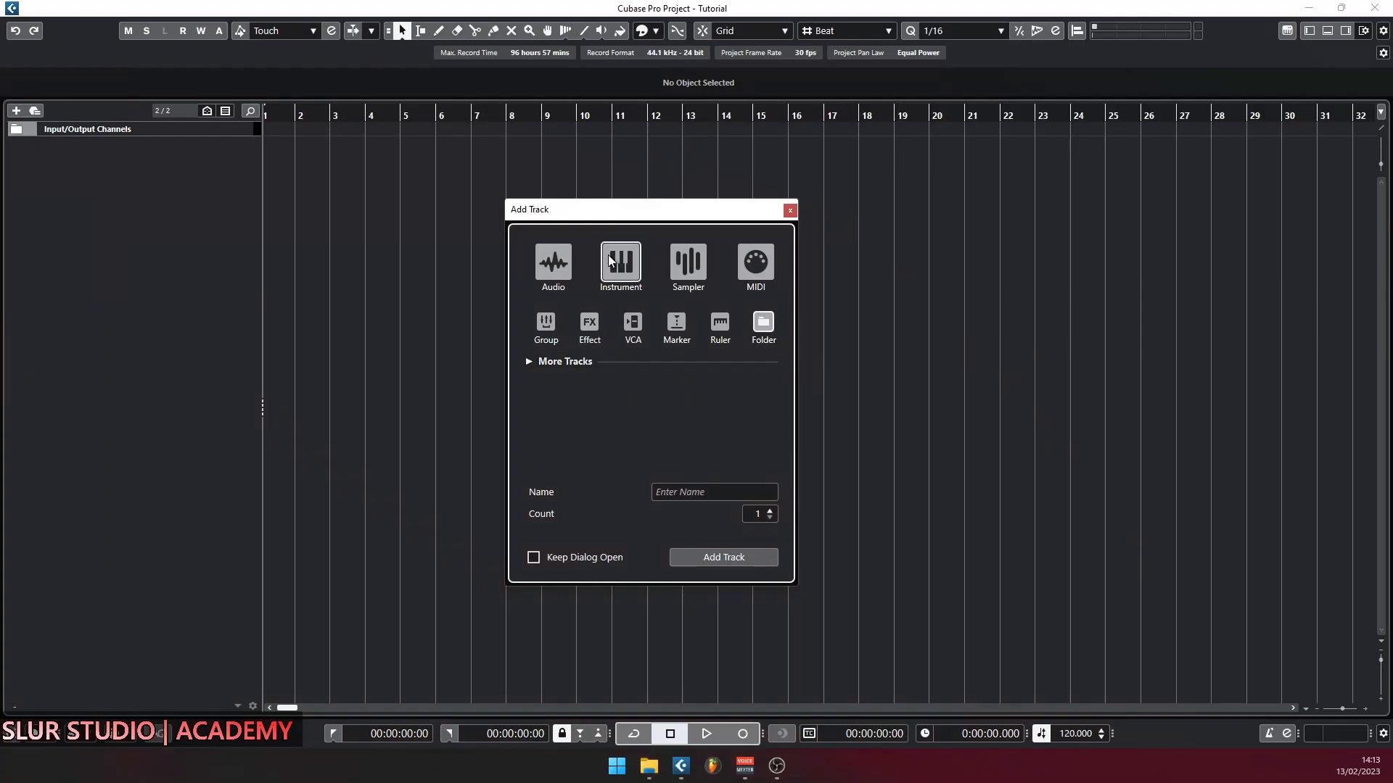
{"action": "left_click", "coordinate": [541, 360]}
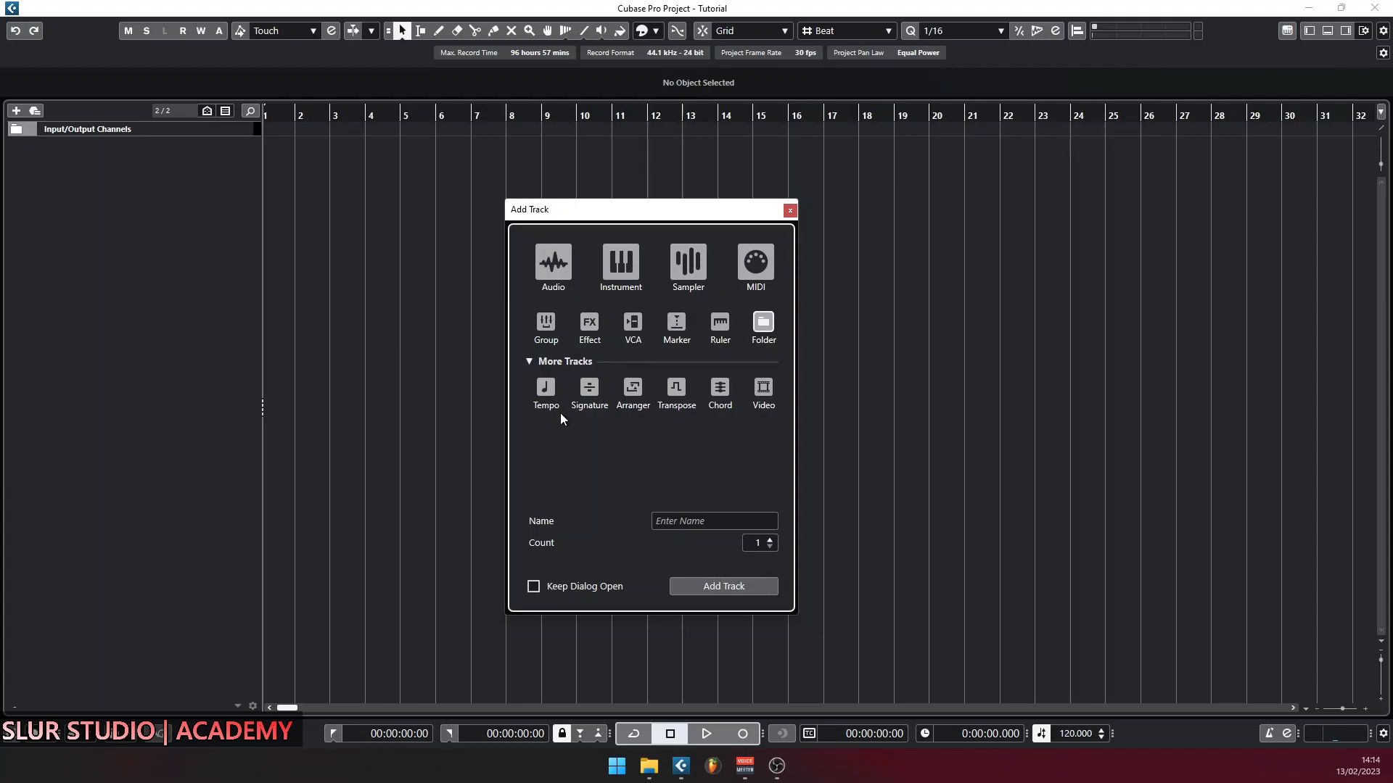
{"action": "left_click", "coordinate": [561, 364]}
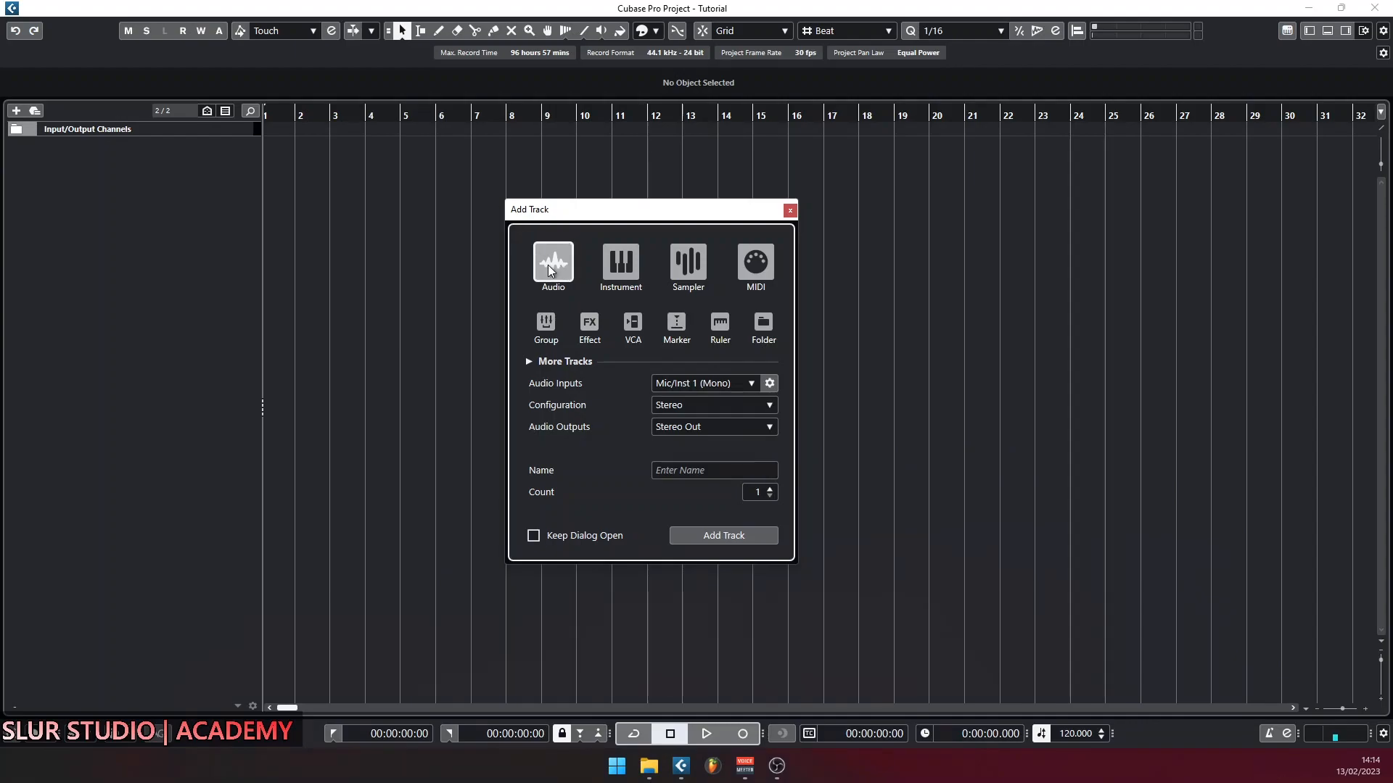
Step: Compare the Mono and Stereo configurations for an audio track, leave it on Stereo, and review the available audio inputs
{"action": "left_click", "coordinate": [700, 406]}
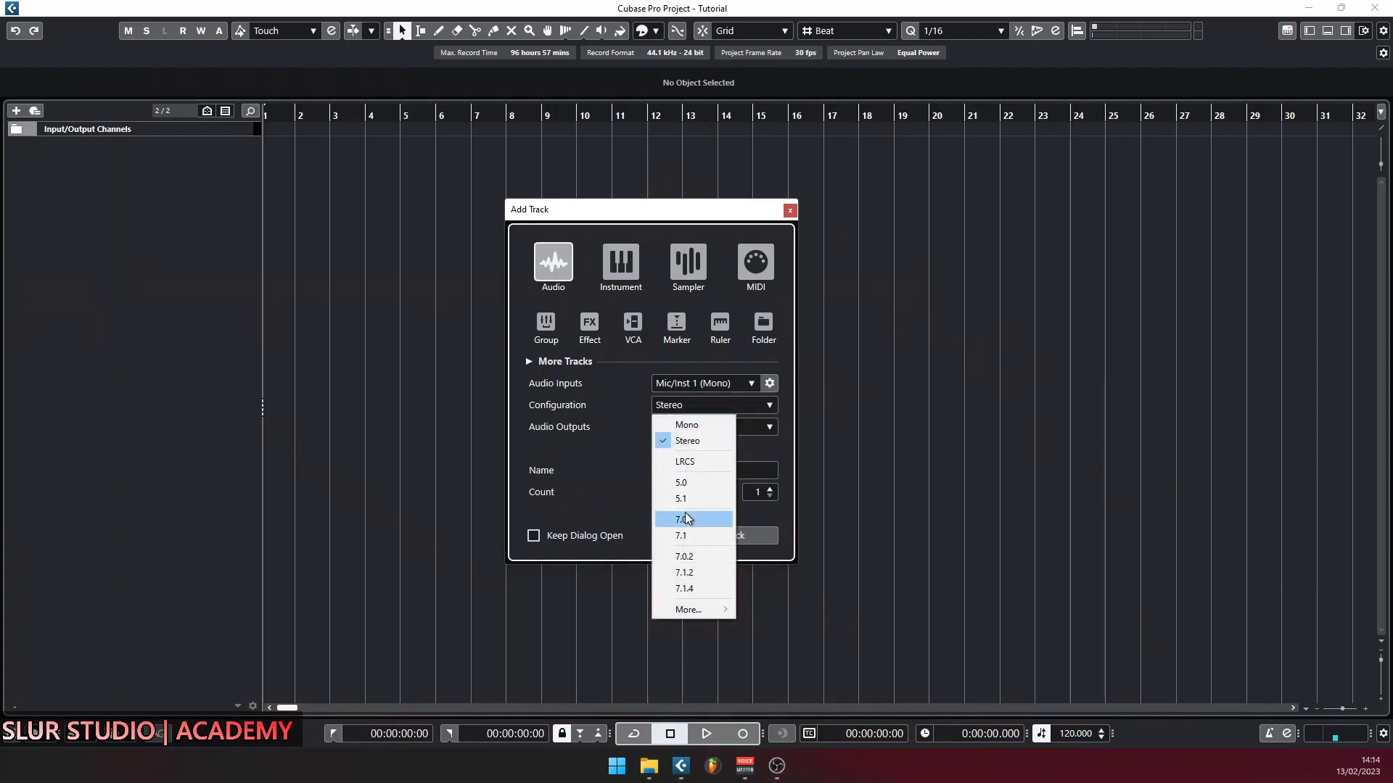
{"action": "left_click", "coordinate": [732, 412]}
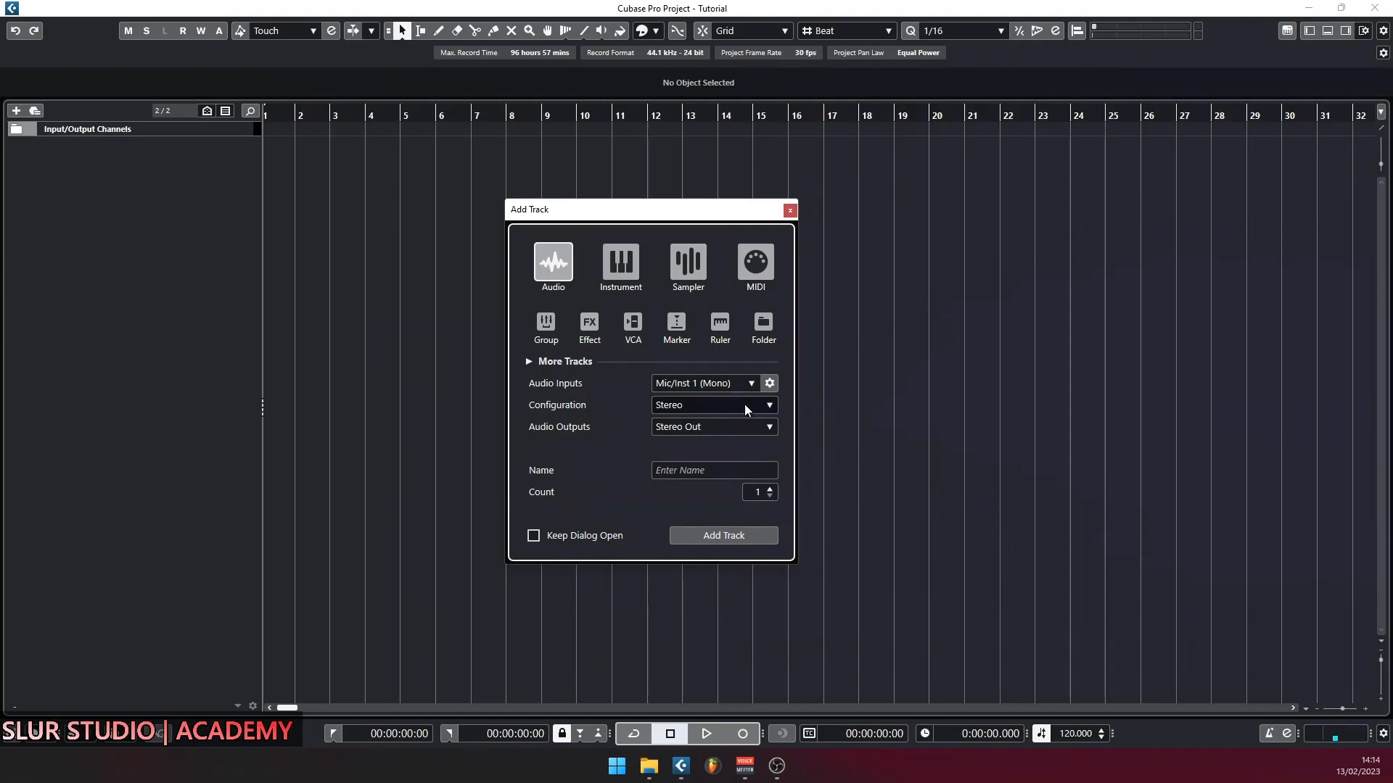
{"action": "left_click", "coordinate": [744, 405]}
{"action": "left_click", "coordinate": [710, 419]}
{"action": "left_click", "coordinate": [770, 406]}
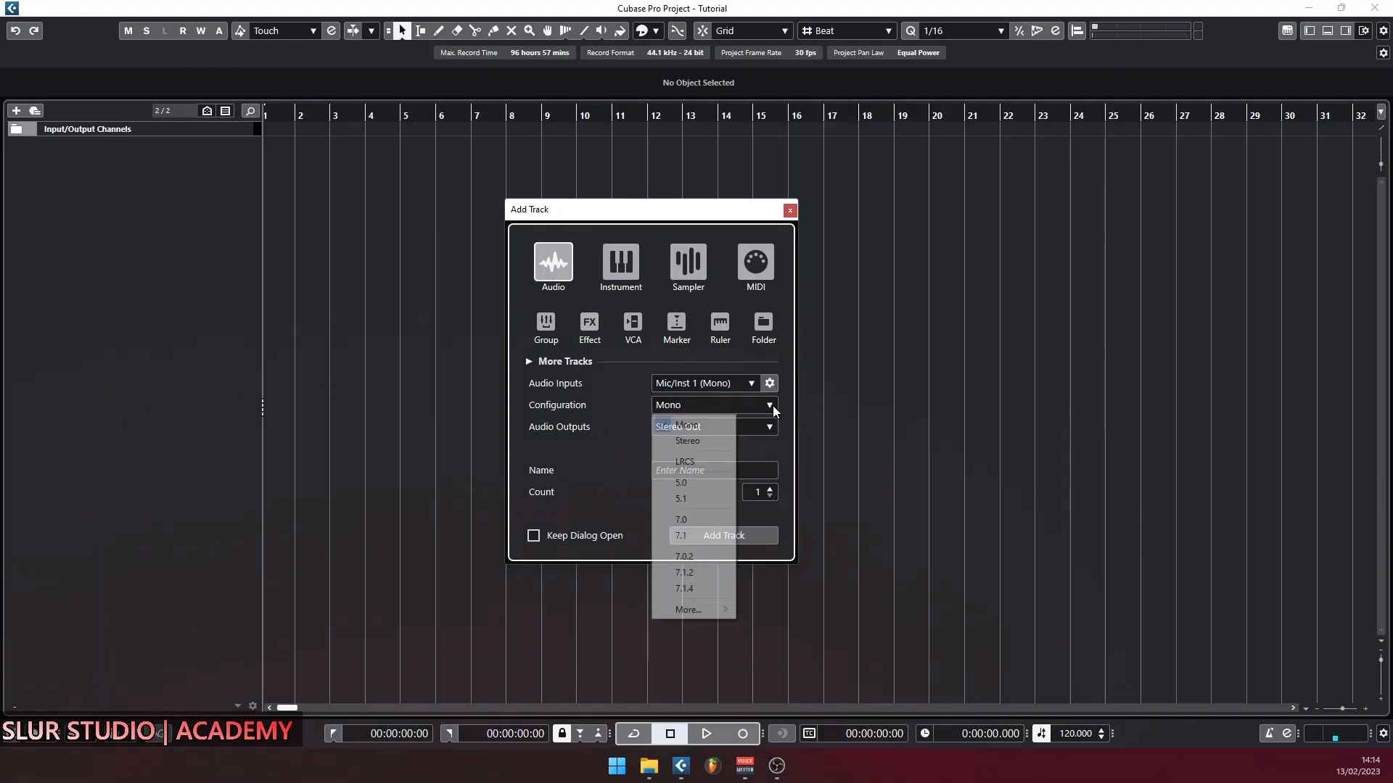
{"action": "left_click", "coordinate": [711, 441]}
{"action": "left_click", "coordinate": [724, 405]}
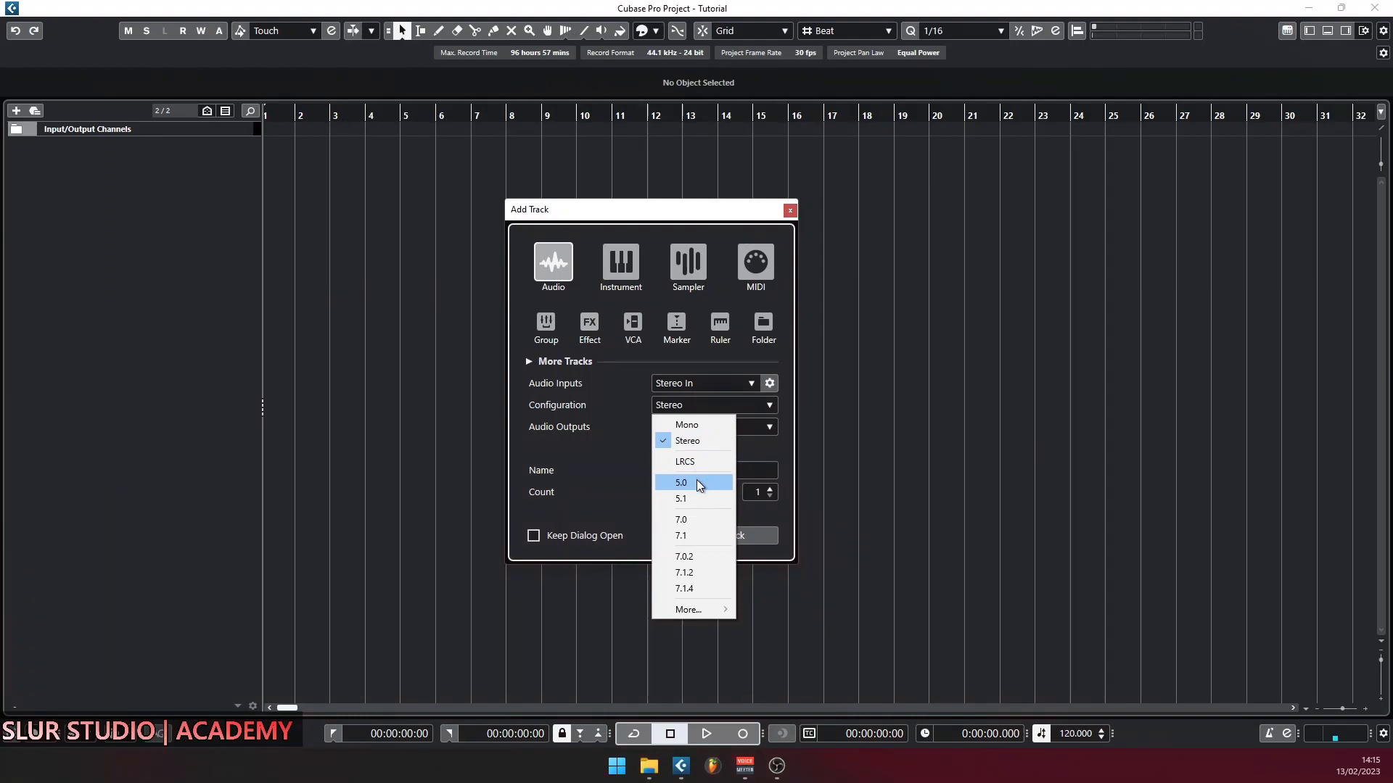
{"action": "left_click", "coordinate": [628, 456]}
{"action": "left_click", "coordinate": [751, 384]}
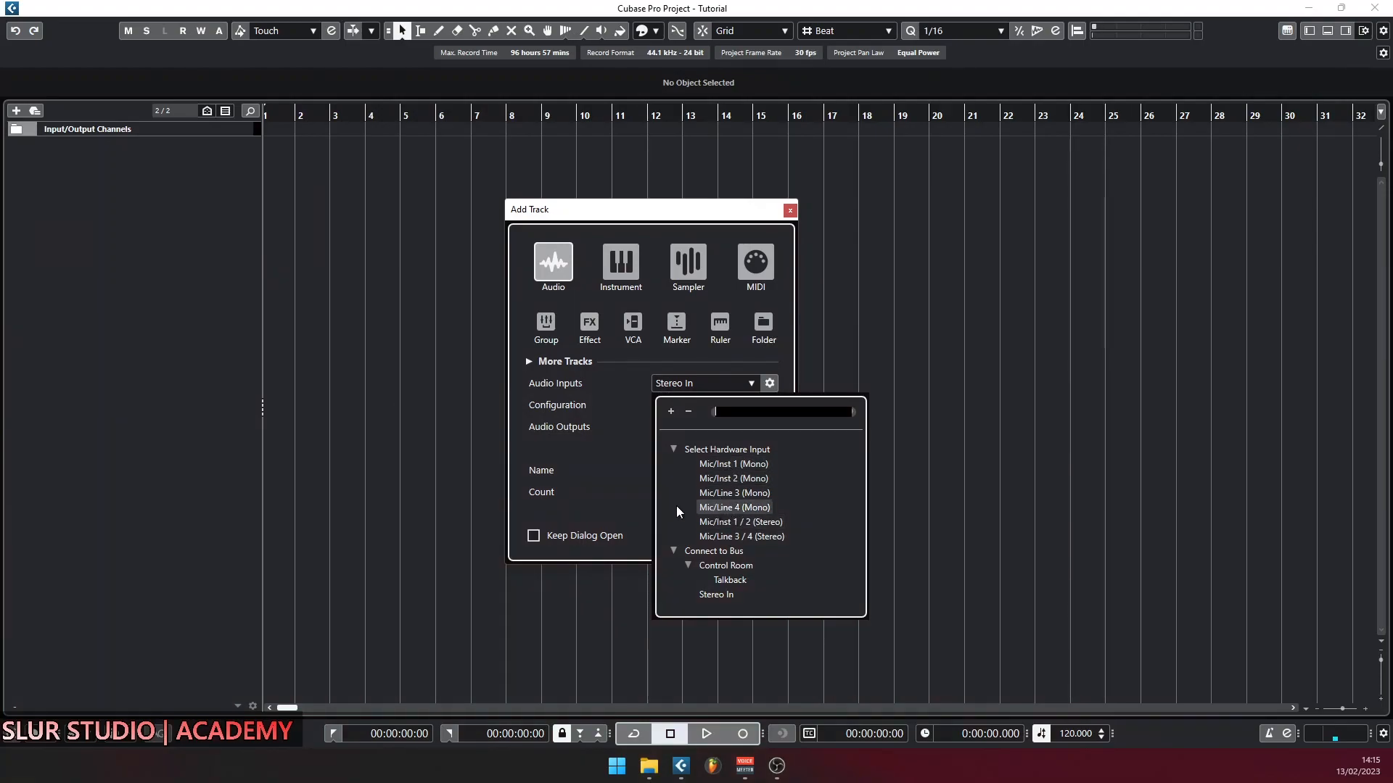
{"action": "left_click", "coordinate": [629, 462]}
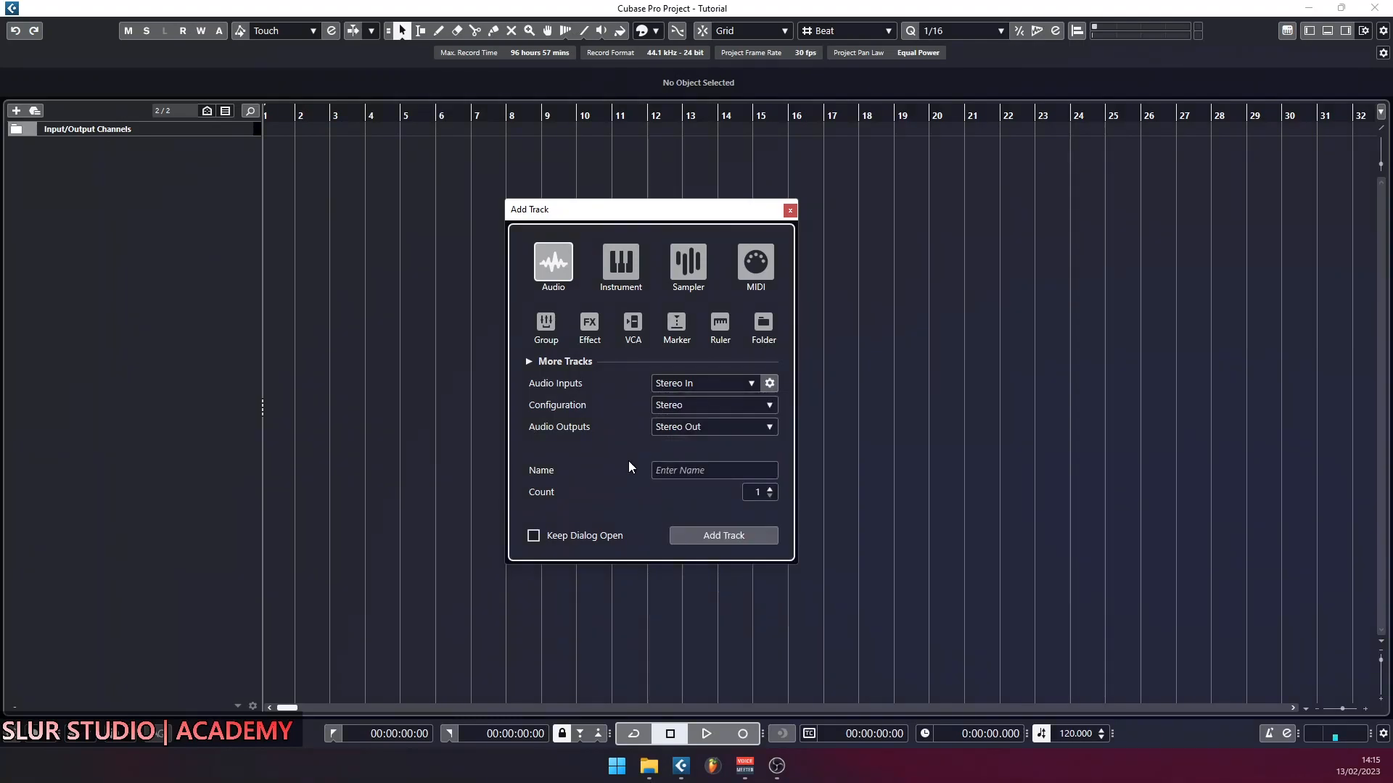
Step: Leave the audio track's name empty and set the number of audio tracks to 2
{"action": "left_click", "coordinate": [710, 470]}
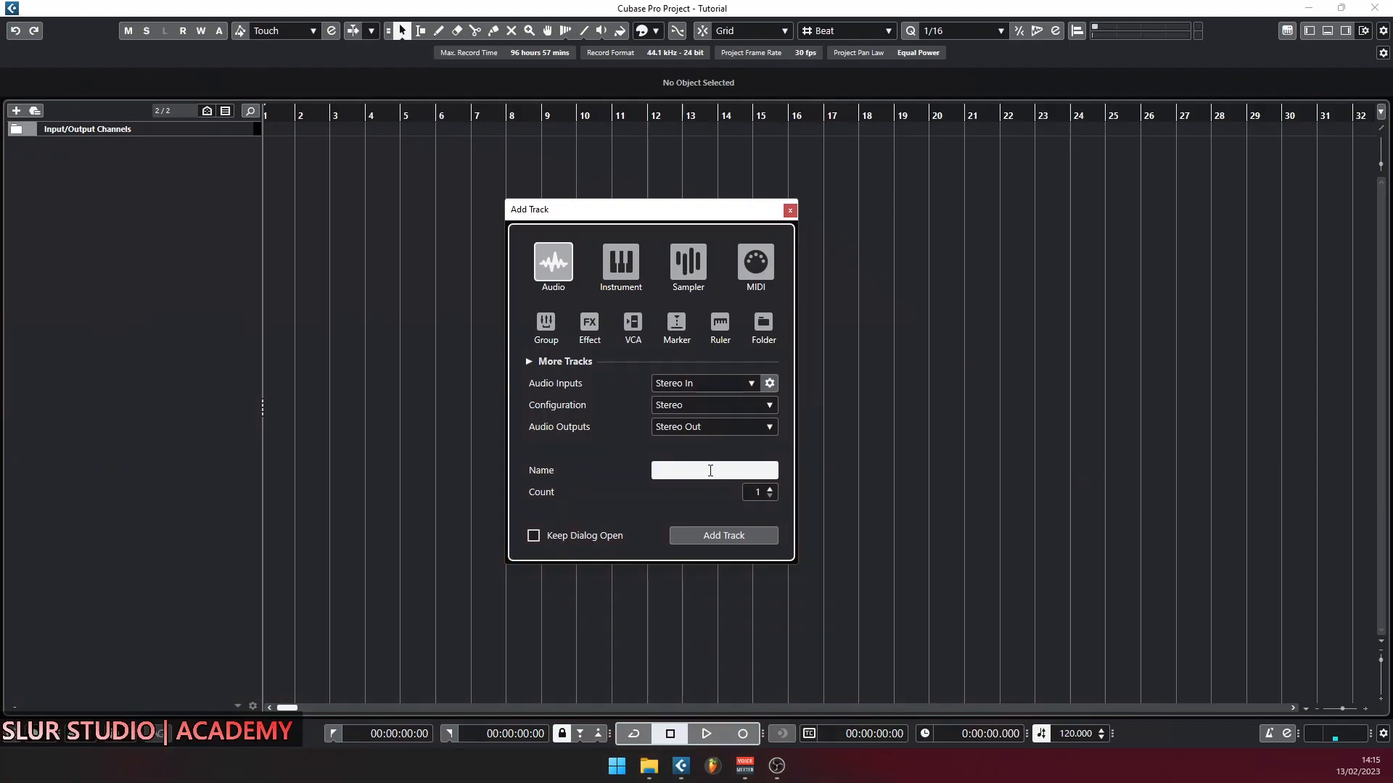
{"action": "left_click", "coordinate": [770, 489]}
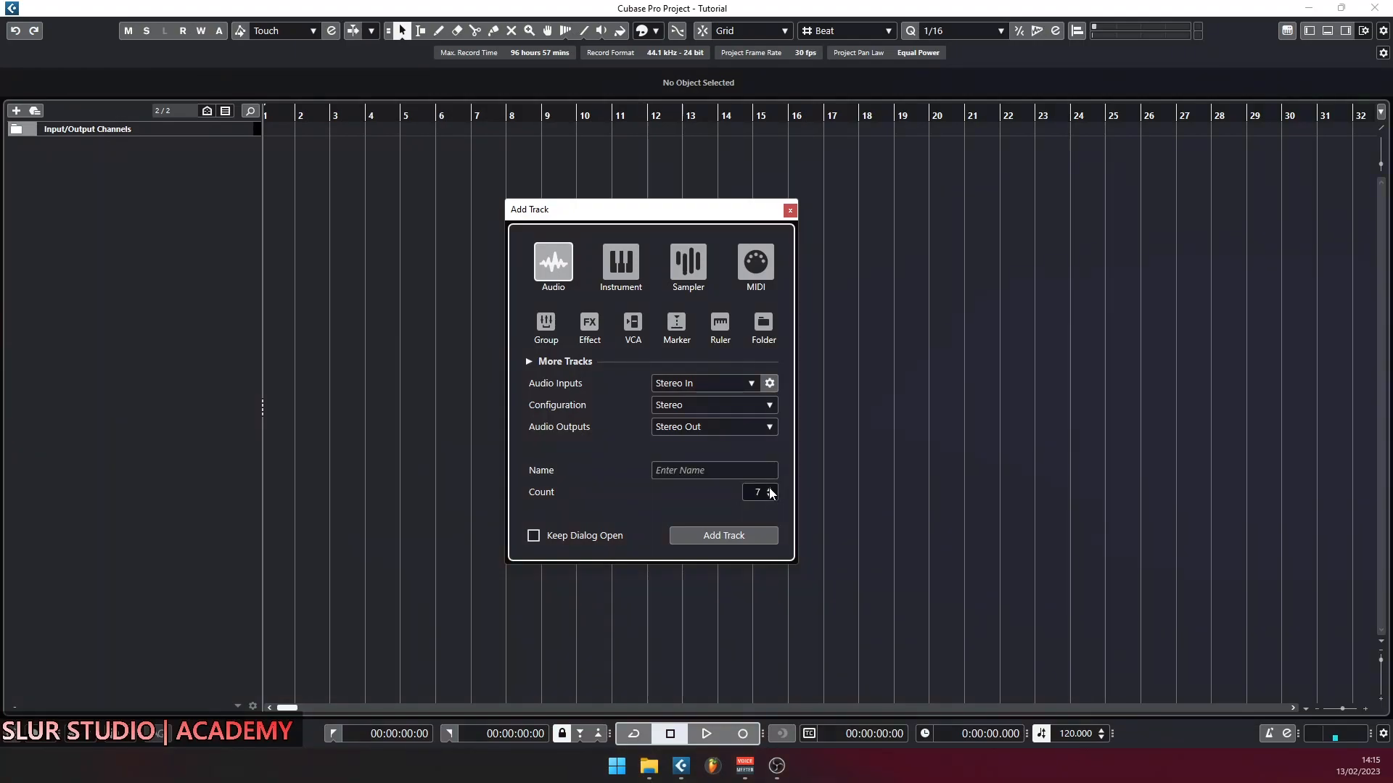
{"action": "left_click", "coordinate": [769, 496]}
{"action": "left_click", "coordinate": [770, 496]}
{"action": "left_click", "coordinate": [770, 496]}
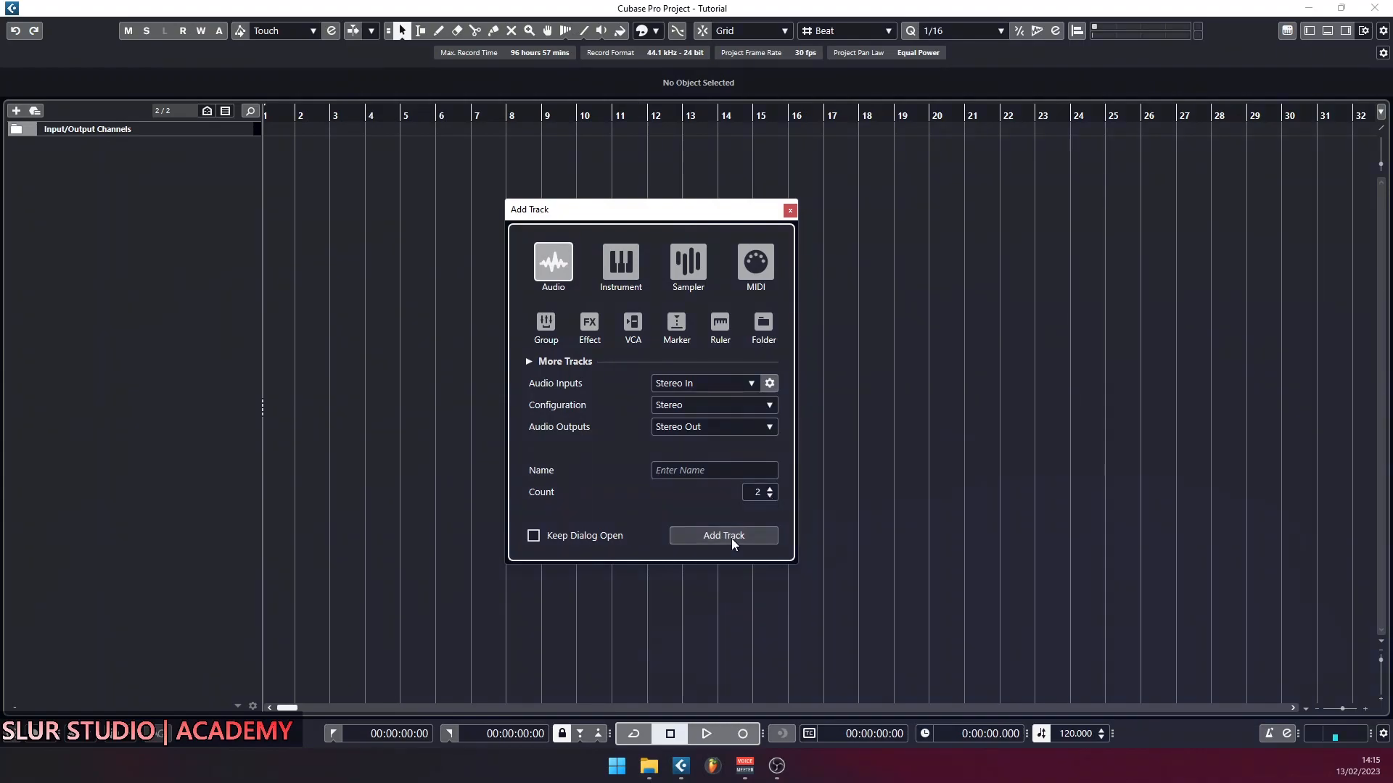
Step: Browse the available VST instruments for an instrument track and try a track count of 3
{"action": "left_click", "coordinate": [621, 261]}
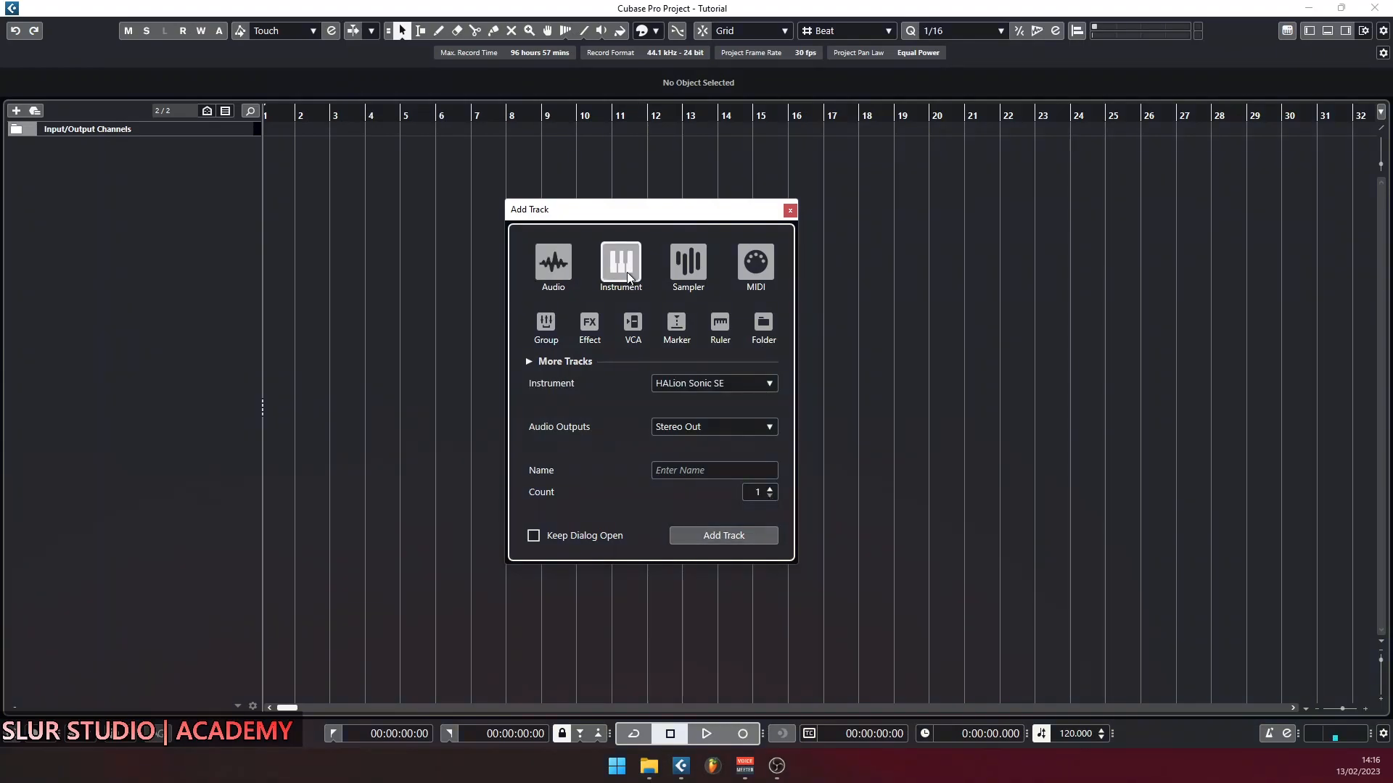
{"action": "left_click", "coordinate": [769, 385]}
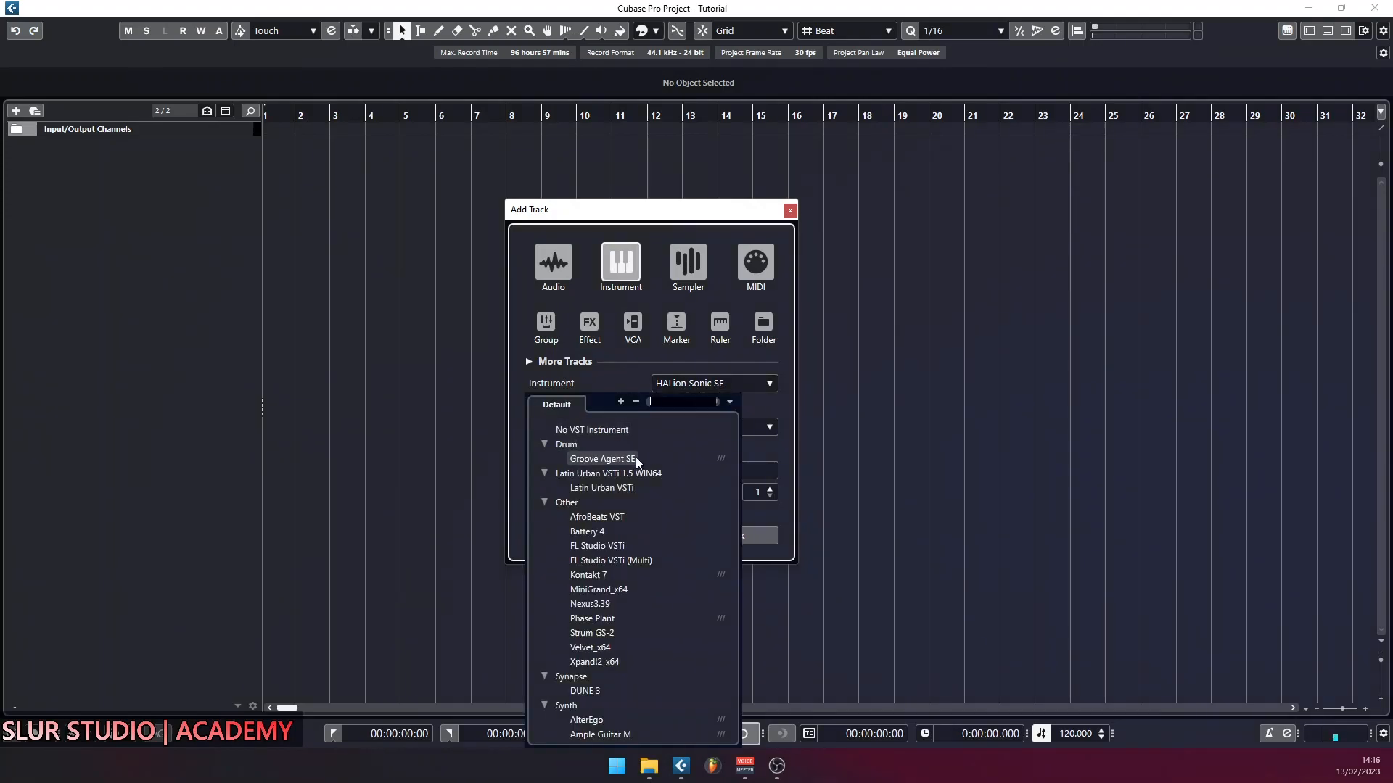
{"action": "scroll", "coordinate": [652, 576], "scroll_direction": "down", "scroll_amount": 10}
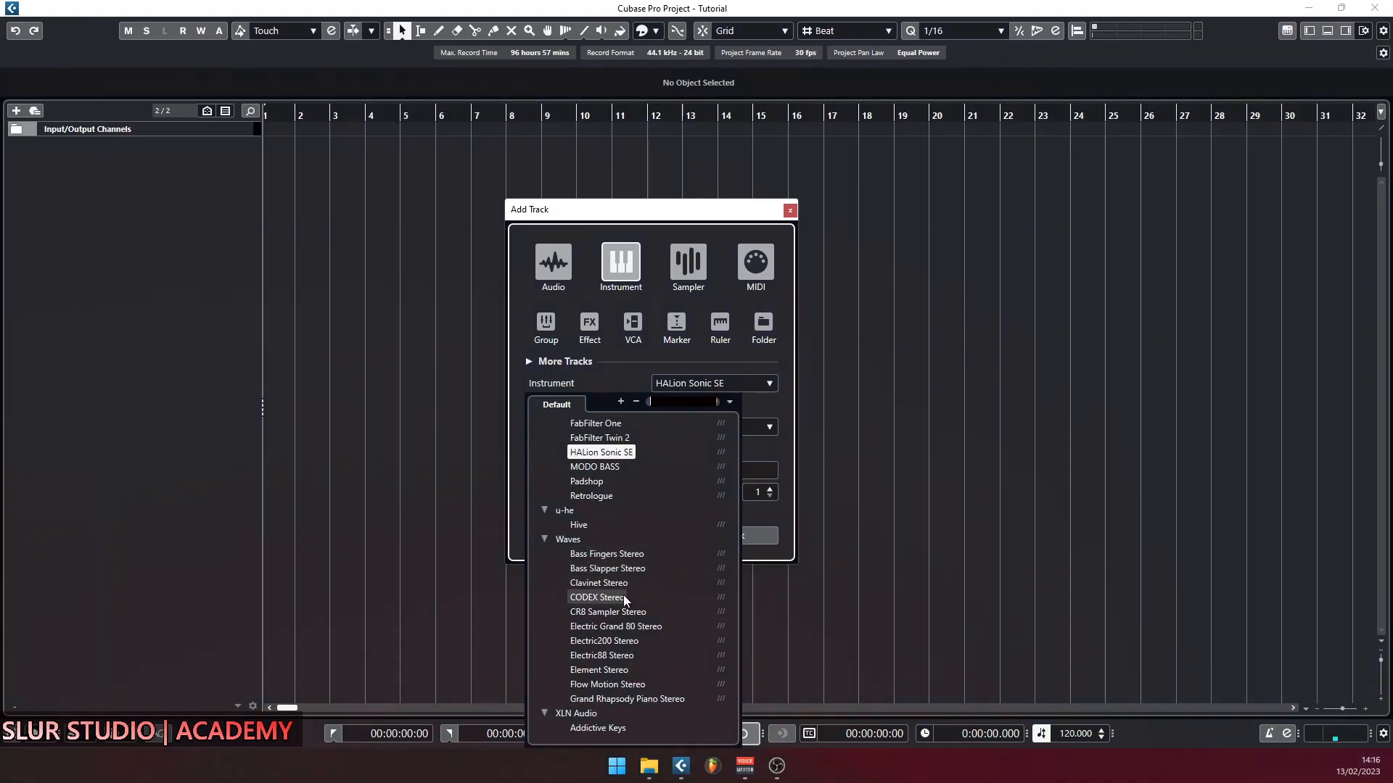
{"action": "scroll", "coordinate": [653, 560], "scroll_direction": "up", "scroll_amount": 3}
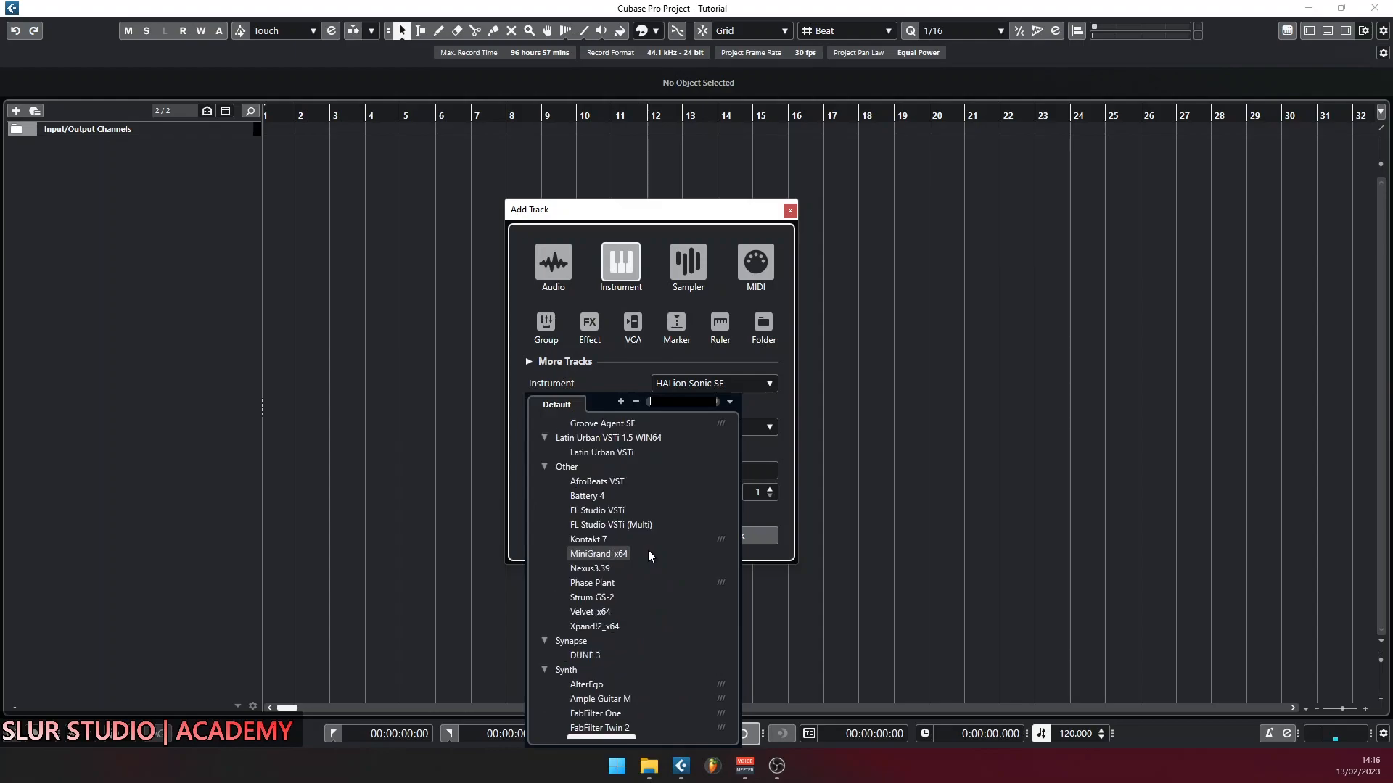
{"action": "left_click", "coordinate": [647, 550]}
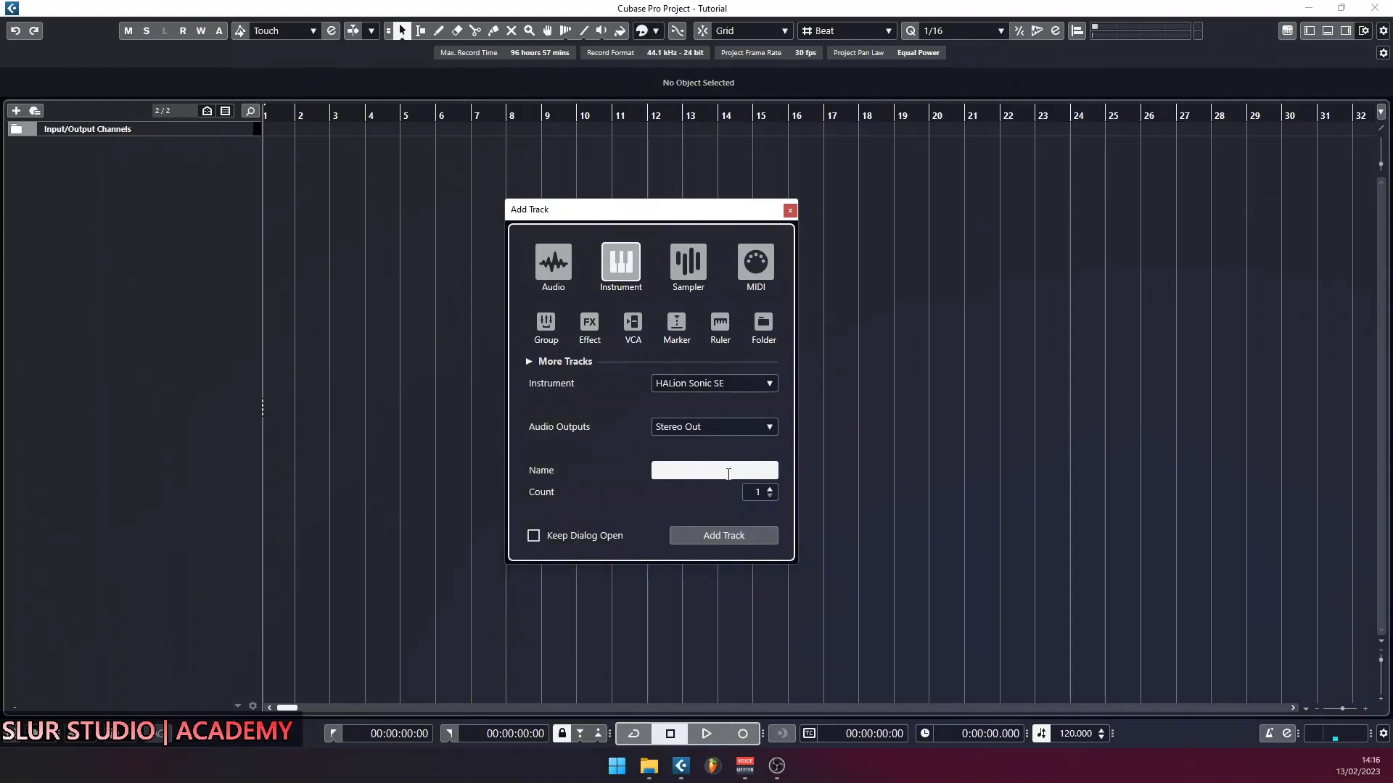
{"action": "left_click", "coordinate": [771, 489]}
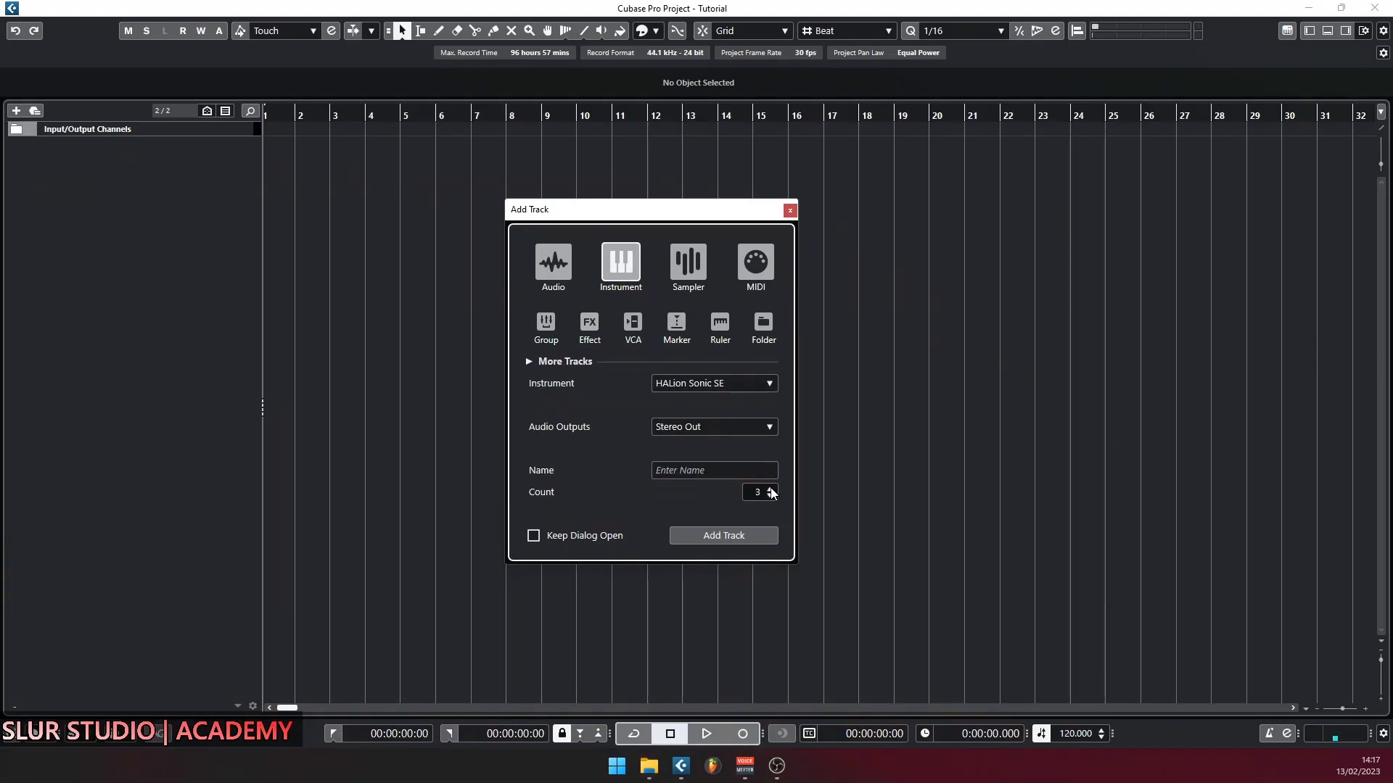
Step: Compare the Sampler, Instrument and MIDI track types and check the MIDI track's name and count settings
{"action": "left_click", "coordinate": [698, 265]}
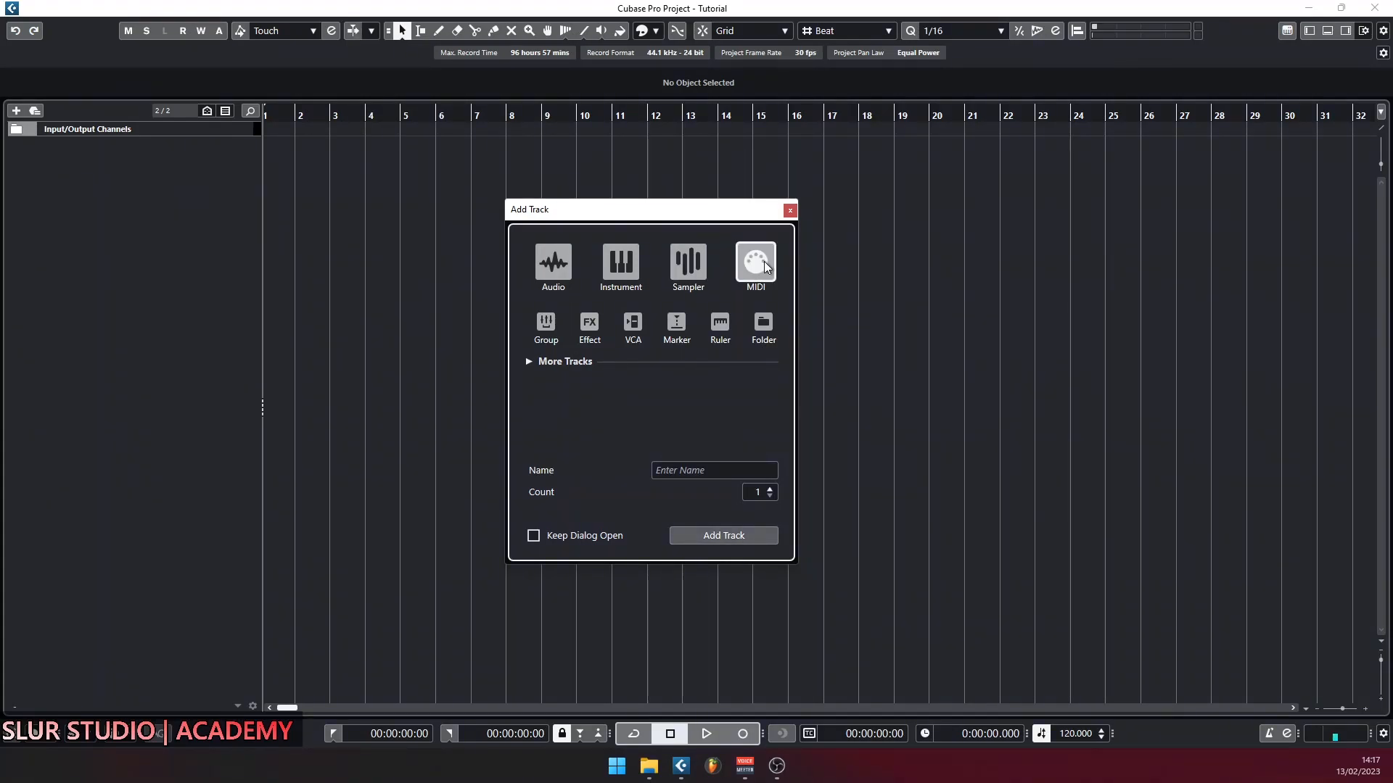
{"action": "left_click", "coordinate": [625, 272]}
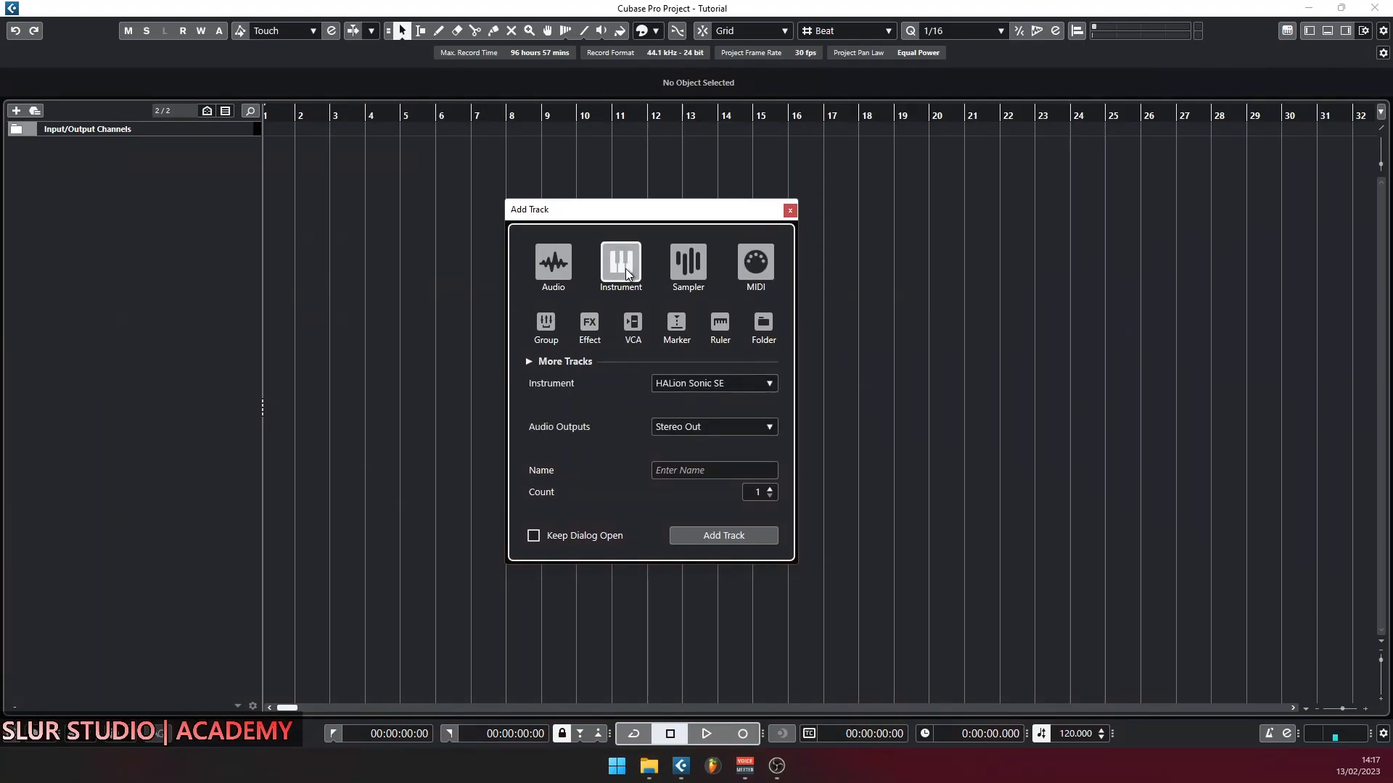
{"action": "left_click", "coordinate": [764, 264]}
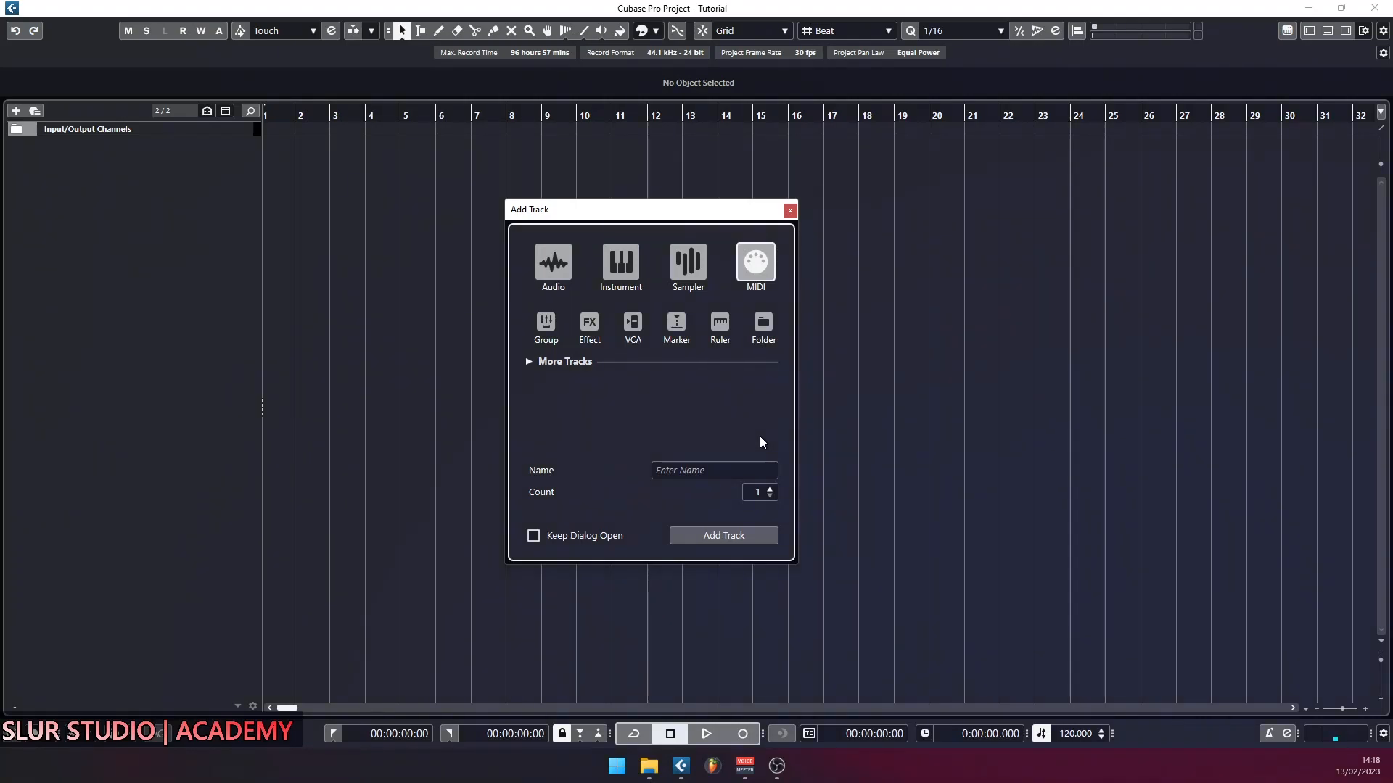
{"action": "left_click", "coordinate": [704, 469]}
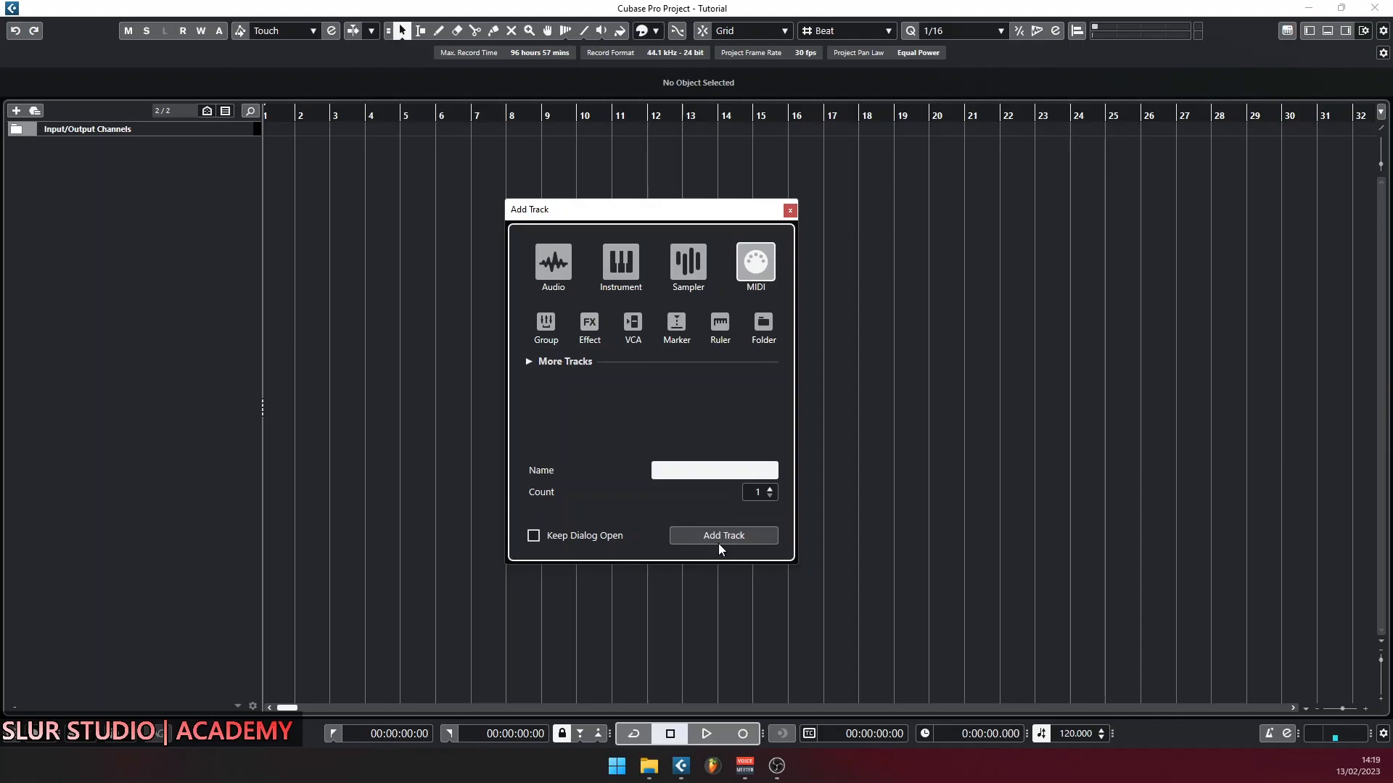
{"action": "left_click", "coordinate": [770, 489]}
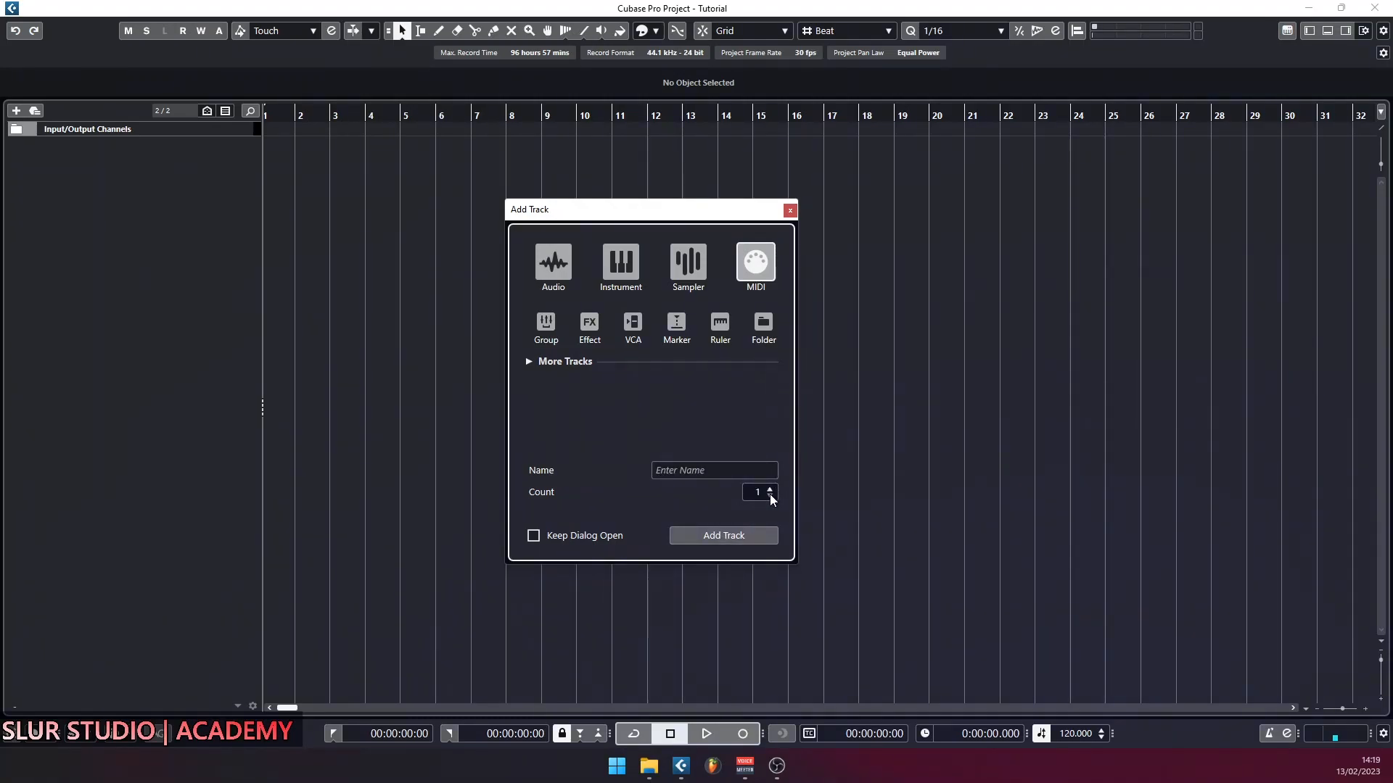
Step: Set up a group track type with Stereo configuration, Create Outside Folder and a count of 5
{"action": "left_click", "coordinate": [547, 324]}
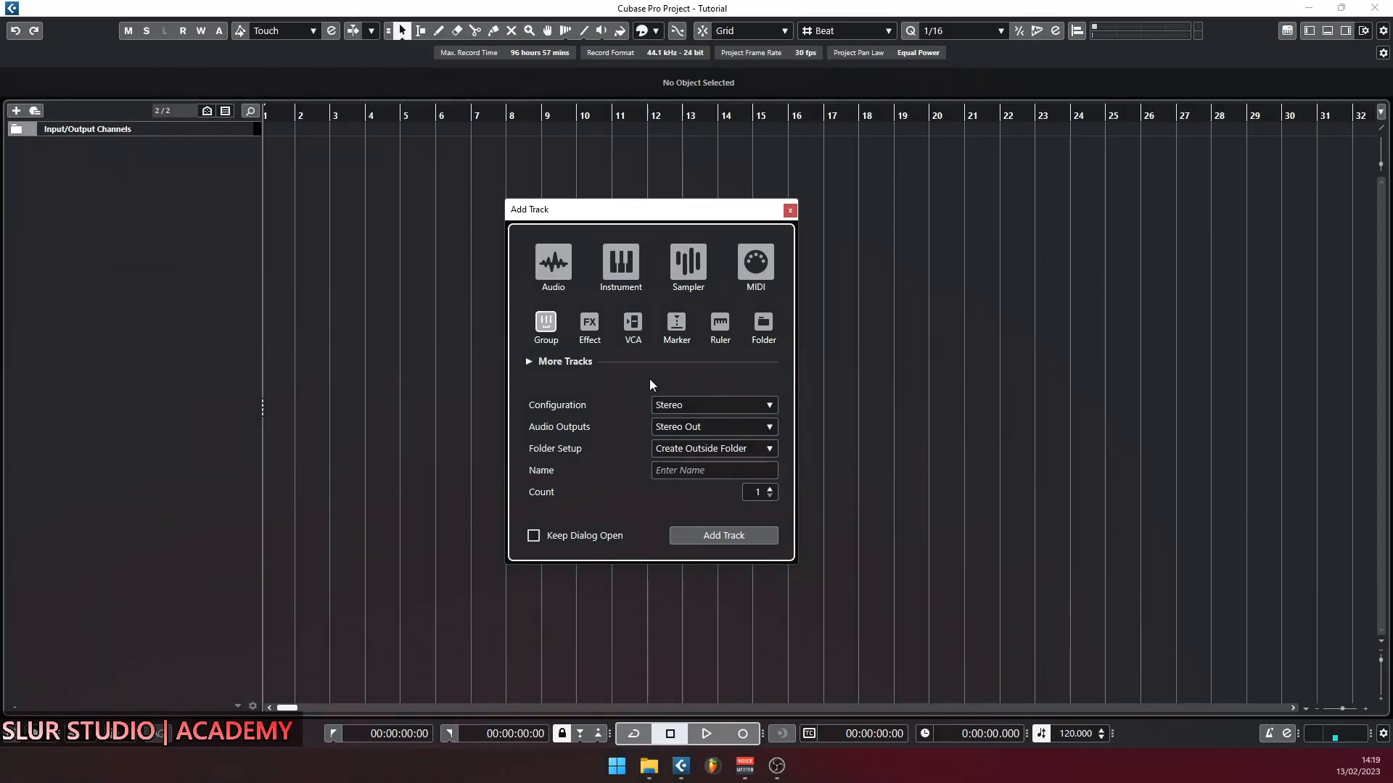
{"action": "left_click", "coordinate": [745, 405]}
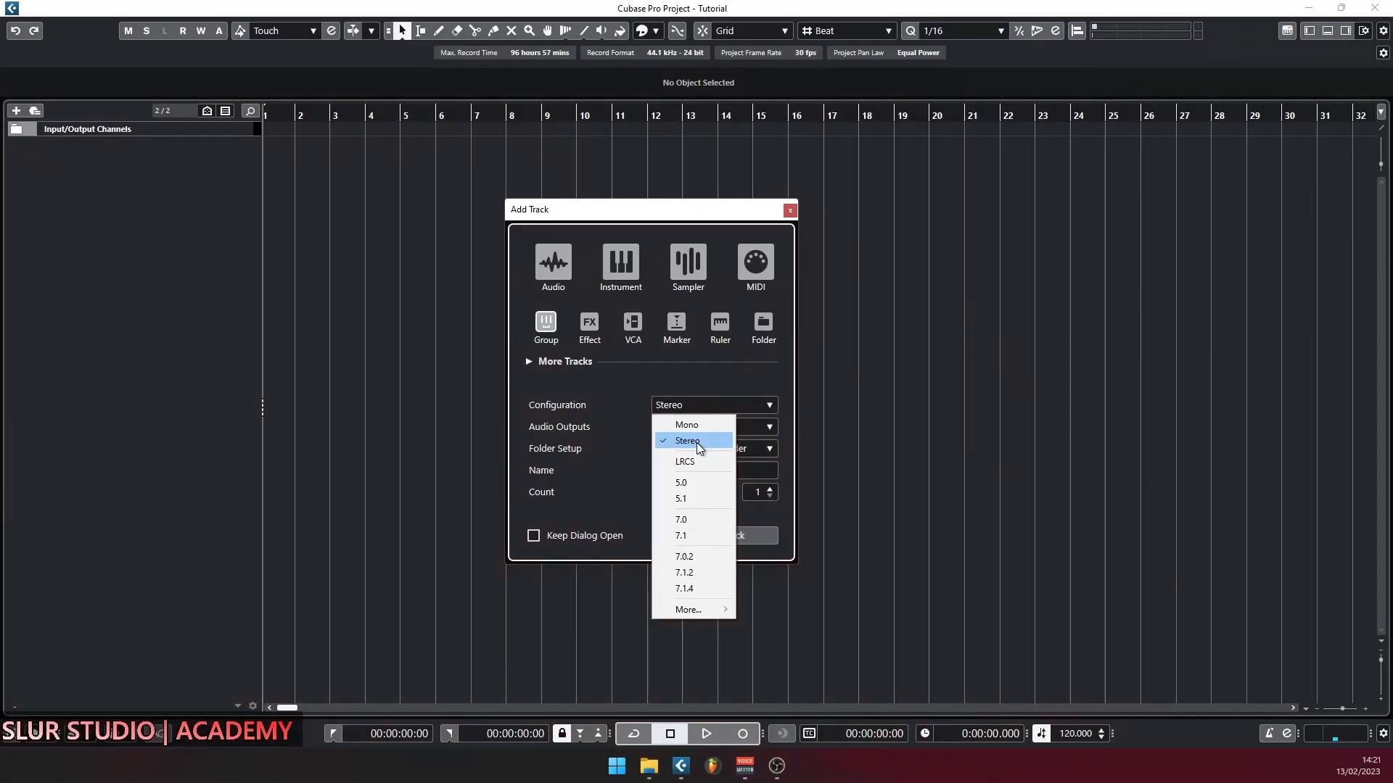
{"action": "left_click", "coordinate": [696, 443]}
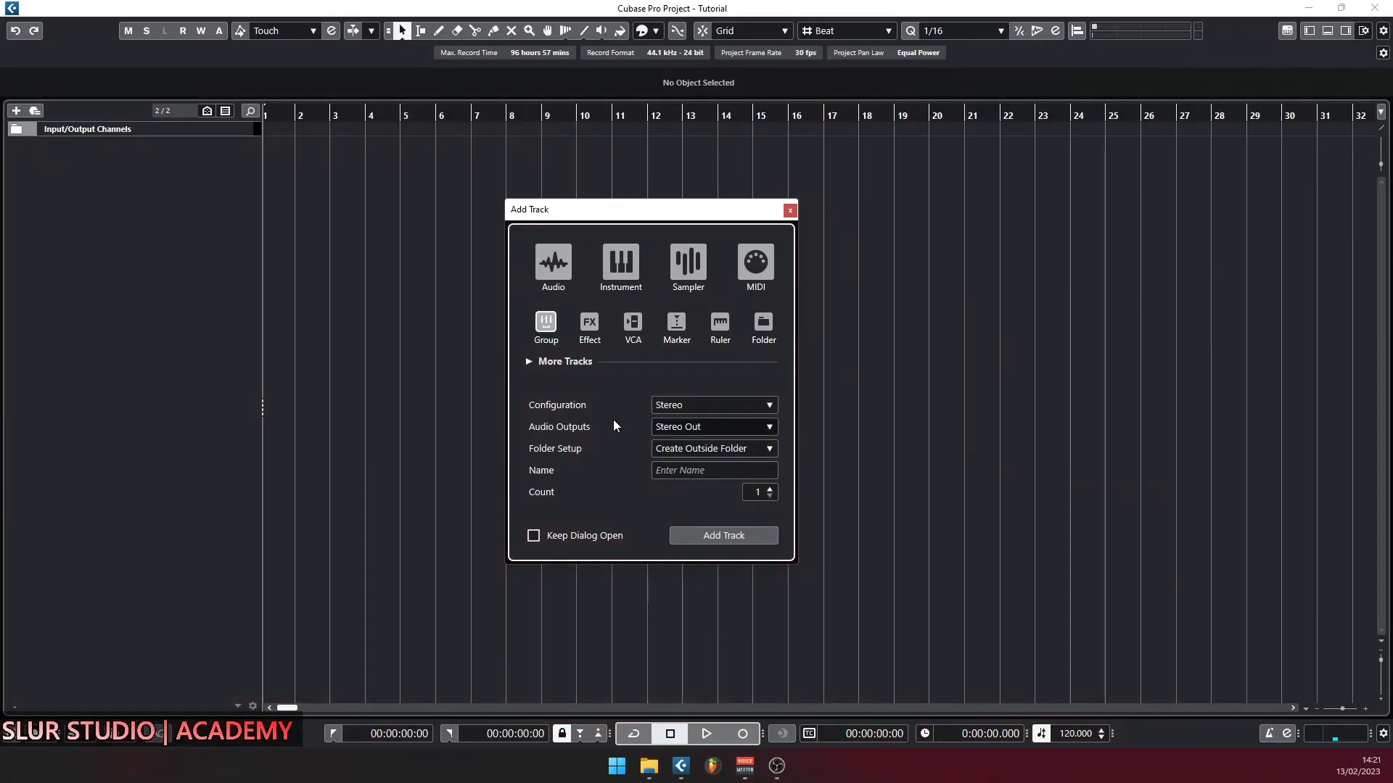
{"action": "left_click", "coordinate": [771, 449]}
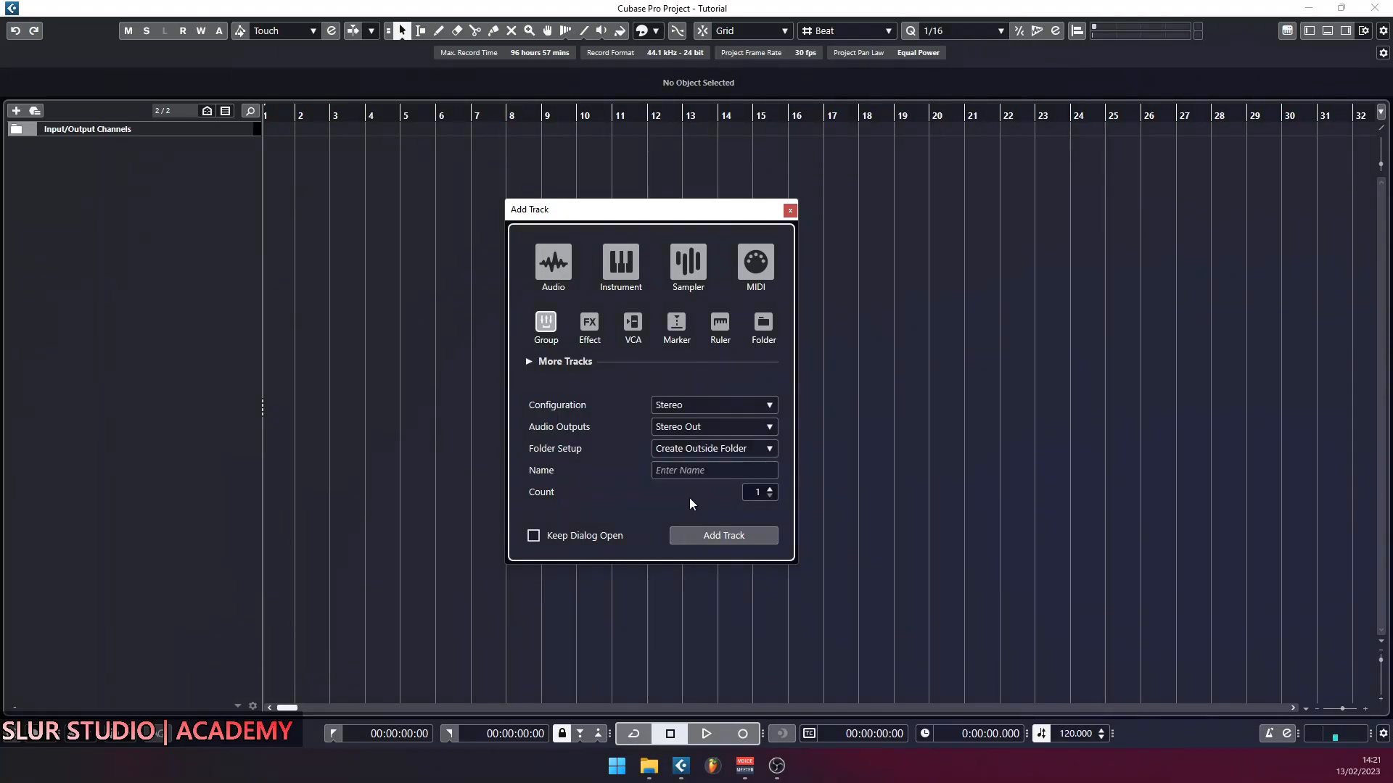
{"action": "left_click", "coordinate": [770, 489]}
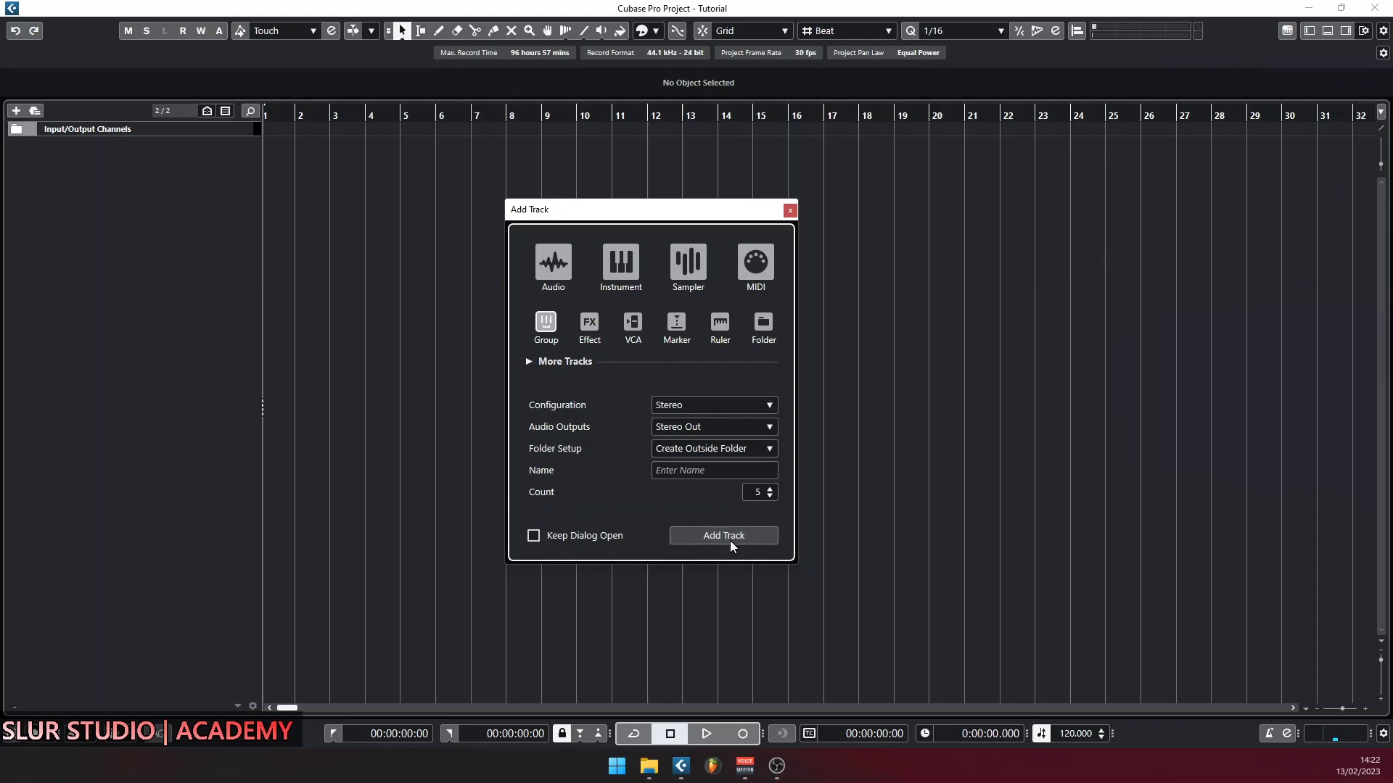
Step: Switch to the Effect track type and browse the categories of effects it can load
{"action": "left_click", "coordinate": [596, 326]}
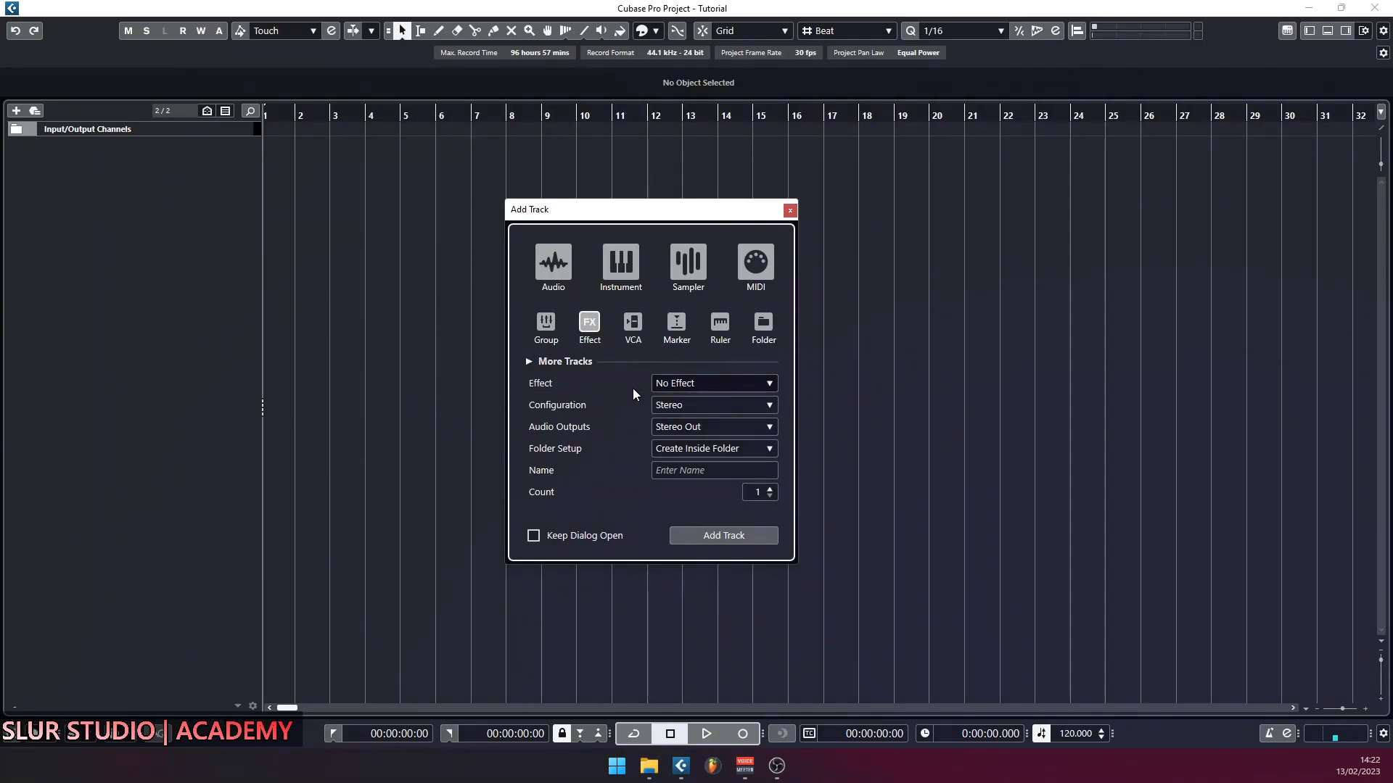
{"action": "left_click", "coordinate": [682, 386]}
{"action": "scroll", "coordinate": [608, 545], "scroll_direction": "down", "scroll_amount": 4}
{"action": "scroll", "coordinate": [608, 546], "scroll_direction": "up", "scroll_amount": 3}
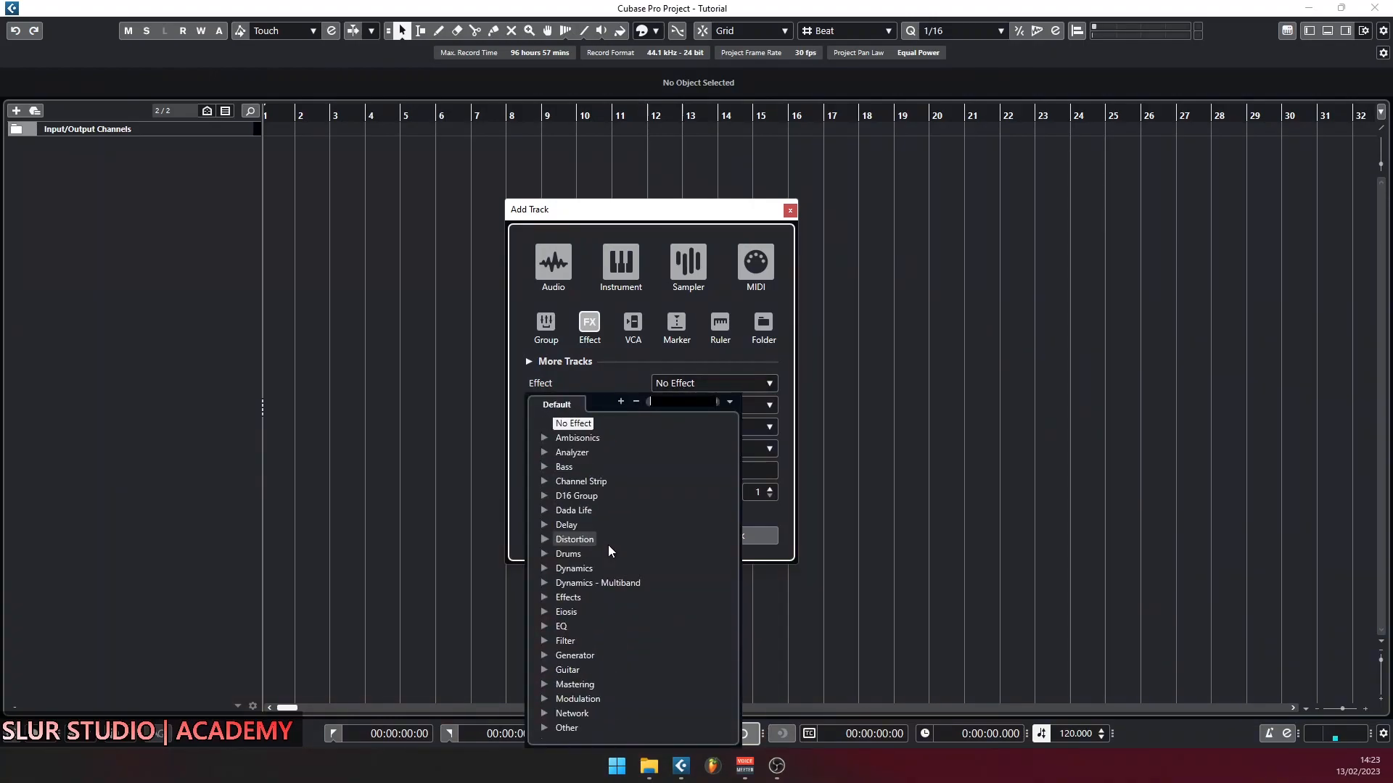
{"action": "scroll", "coordinate": [608, 545], "scroll_direction": "up", "scroll_amount": 1}
{"action": "left_click", "coordinate": [618, 374]}
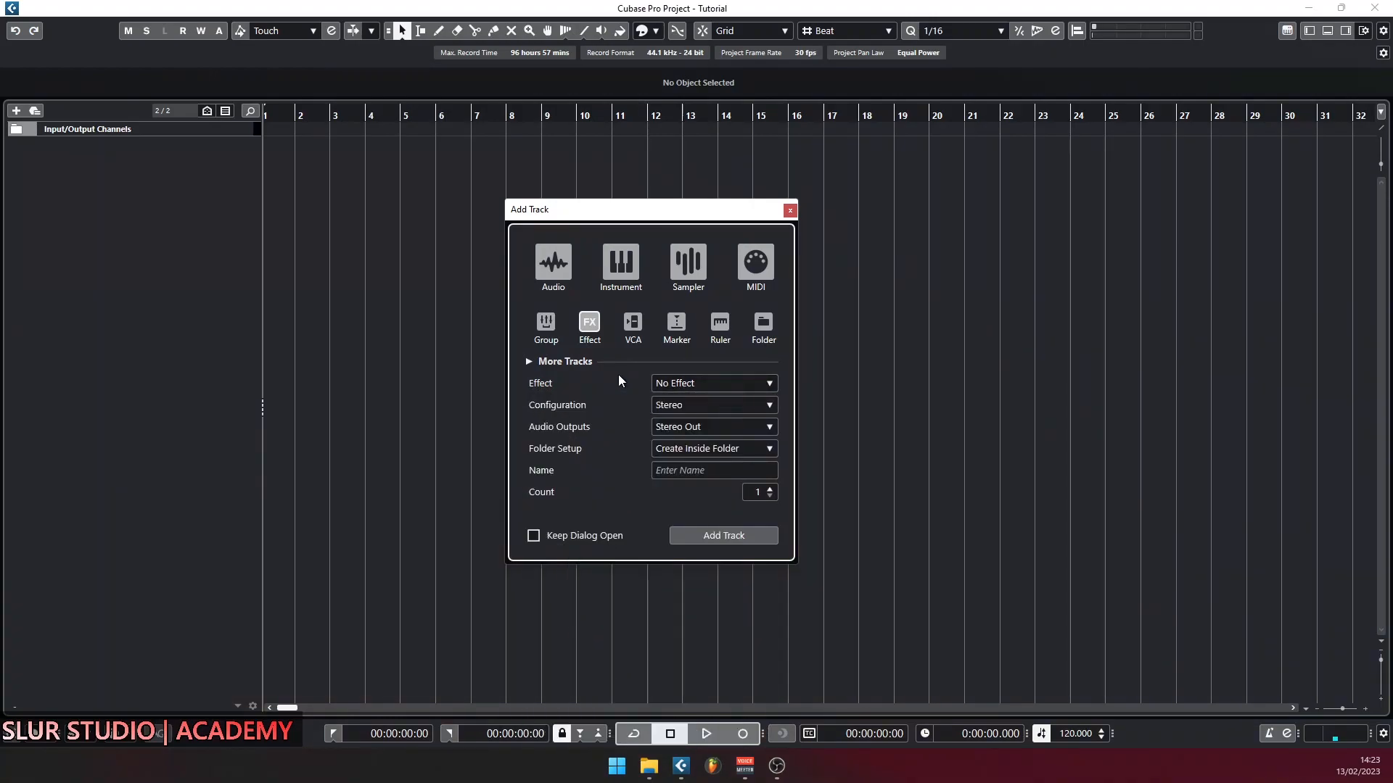
Step: Check the configuration, folder setup, name and count settings offered for an effect track
{"action": "left_click", "coordinate": [770, 406]}
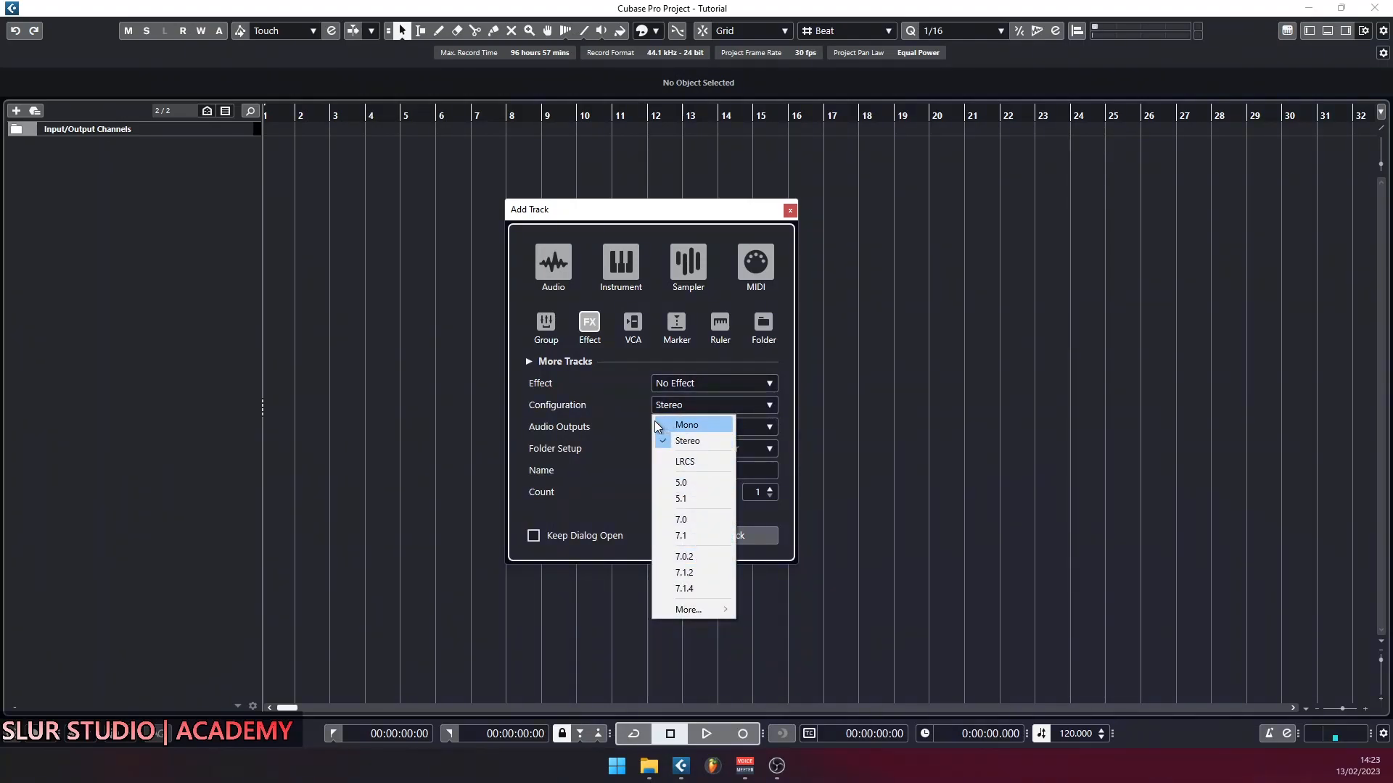
{"action": "left_click", "coordinate": [625, 436]}
{"action": "left_click", "coordinate": [760, 450]}
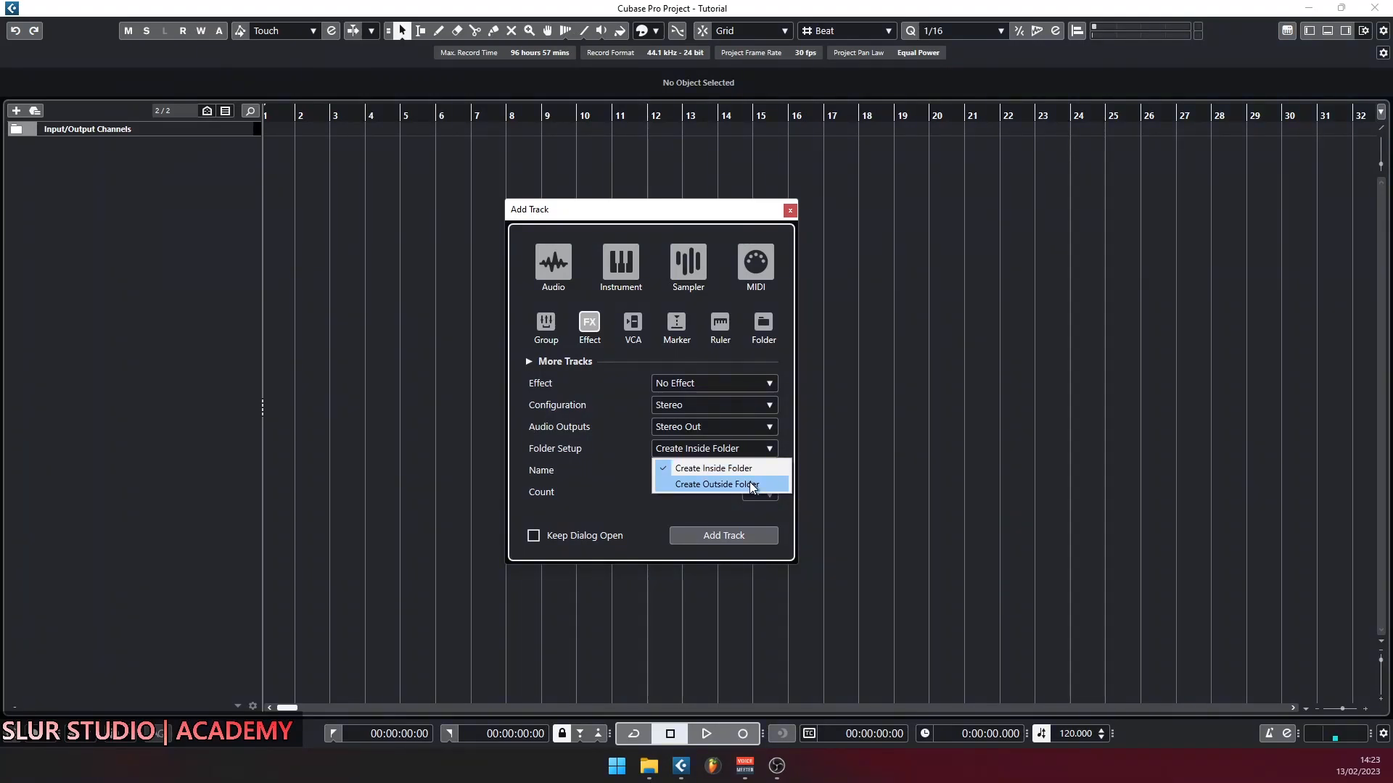
{"action": "left_click", "coordinate": [709, 472]}
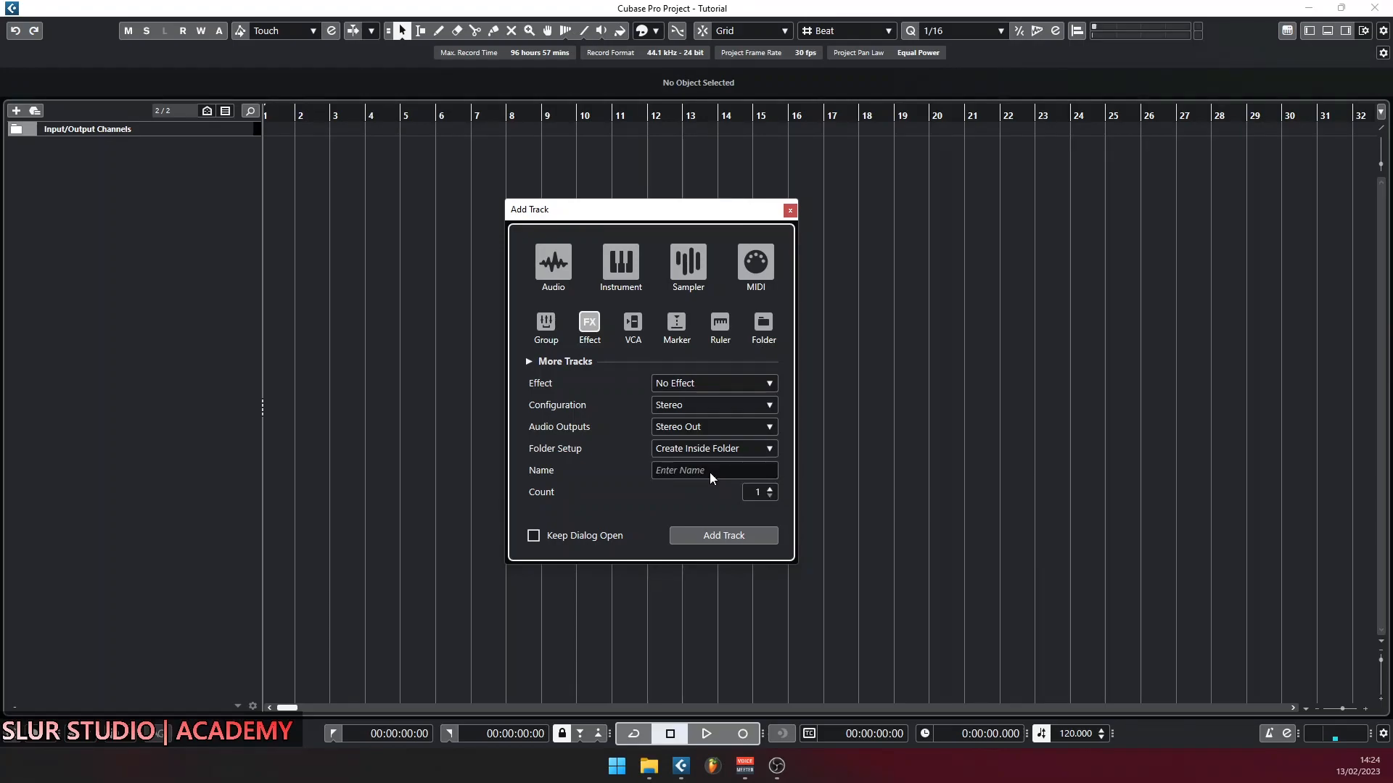
{"action": "left_click", "coordinate": [709, 473]}
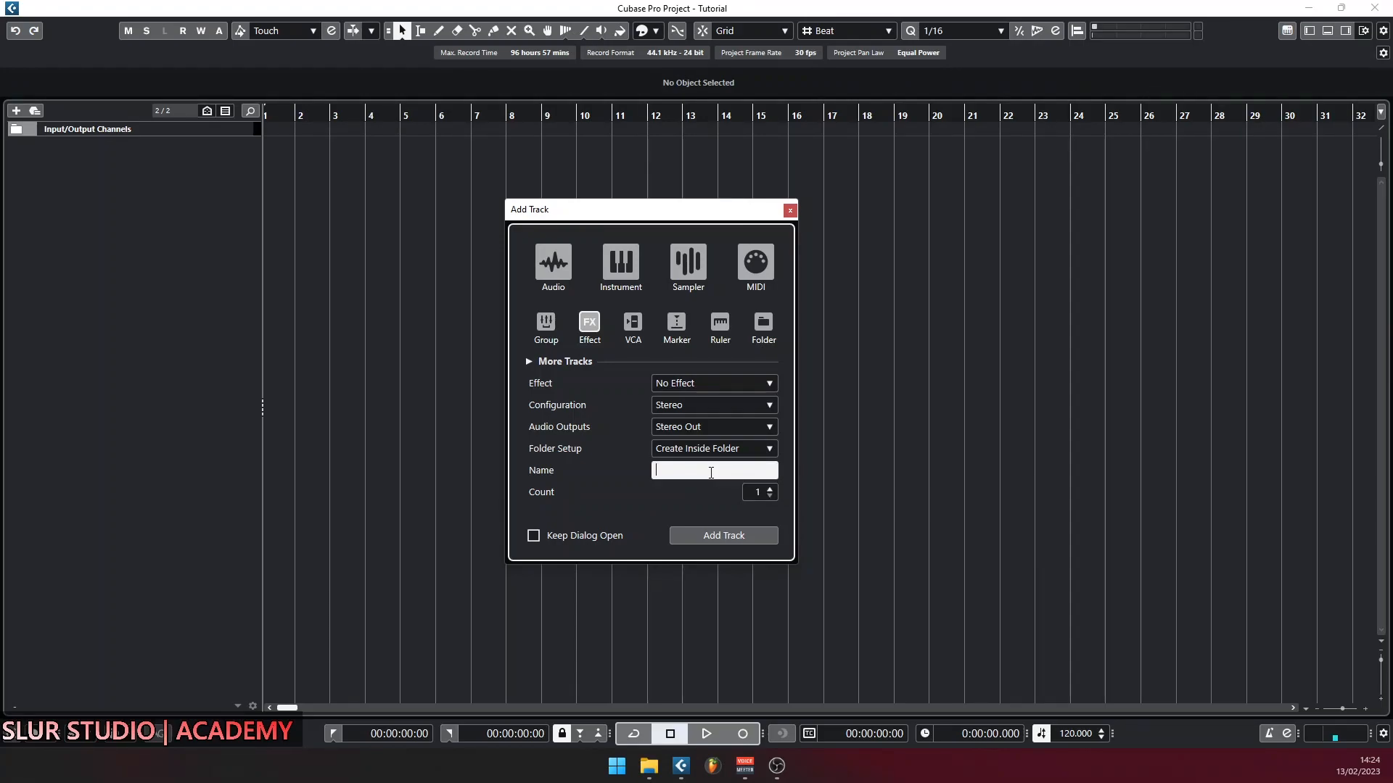
{"action": "left_click", "coordinate": [771, 491]}
{"action": "left_click", "coordinate": [771, 490]}
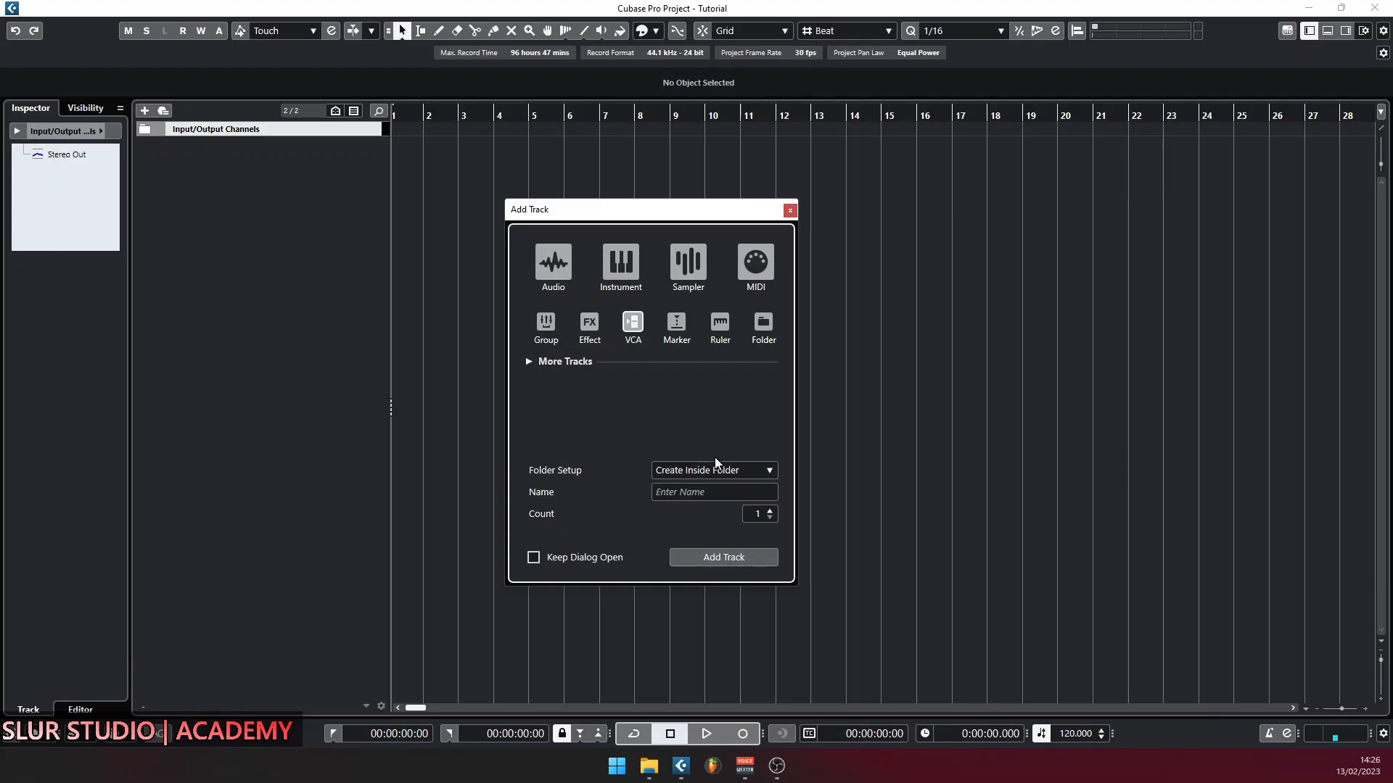
Step: Check the folder setup options for a VCA track and try a track count of 3
{"action": "left_click", "coordinate": [747, 472]}
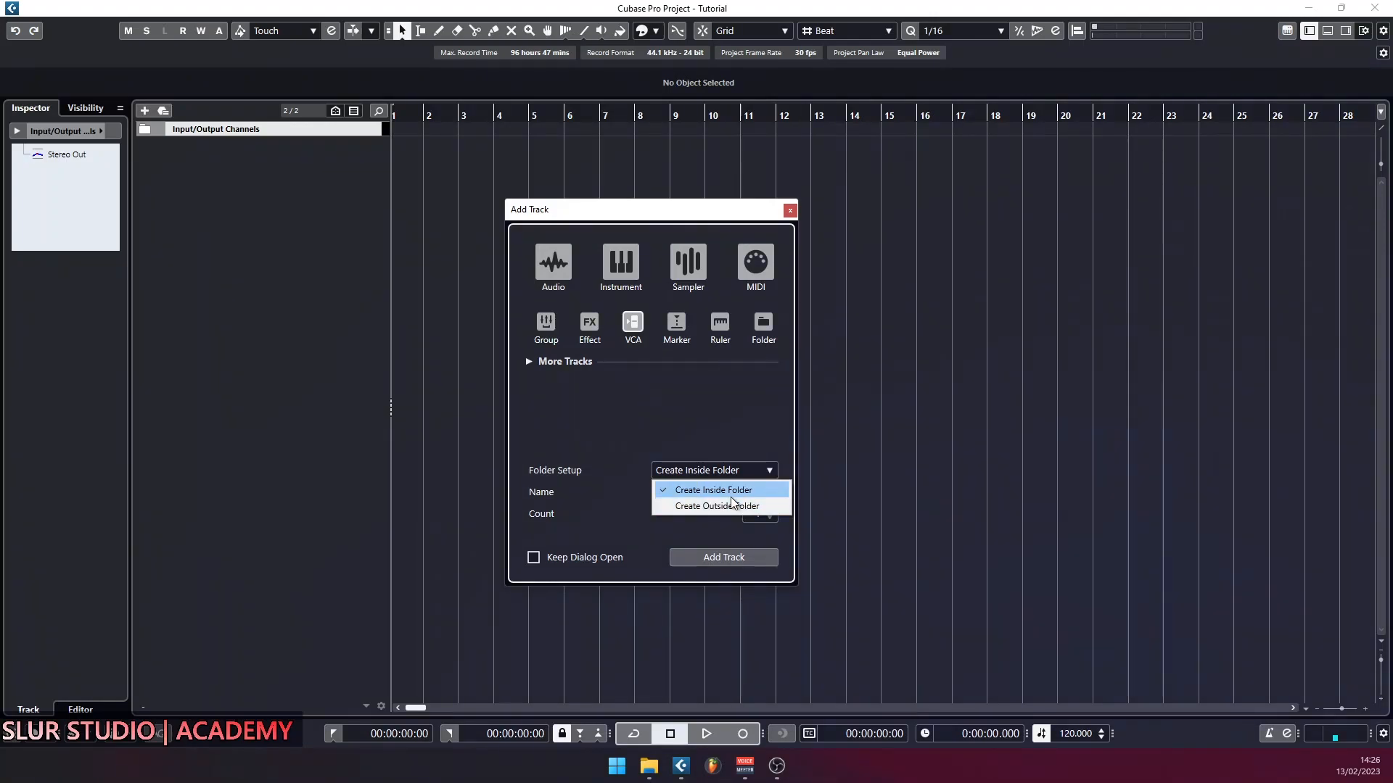
{"action": "left_click", "coordinate": [719, 428]}
{"action": "left_click", "coordinate": [770, 518]}
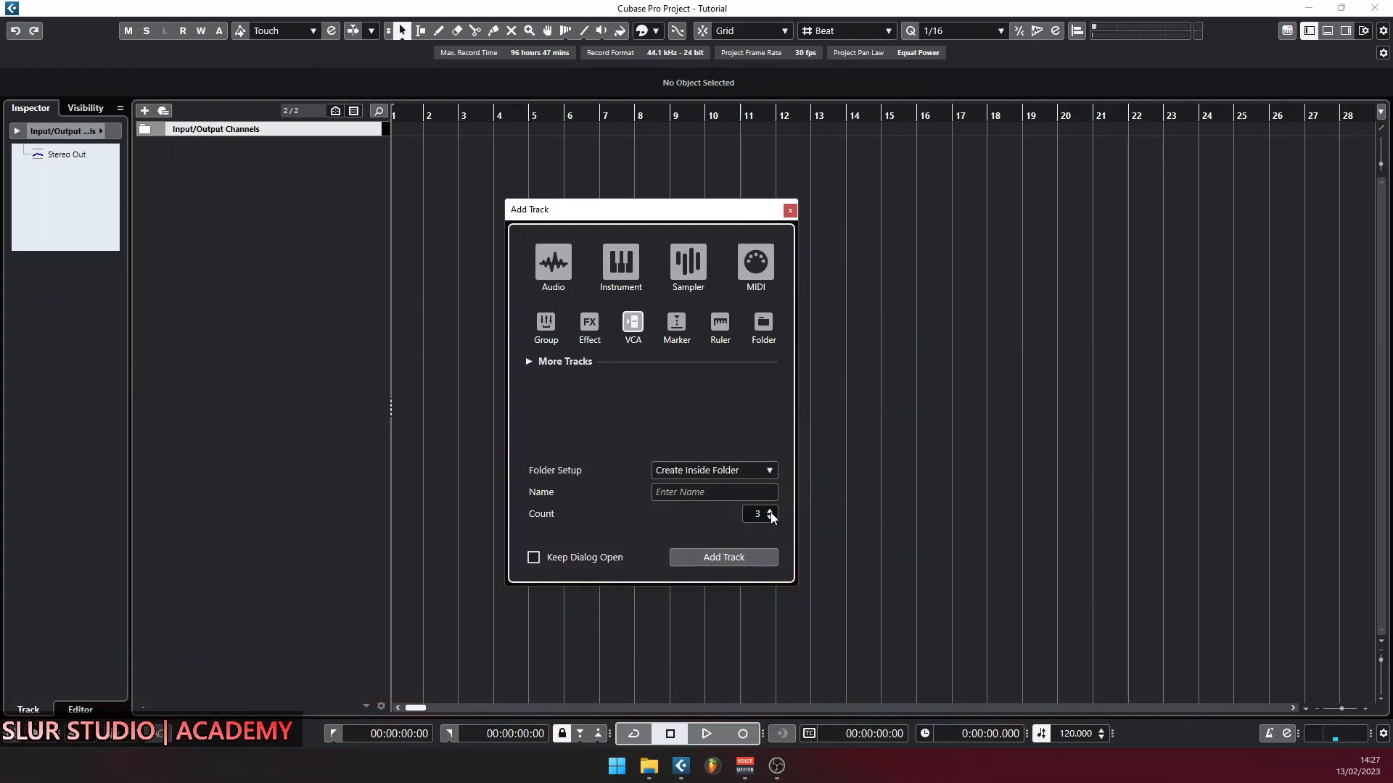
Step: Compare the Marker, Ruler and Folder track types and check the folder track's name and count settings
{"action": "left_click", "coordinate": [672, 341]}
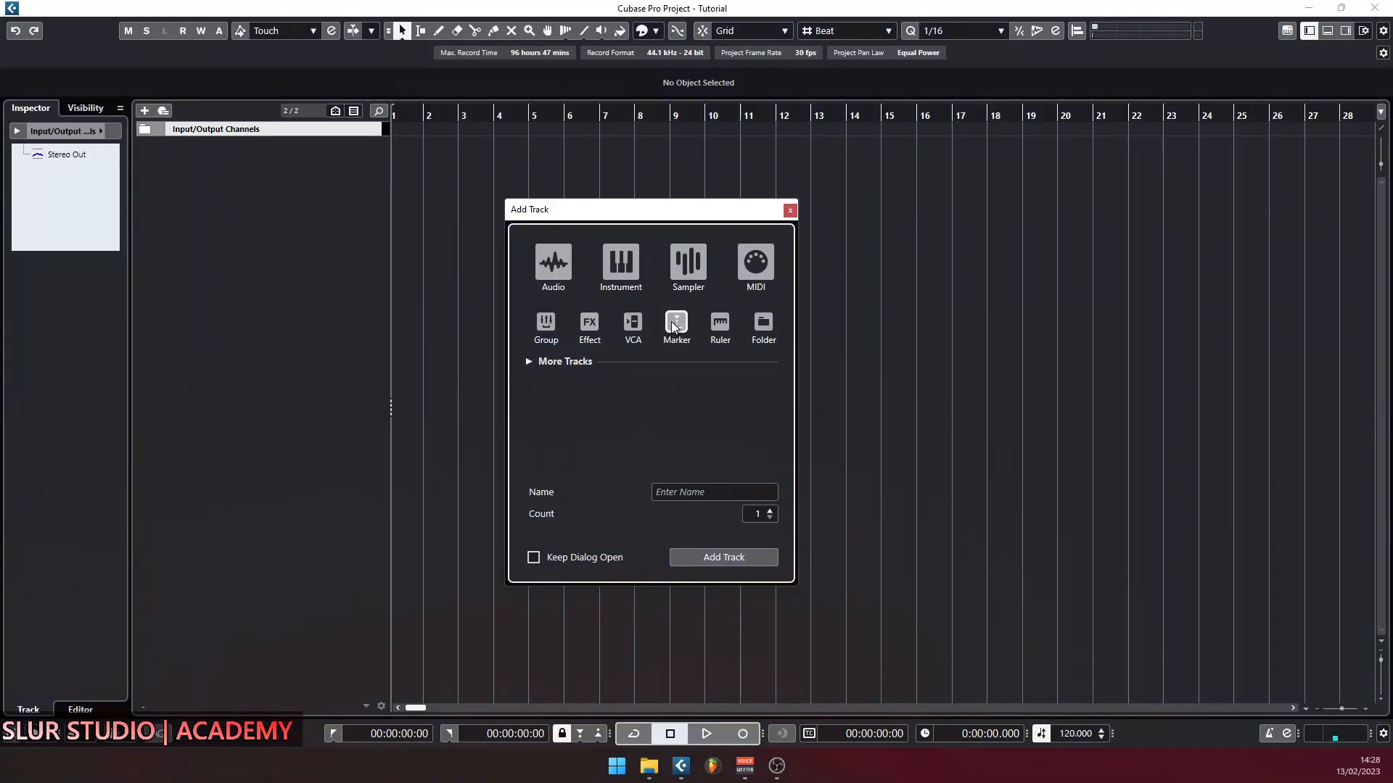
{"action": "left_click", "coordinate": [726, 327]}
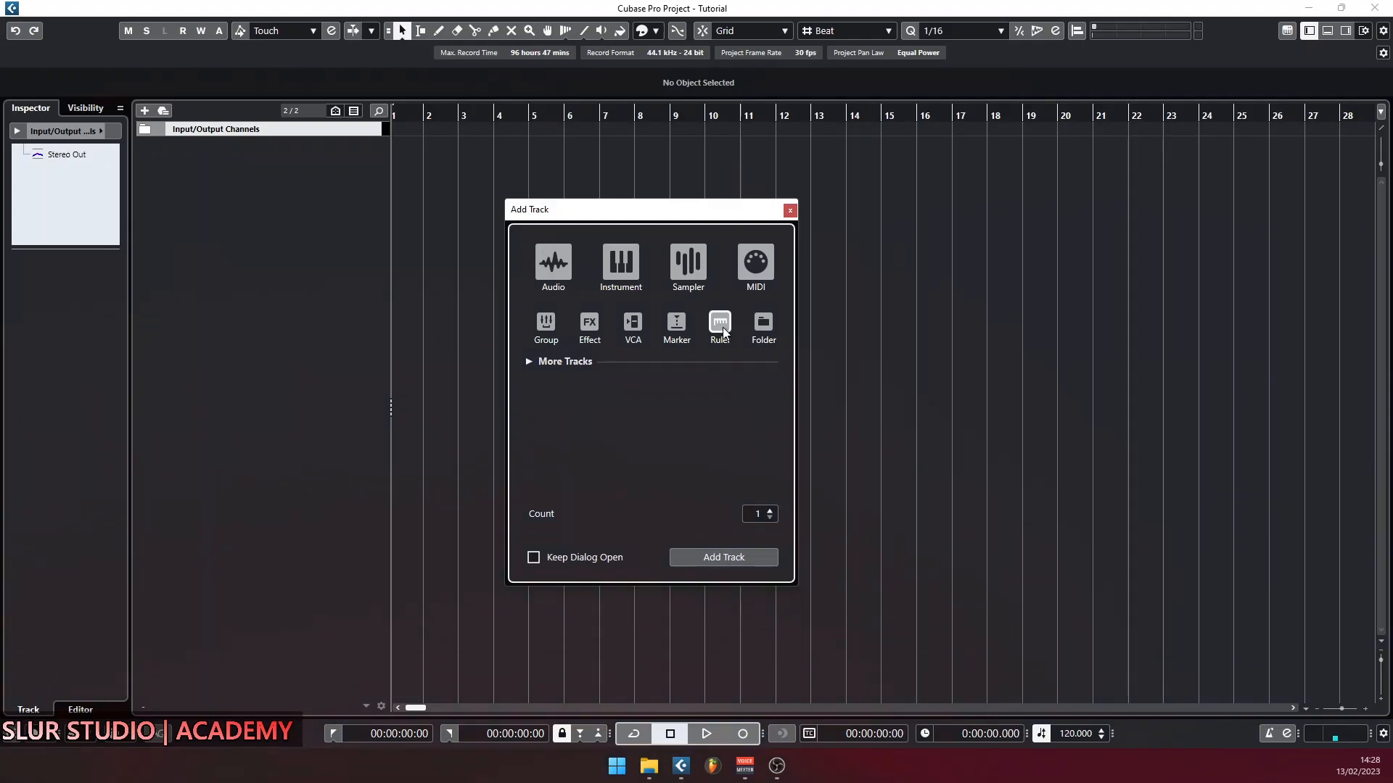
{"action": "left_click", "coordinate": [764, 324]}
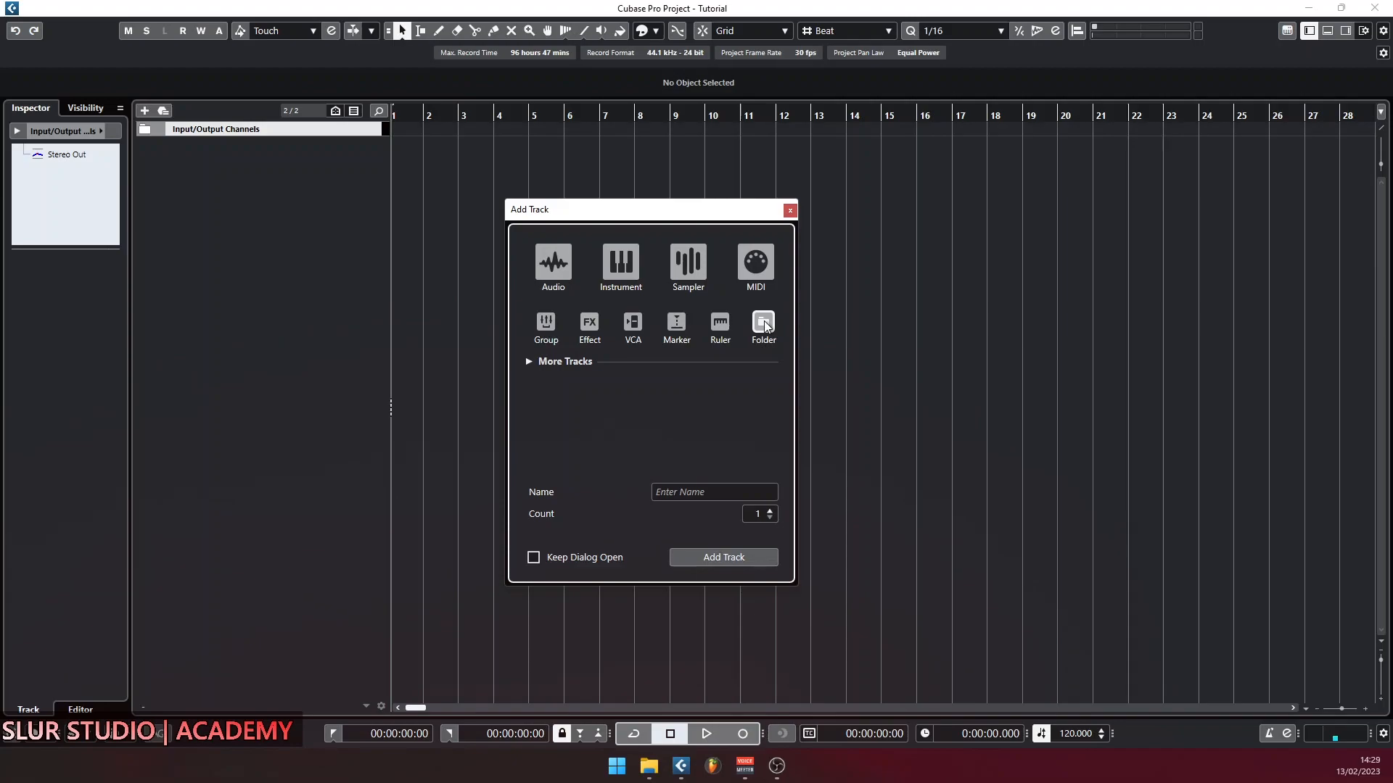
{"action": "left_click", "coordinate": [717, 491]}
{"action": "left_click", "coordinate": [770, 510]}
{"action": "left_click", "coordinate": [770, 510]}
Step: Add one mono audio track named Lead Vocal with input Mic/Inst 1 (Mono) and output Stereo Out
{"action": "left_click", "coordinate": [556, 270]}
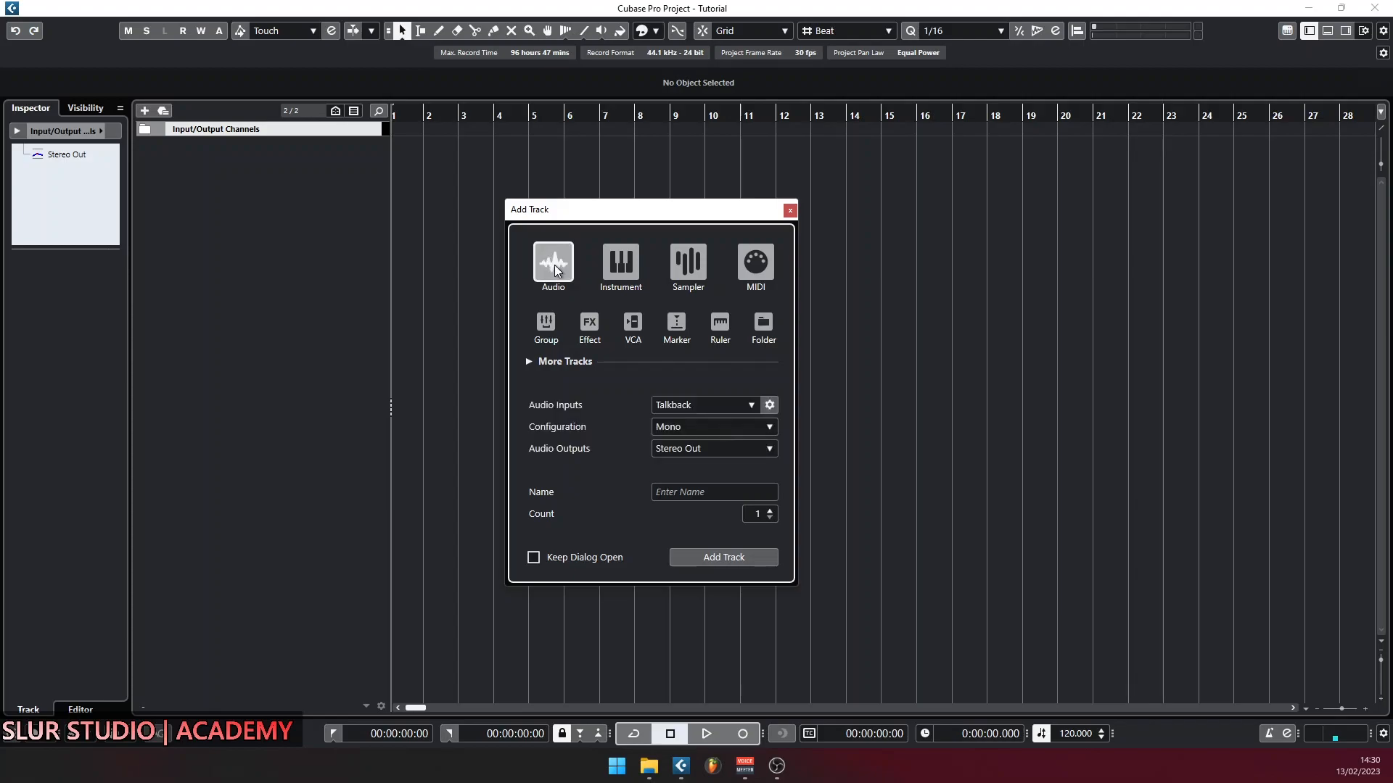
{"action": "left_click", "coordinate": [749, 405]}
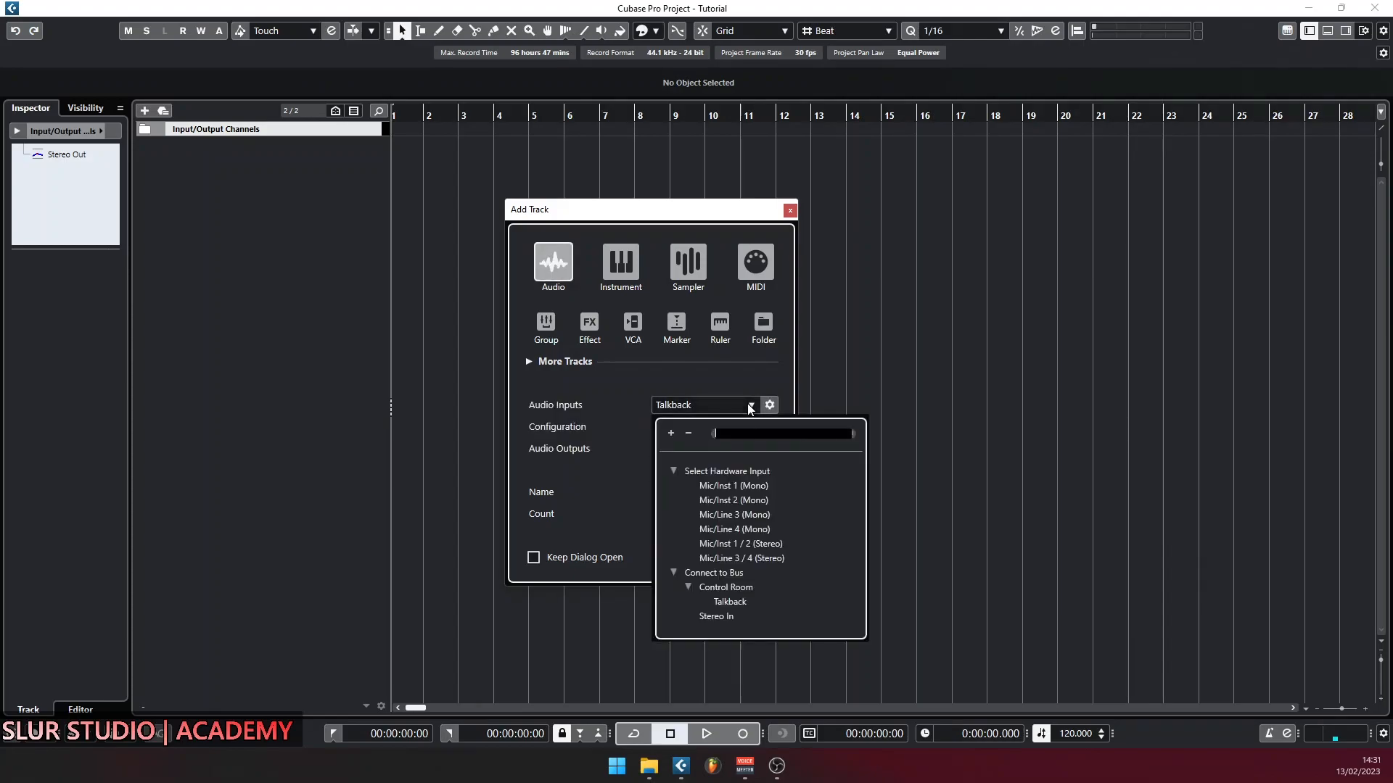
{"action": "left_click", "coordinate": [751, 486]}
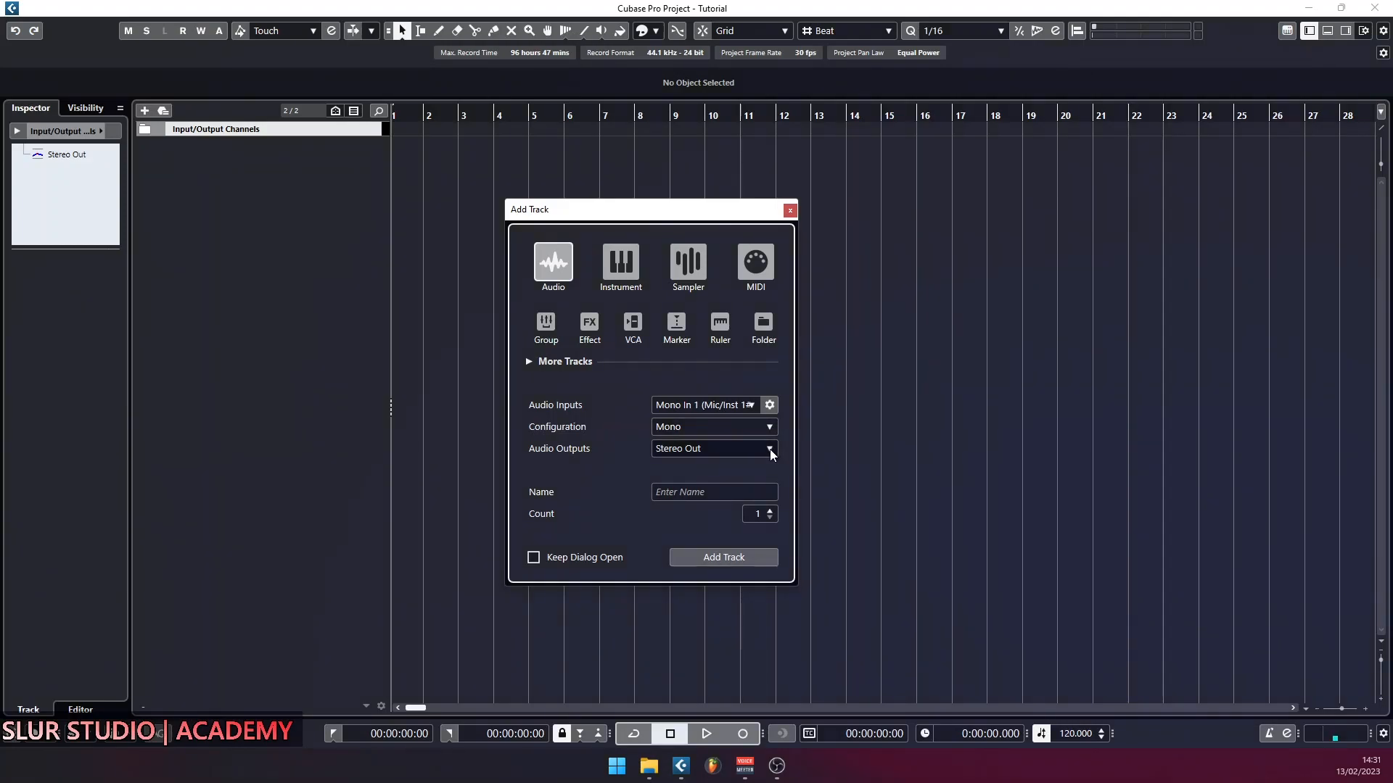
{"action": "left_click", "coordinate": [770, 450]}
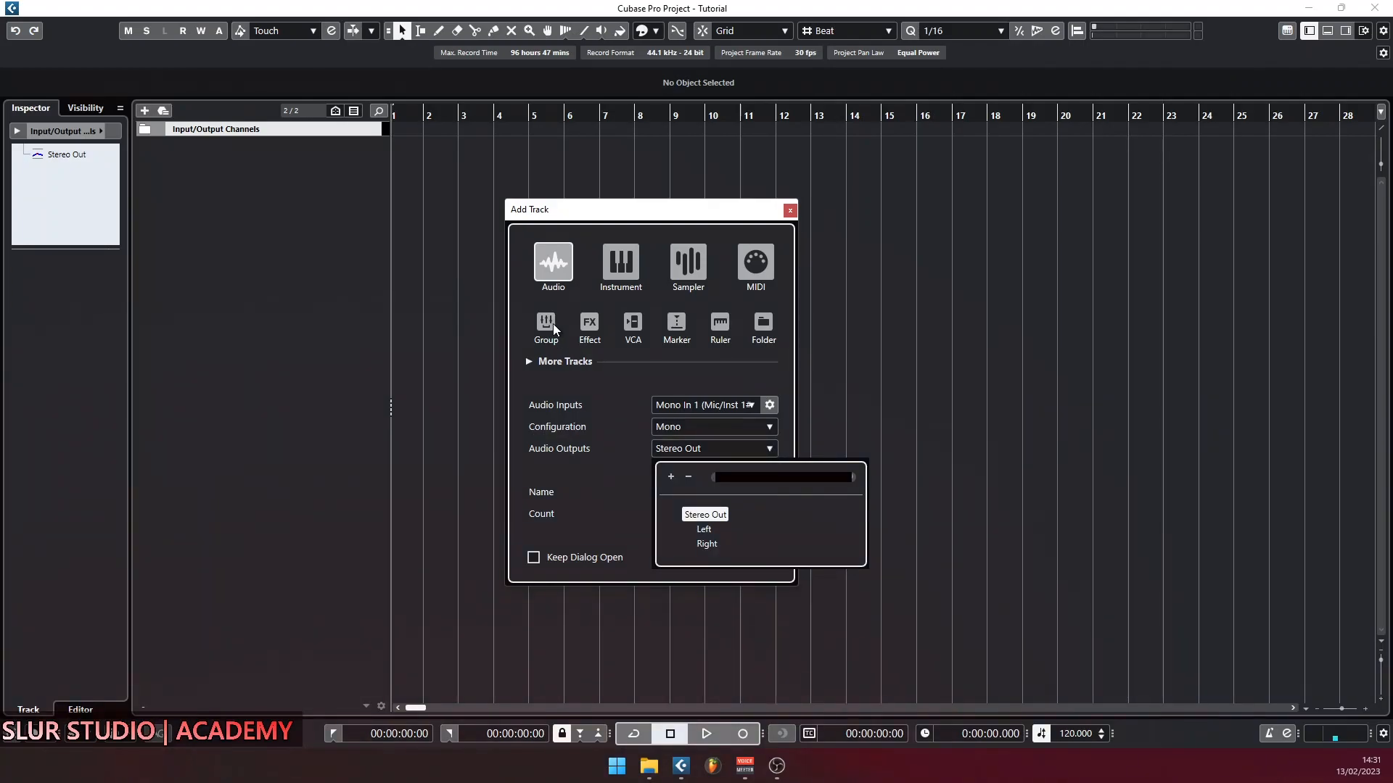
{"action": "left_click", "coordinate": [693, 491]}
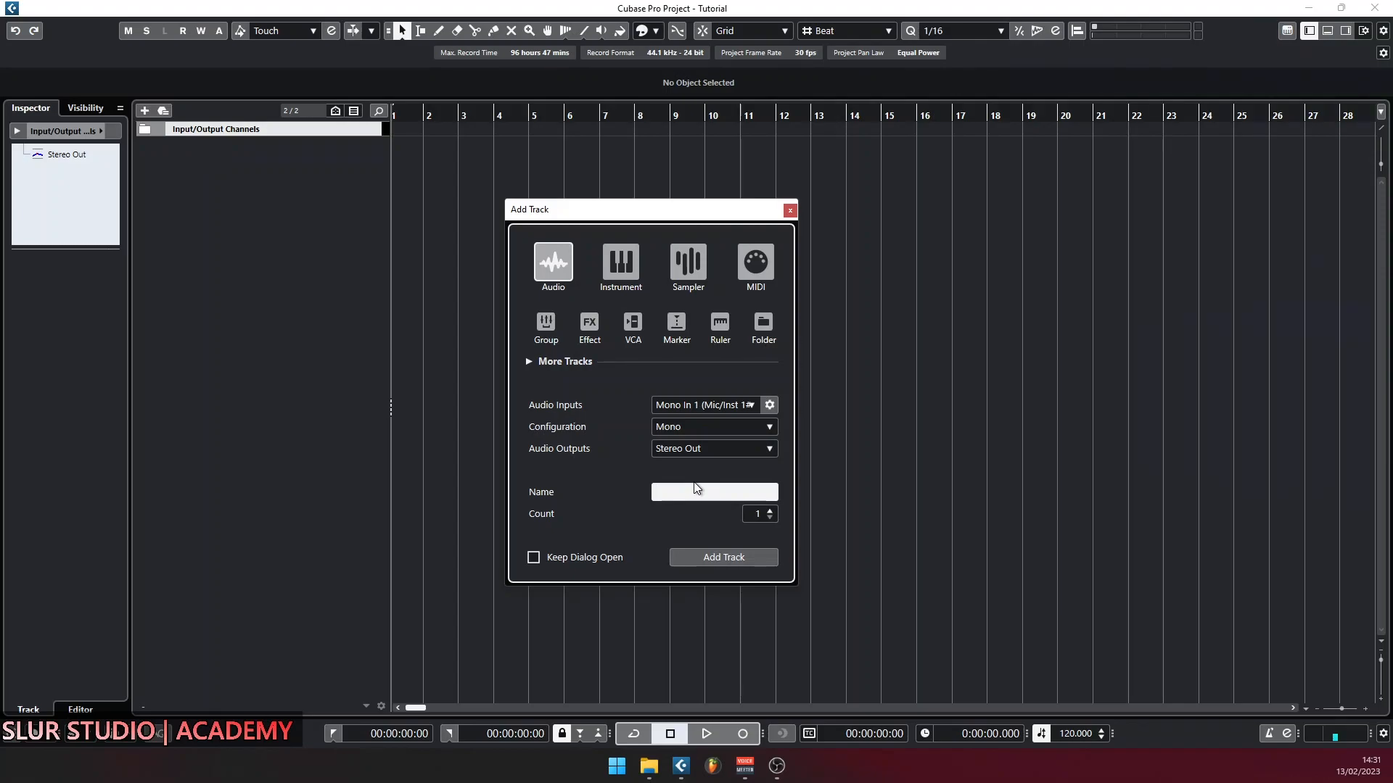
{"action": "type", "text": "Lead Vocal"}
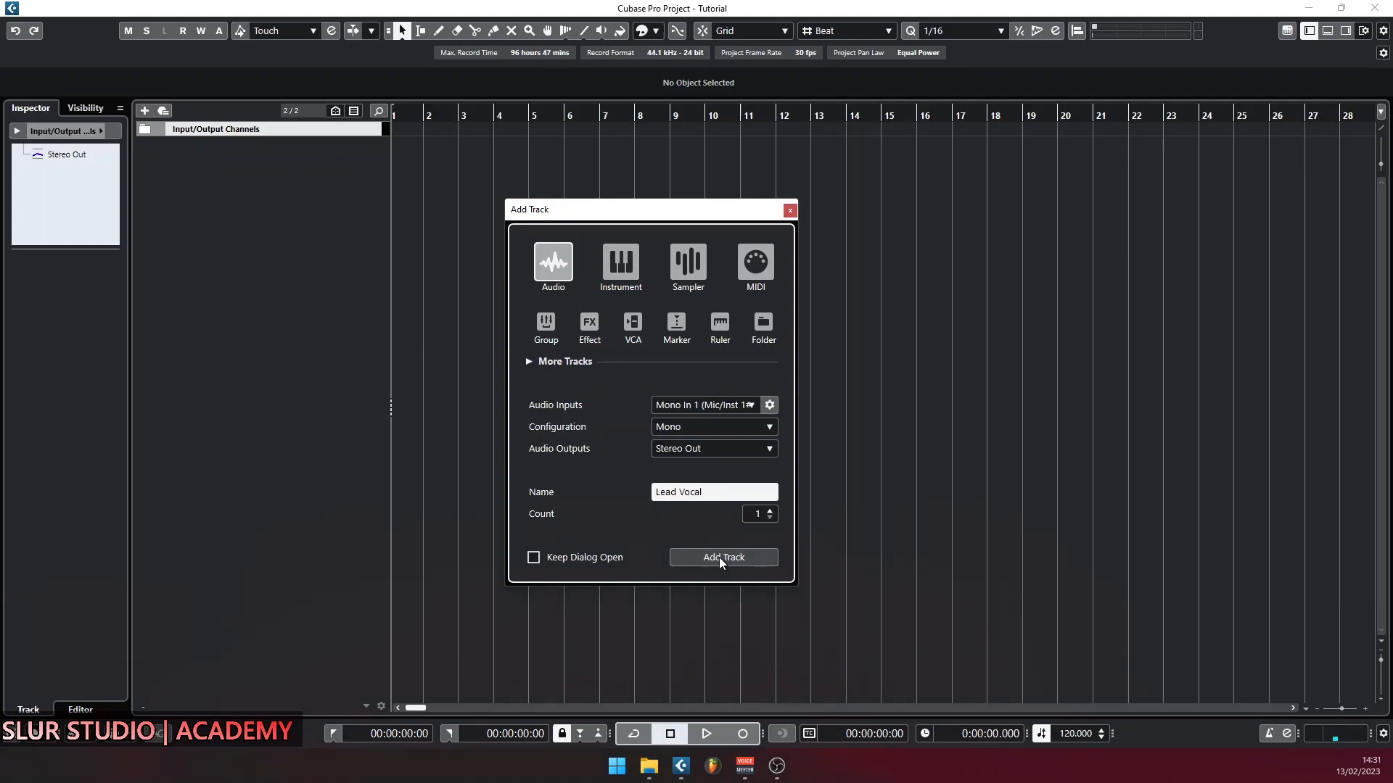
{"action": "left_click", "coordinate": [720, 557]}
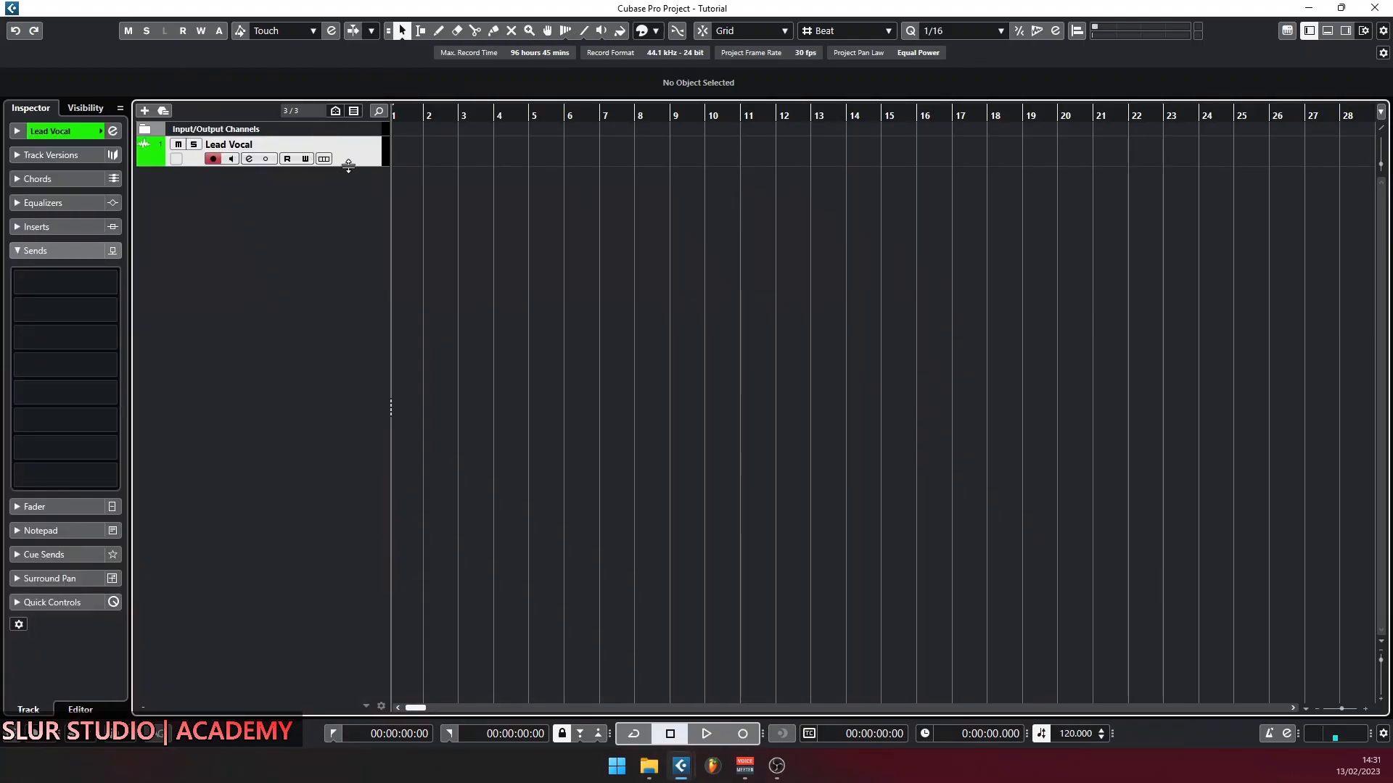
Step: Record a short take on the Lead Vocal track from bar 1 and play it back
{"action": "left_click", "coordinate": [213, 159]}
{"action": "left_click", "coordinate": [743, 735]}
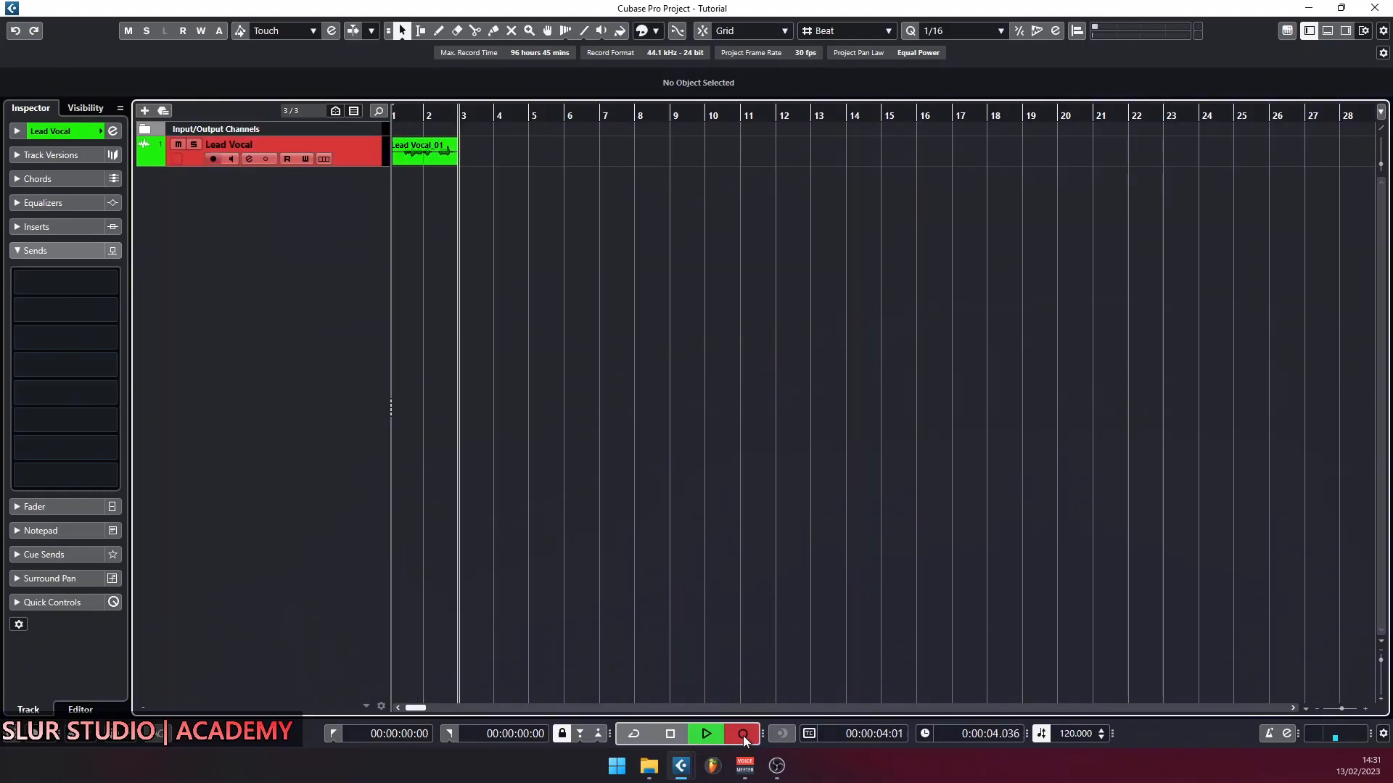
{"action": "left_click", "coordinate": [680, 734]}
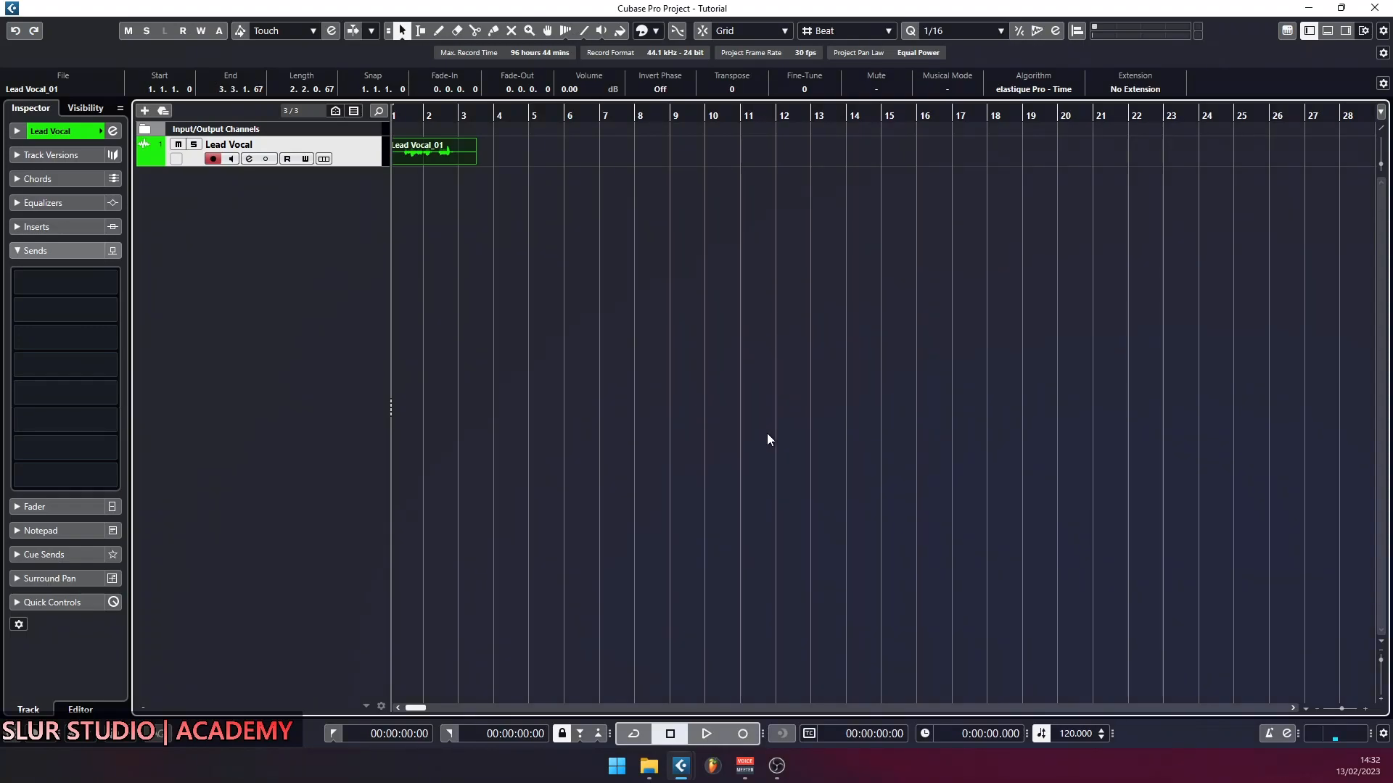
{"action": "left_click", "coordinate": [708, 734]}
{"action": "key", "text": "space"}
Step: Show the Lead Vocal track's basic settings in the Inspector and open its channel settings
{"action": "left_click", "coordinate": [445, 155]}
{"action": "left_click", "coordinate": [28, 132]}
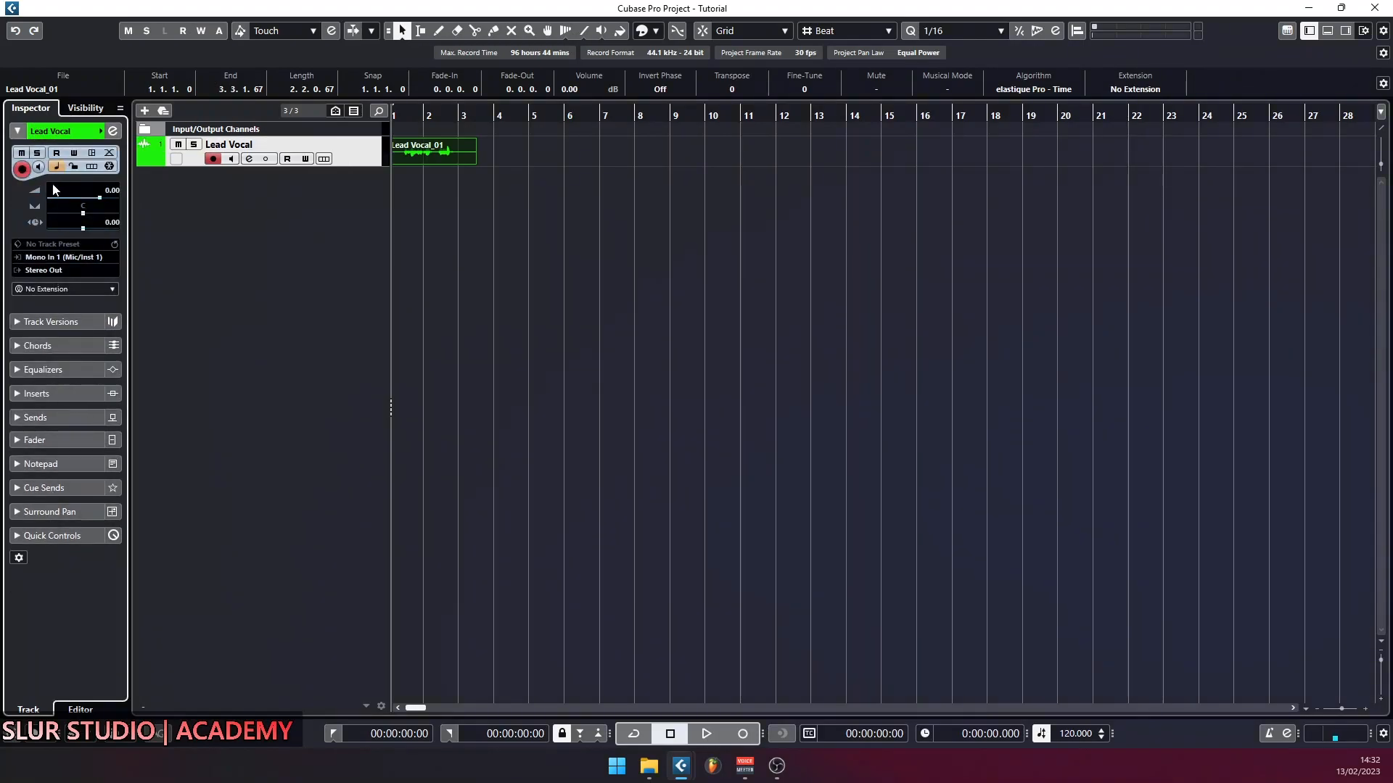
{"action": "left_click", "coordinate": [1308, 29]}
{"action": "left_click", "coordinate": [1308, 29]}
{"action": "left_click", "coordinate": [1308, 29]}
{"action": "left_click", "coordinate": [1308, 29]}
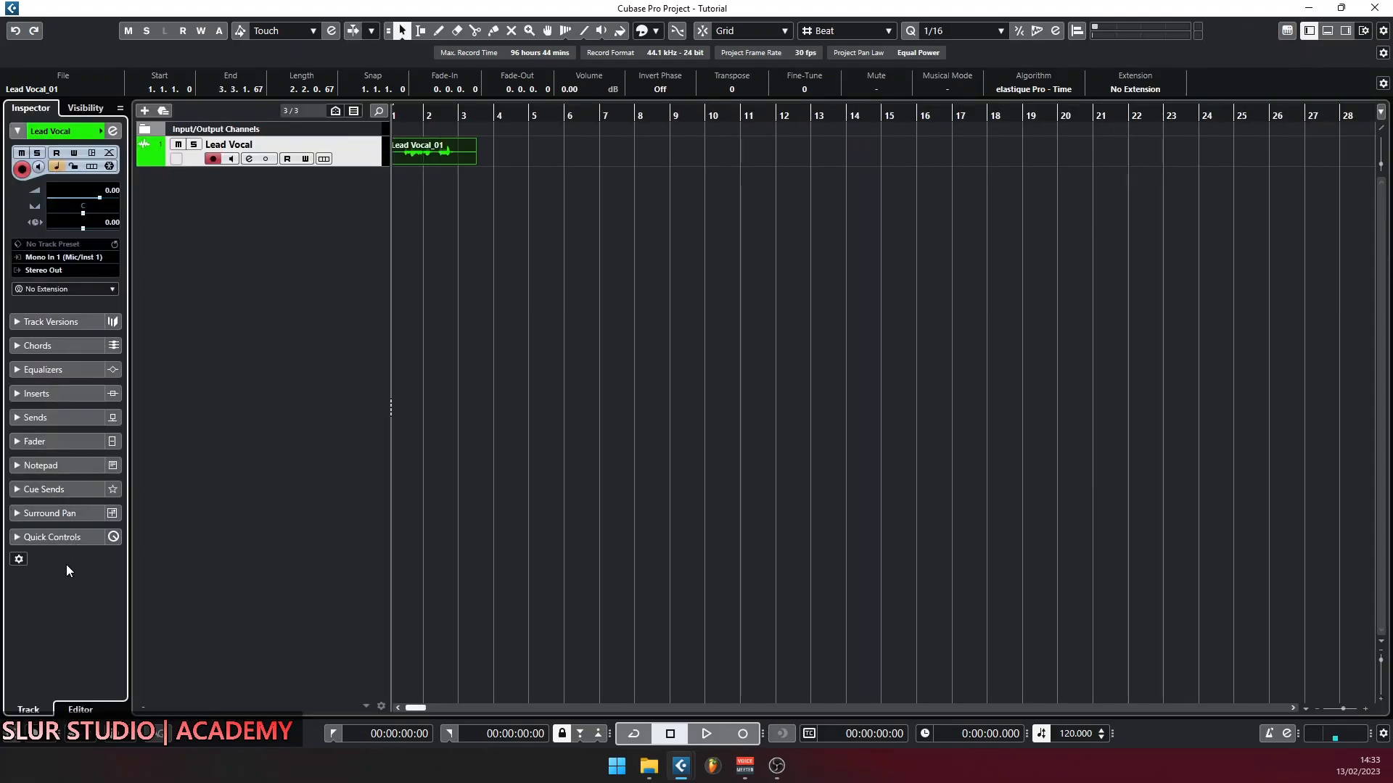
{"action": "left_click", "coordinate": [113, 131]}
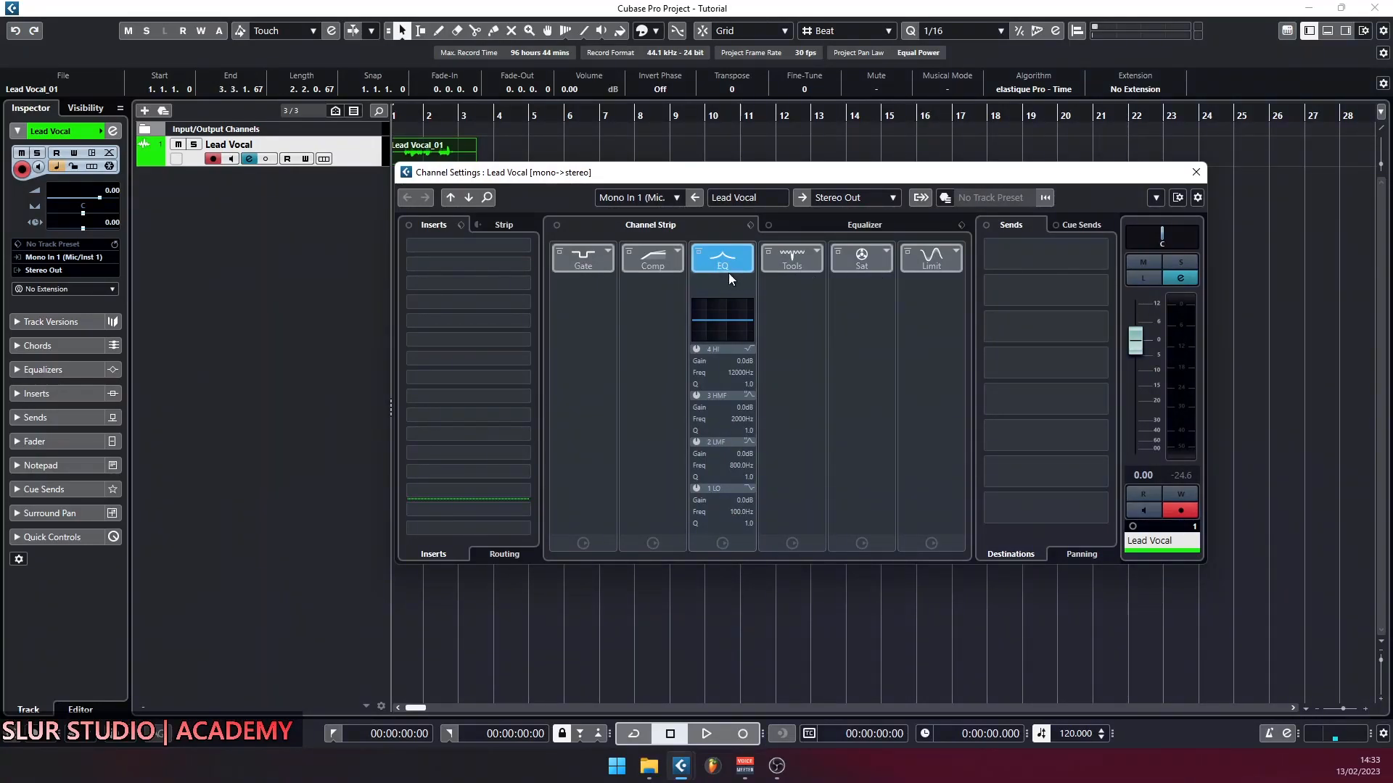
Step: Load the Noise Gate and Compressor in the Lead Vocal channel strip and browse the available Tools modules
{"action": "left_click", "coordinate": [565, 249]}
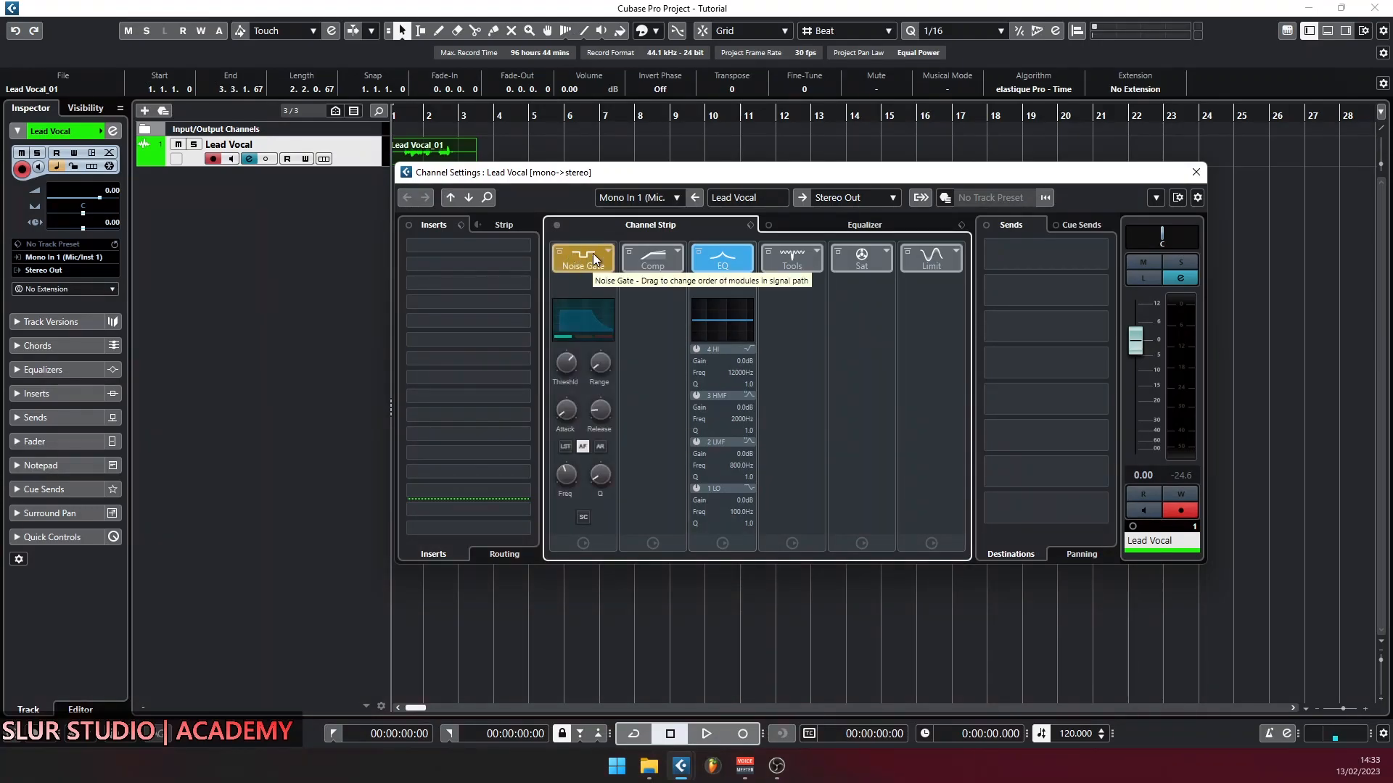
{"action": "left_click", "coordinate": [646, 251]}
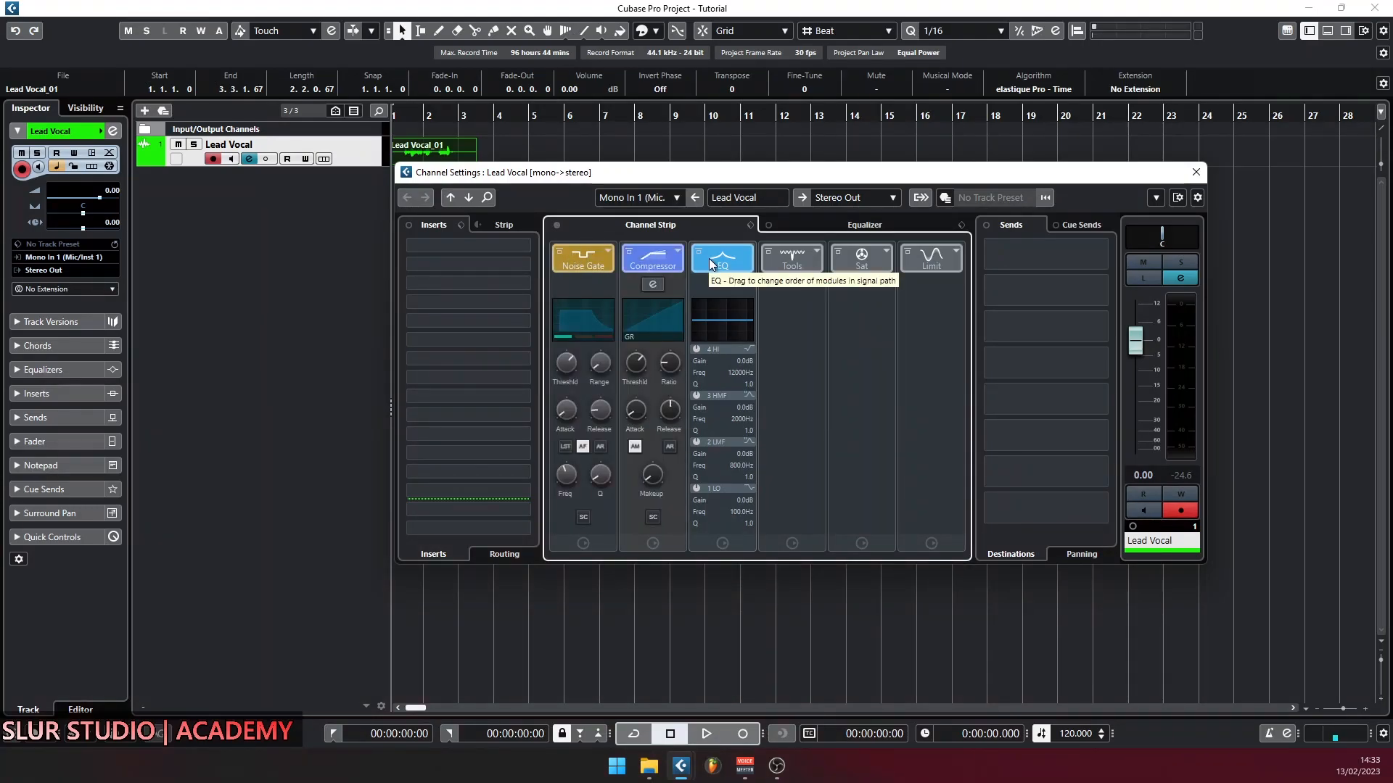
{"action": "left_click", "coordinate": [814, 253]}
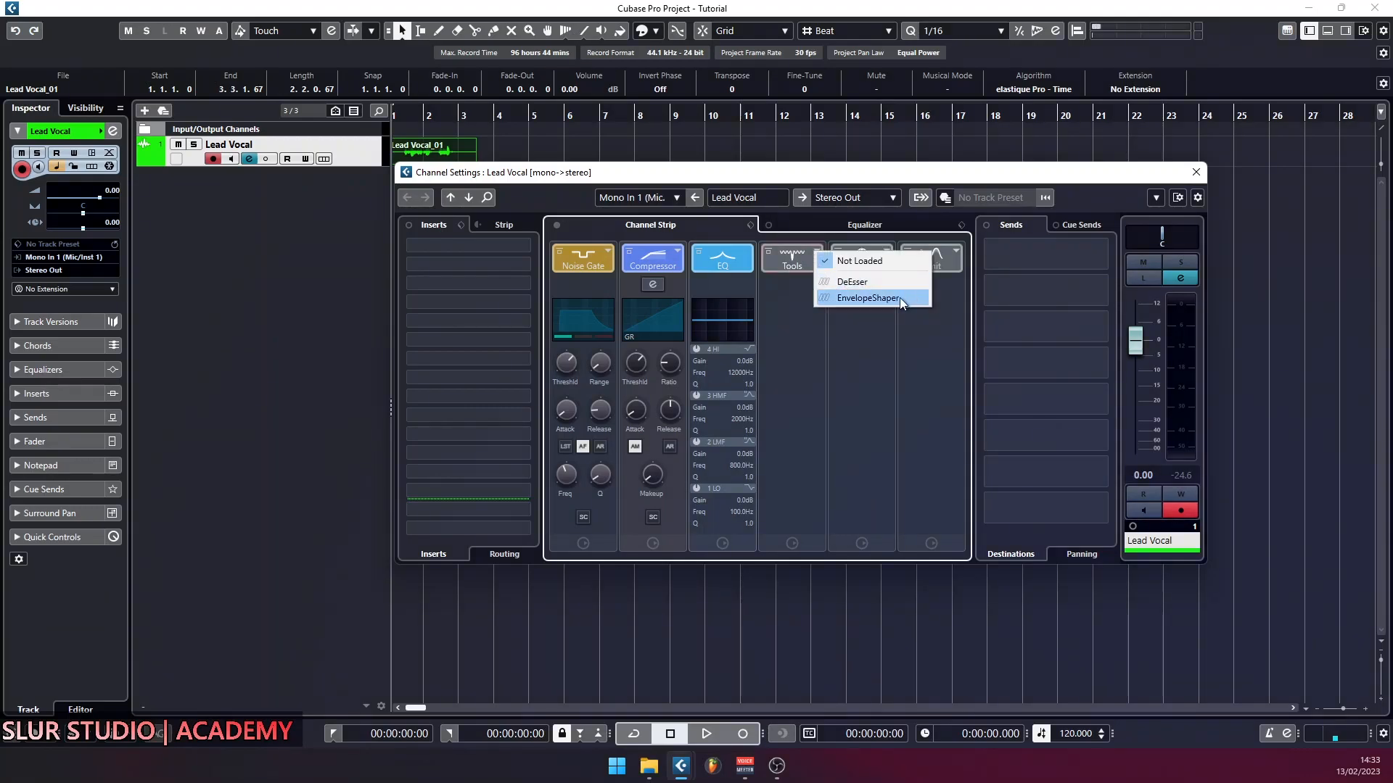
{"action": "left_click", "coordinate": [806, 338]}
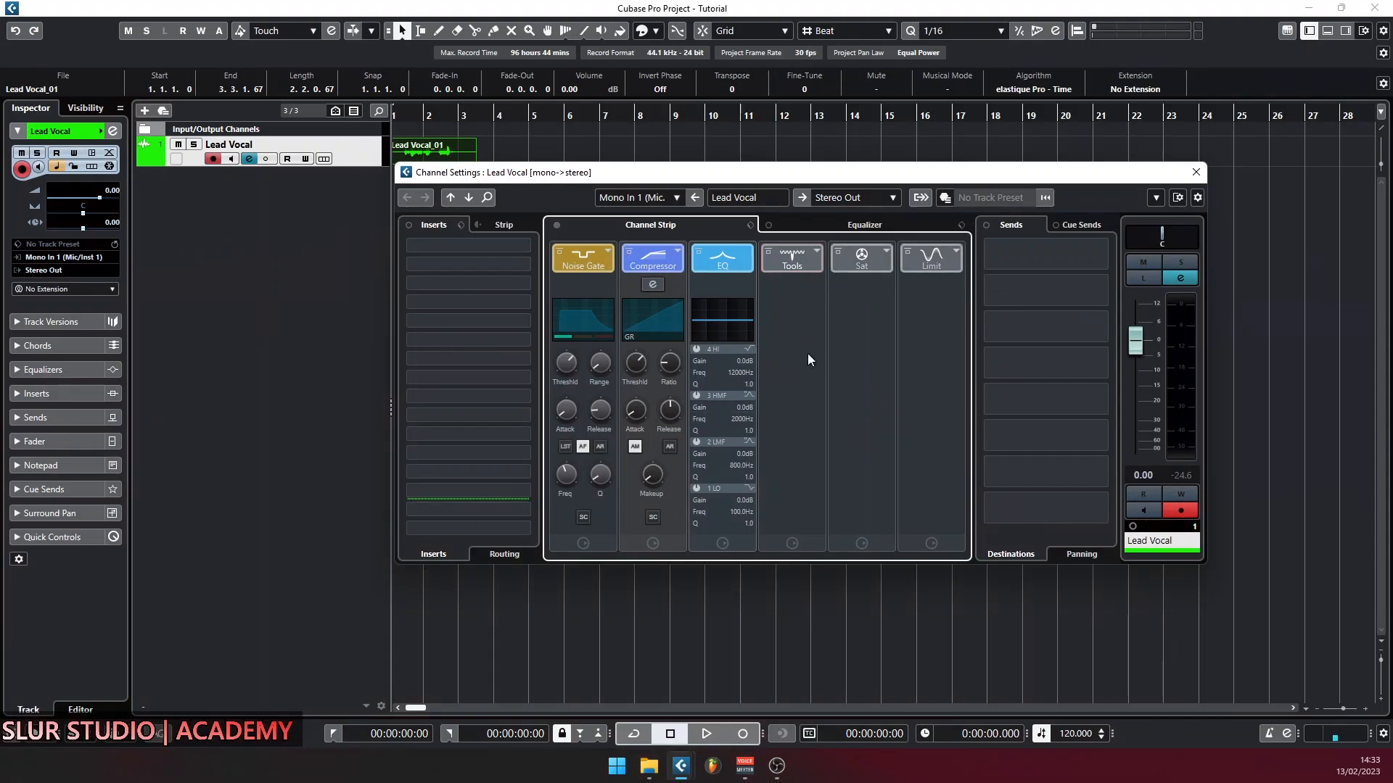
Step: Unload the Noise Gate and Compressor modules and toggle the EQ module's bypass on and off
{"action": "left_click", "coordinate": [558, 251]}
{"action": "left_click", "coordinate": [607, 251]}
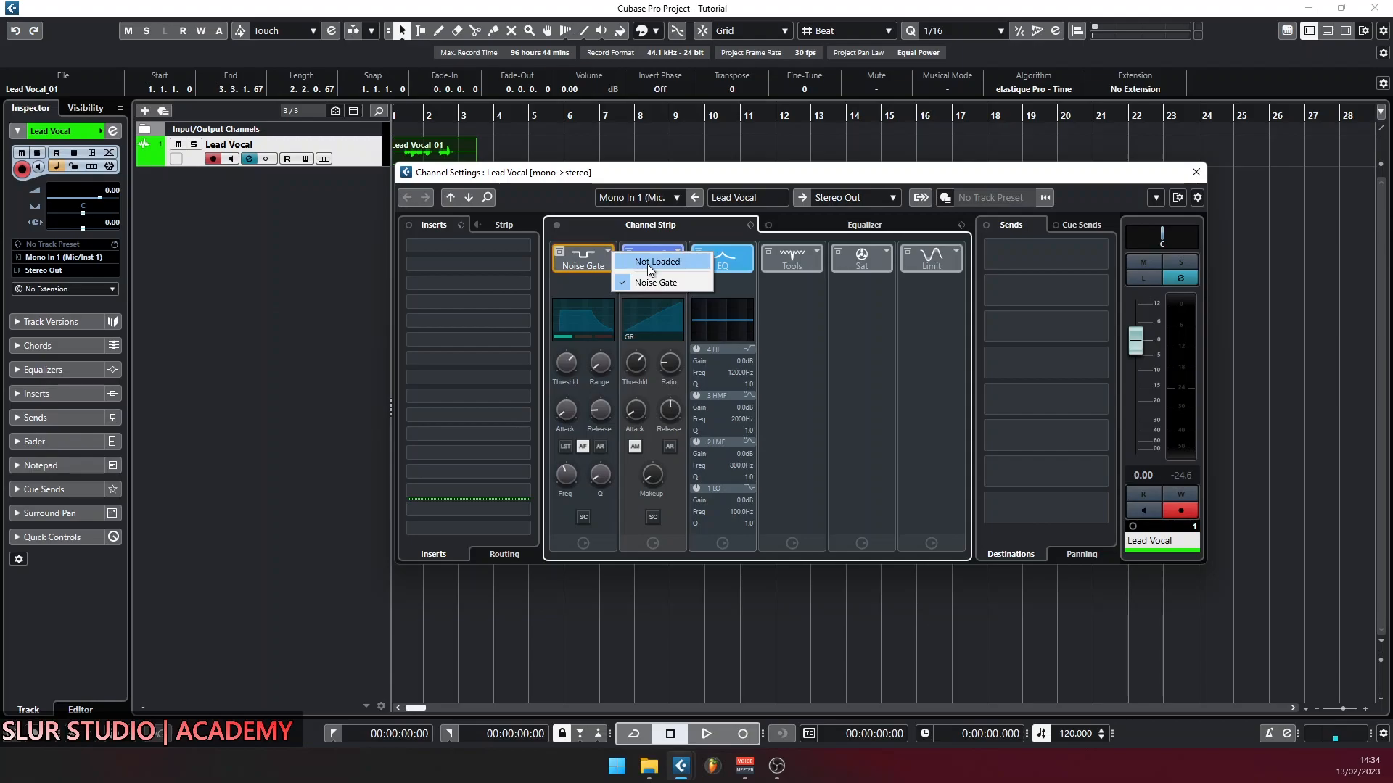
{"action": "left_click", "coordinate": [647, 264]}
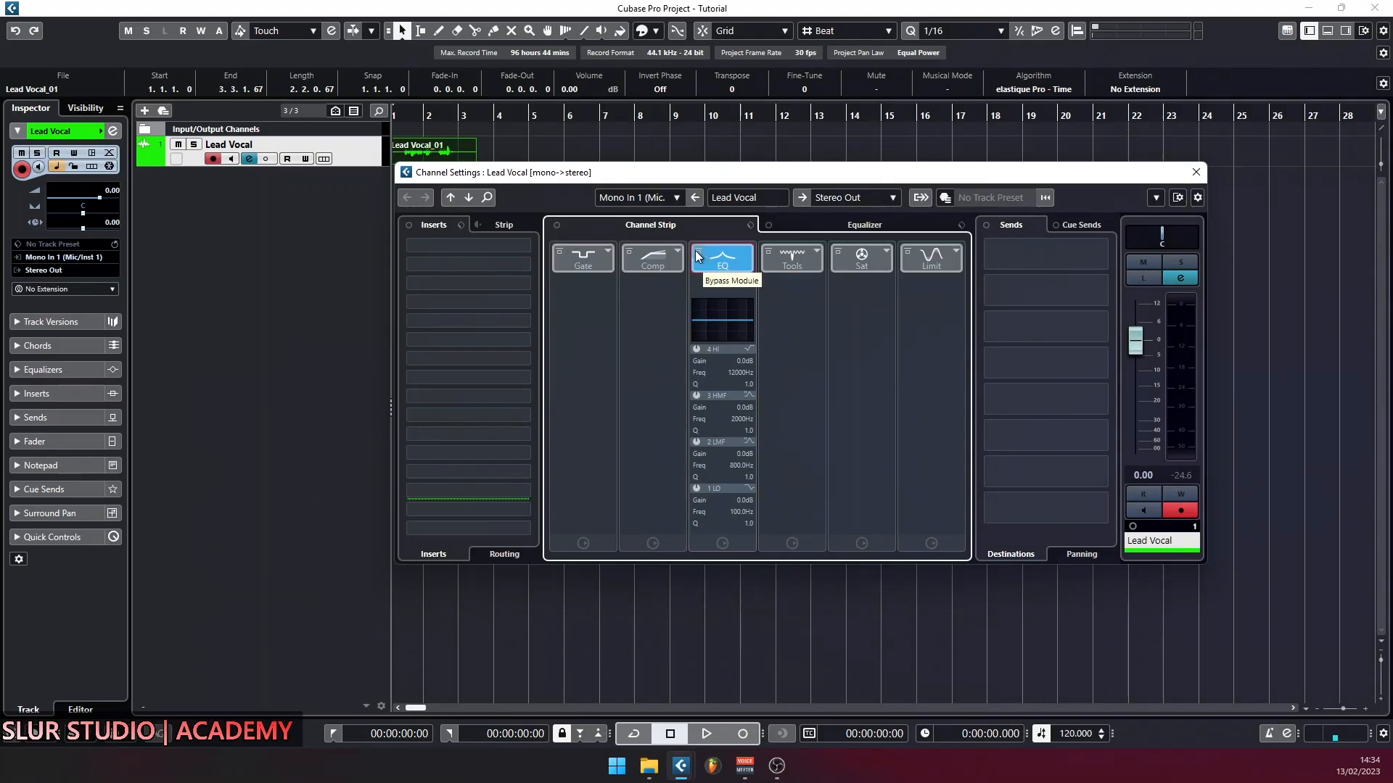
{"action": "left_click", "coordinate": [696, 255]}
{"action": "left_click", "coordinate": [697, 255]}
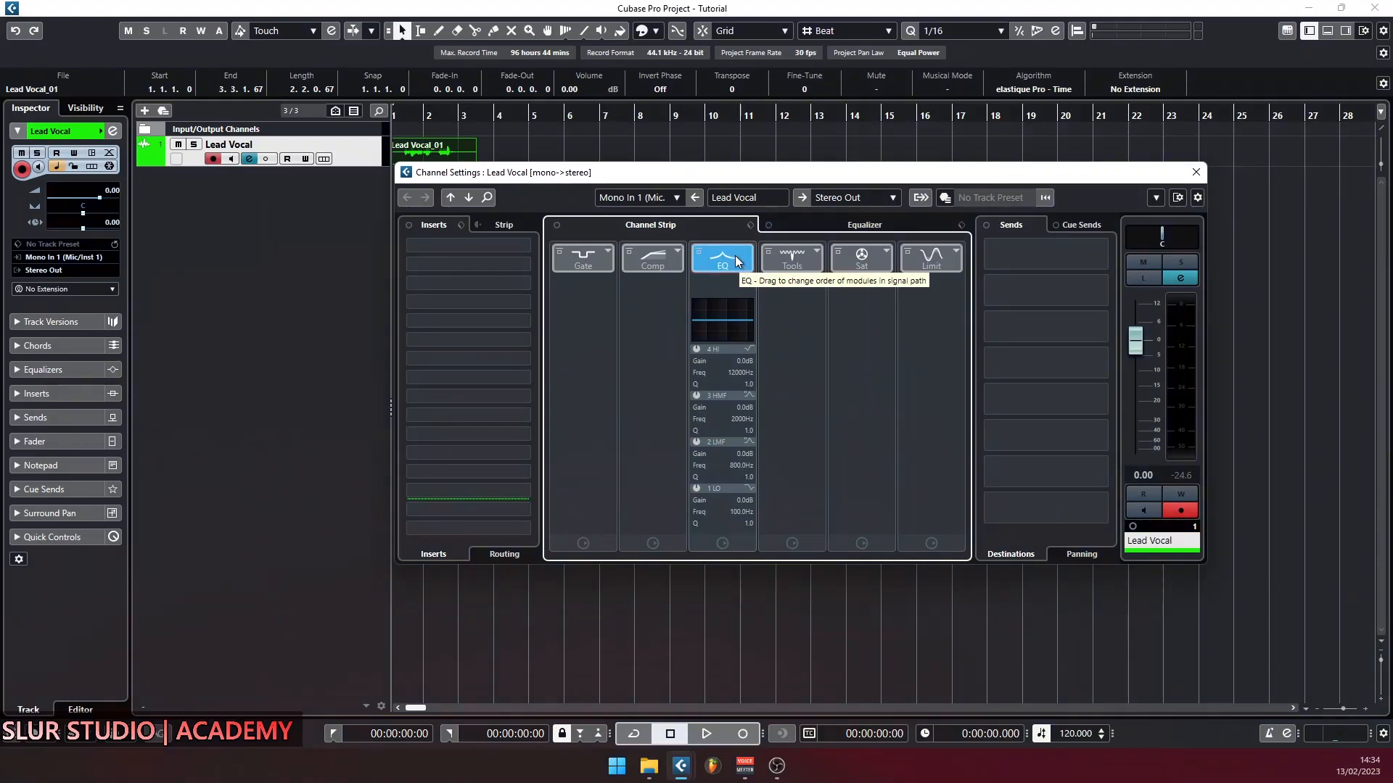
Step: Boost the Lead Vocal equalizer's HMF band by about 3.3 dB at about 1385 Hz
{"action": "mouse_move", "coordinate": [731, 319]}
{"action": "left_mouse_down"}
{"action": "mouse_move", "coordinate": [714, 310]}
{"action": "mouse_move", "coordinate": [729, 307]}
{"action": "left_mouse_up"}
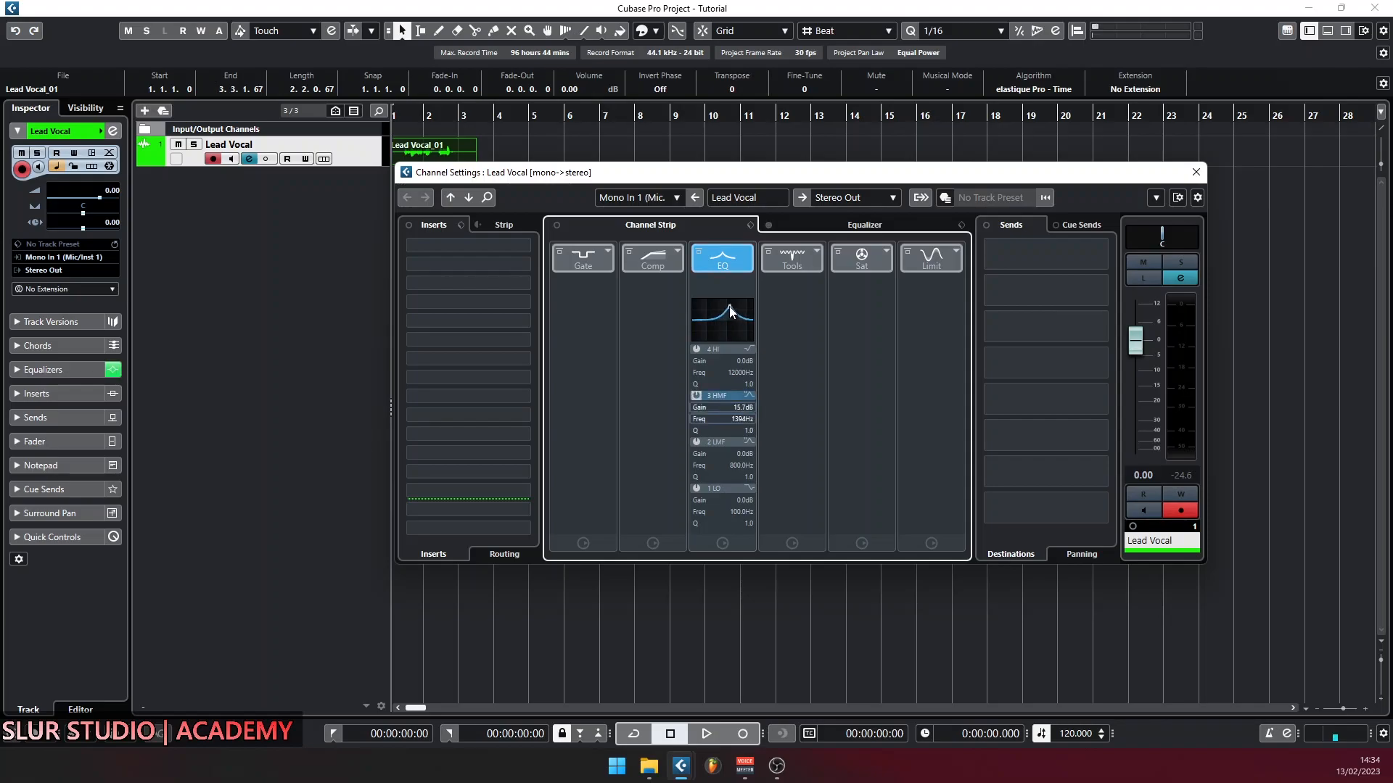
{"action": "left_click", "coordinate": [865, 225]}
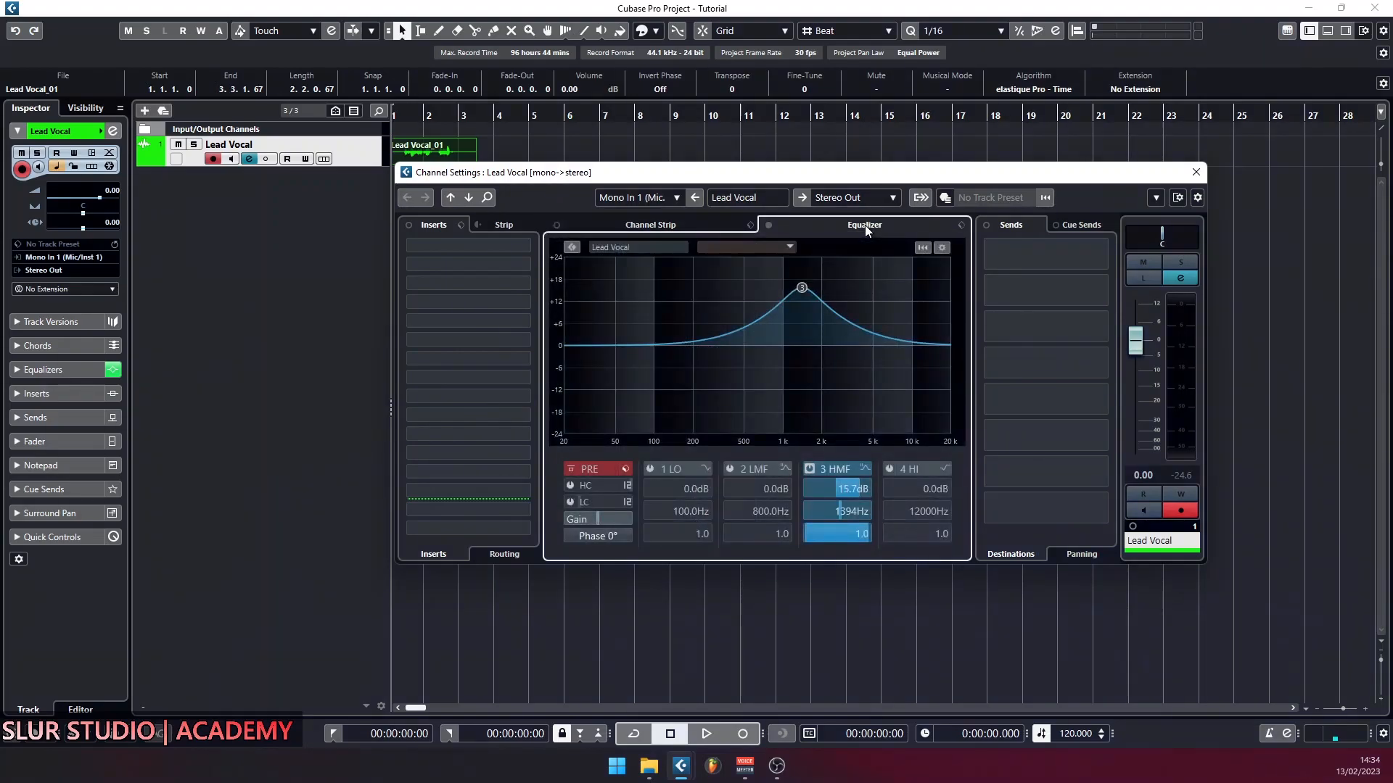
{"action": "left_click_drag", "start_coordinate": [801, 288], "coordinate": [801, 333]}
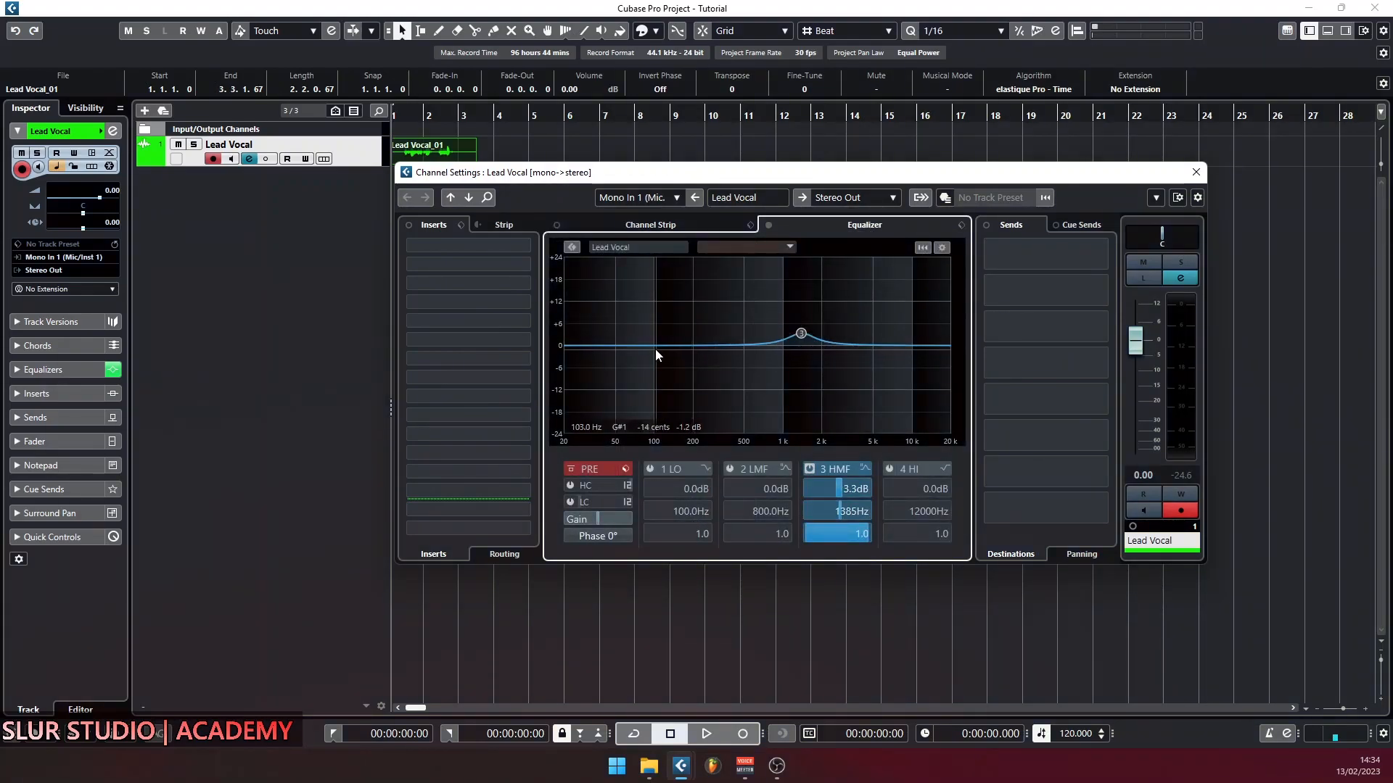
Step: Enable the LMF, LO and HI equalizer bands and boost HI by about 10.6 dB at about 14279 Hz
{"action": "left_click", "coordinate": [730, 470]}
{"action": "left_click", "coordinate": [648, 470]}
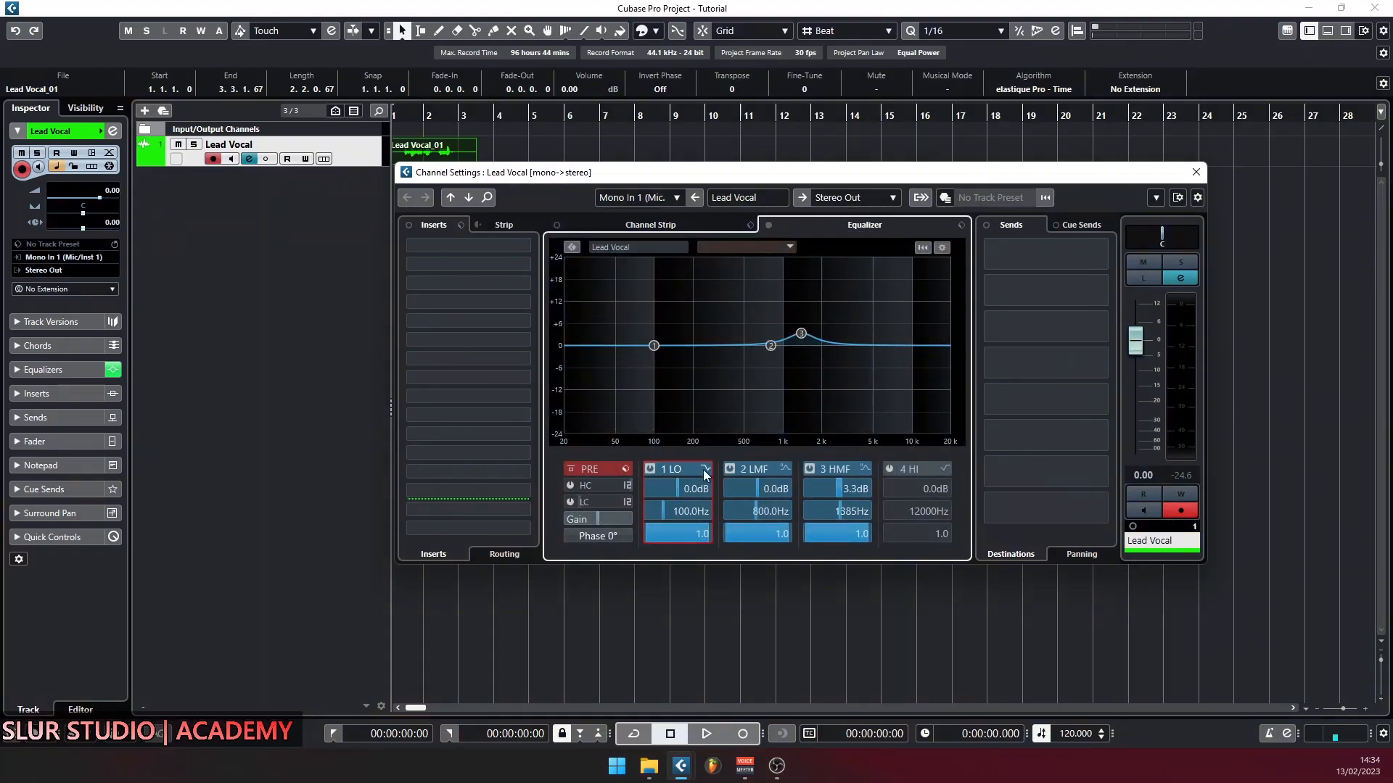
{"action": "left_click", "coordinate": [892, 466]}
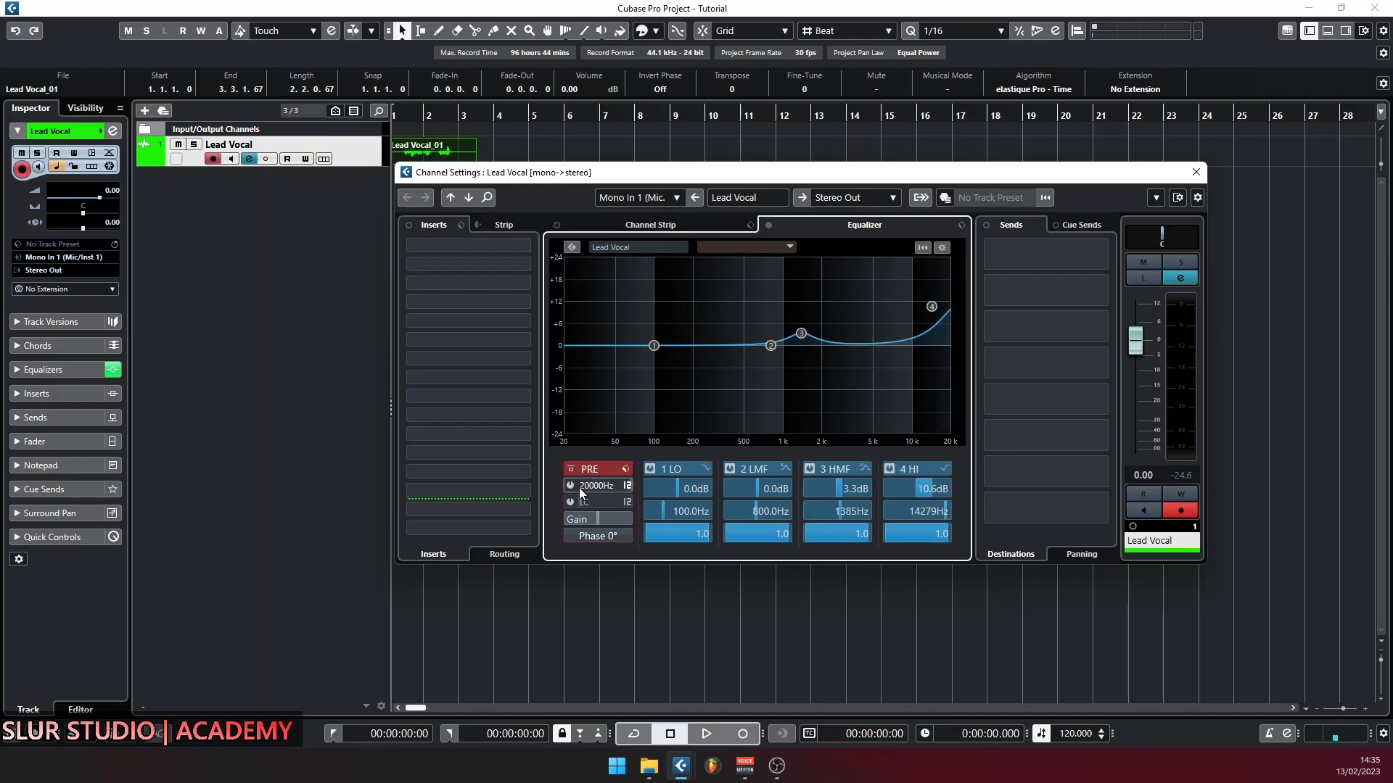
Step: Enable the high-cut and low-cut pre filters, check the filter slope, and raise the pre gain to about 14.1 dB
{"action": "left_click", "coordinate": [570, 484]}
{"action": "left_click", "coordinate": [572, 485]}
{"action": "left_click", "coordinate": [570, 500]}
{"action": "left_click", "coordinate": [607, 486]}
{"action": "left_click", "coordinate": [626, 486]}
{"action": "left_click_drag", "start_coordinate": [591, 507], "coordinate": [626, 516]}
{"action": "left_click", "coordinate": [599, 520]}
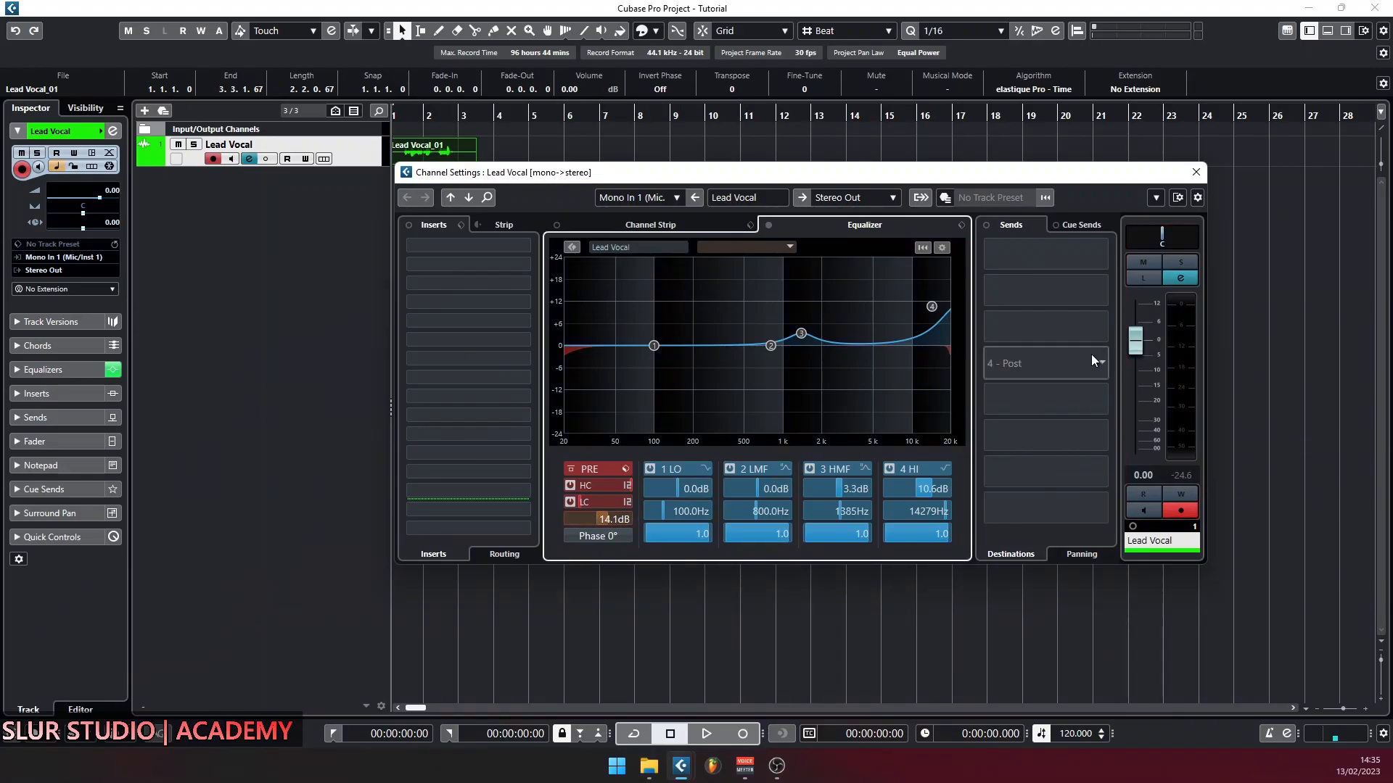
Step: Raise the Lead Vocal channel fader to 1.95 dB and view the effect categories available for the first insert slot
{"action": "mouse_move", "coordinate": [1136, 339]}
{"action": "left_mouse_down"}
{"action": "mouse_move", "coordinate": [1143, 306]}
{"action": "mouse_move", "coordinate": [1142, 335]}
{"action": "left_mouse_up"}
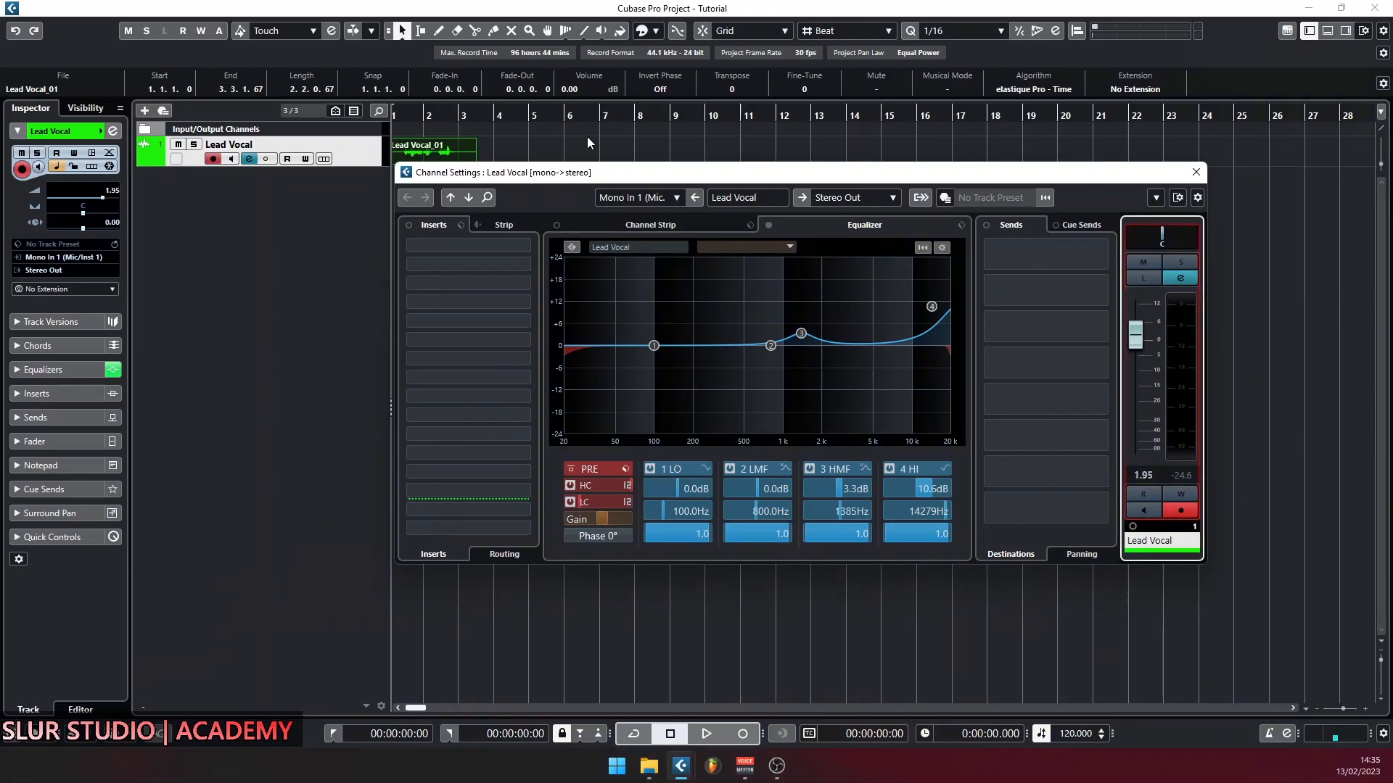
{"action": "left_click_drag", "start_coordinate": [613, 171], "coordinate": [657, 167]}
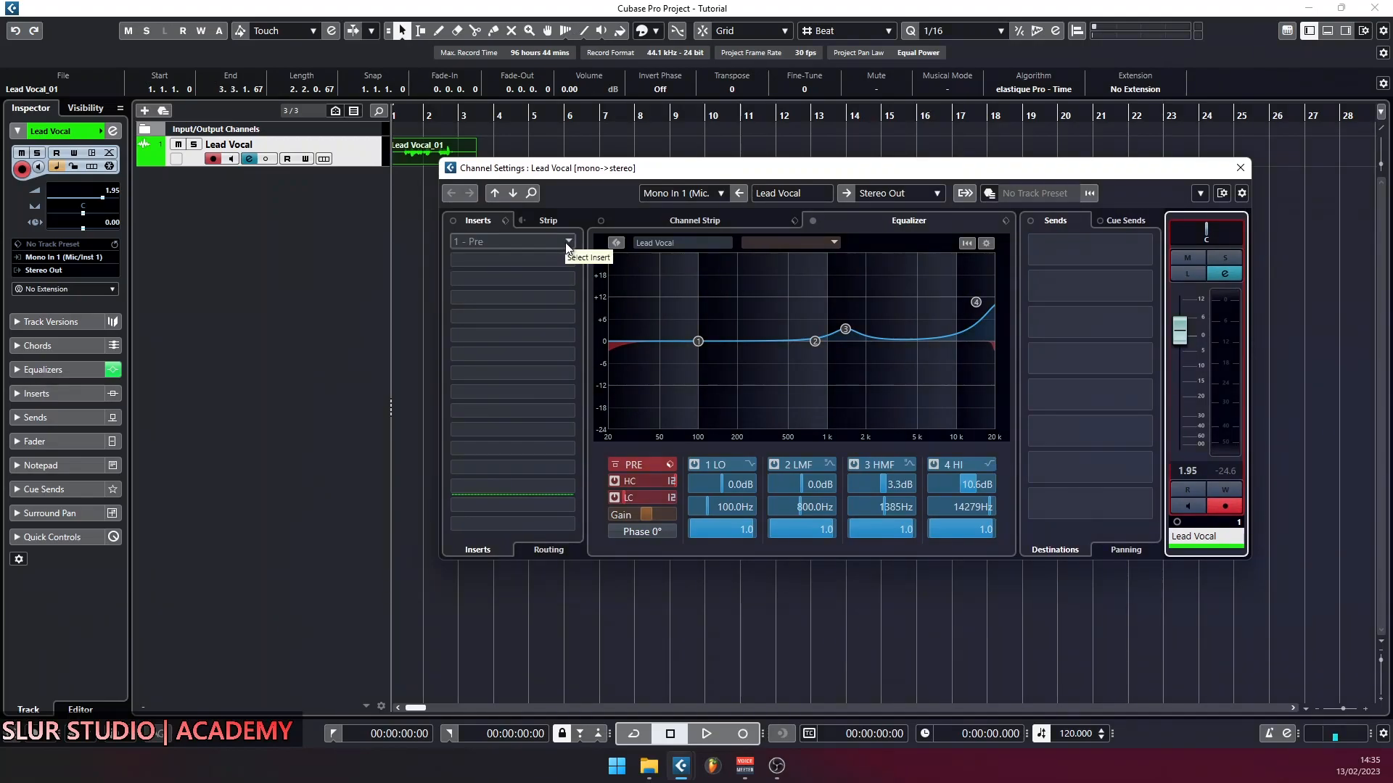
{"action": "left_click", "coordinate": [568, 245]}
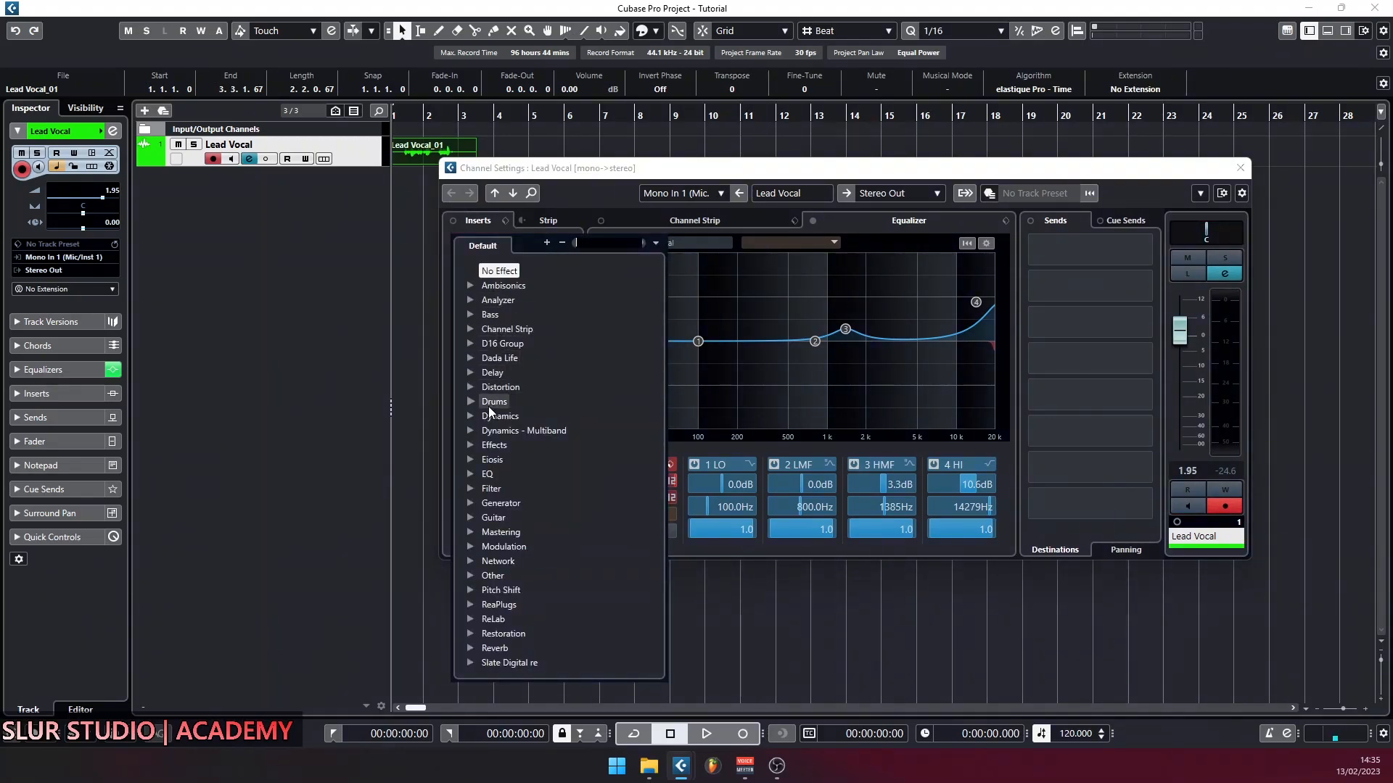
{"action": "left_click", "coordinate": [433, 154]}
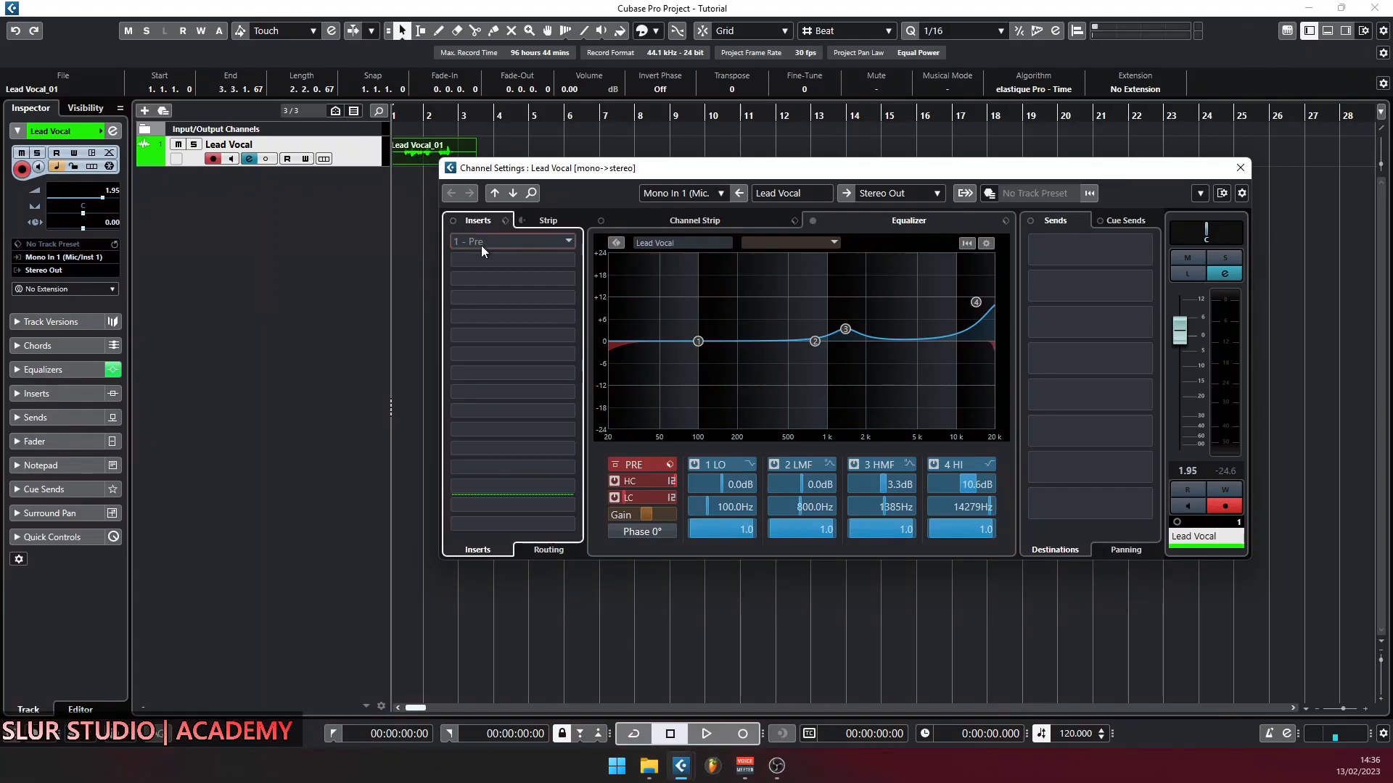
{"action": "left_click", "coordinate": [569, 242]}
{"action": "left_click", "coordinate": [655, 165]}
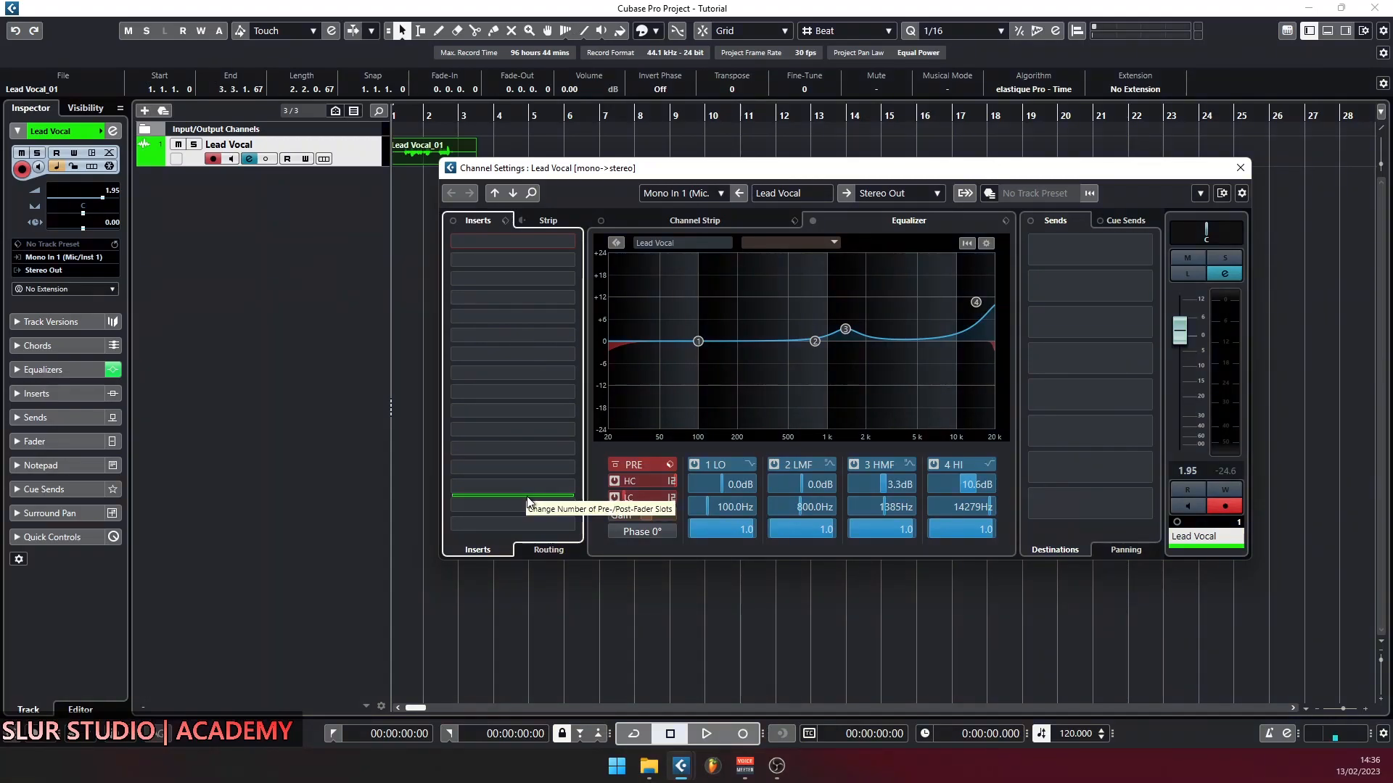
Step: Move the pre/post-fader divider to just below the third insert slot and check the first slot's effect list
{"action": "left_click_drag", "start_coordinate": [526, 497], "coordinate": [517, 278]}
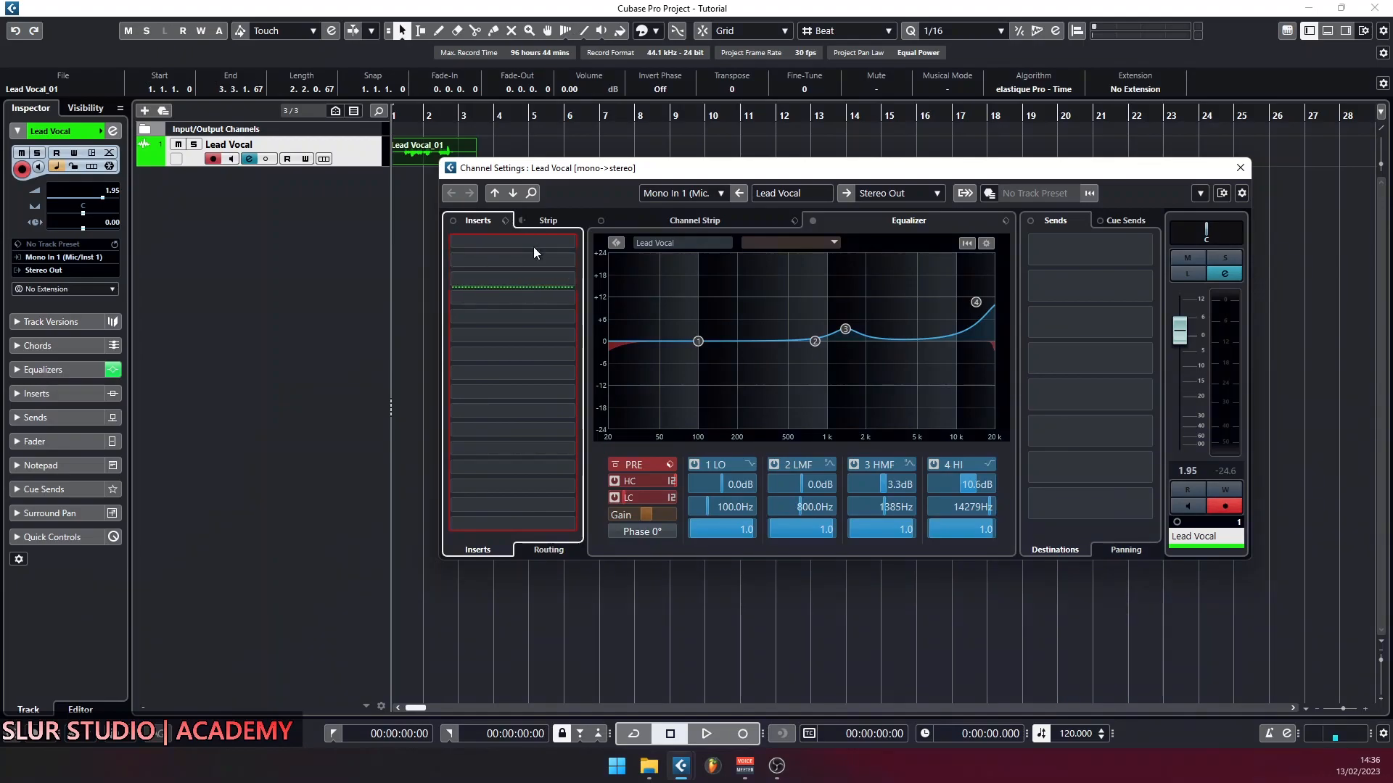
{"action": "left_click", "coordinate": [568, 244]}
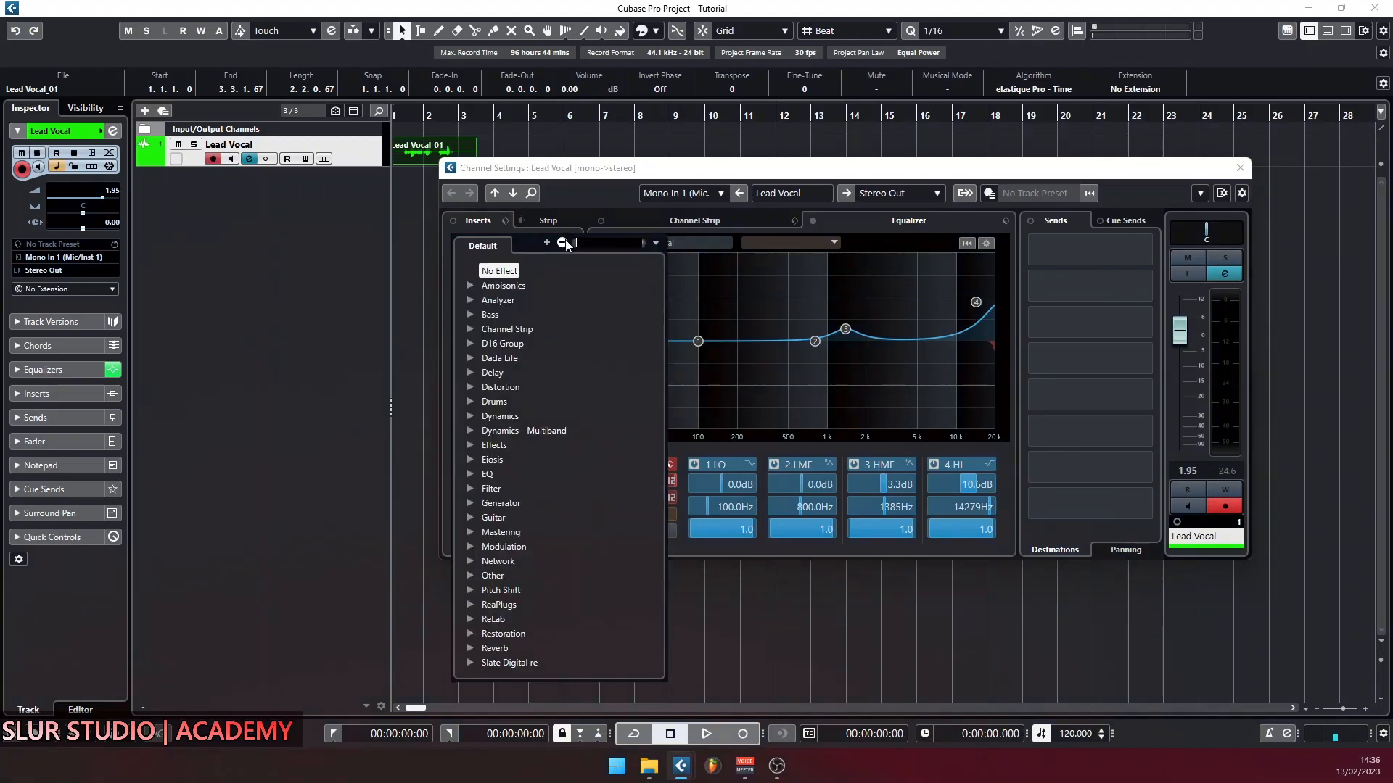
{"action": "left_click", "coordinate": [624, 180]}
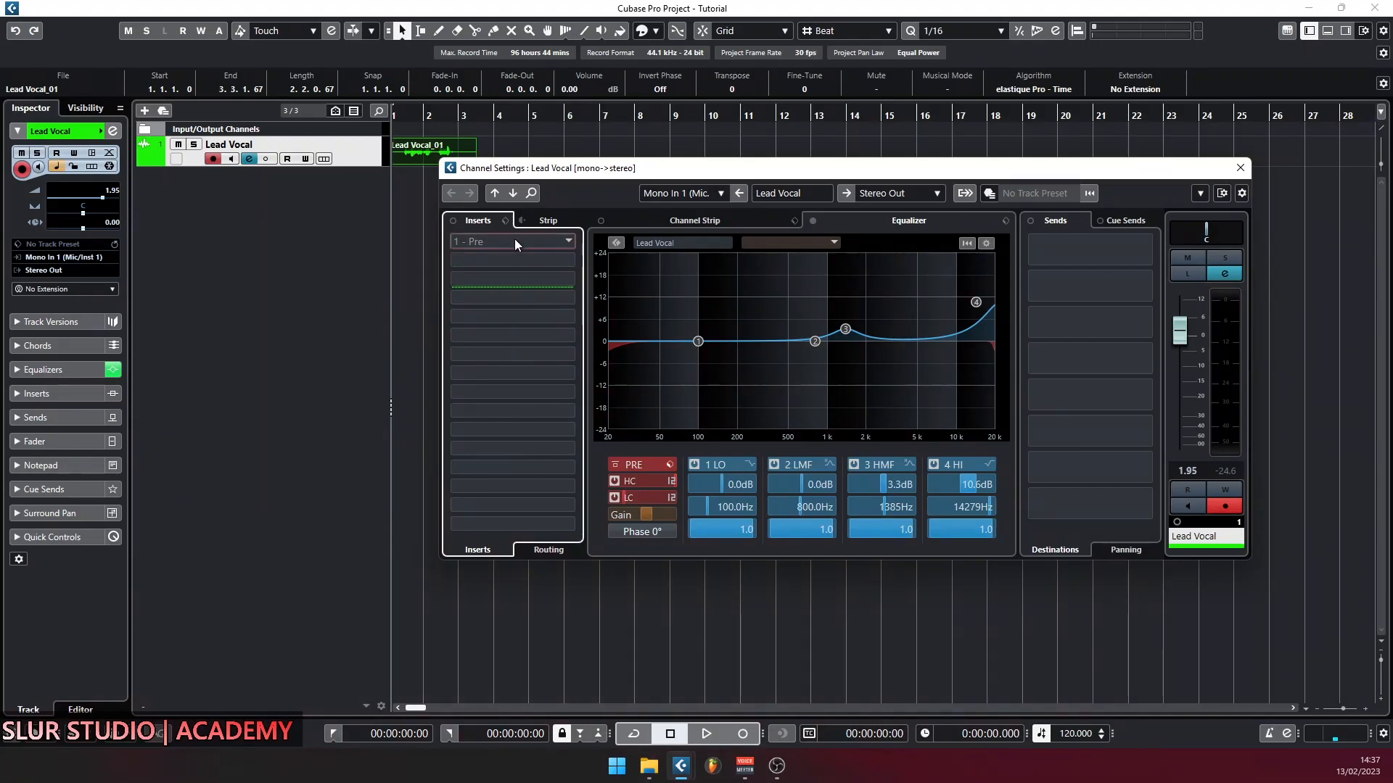
Step: Compare the Lead Vocal channel's insert slots with its channel strip modules and equalizer
{"action": "left_click", "coordinate": [548, 221]}
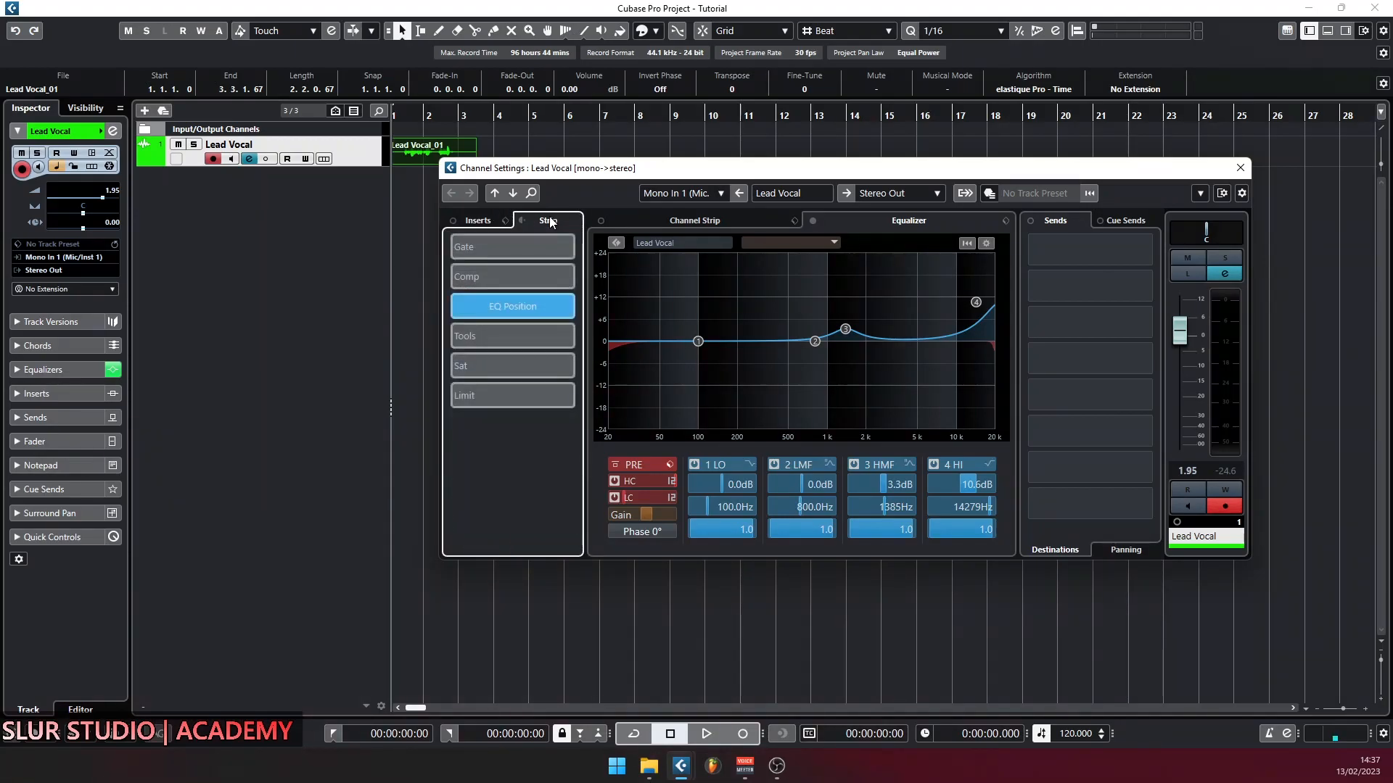
{"action": "left_click", "coordinate": [706, 219]}
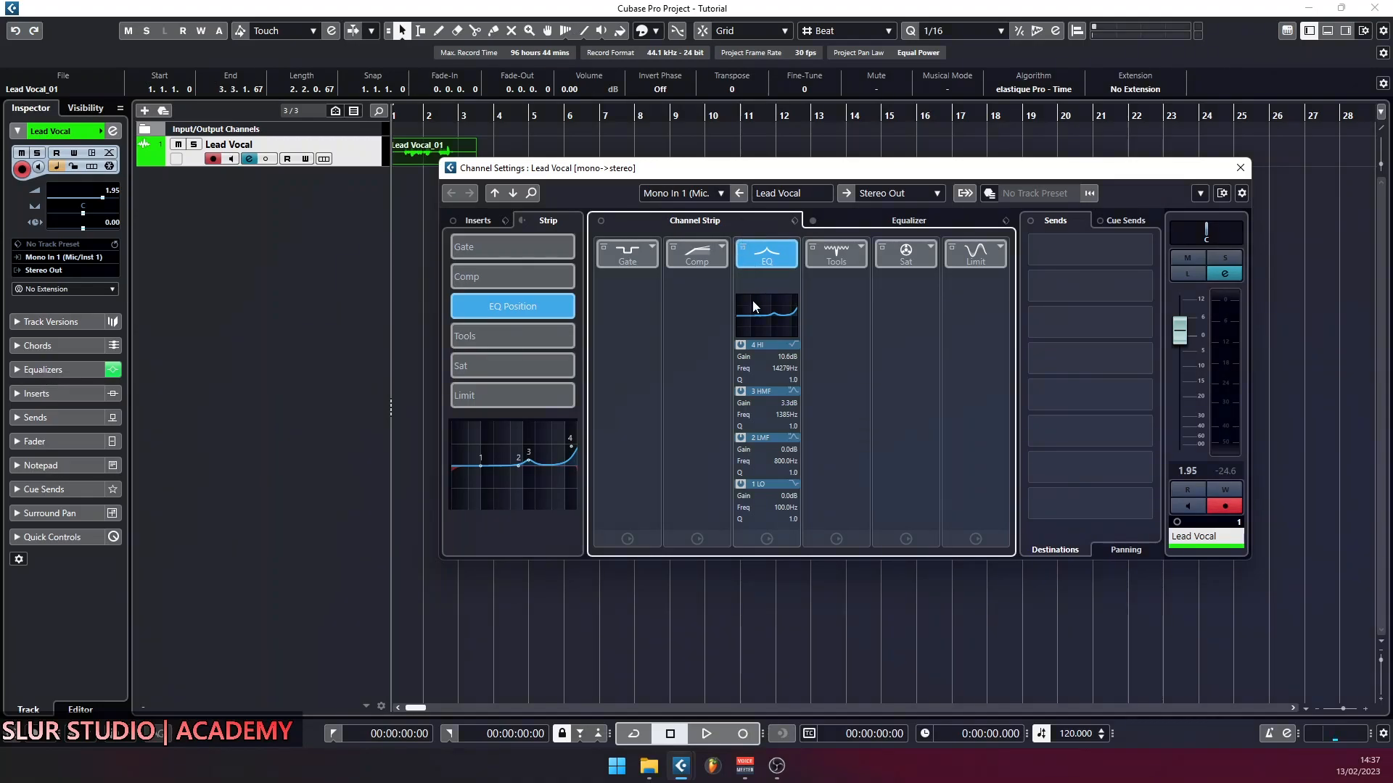
{"action": "left_click", "coordinate": [910, 220]}
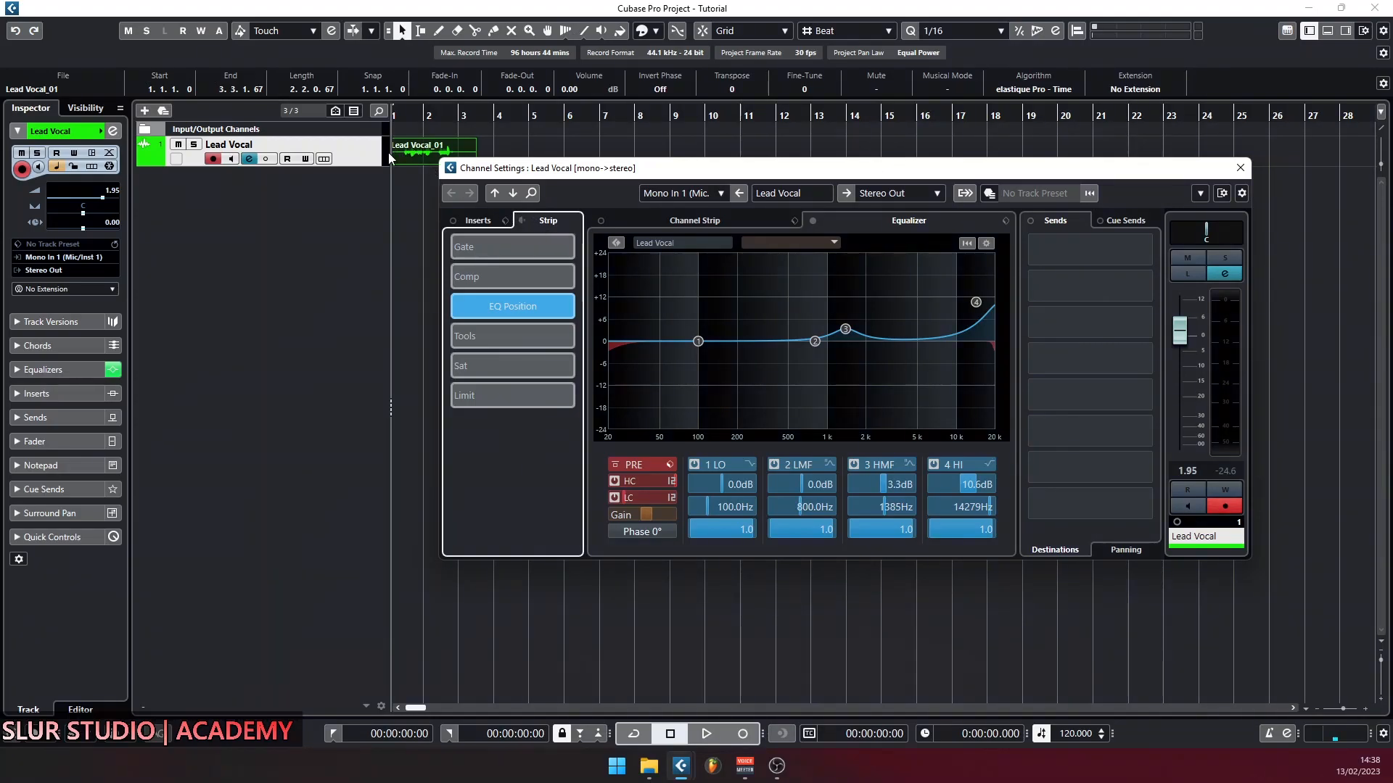
{"action": "left_click", "coordinate": [482, 218]}
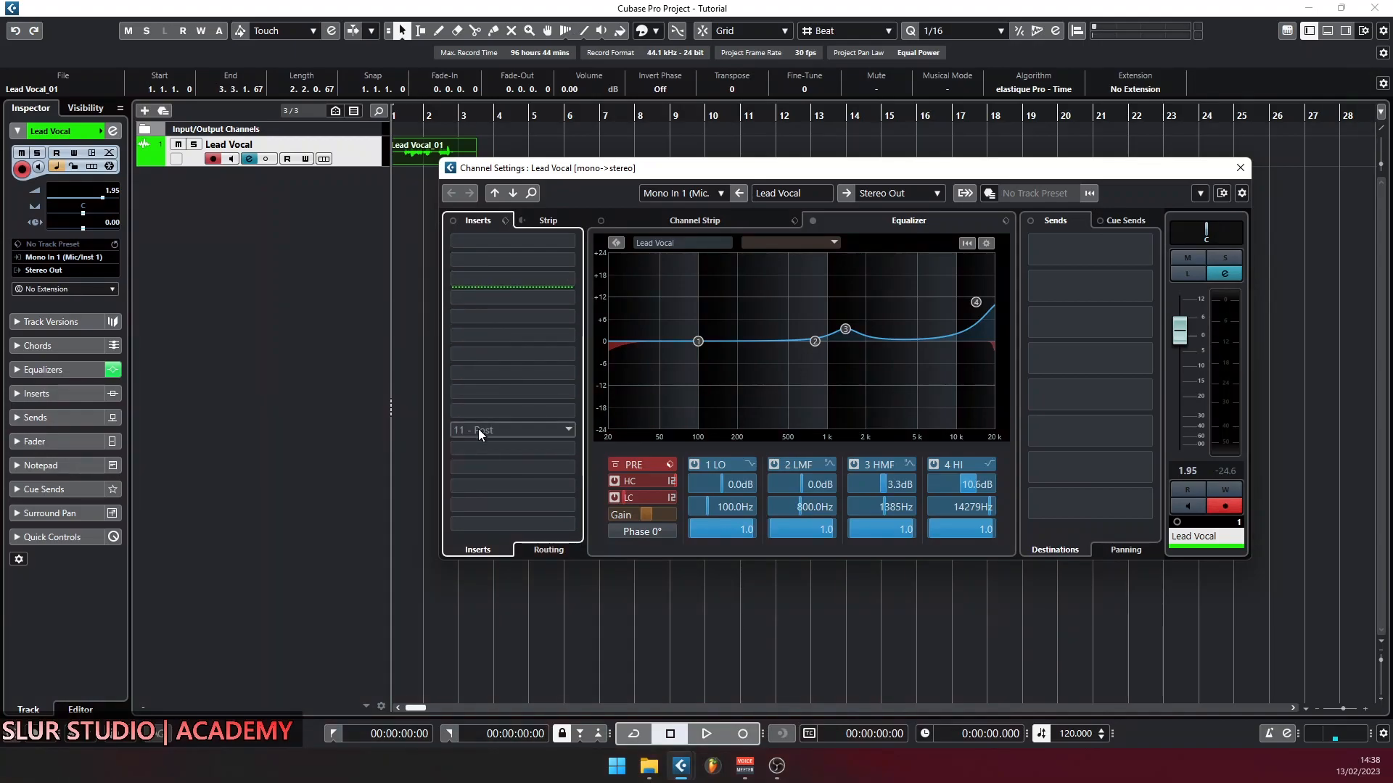
{"action": "left_click", "coordinate": [548, 222]}
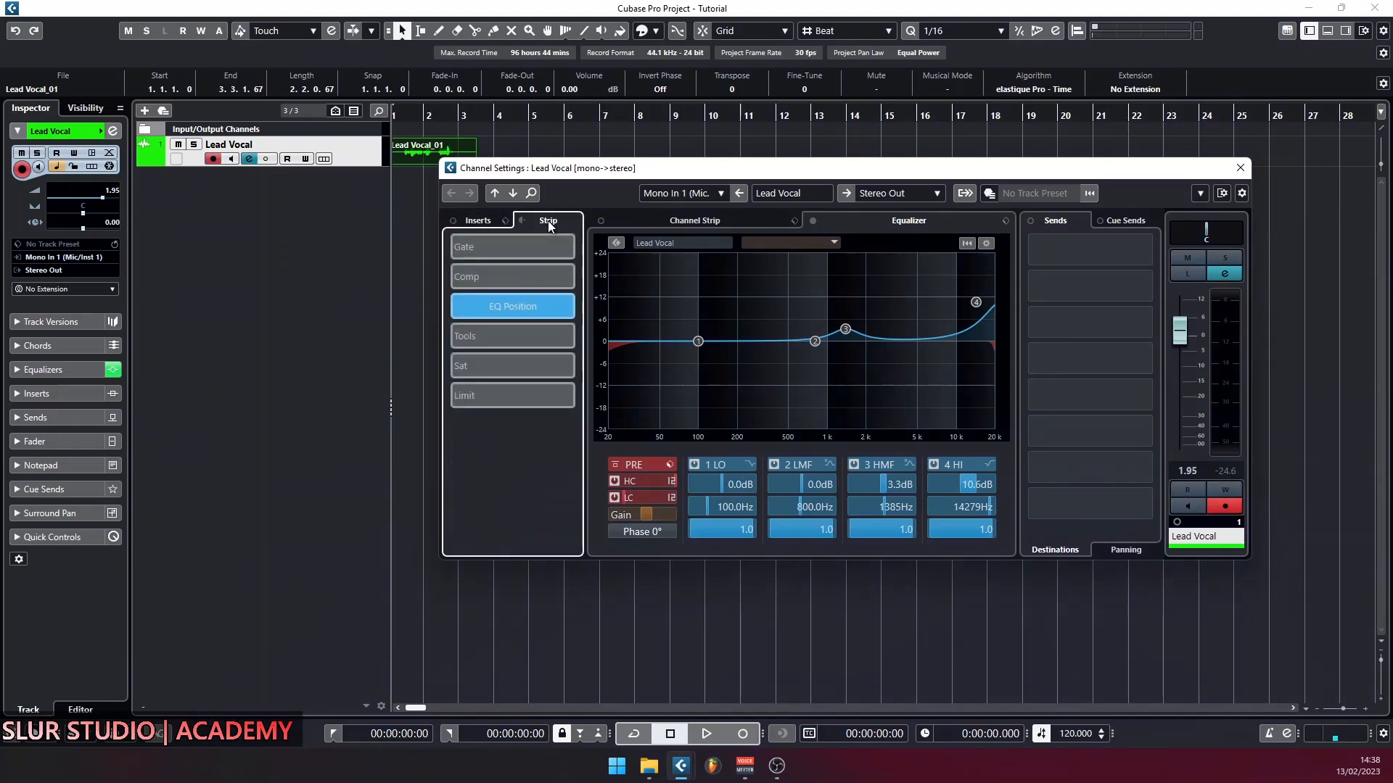
{"action": "left_click", "coordinate": [471, 222]}
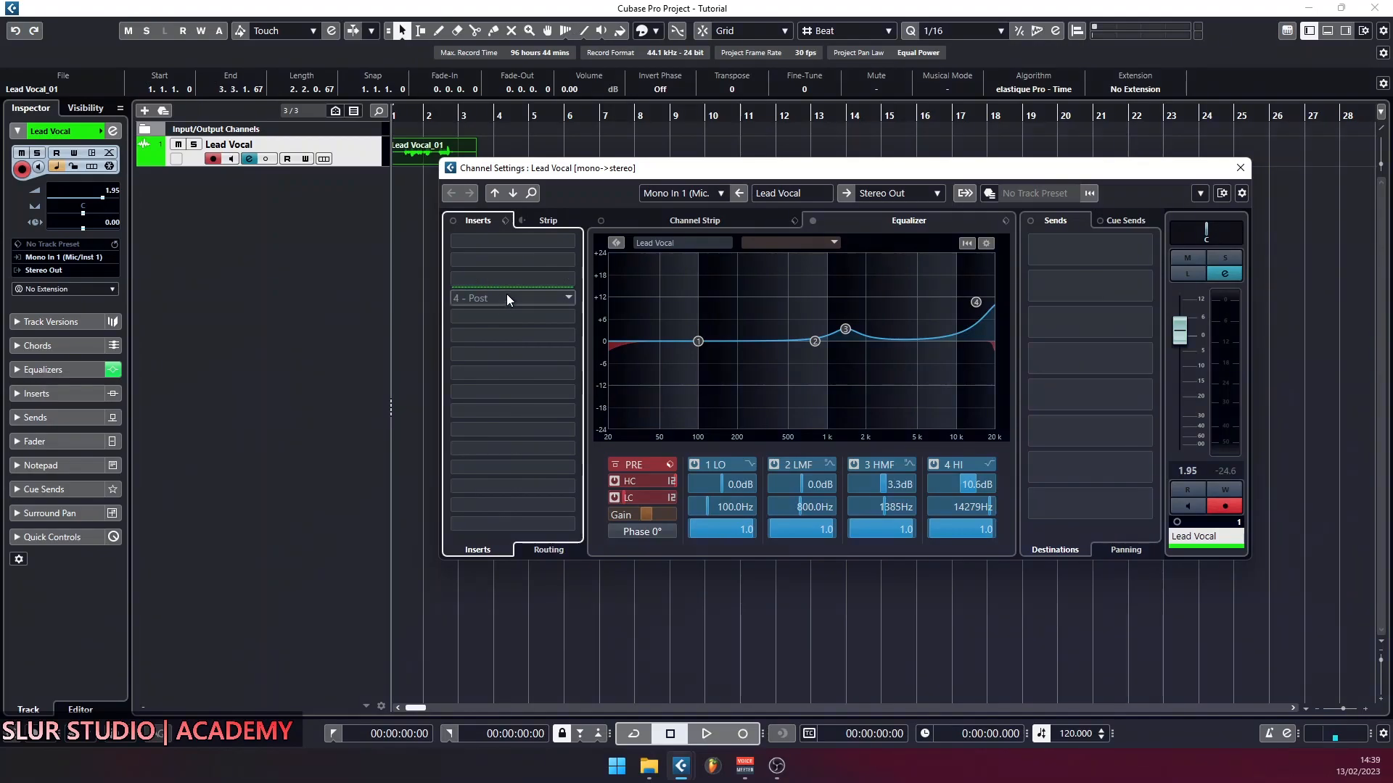
Step: Move the channel strip to the pre-inserts position and show the insert slots again
{"action": "left_click", "coordinate": [535, 219]}
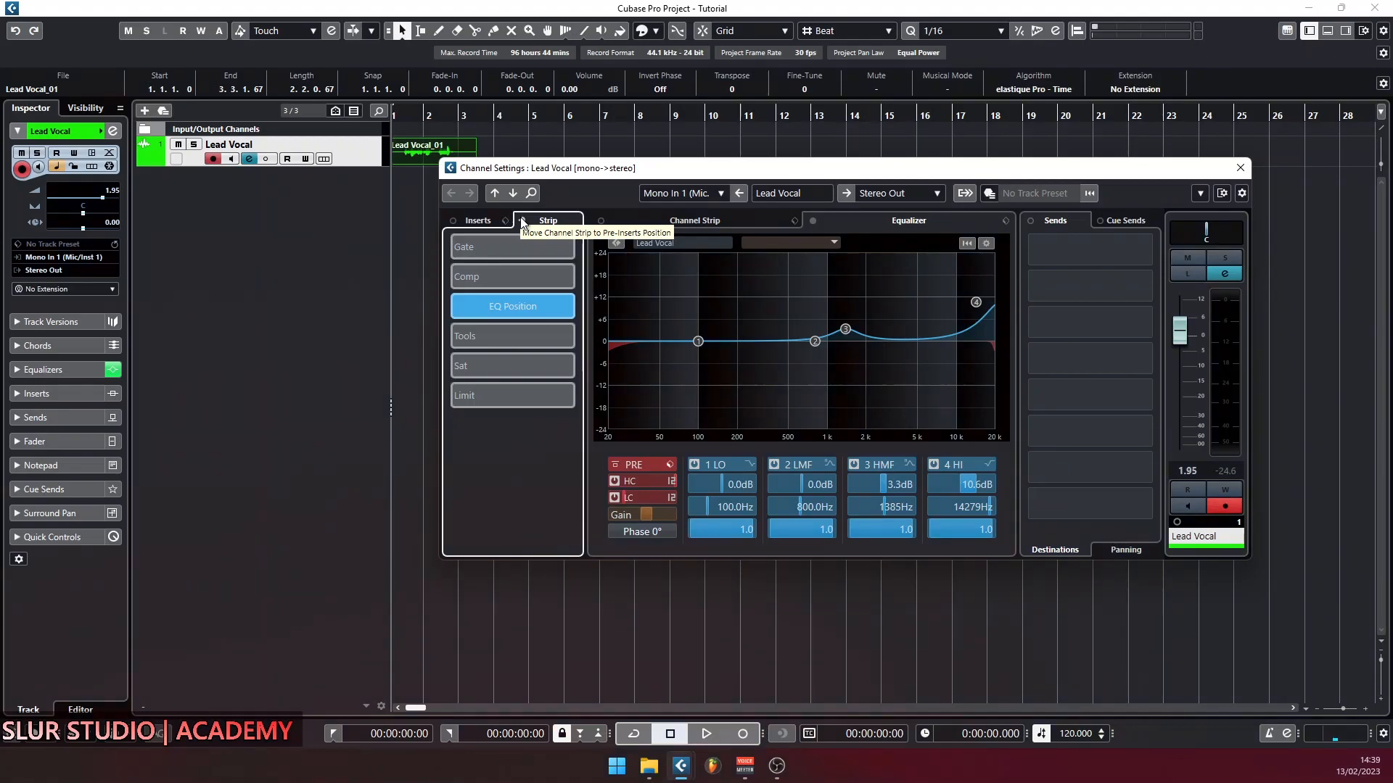
{"action": "left_click", "coordinate": [521, 219]}
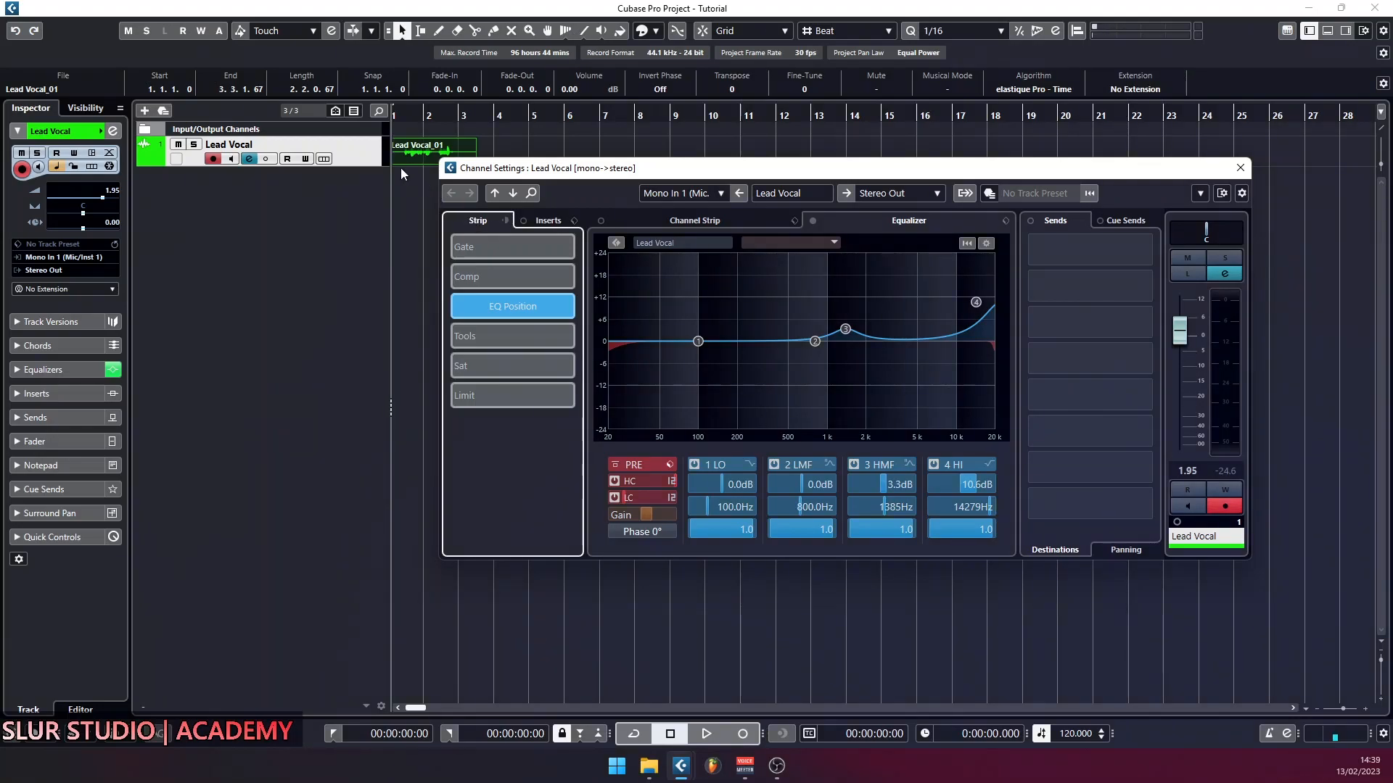
{"action": "left_click", "coordinate": [424, 150]}
{"action": "left_click", "coordinate": [407, 216]}
{"action": "left_click", "coordinate": [543, 219]}
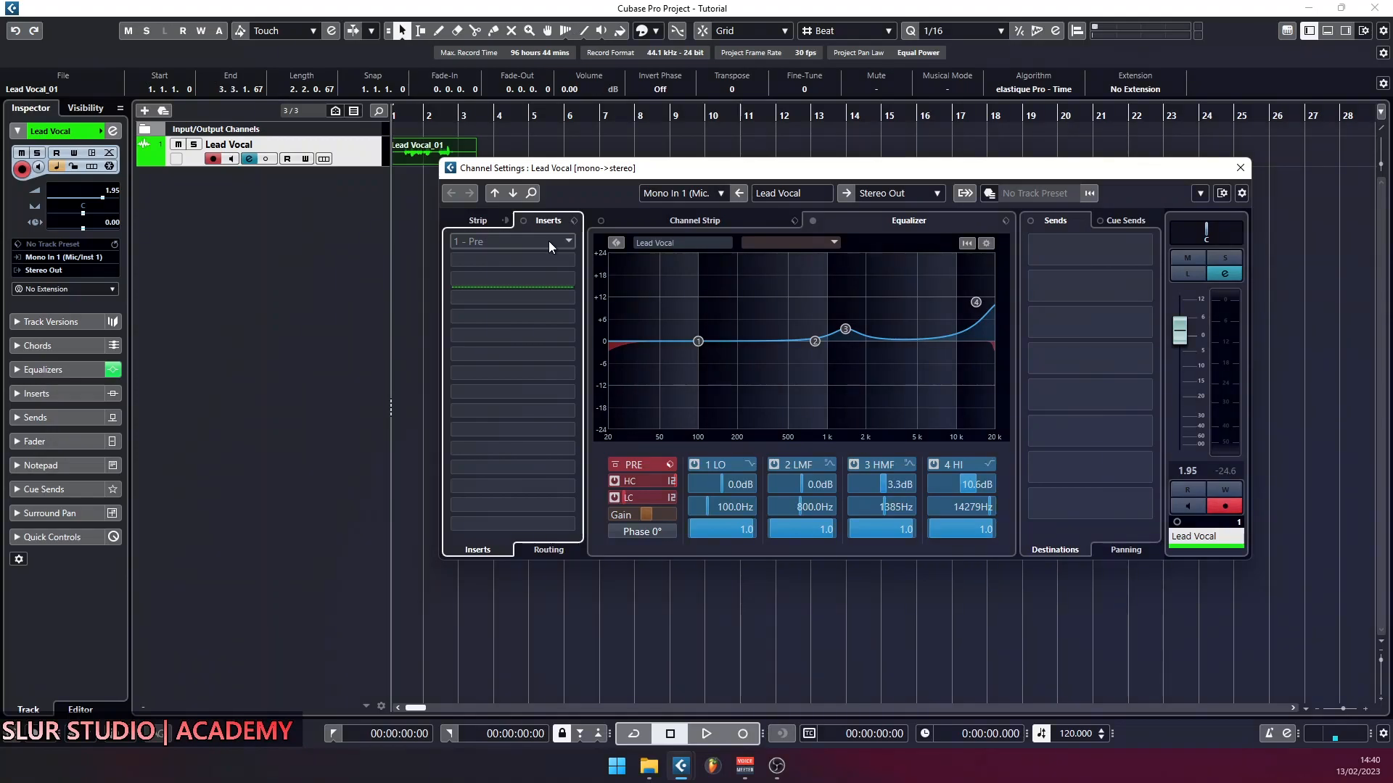
Step: Reorder the channel strip modules so EQ comes first and Sat comes before Tools, and check the Tools options
{"action": "left_click", "coordinate": [704, 216]}
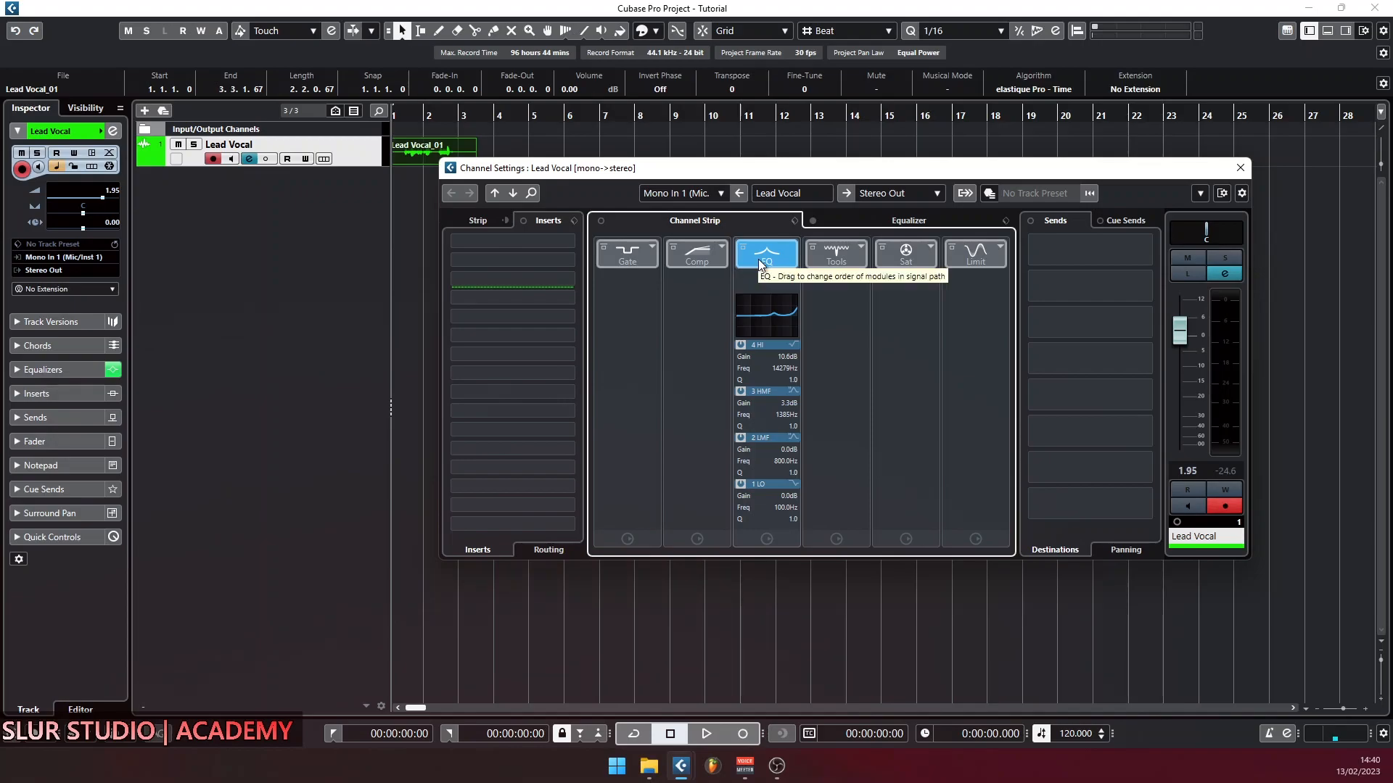
{"action": "left_click_drag", "start_coordinate": [759, 259], "coordinate": [715, 255]}
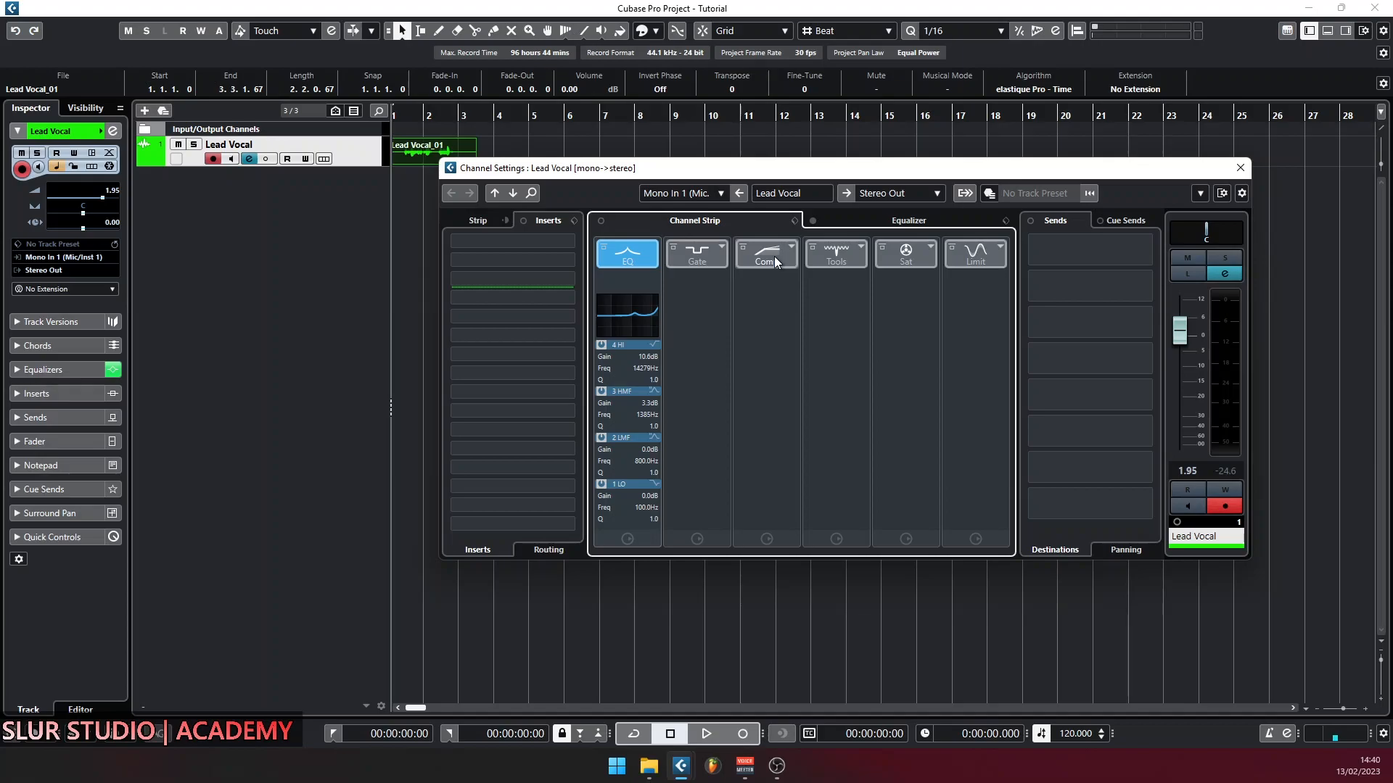
{"action": "left_click_drag", "start_coordinate": [906, 256], "coordinate": [839, 255]}
{"action": "left_click", "coordinate": [930, 247]}
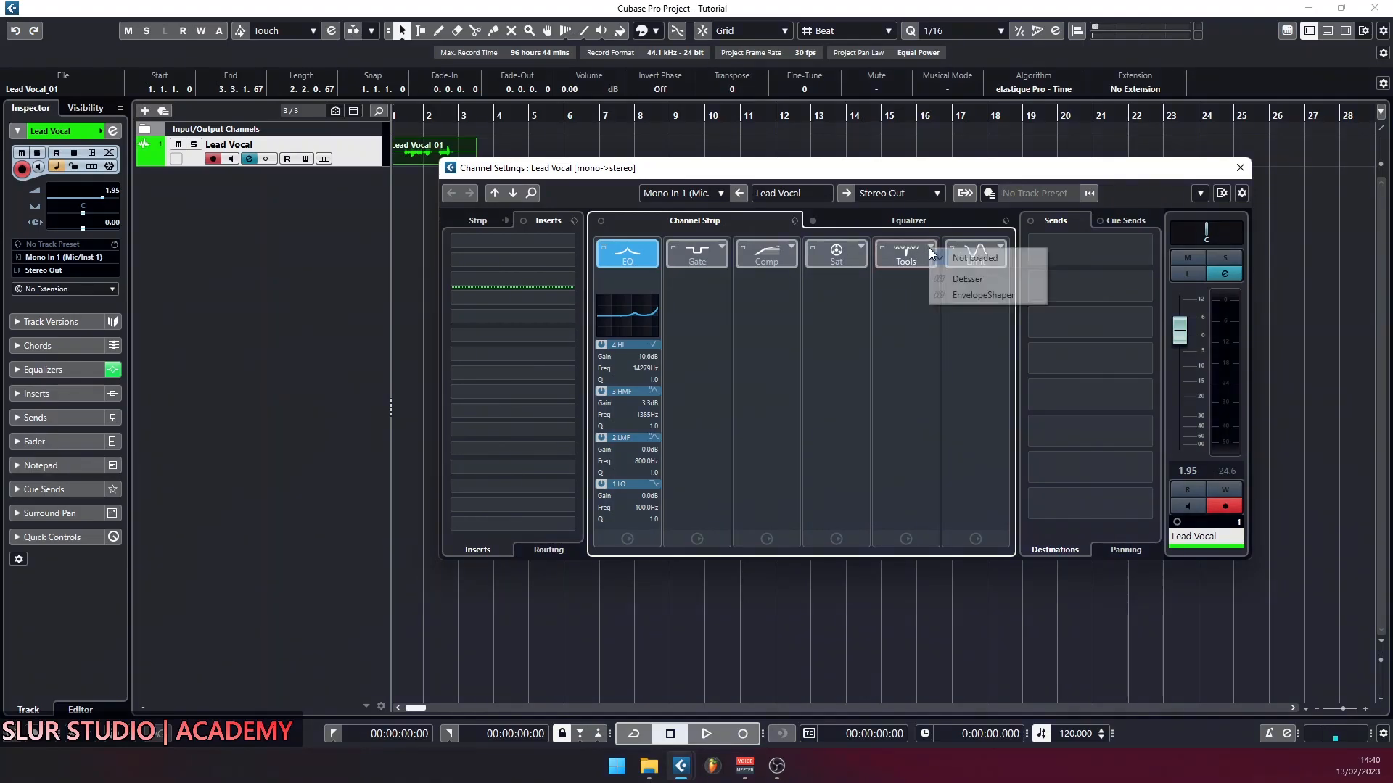
{"action": "left_click", "coordinate": [944, 296]}
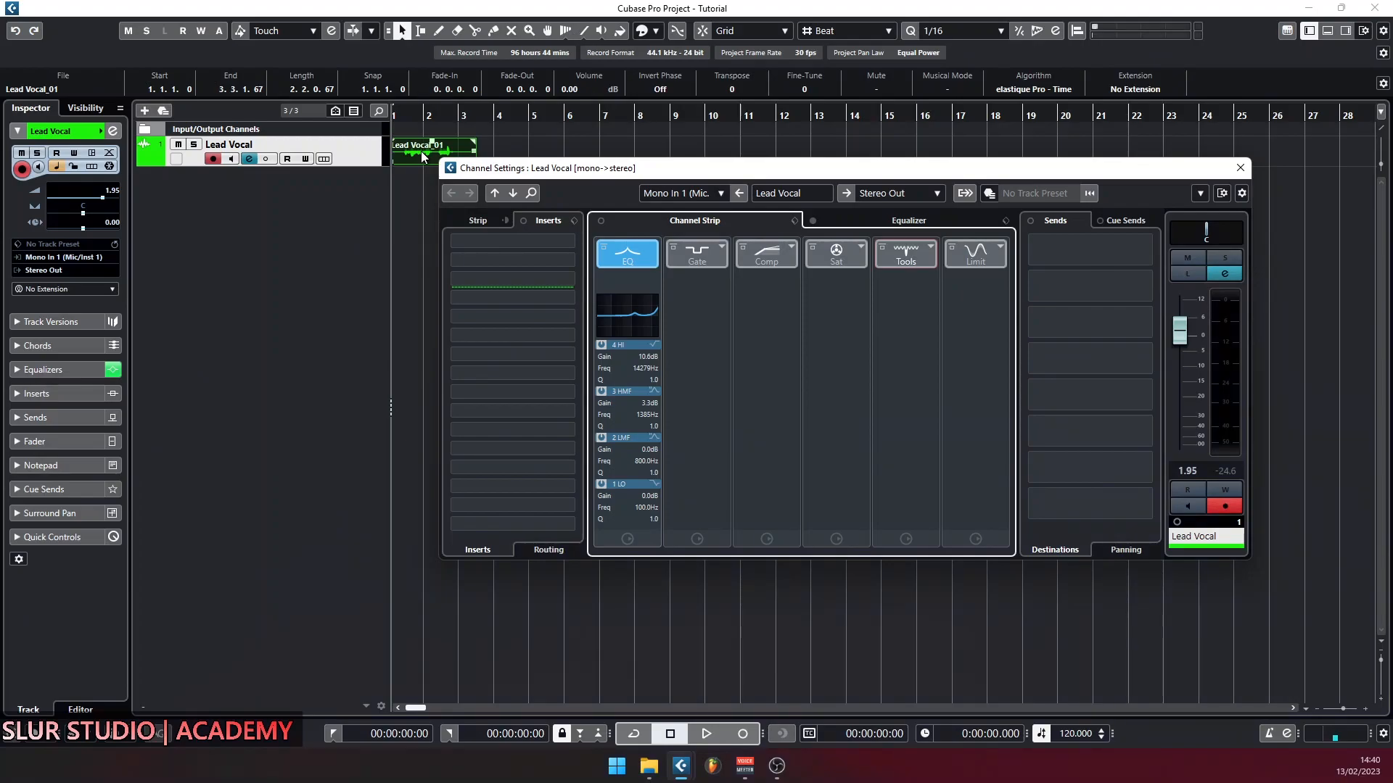
Step: View the Lead Vocal channel's send slots and cue sends, and close its channel settings
{"action": "left_click", "coordinate": [1147, 250]}
{"action": "left_click", "coordinate": [1146, 210]}
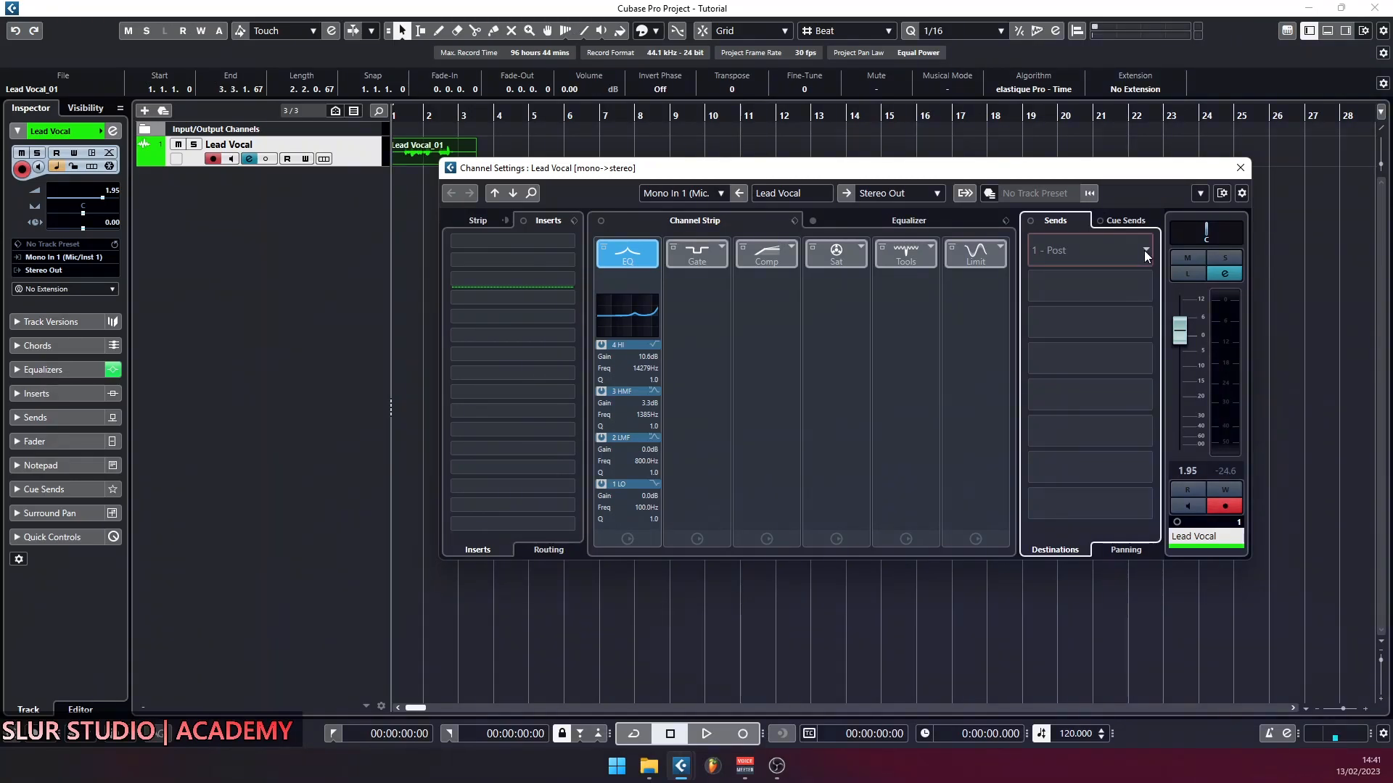
{"action": "left_click", "coordinate": [1128, 222]}
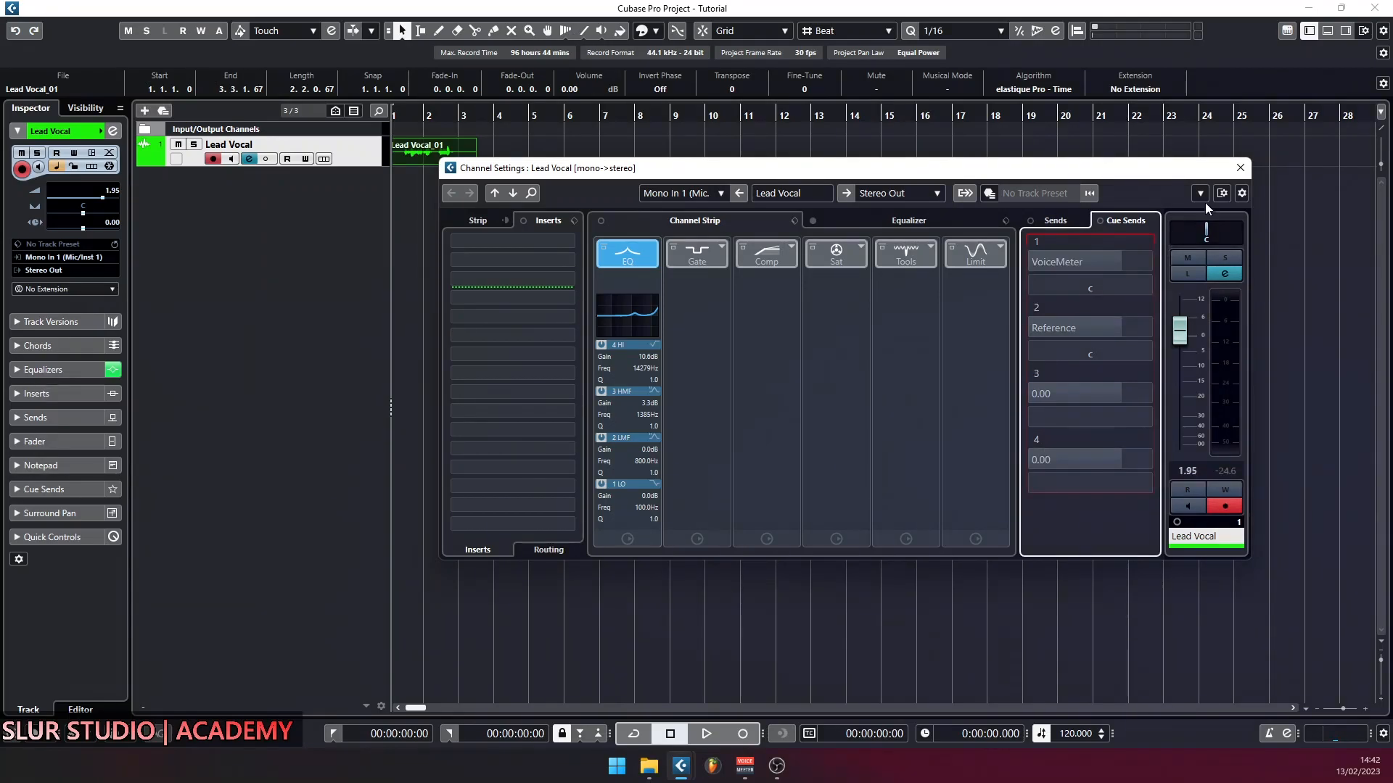
{"action": "left_click", "coordinate": [1244, 167]}
{"action": "left_click", "coordinate": [806, 378]}
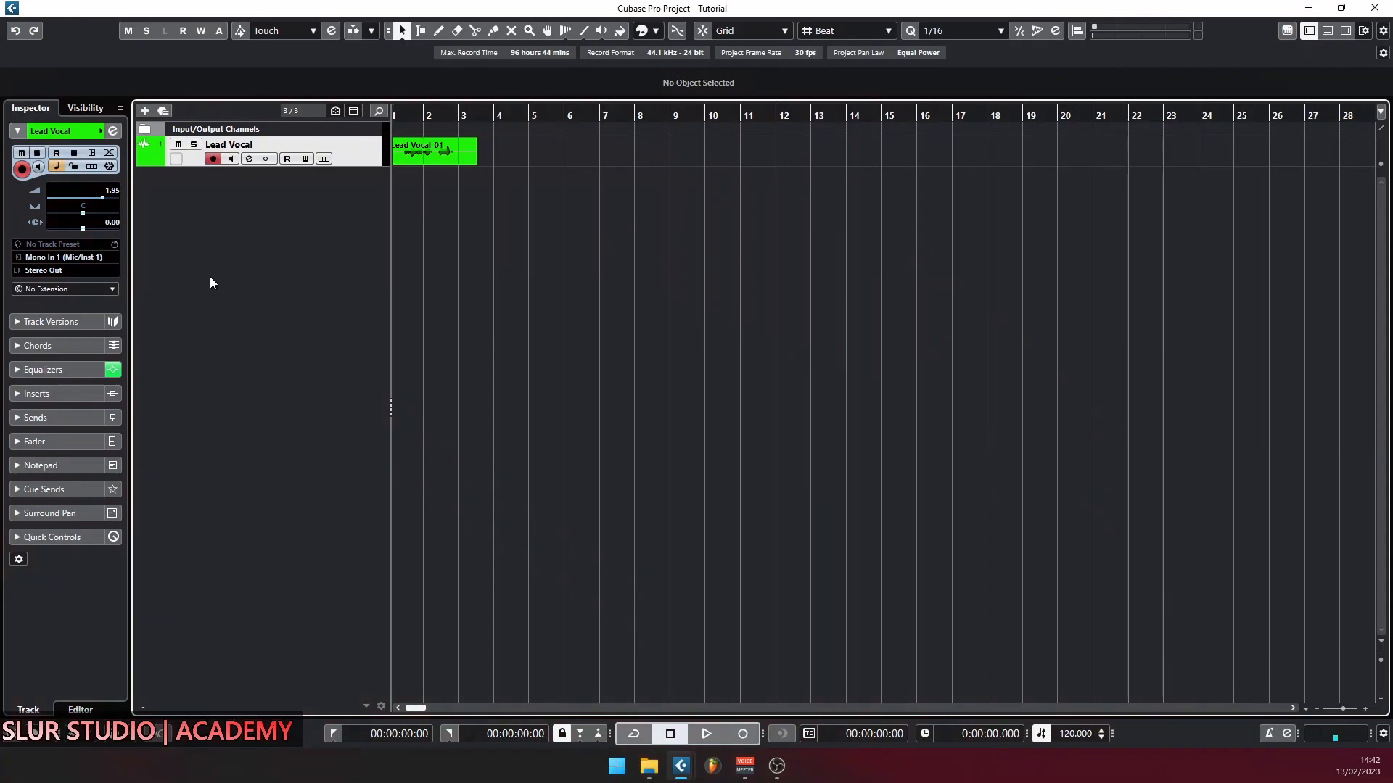
Step: Add two mono audio tracks with Mono In 1 as the input and Stereo Out as the output
{"action": "right_click", "coordinate": [250, 280]}
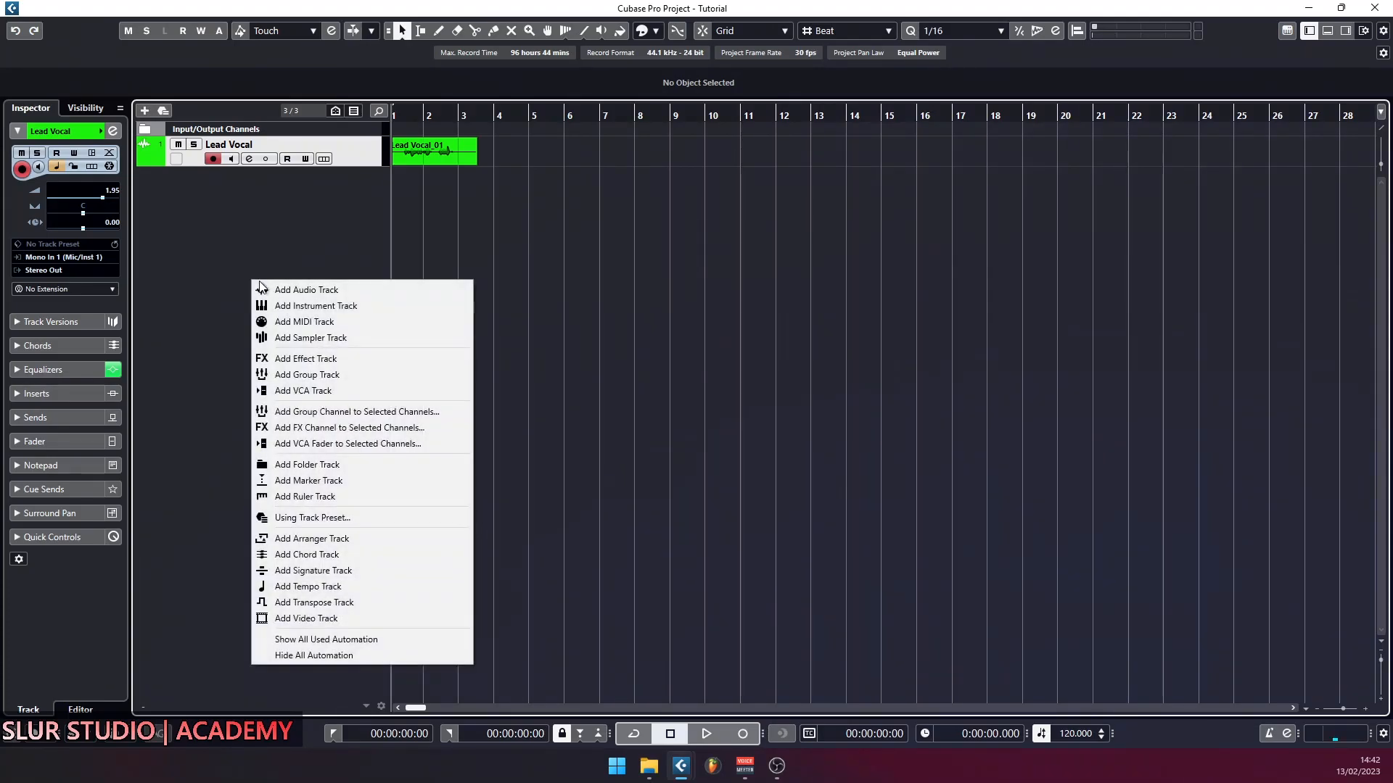
{"action": "left_click", "coordinate": [359, 289]}
{"action": "left_click_drag", "start_coordinate": [902, 607], "coordinate": [709, 260]}
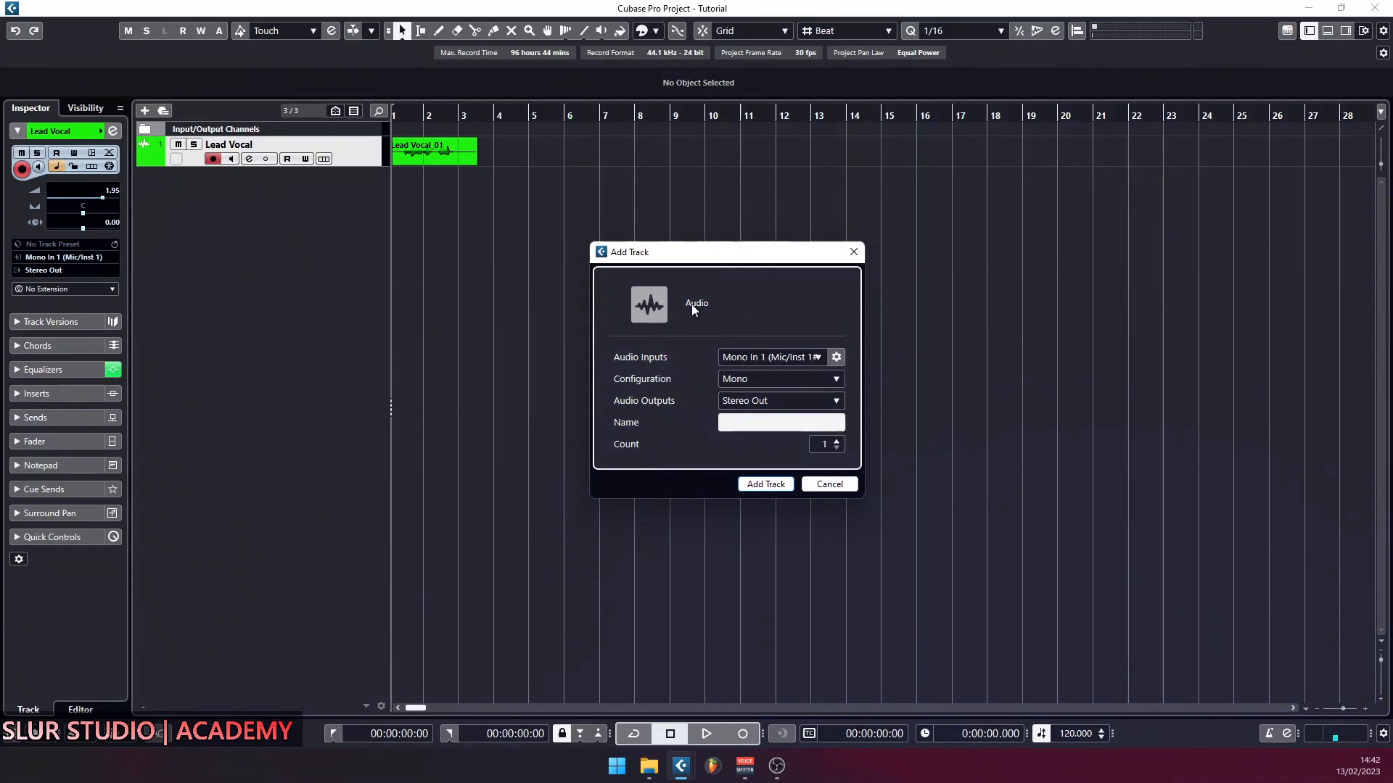
{"action": "left_click", "coordinate": [837, 441]}
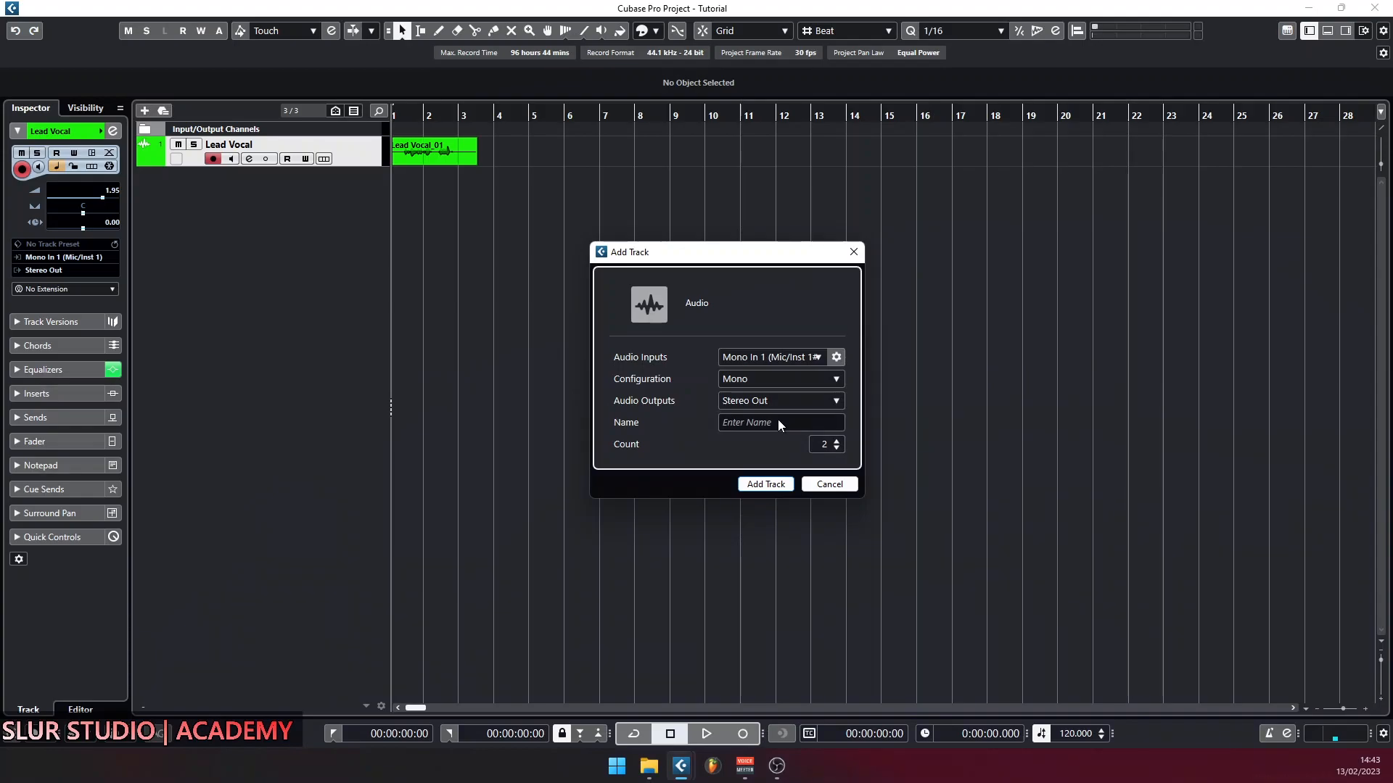
{"action": "left_click", "coordinate": [760, 485]}
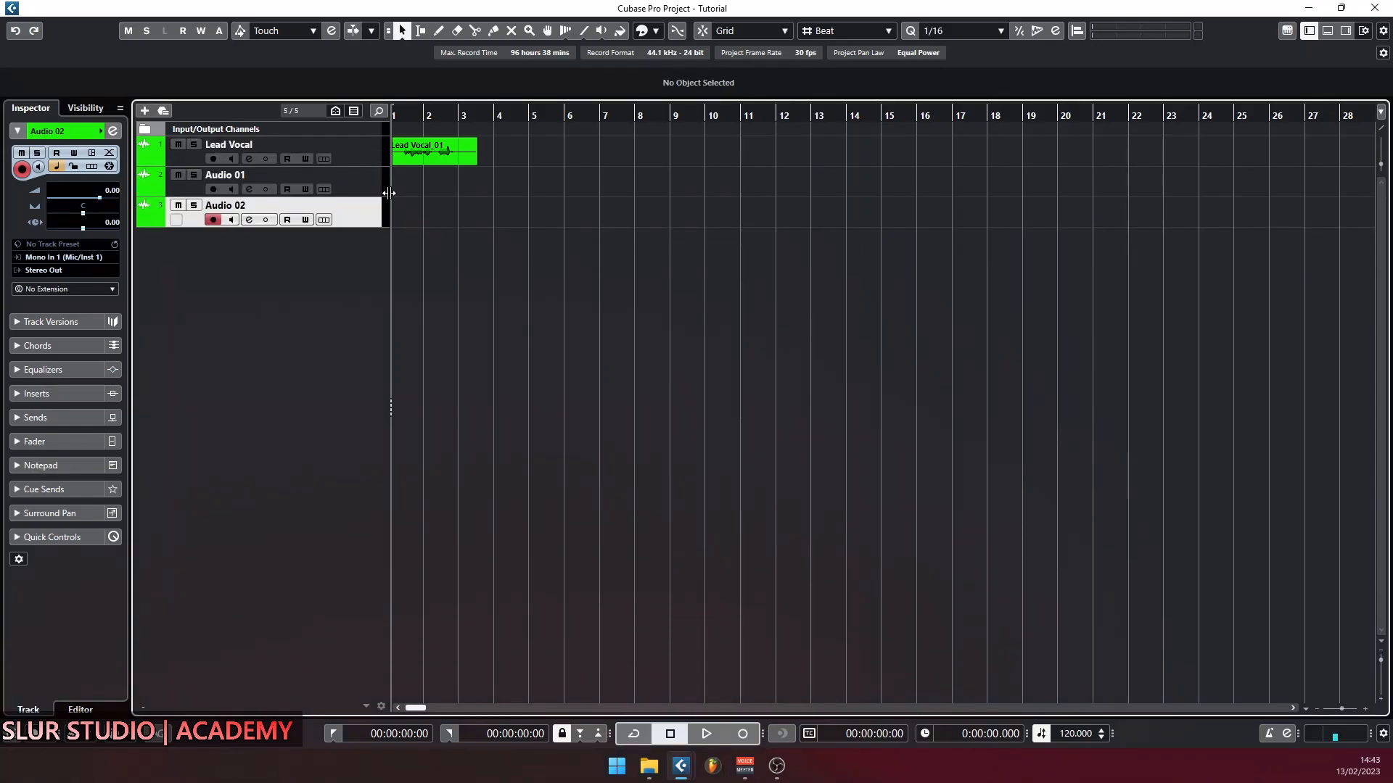
Step: Rename the two new audio tracks Duet and Addlib
{"action": "left_click", "coordinate": [347, 173]}
{"action": "left_click", "coordinate": [365, 205]}
{"action": "left_click", "coordinate": [369, 185]}
{"action": "left_click", "coordinate": [368, 210]}
{"action": "left_click", "coordinate": [364, 181]}
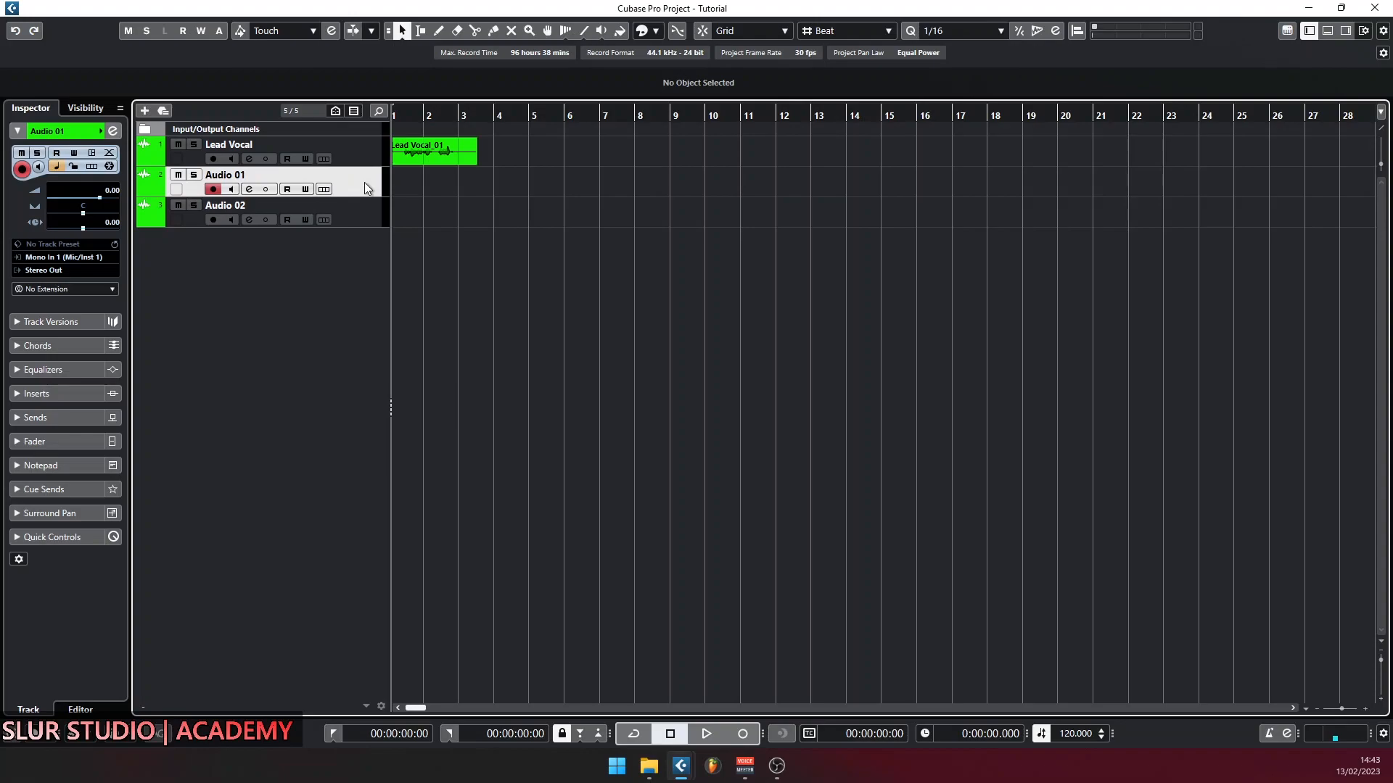
{"action": "double_click", "coordinate": [252, 175]}
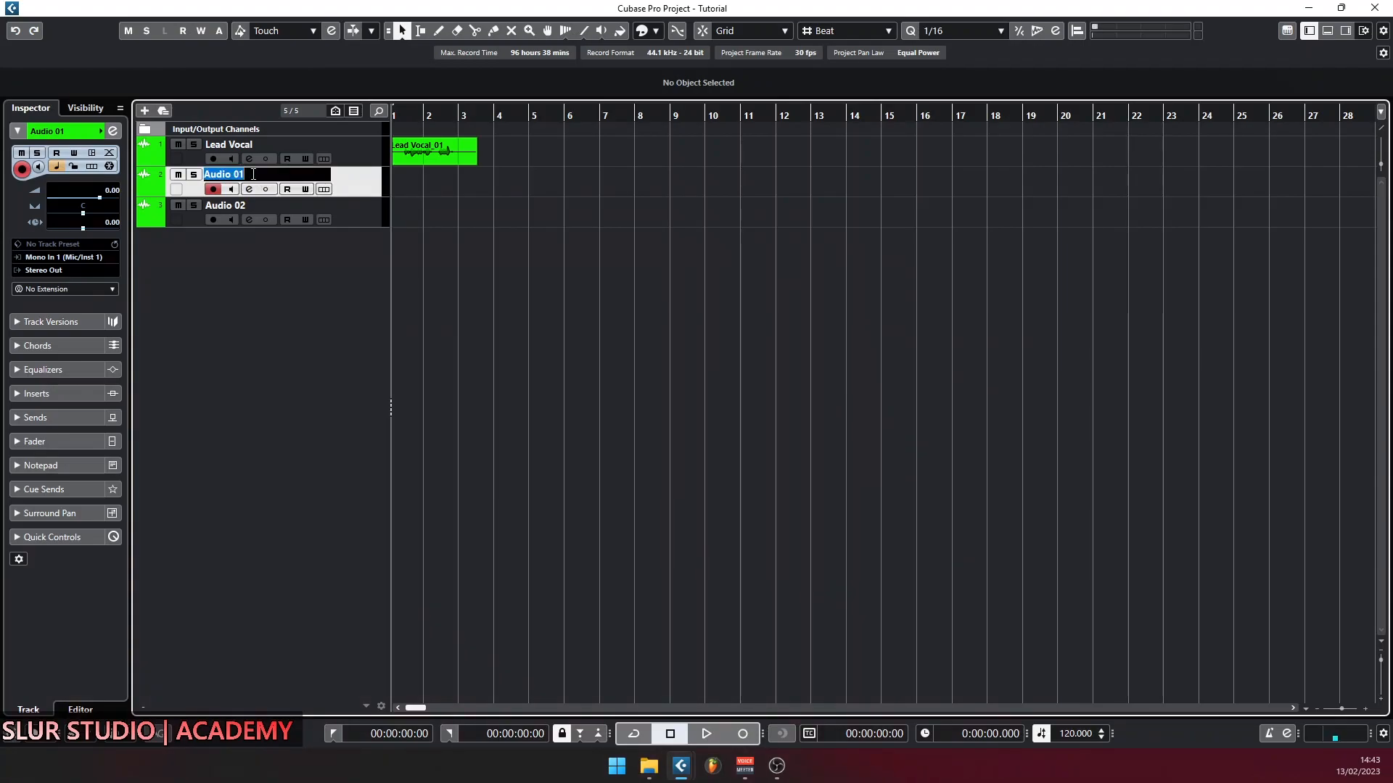
{"action": "type", "text": "Duet"}
{"action": "key", "text": "Tab"}
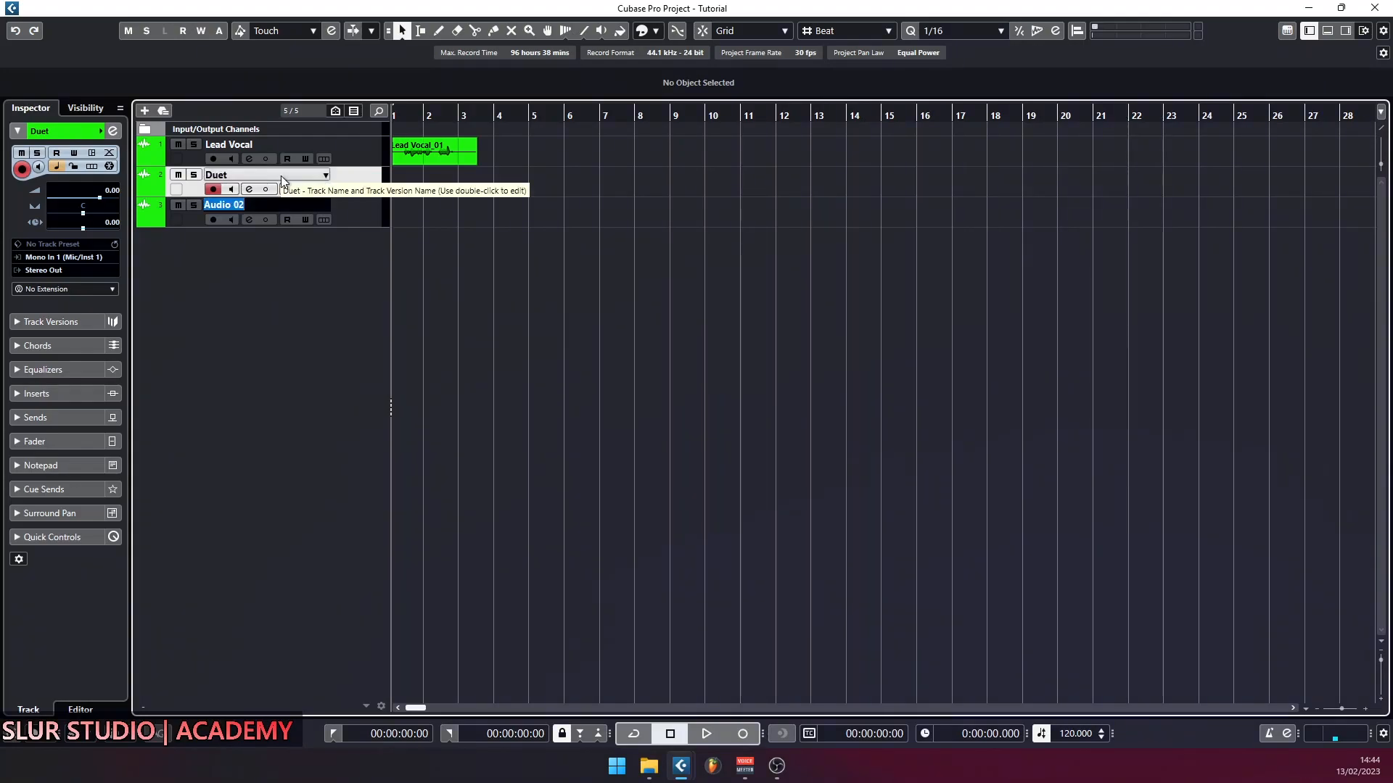
{"action": "type", "text": "Addlib"}
{"action": "key", "text": "Return"}
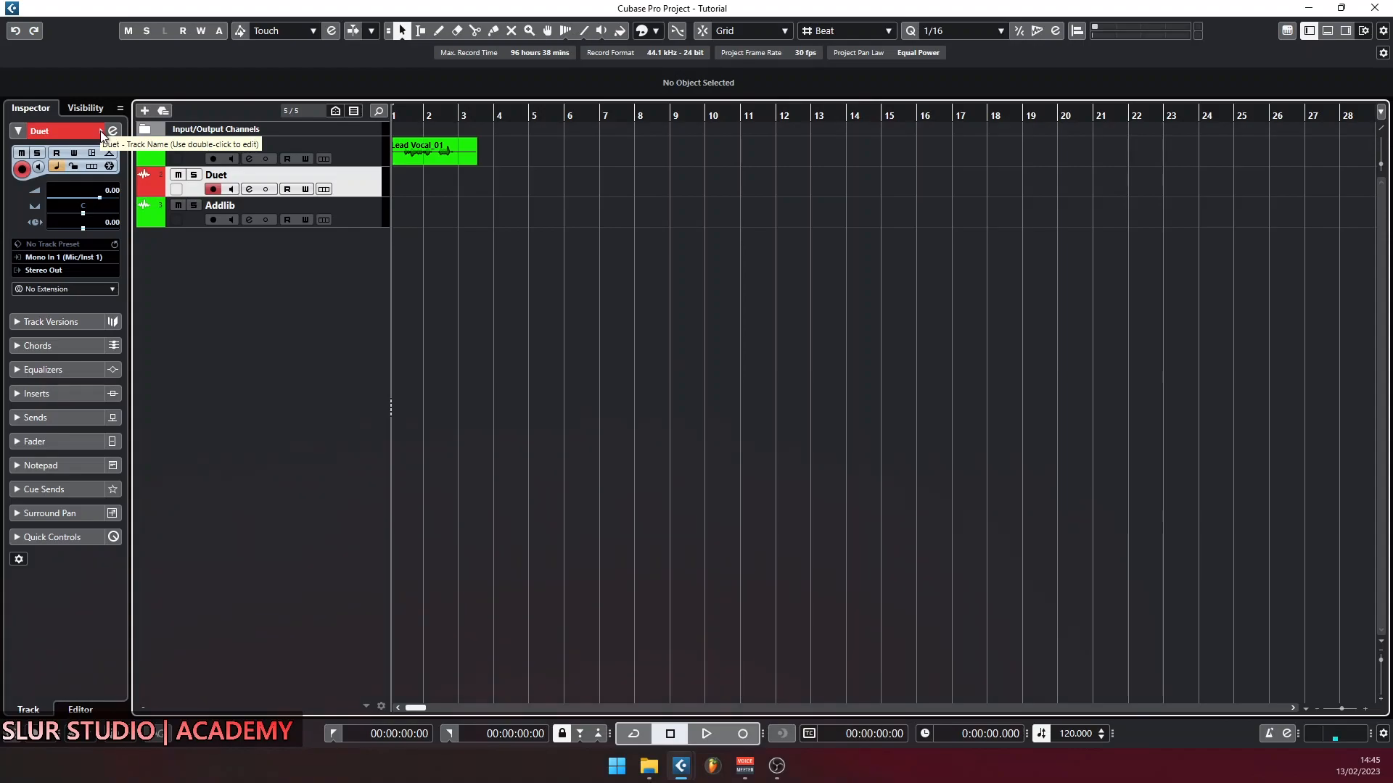
Step: Change the Duet track's color to magenta and select the Addlib track
{"action": "left_click", "coordinate": [100, 131]}
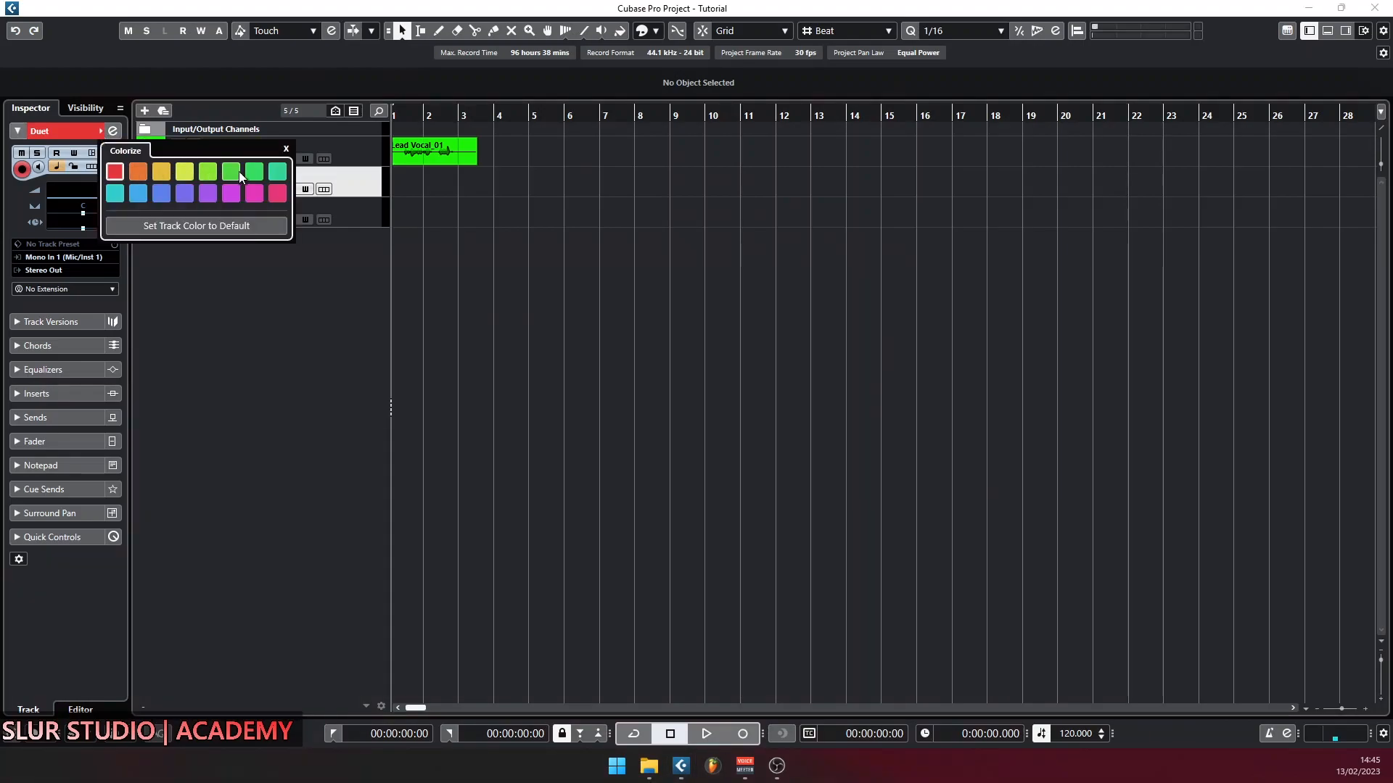
{"action": "left_click", "coordinate": [230, 193]}
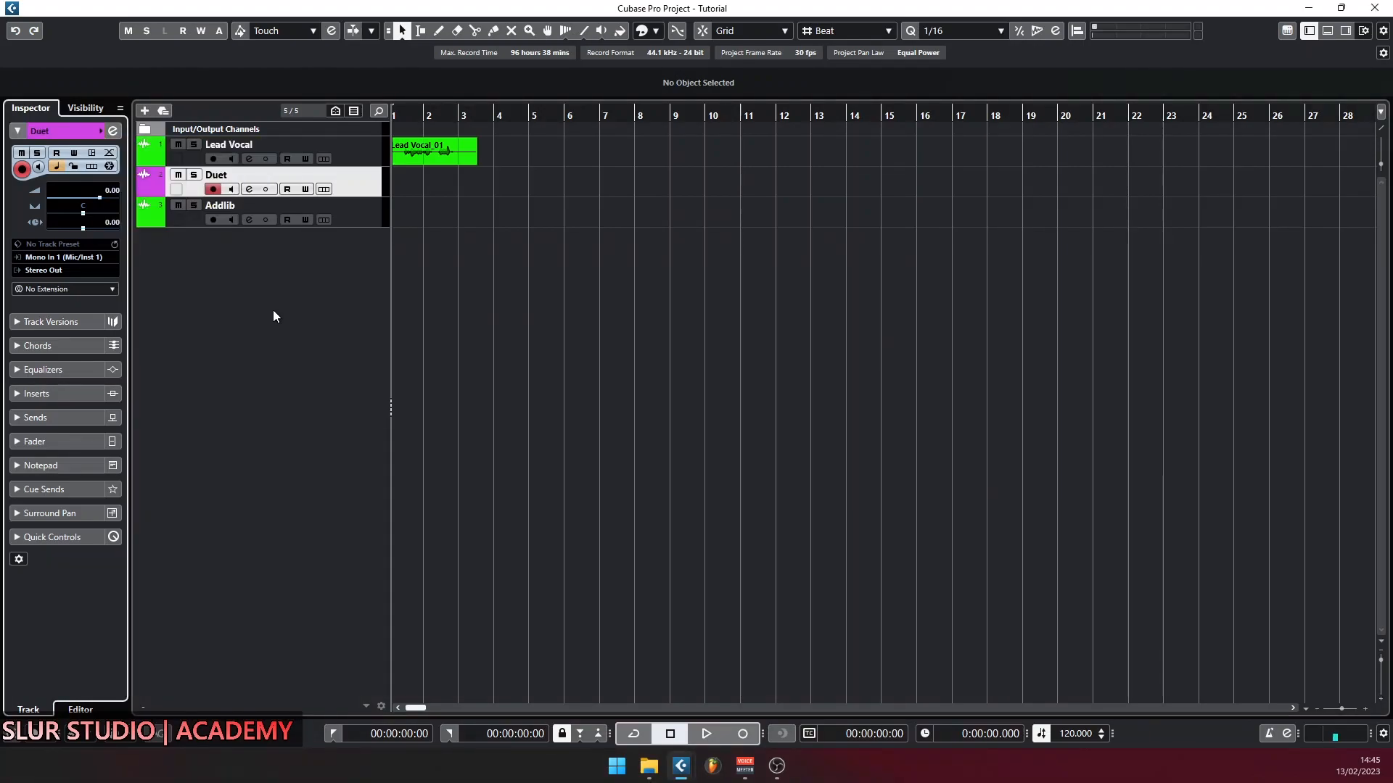
{"action": "left_click", "coordinate": [367, 152]}
{"action": "left_click", "coordinate": [369, 185]}
{"action": "left_click", "coordinate": [371, 215]}
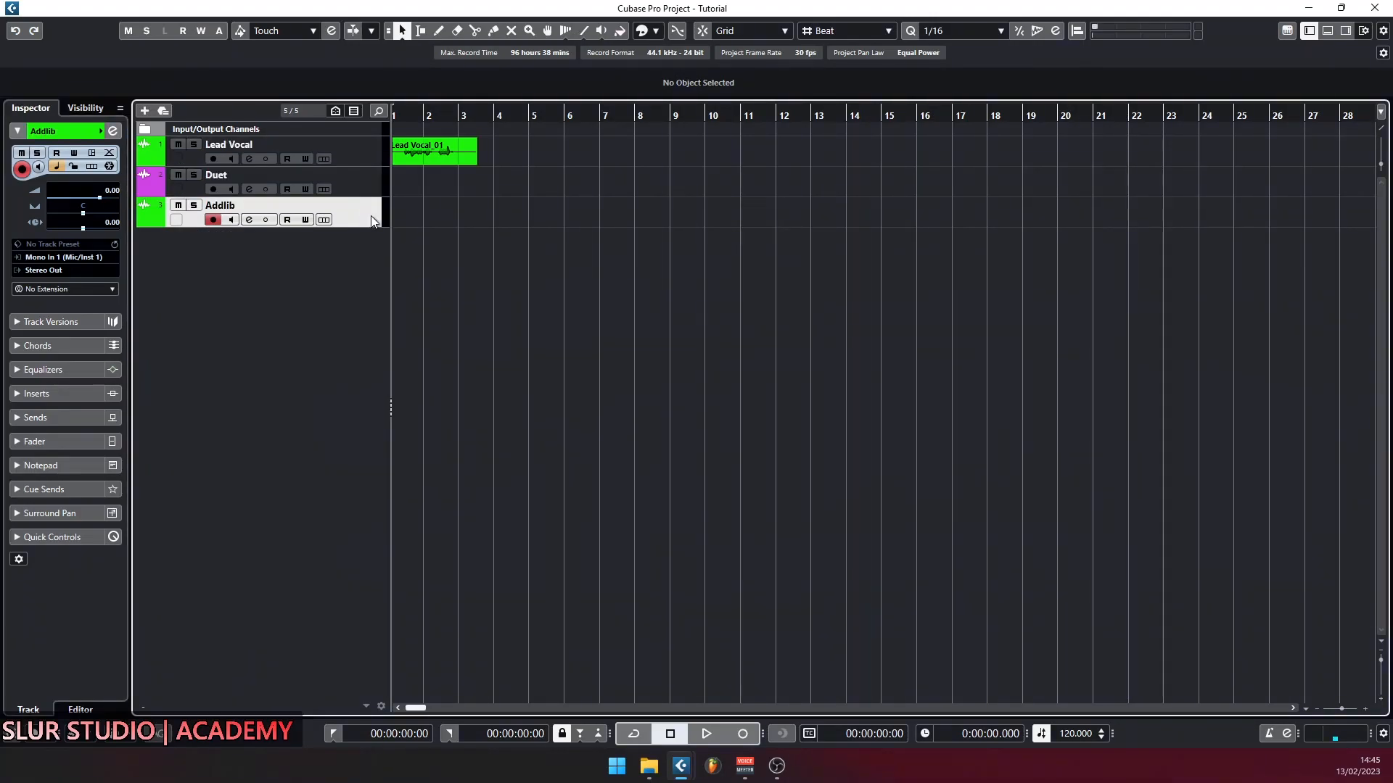
Step: Set the Addlib track's input bus to Talkback
{"action": "left_click", "coordinate": [354, 183]}
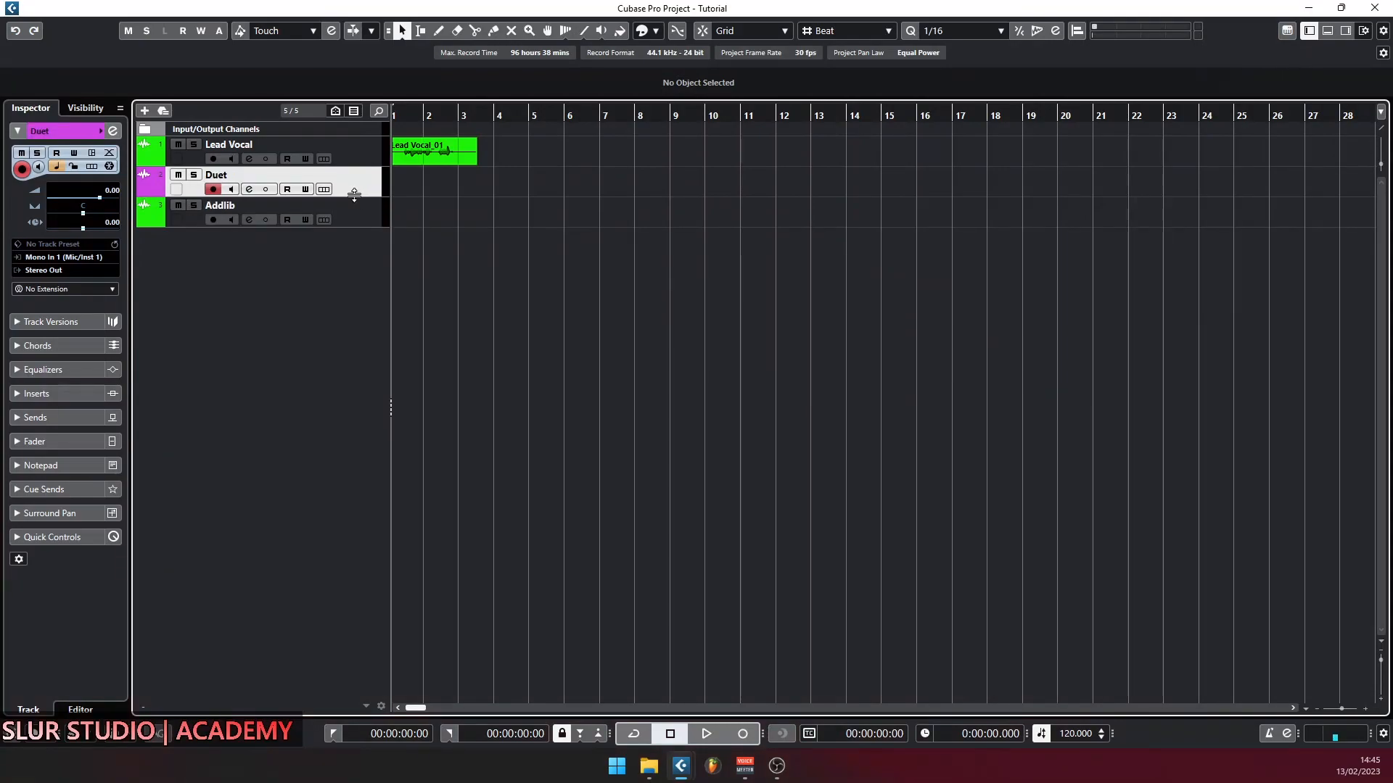
{"action": "left_click", "coordinate": [361, 215]}
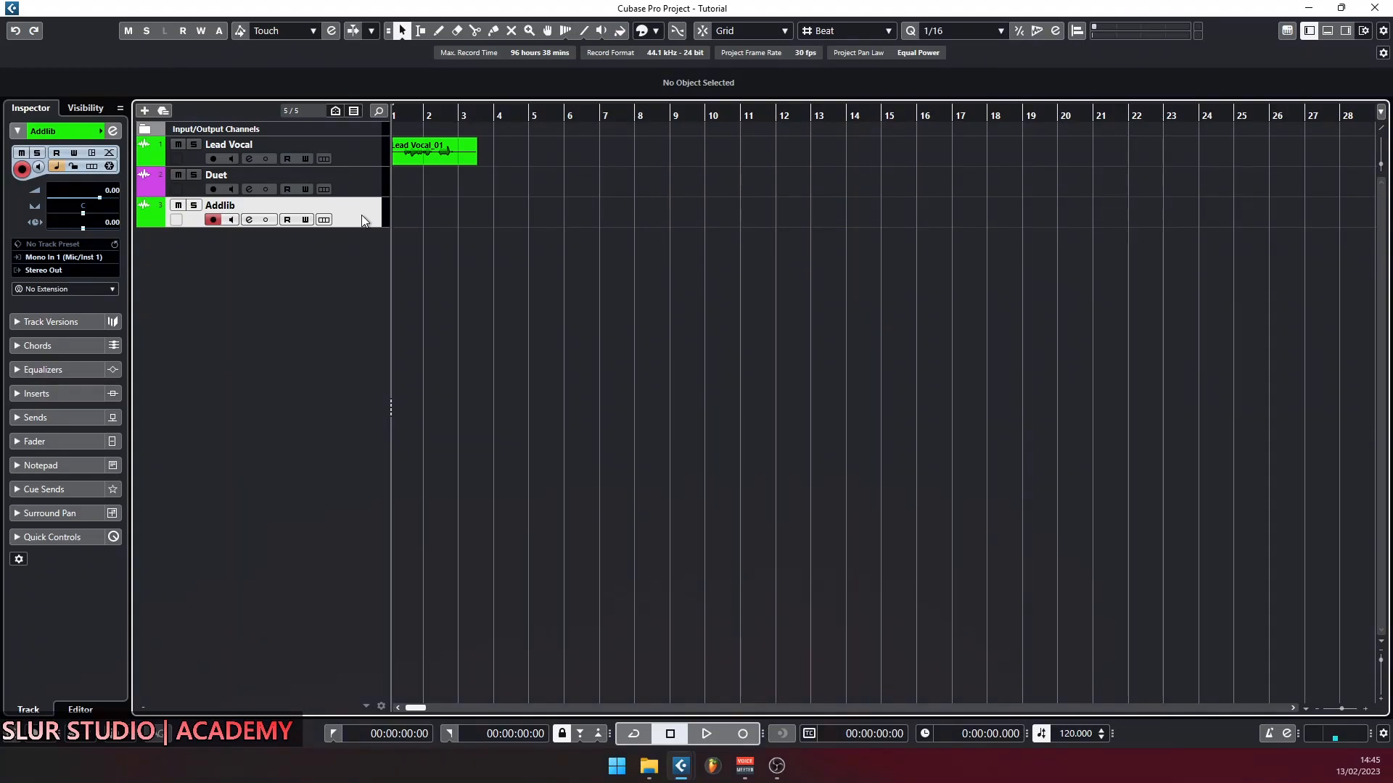
{"action": "left_click", "coordinate": [70, 259]}
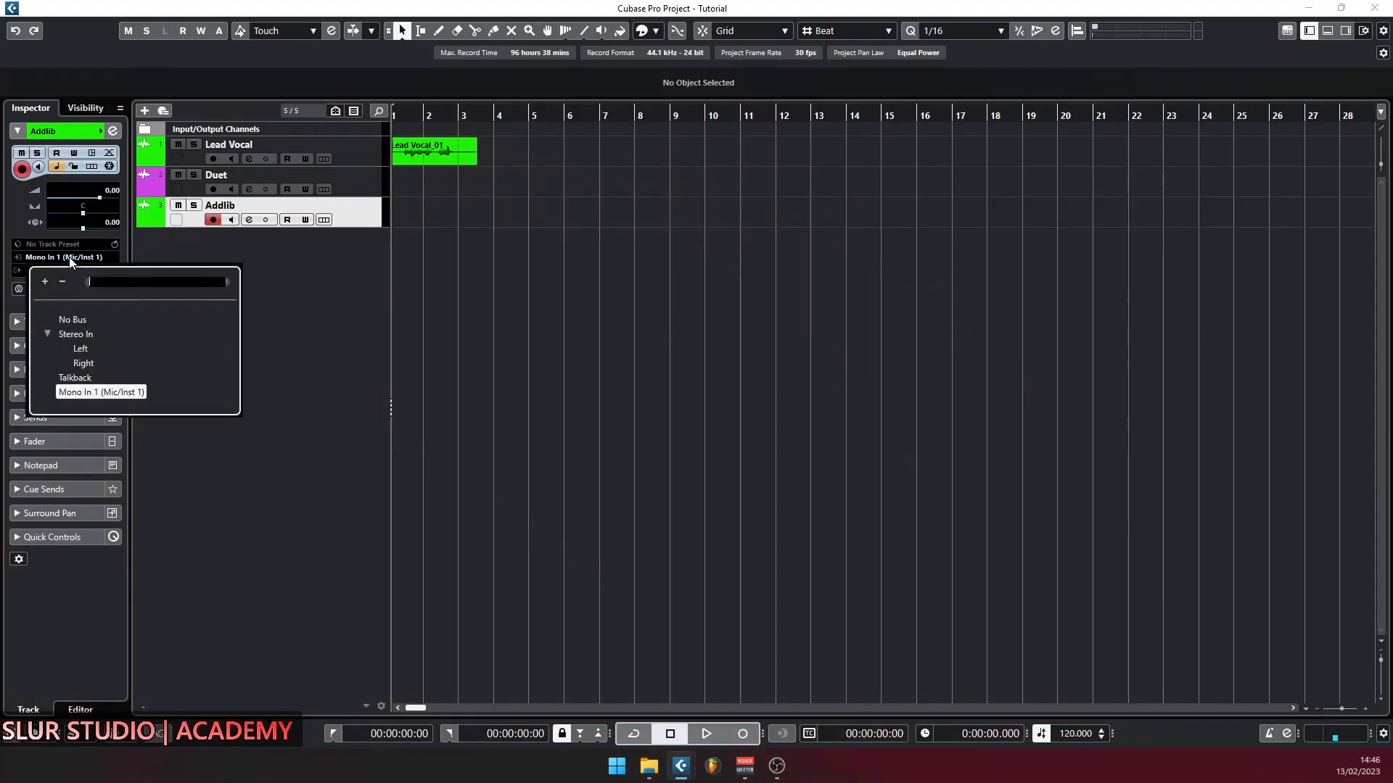
{"action": "left_click", "coordinate": [74, 378]}
Step: Select the vocal tracks in turn to compare them, and expand and collapse the Duet track's Track Versions section
{"action": "left_click", "coordinate": [364, 193]}
{"action": "left_click", "coordinate": [359, 206]}
{"action": "left_click", "coordinate": [359, 181]}
{"action": "left_click", "coordinate": [358, 163]}
{"action": "left_click", "coordinate": [359, 180]}
{"action": "left_click", "coordinate": [15, 324]}
{"action": "left_click", "coordinate": [71, 154]}
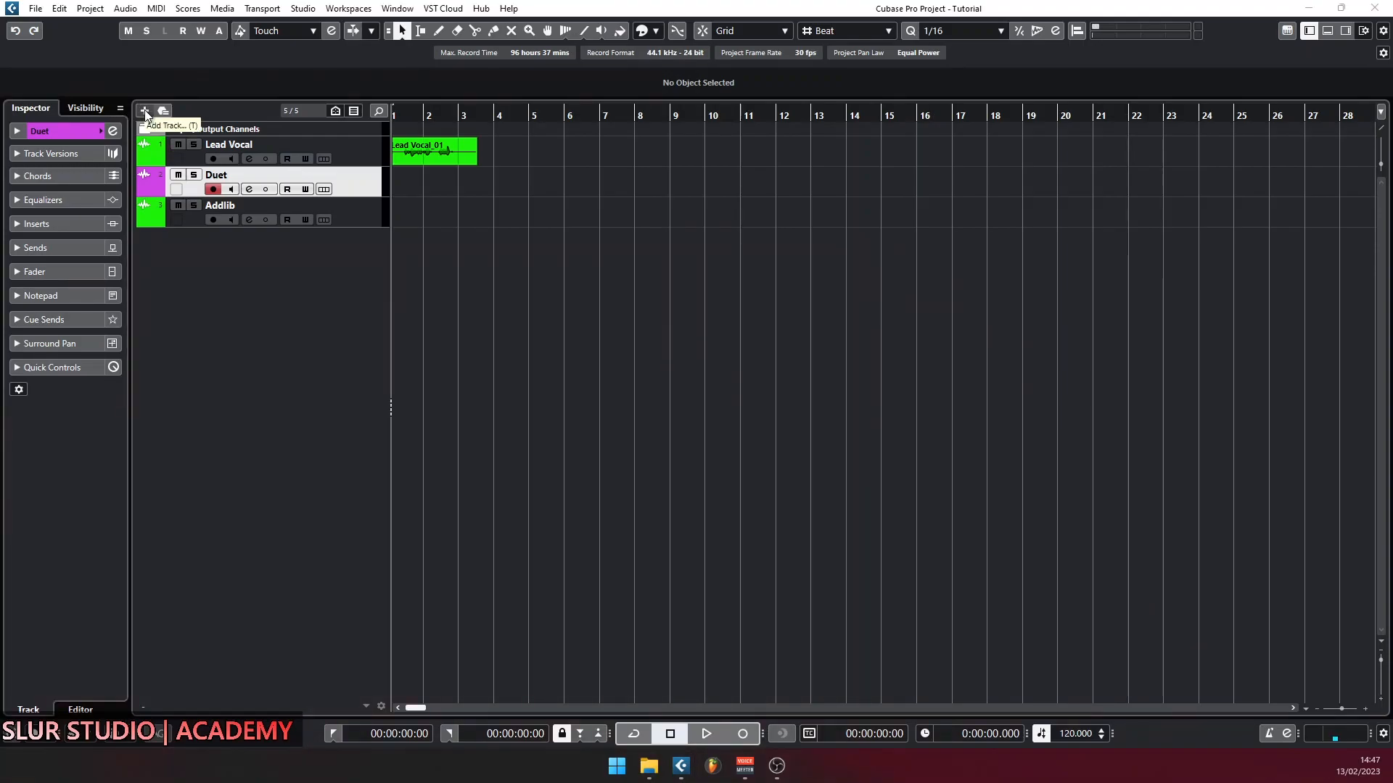
Step: Start a new instrument track, search the instruments for "mini" and choose MiniGrand_x64 as its instrument
{"action": "right_click", "coordinate": [241, 287]}
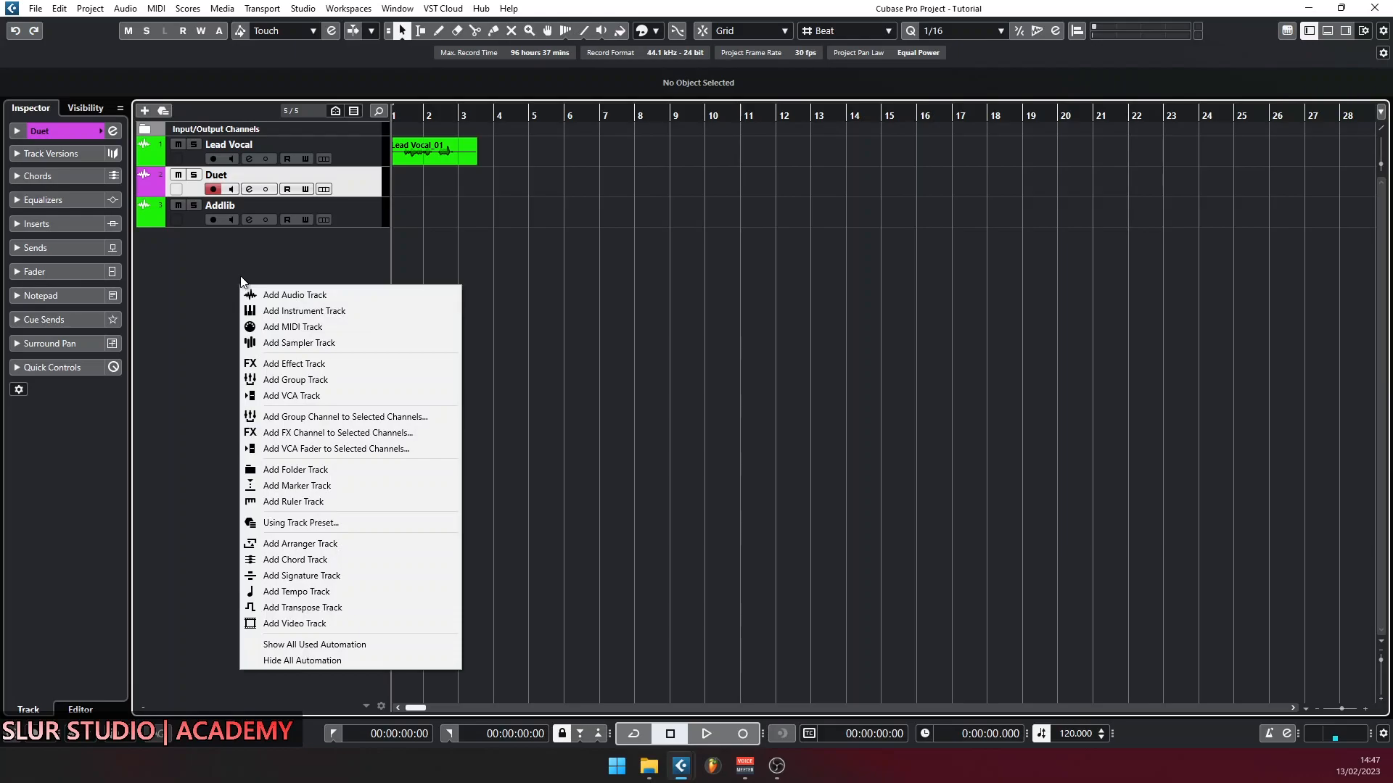
{"action": "key", "text": "Escape"}
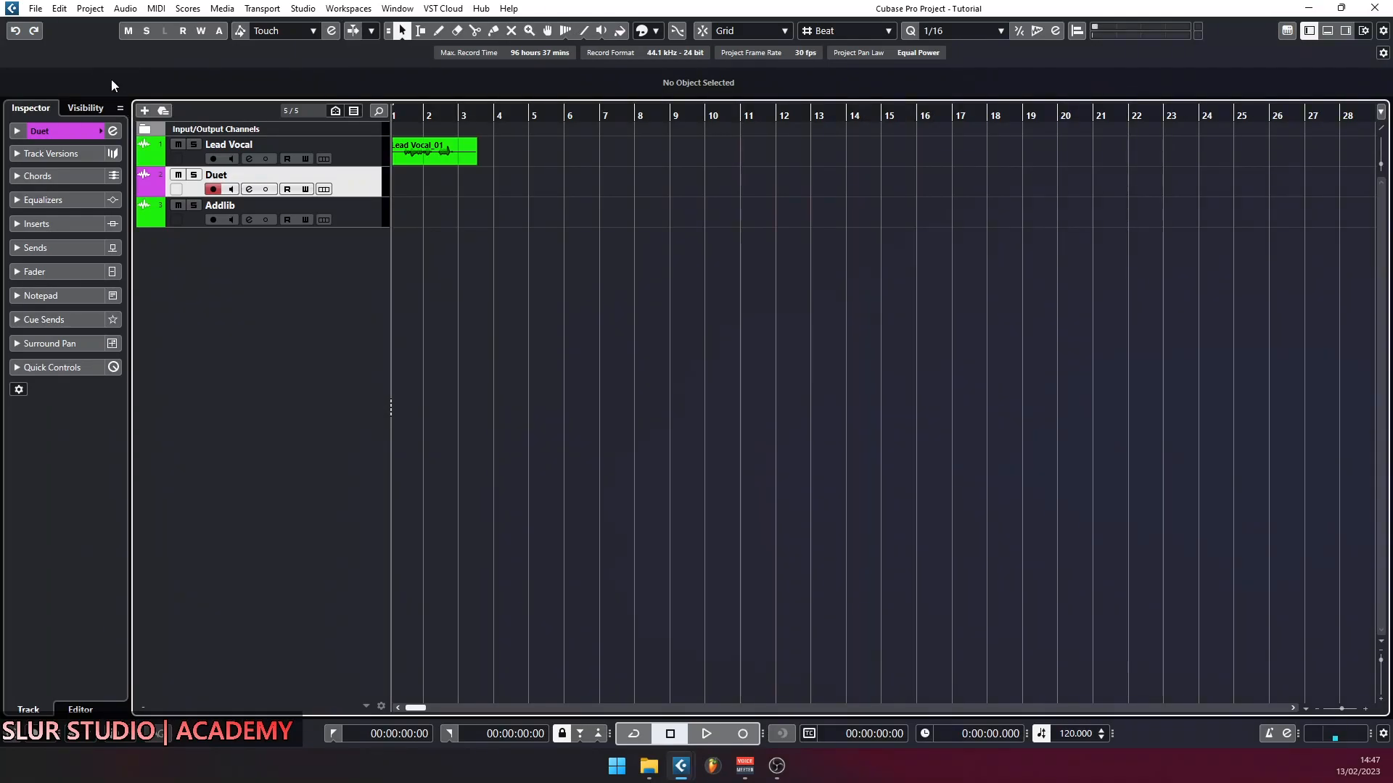
{"action": "left_click", "coordinate": [92, 9]}
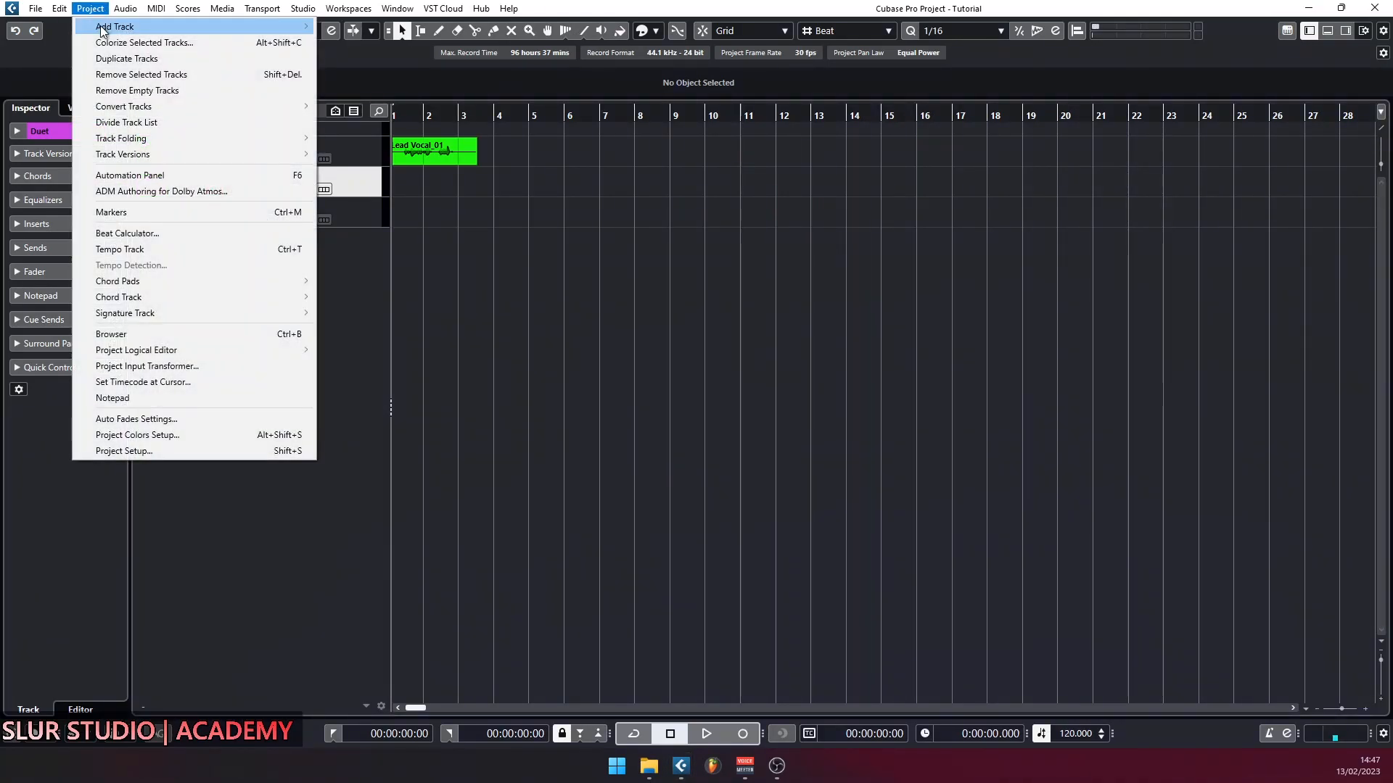
{"action": "mouse_move", "coordinate": [101, 29]}
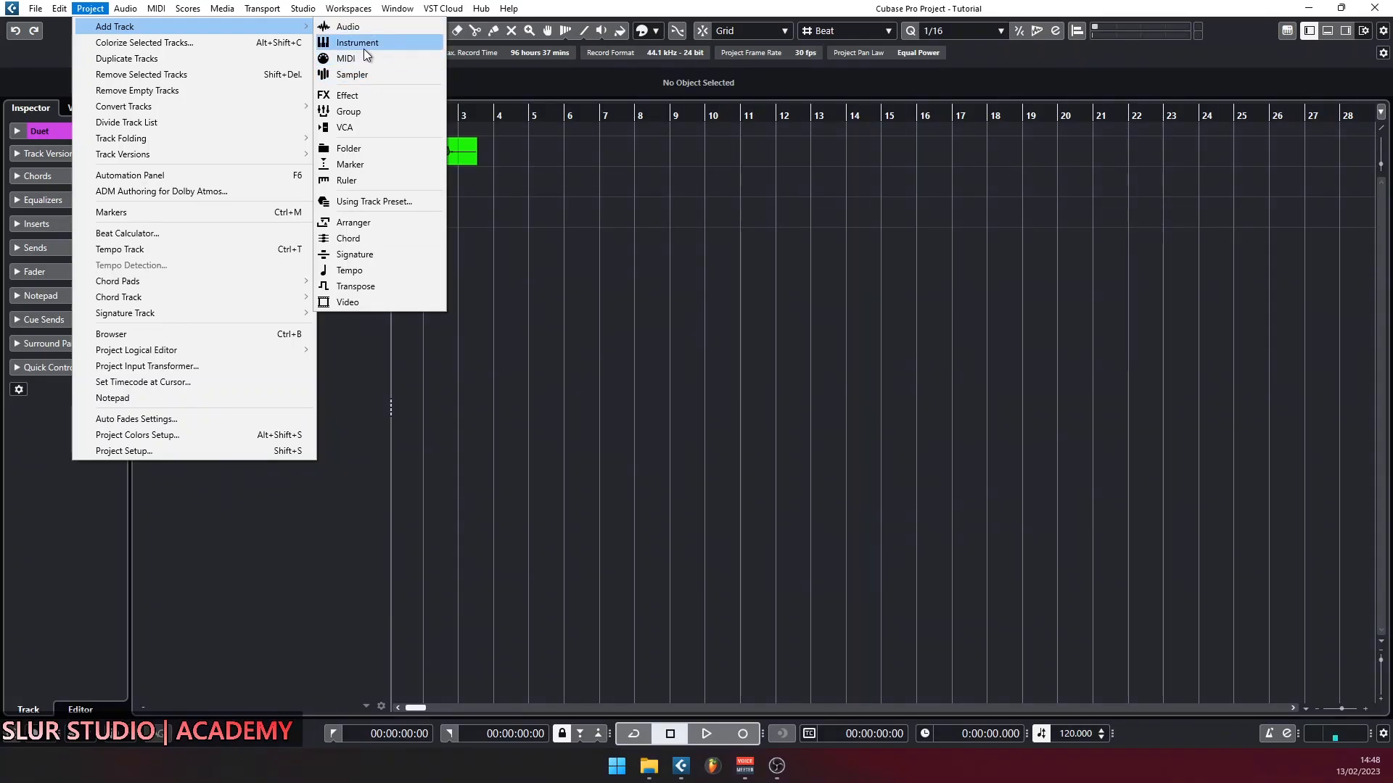
{"action": "left_click", "coordinate": [368, 45]}
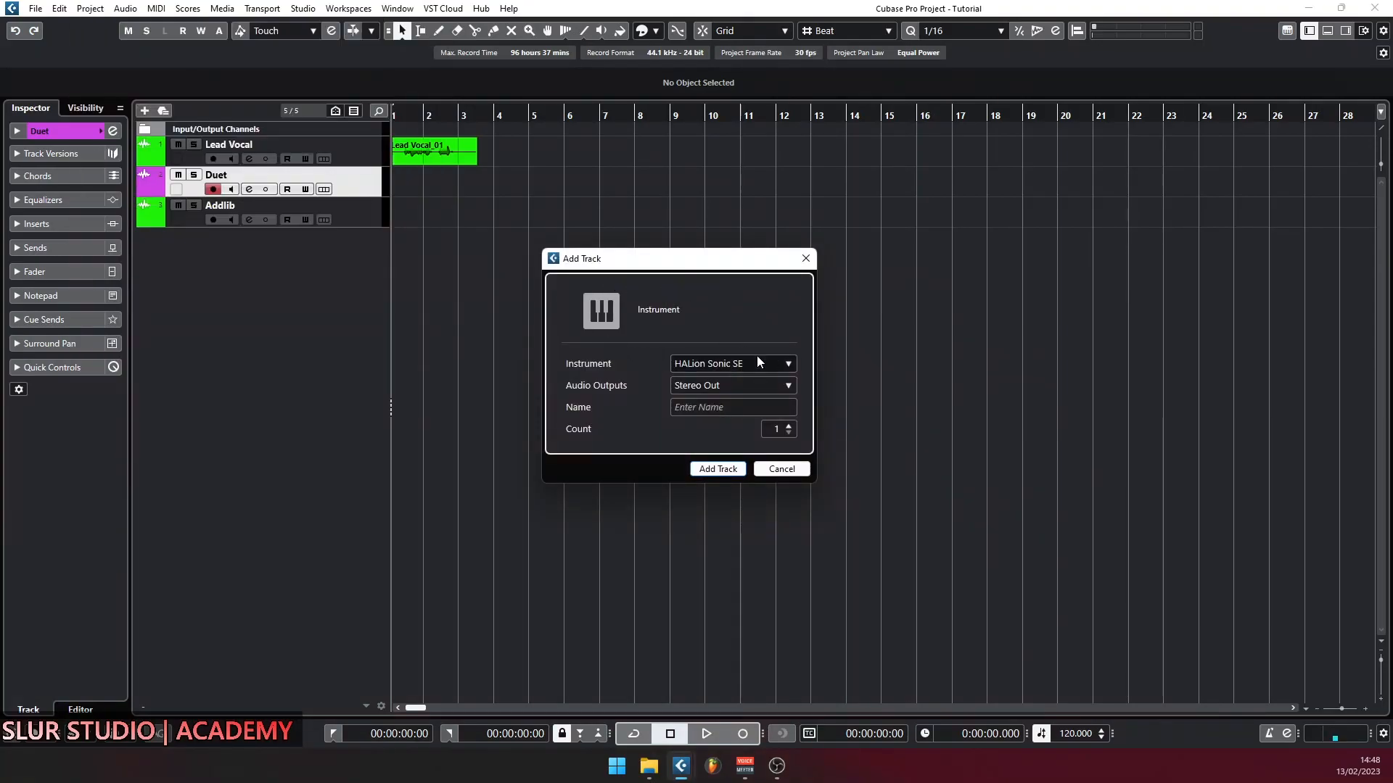
{"action": "left_click", "coordinate": [781, 365]}
{"action": "scroll", "coordinate": [650, 488], "scroll_direction": "up", "scroll_amount": 3}
{"action": "scroll", "coordinate": [685, 521], "scroll_direction": "down", "scroll_amount": 6}
{"action": "scroll", "coordinate": [690, 550], "scroll_direction": "up", "scroll_amount": 7}
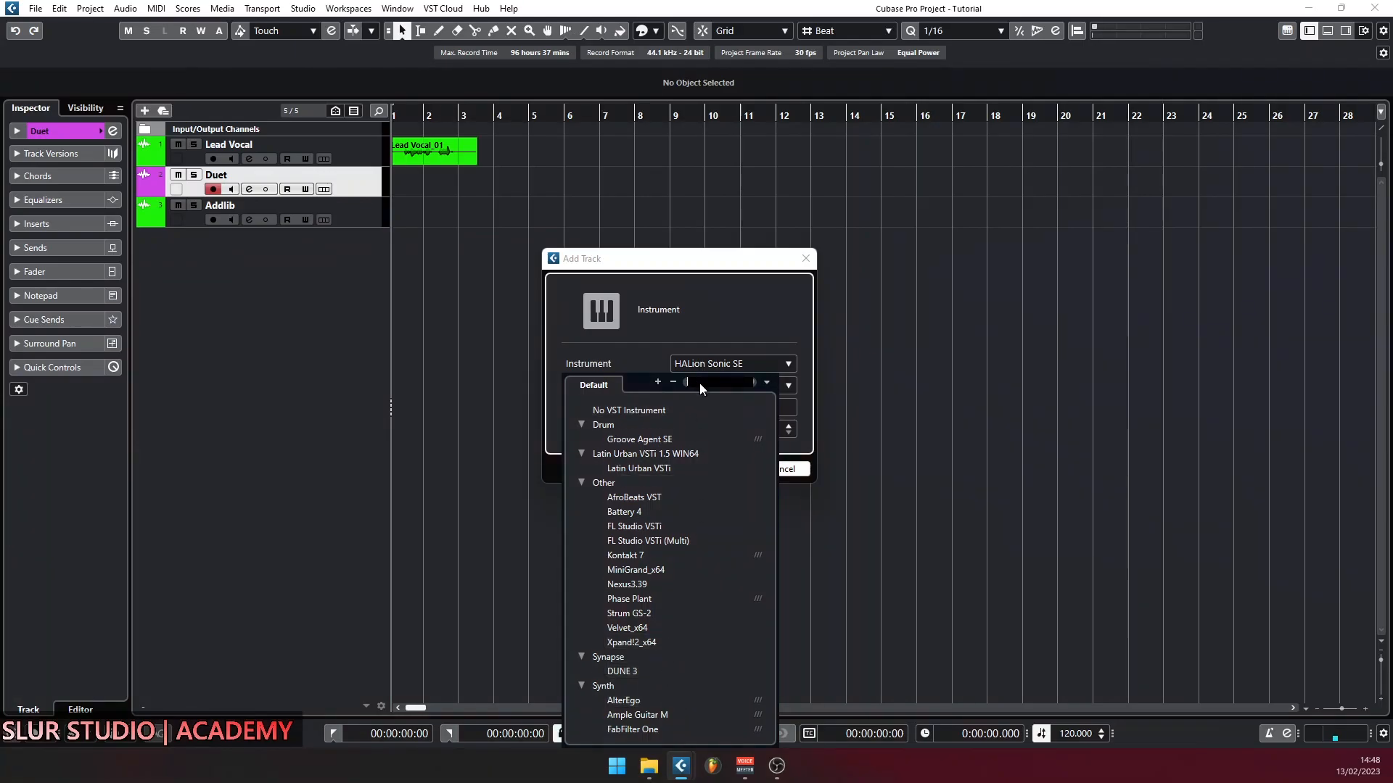
{"action": "type", "text": "mini"}
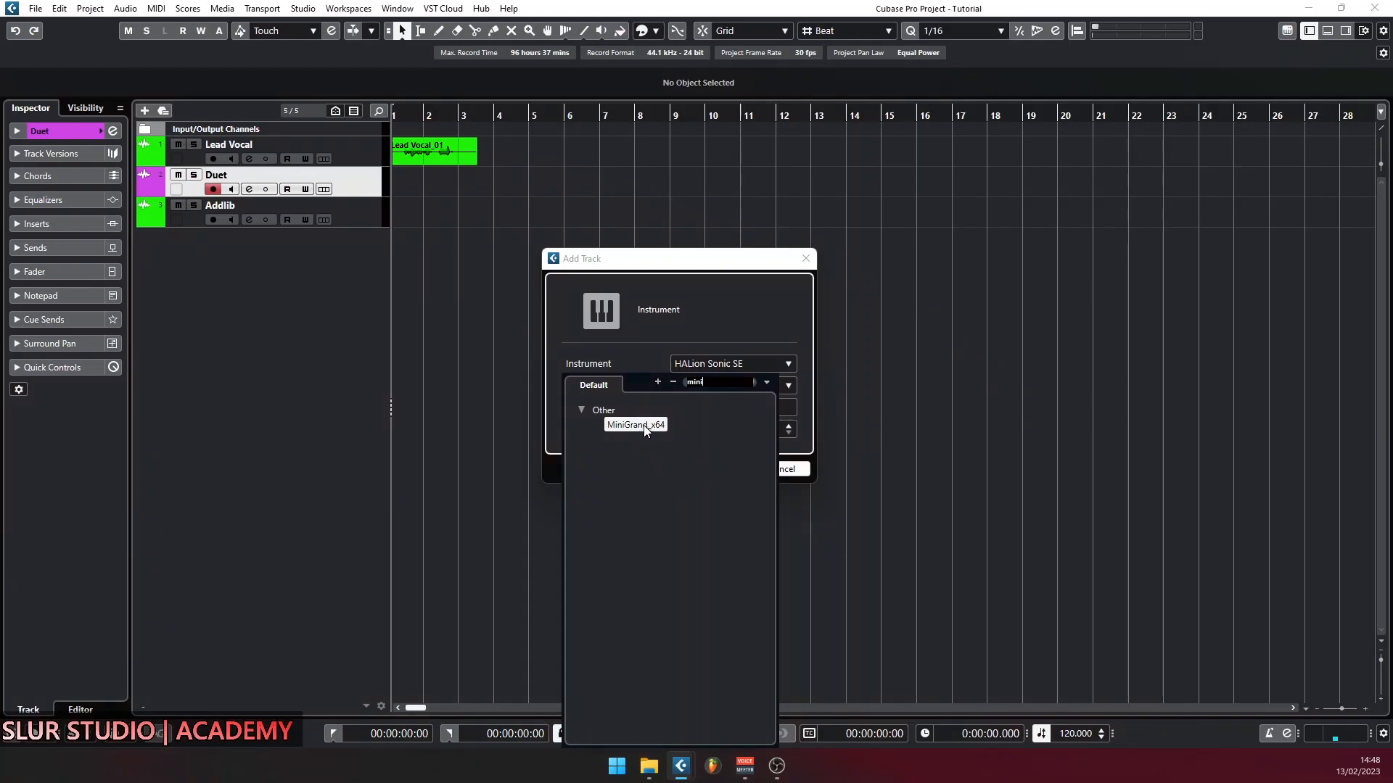
{"action": "left_click", "coordinate": [621, 428]}
{"action": "left_click", "coordinate": [622, 428]}
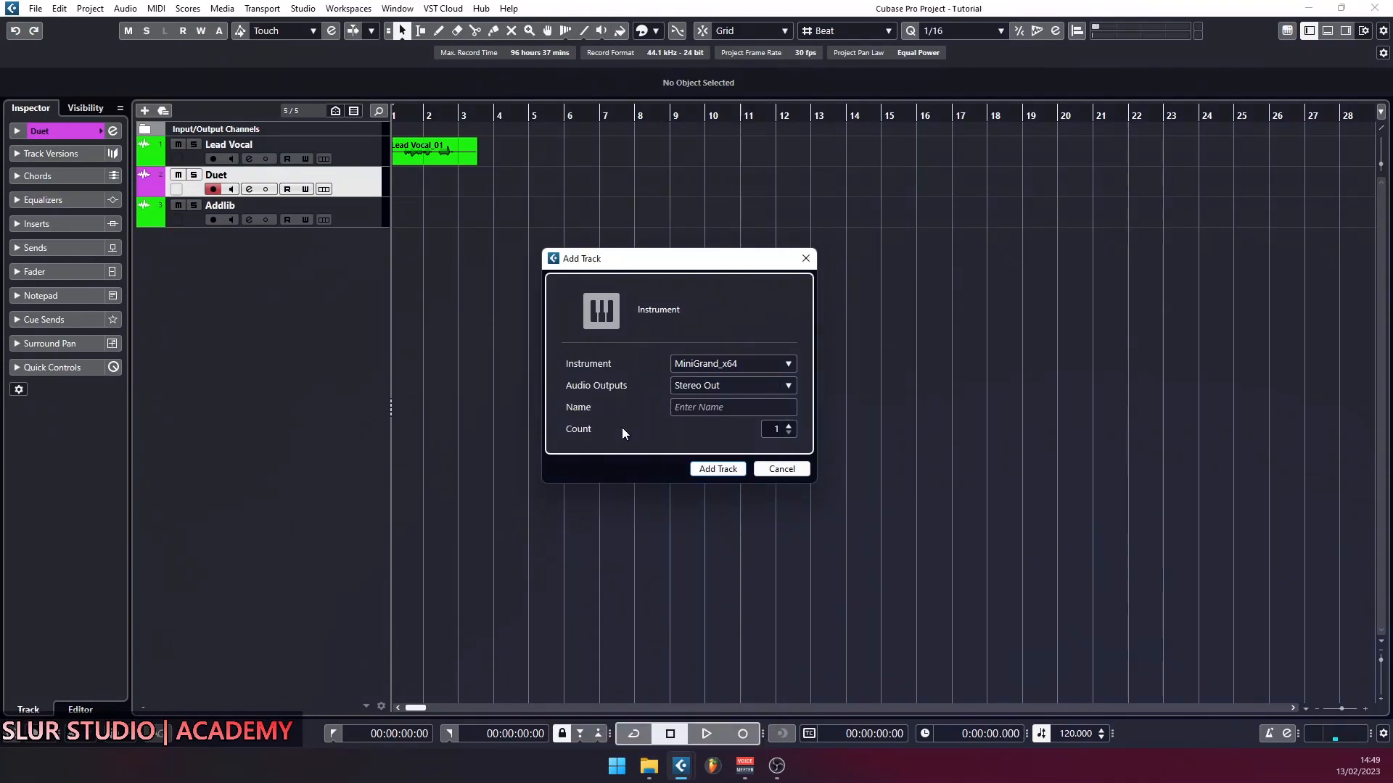
Step: Name the new instrument track Piano, add it with Stereo Out as the output, and move it below the Addlib track
{"action": "left_click", "coordinate": [736, 407]}
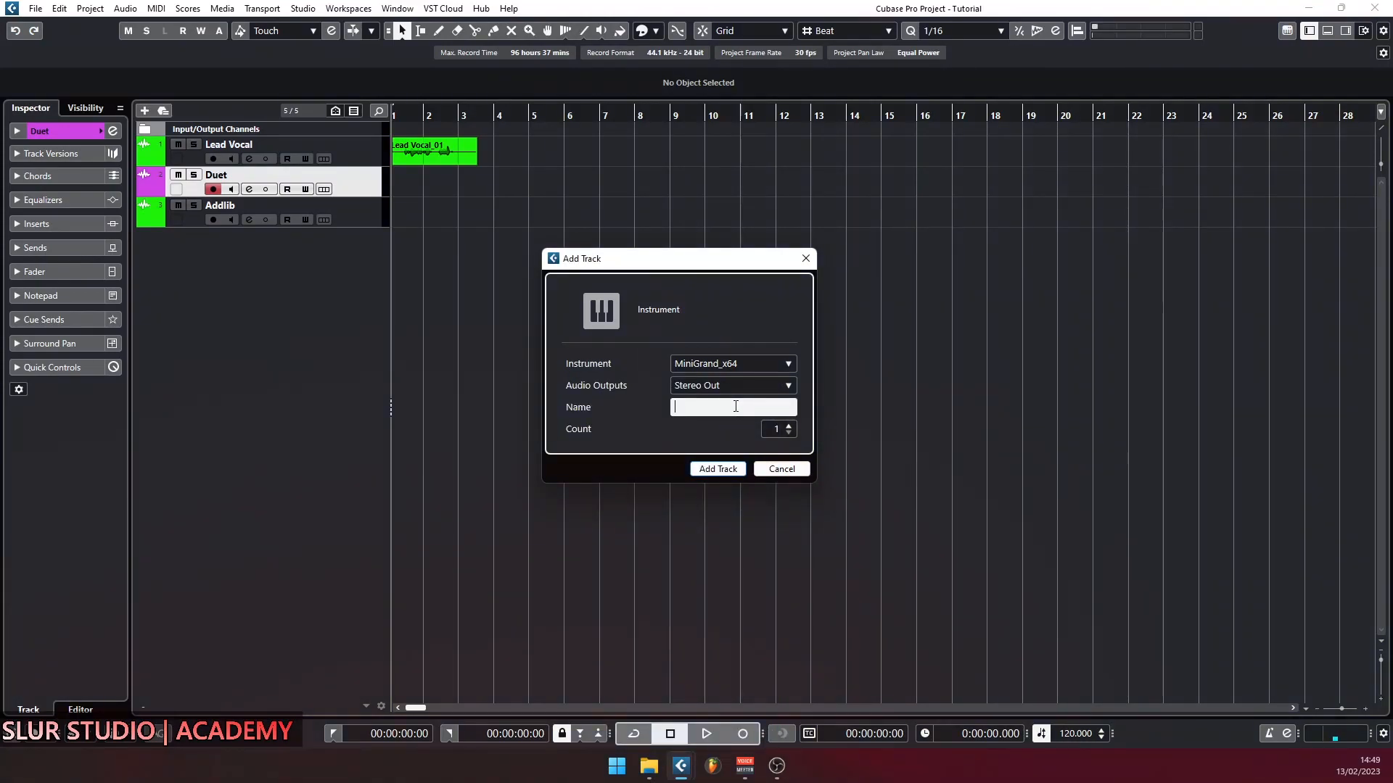
{"action": "type", "text": "Piano"}
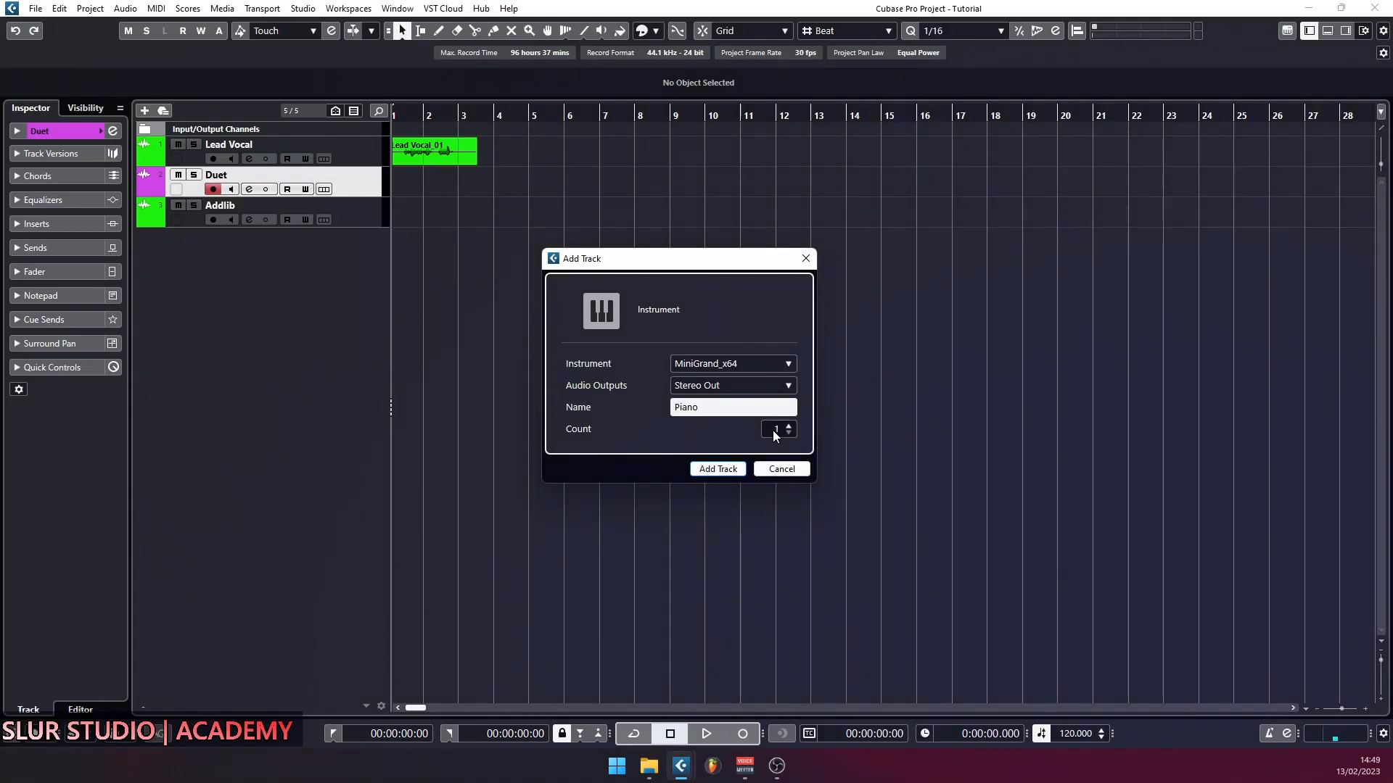
{"action": "left_click", "coordinate": [719, 470]}
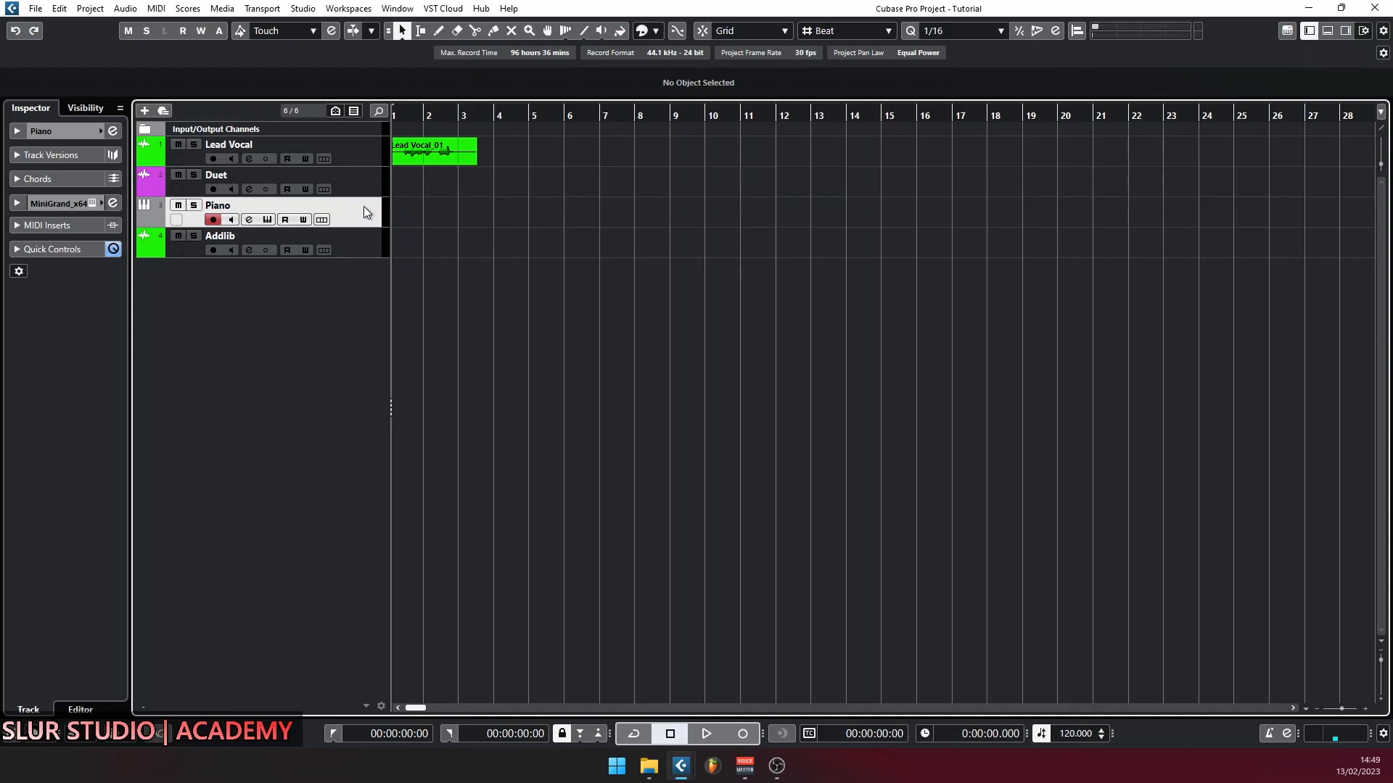
{"action": "left_click_drag", "start_coordinate": [362, 206], "coordinate": [358, 254]}
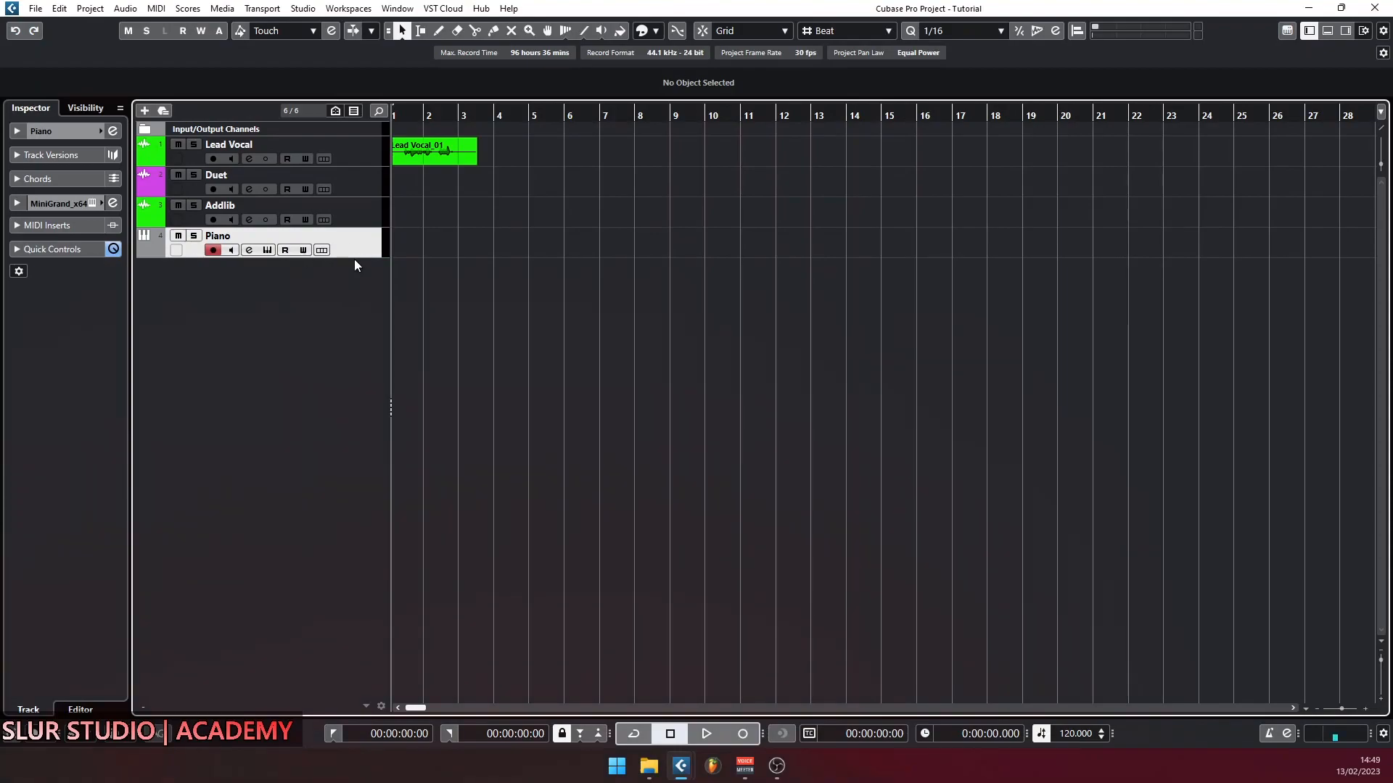
Step: Enlarge the Piano track's height to reveal a large picture area, and narrow the track list while keeping all track controls in view
{"action": "left_click_drag", "start_coordinate": [353, 258], "coordinate": [352, 279]}
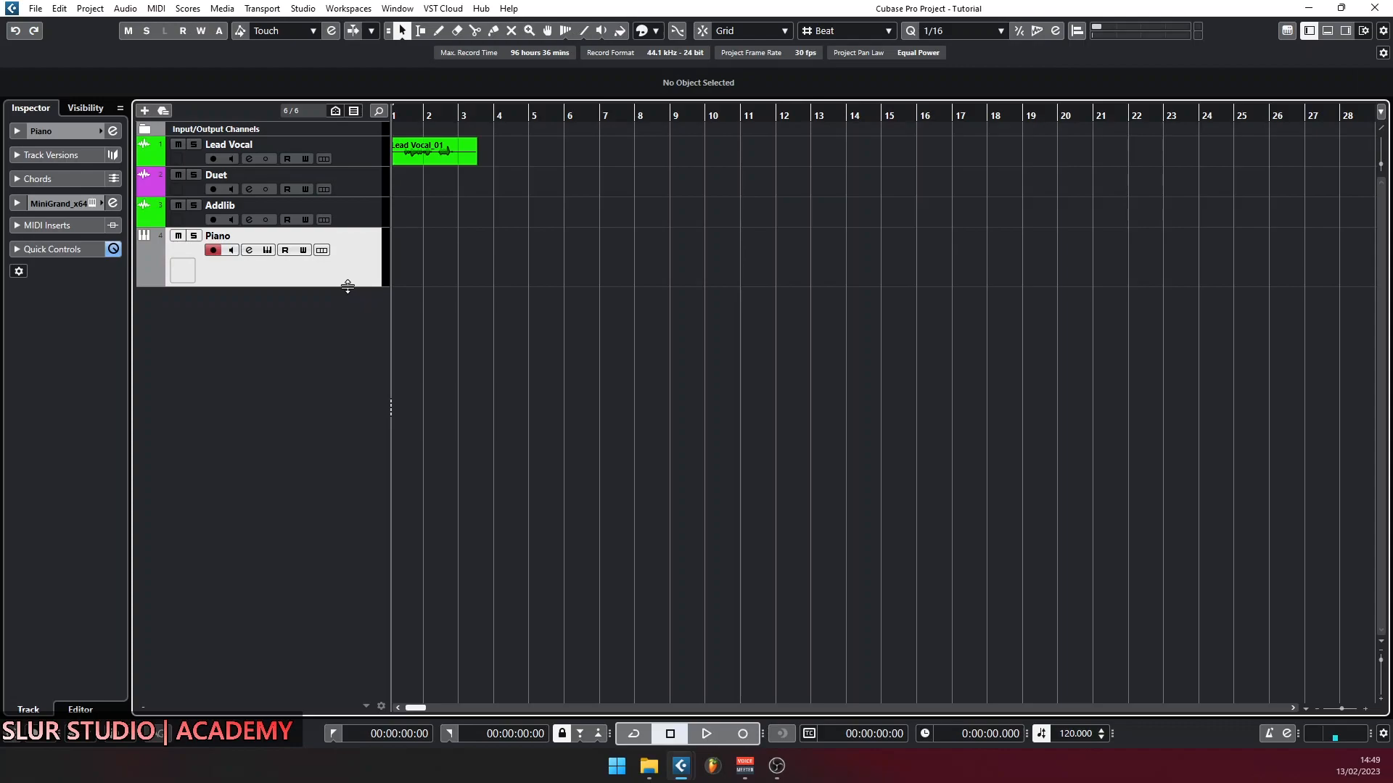
{"action": "left_click_drag", "start_coordinate": [348, 287], "coordinate": [344, 470]}
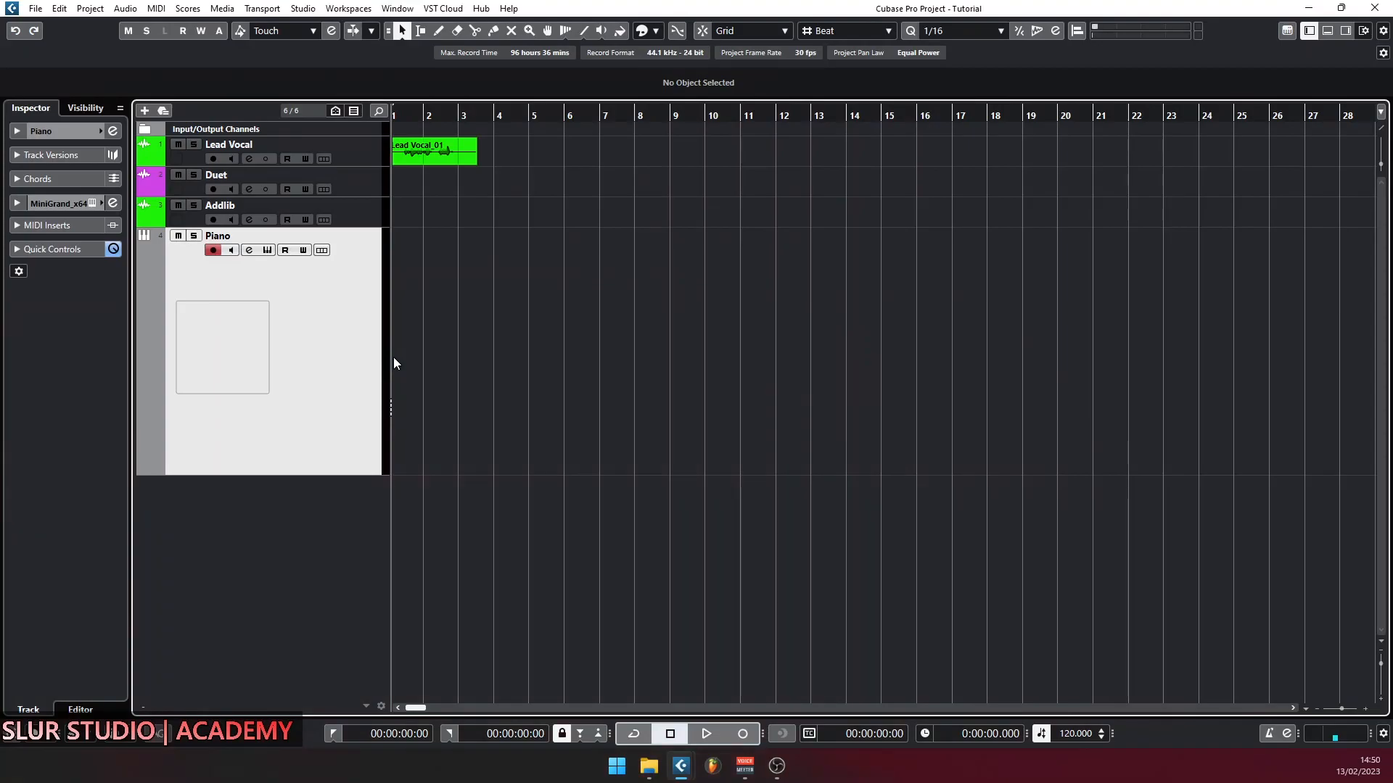
{"action": "left_click_drag", "start_coordinate": [391, 357], "coordinate": [393, 311]}
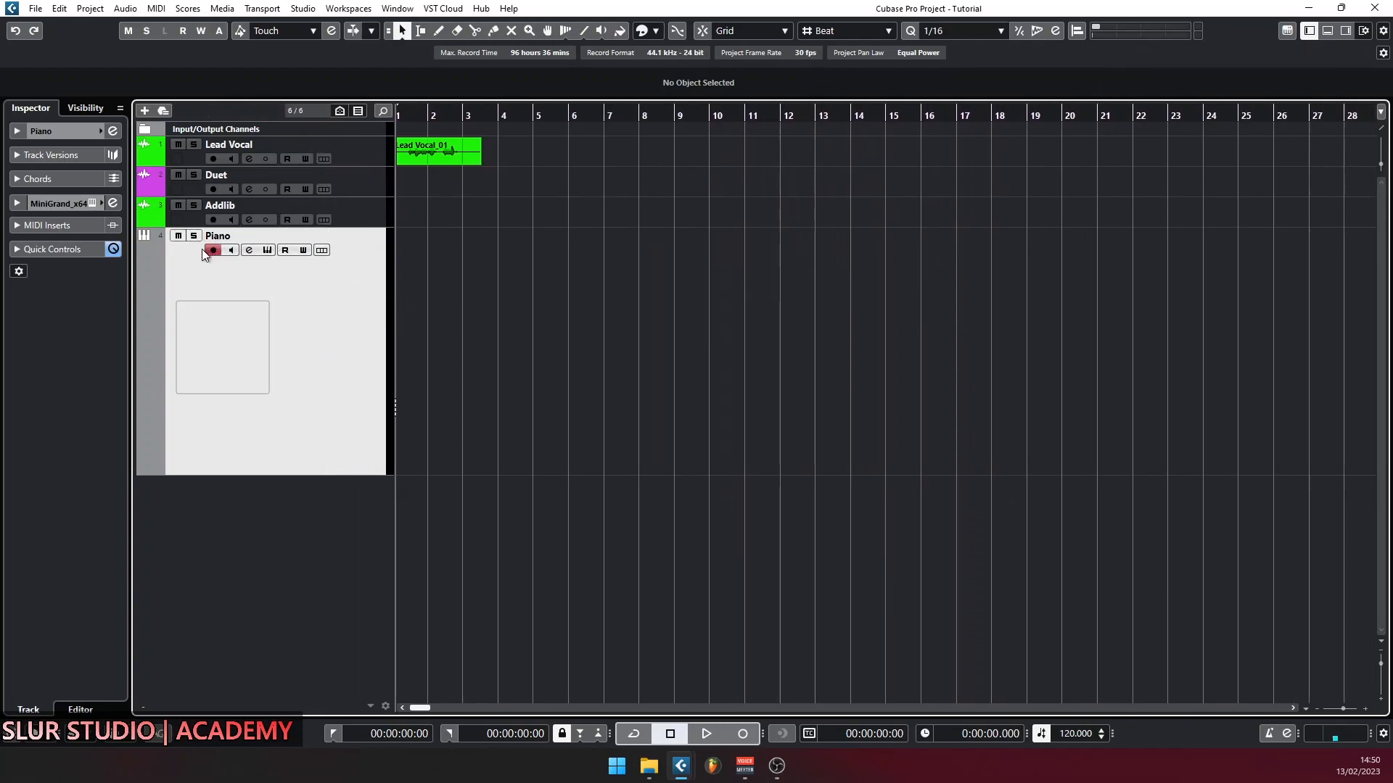
{"action": "left_click_drag", "start_coordinate": [394, 276], "coordinate": [294, 275]}
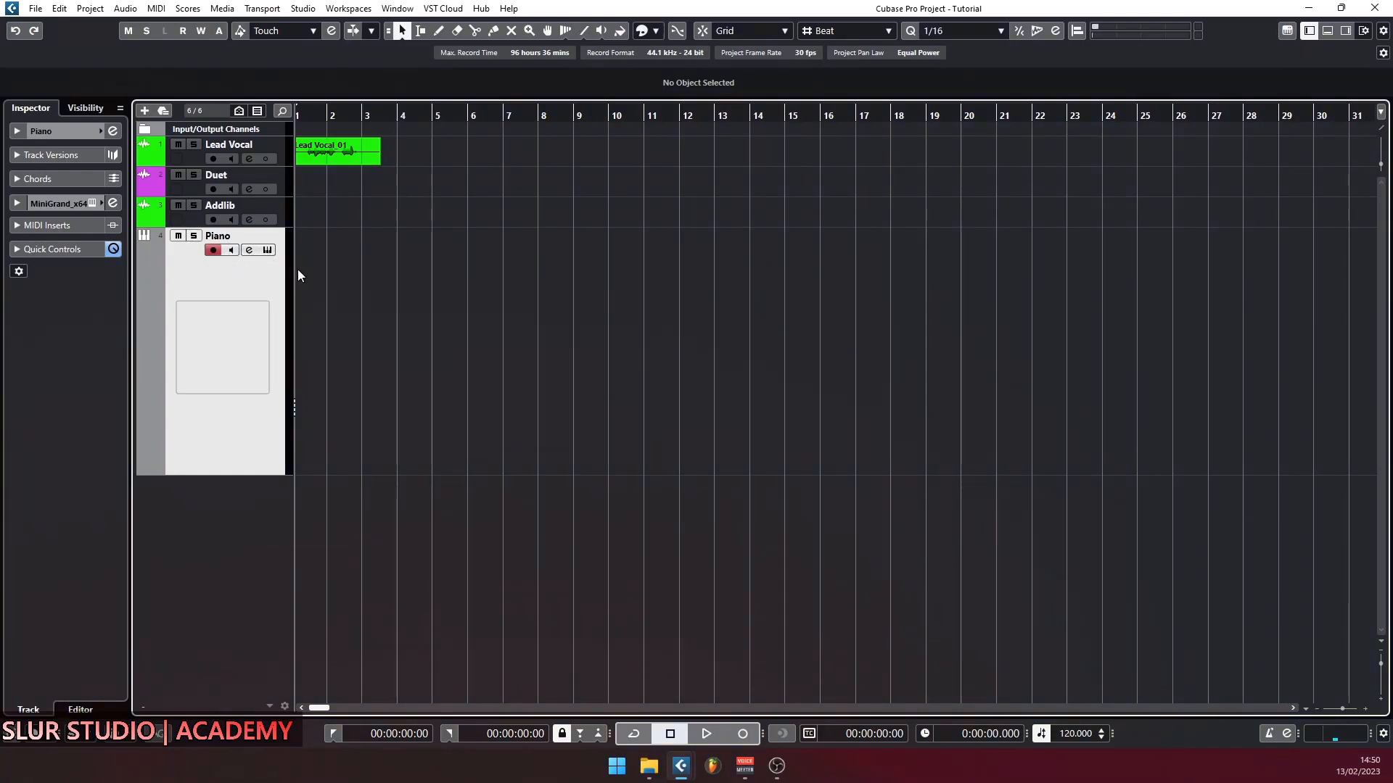
{"action": "left_click_drag", "start_coordinate": [294, 269], "coordinate": [358, 270]}
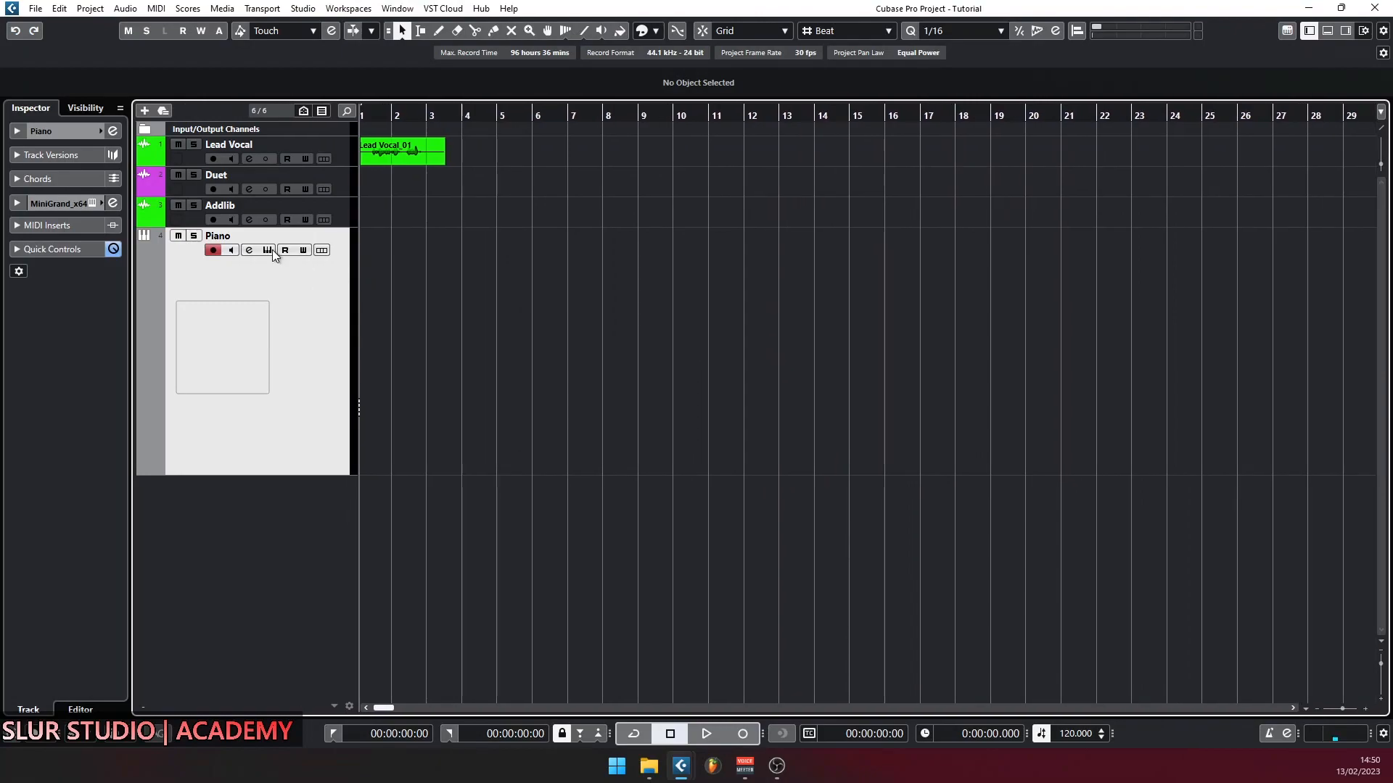
{"action": "left_click_drag", "start_coordinate": [312, 474], "coordinate": [308, 444]}
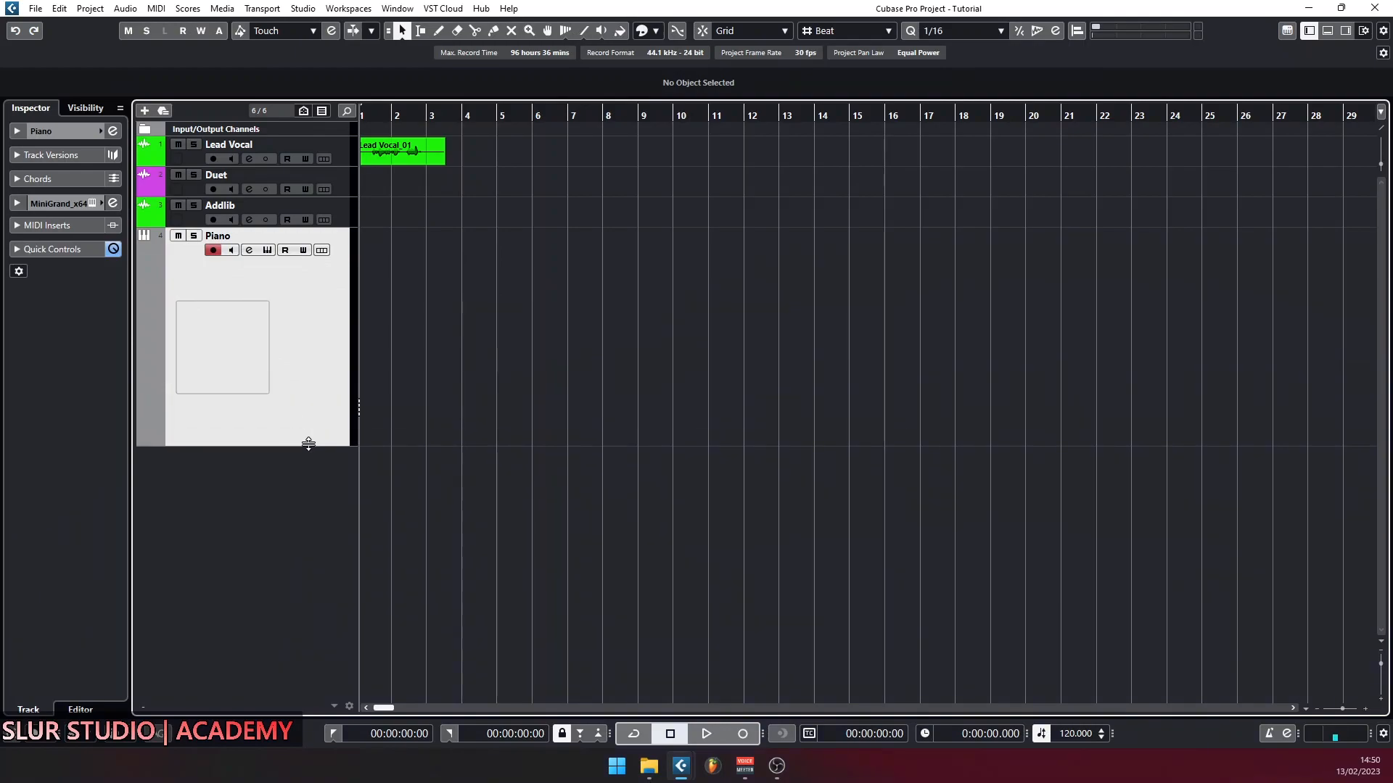
Step: Assign the factory grand piano picture to the Piano track and slightly reduce the track's height
{"action": "double_click", "coordinate": [229, 346]}
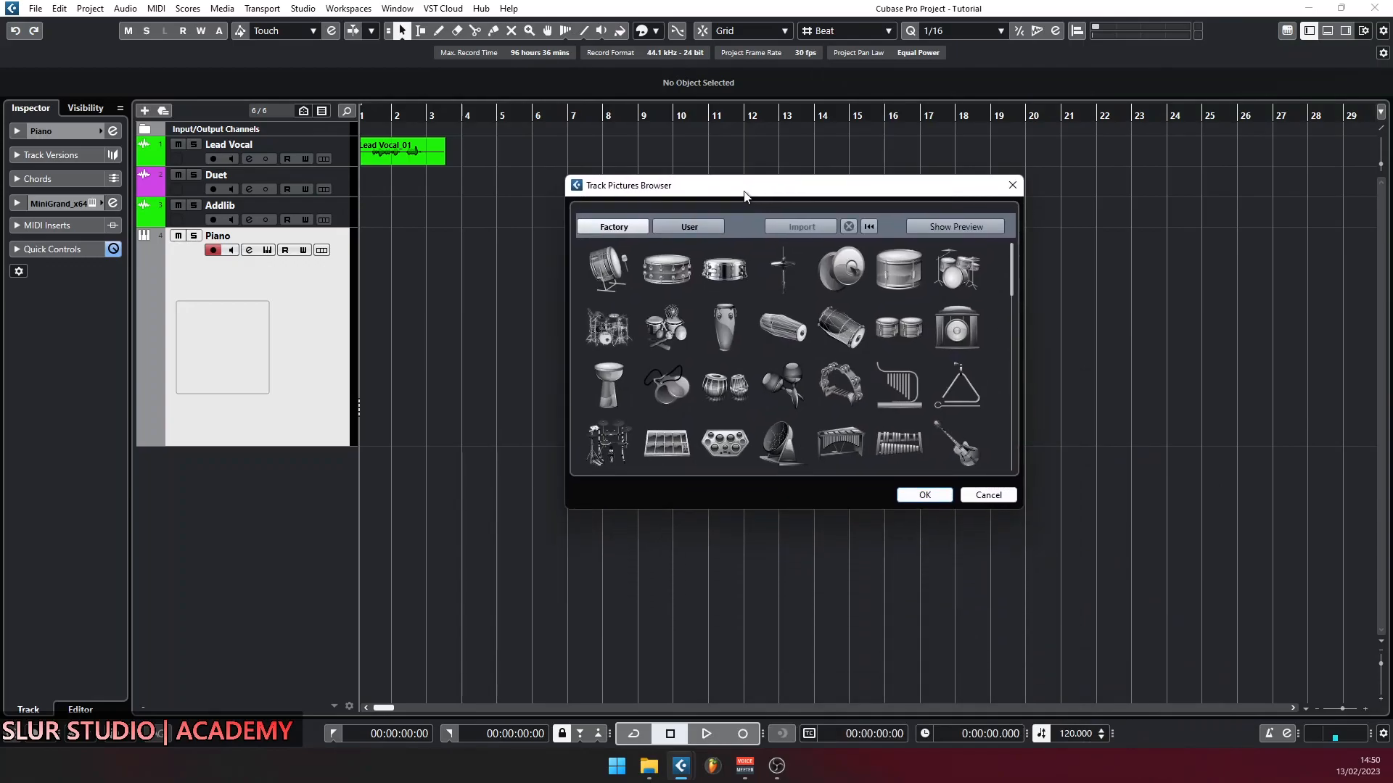
{"action": "scroll", "coordinate": [872, 345], "scroll_direction": "down", "scroll_amount": 10}
{"action": "scroll", "coordinate": [867, 345], "scroll_direction": "up", "scroll_amount": 5}
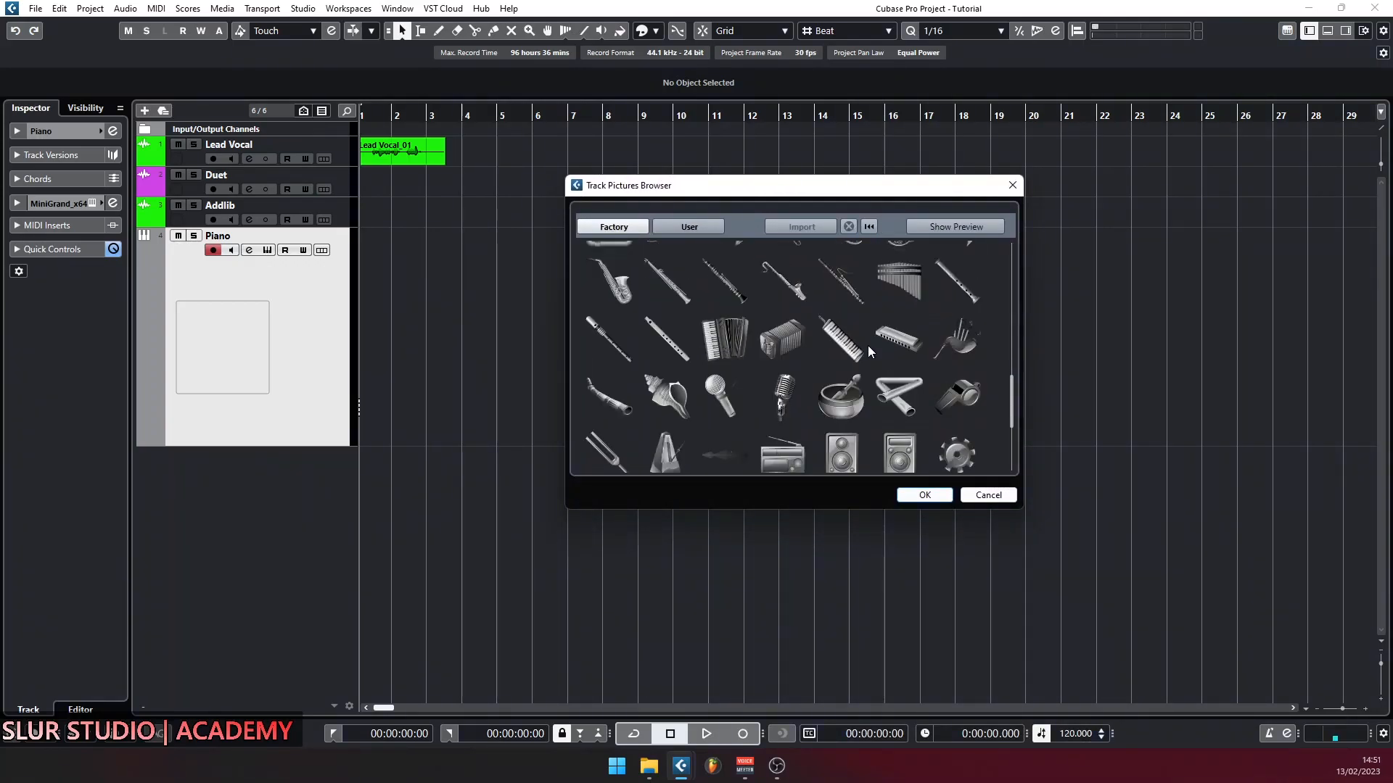
{"action": "scroll", "coordinate": [868, 345], "scroll_direction": "up", "scroll_amount": 4}
{"action": "left_click", "coordinate": [778, 435]}
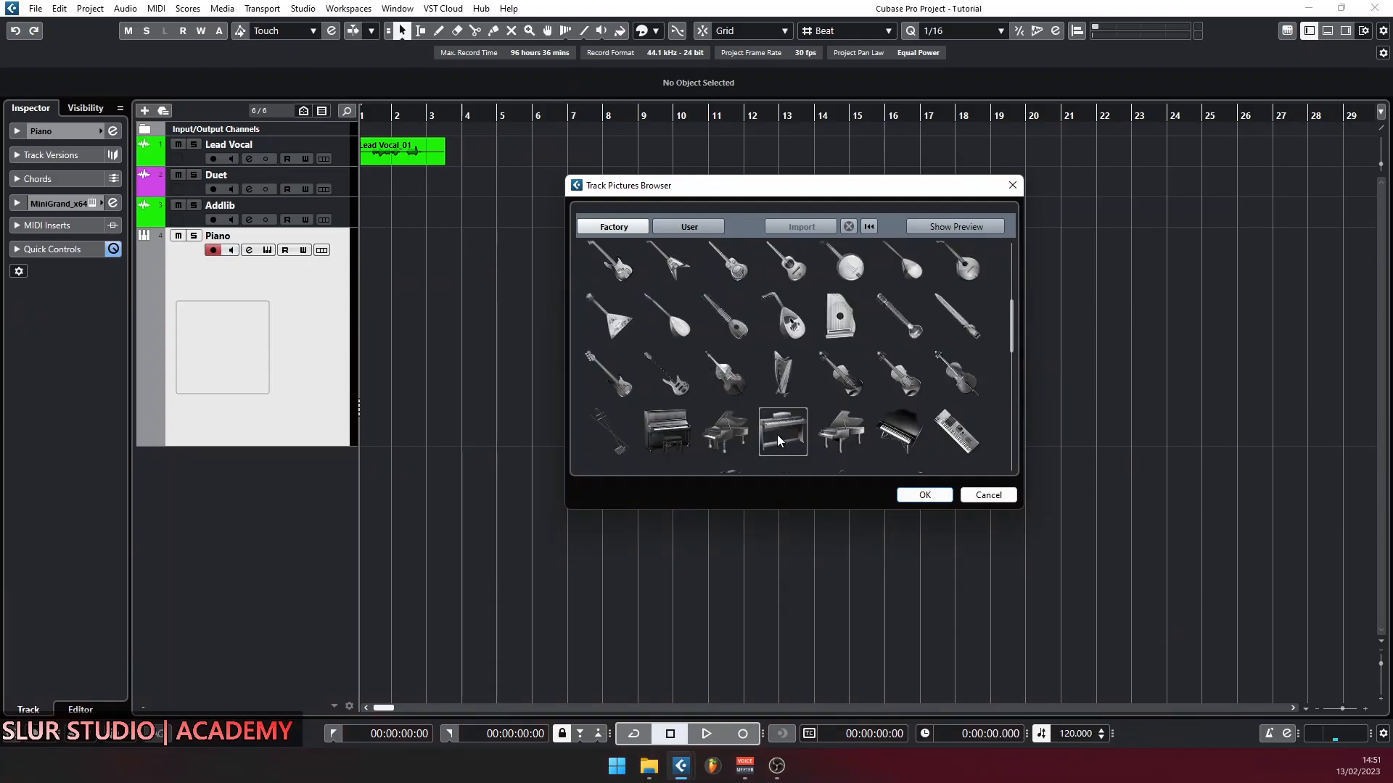
{"action": "double_click", "coordinate": [729, 435]}
{"action": "left_click_drag", "start_coordinate": [298, 446], "coordinate": [298, 418]}
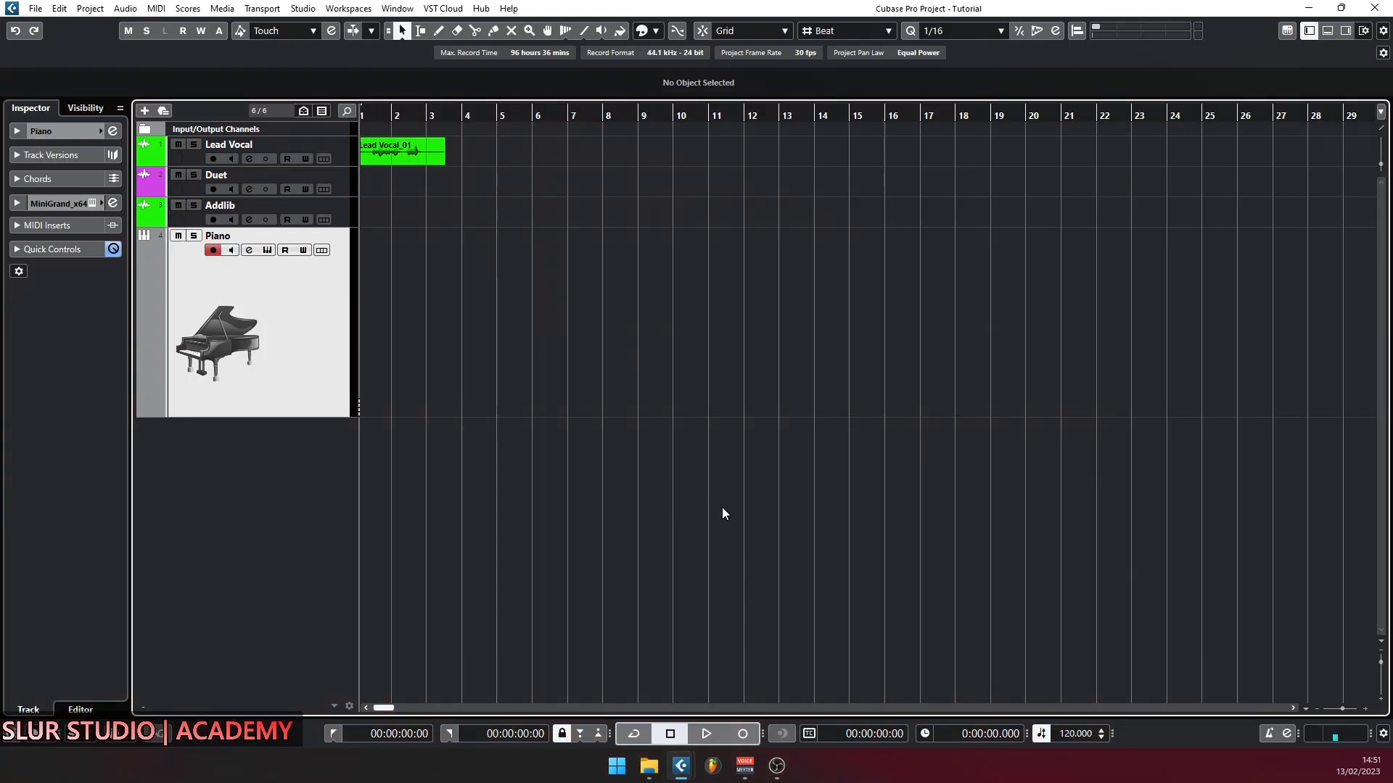
Step: Turn on the metronome click, mute the Lead Vocal track, and play the project briefly to hear the click
{"action": "left_click", "coordinate": [1272, 737]}
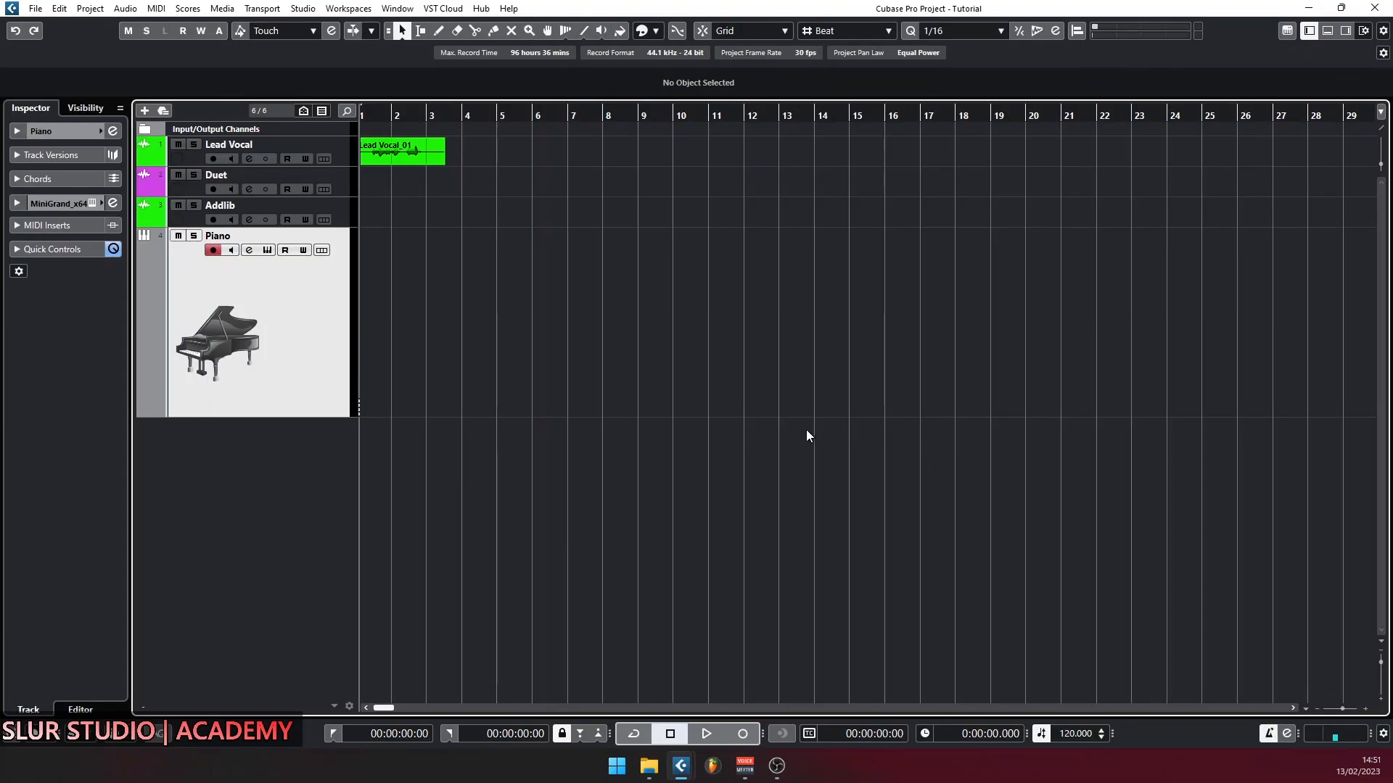
{"action": "left_click", "coordinate": [178, 145]}
{"action": "key", "text": "space"}
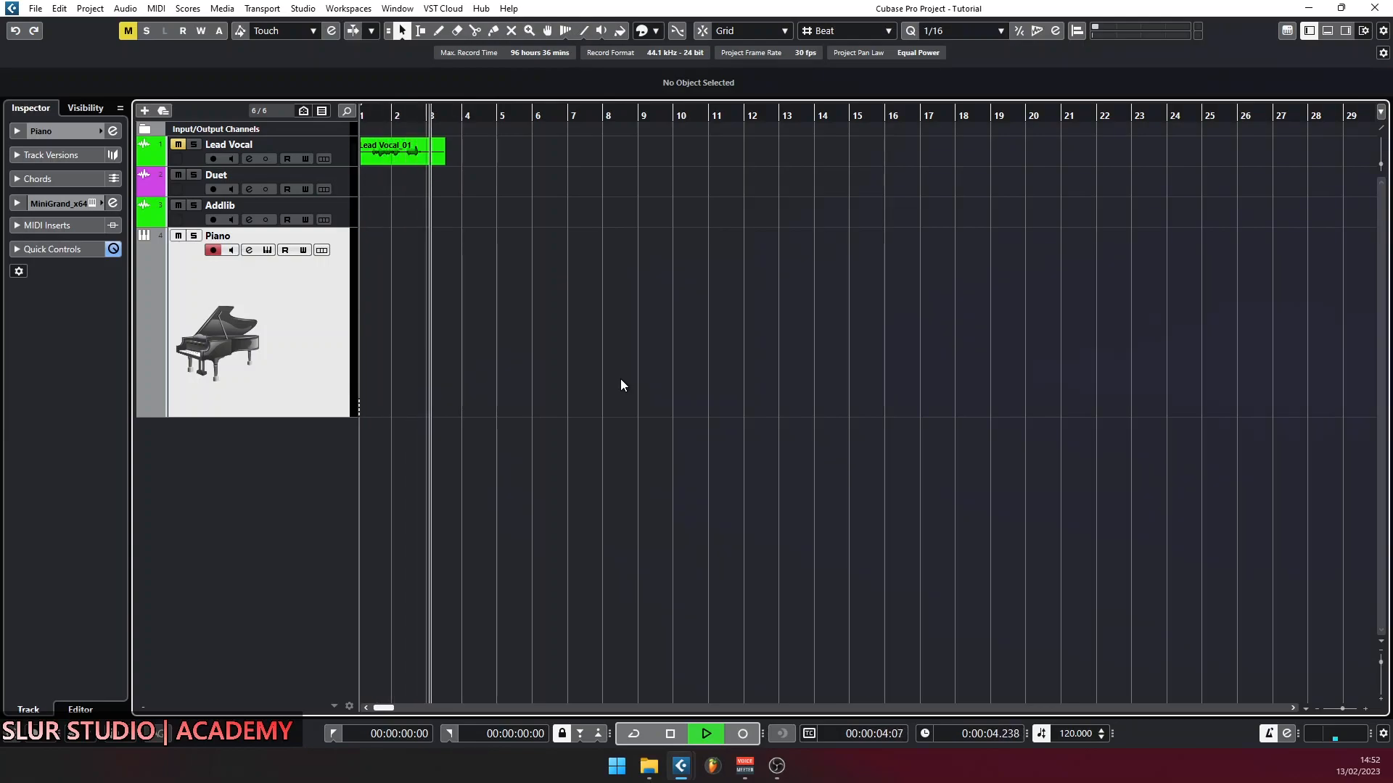
{"action": "key", "text": "space"}
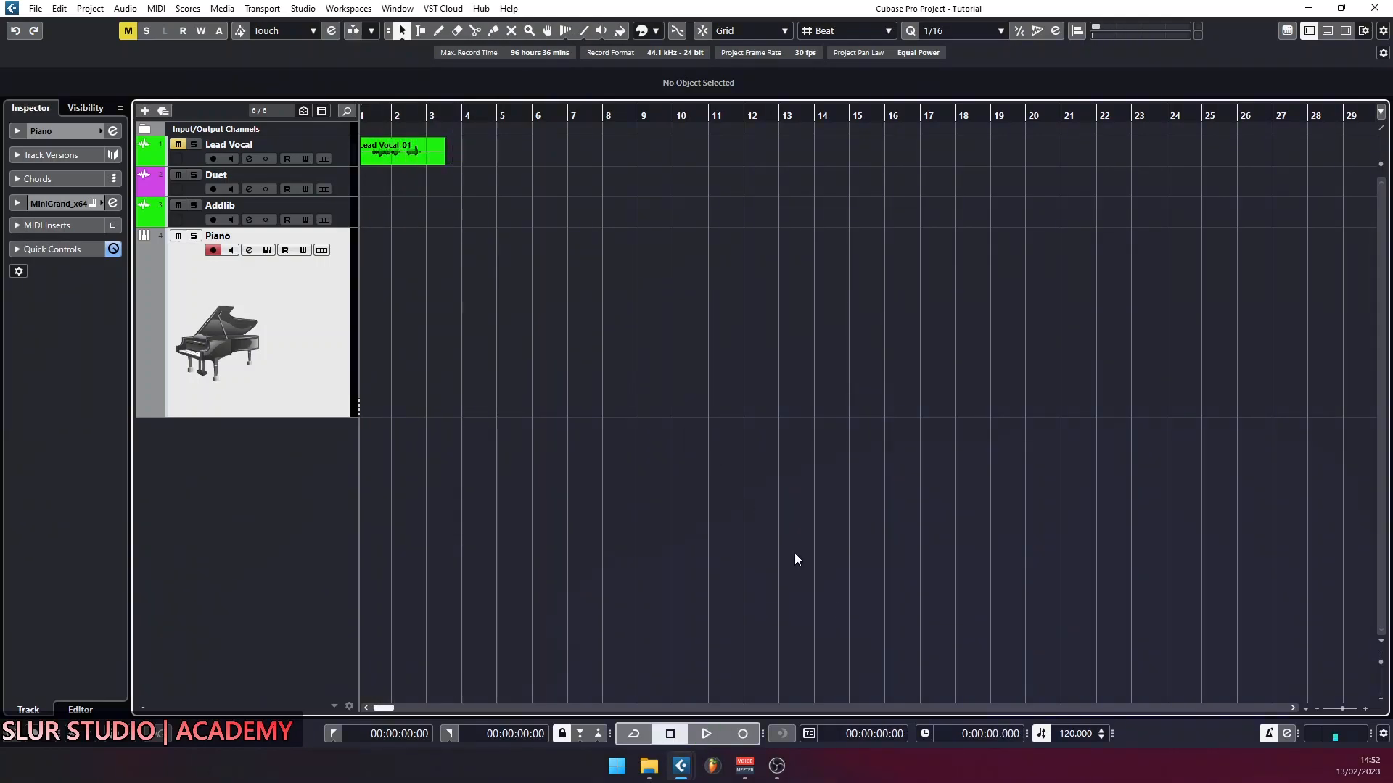
Step: Try the metronome at a tempo of 101, raise it to 135 during playback, and stop
{"action": "mouse_move", "coordinate": [1070, 738]}
{"action": "left_mouse_down"}
{"action": "mouse_move", "coordinate": [1078, 690]}
{"action": "mouse_move", "coordinate": [1077, 746]}
{"action": "mouse_move", "coordinate": [1074, 733]}
{"action": "left_mouse_up"}
{"action": "key", "text": "space"}
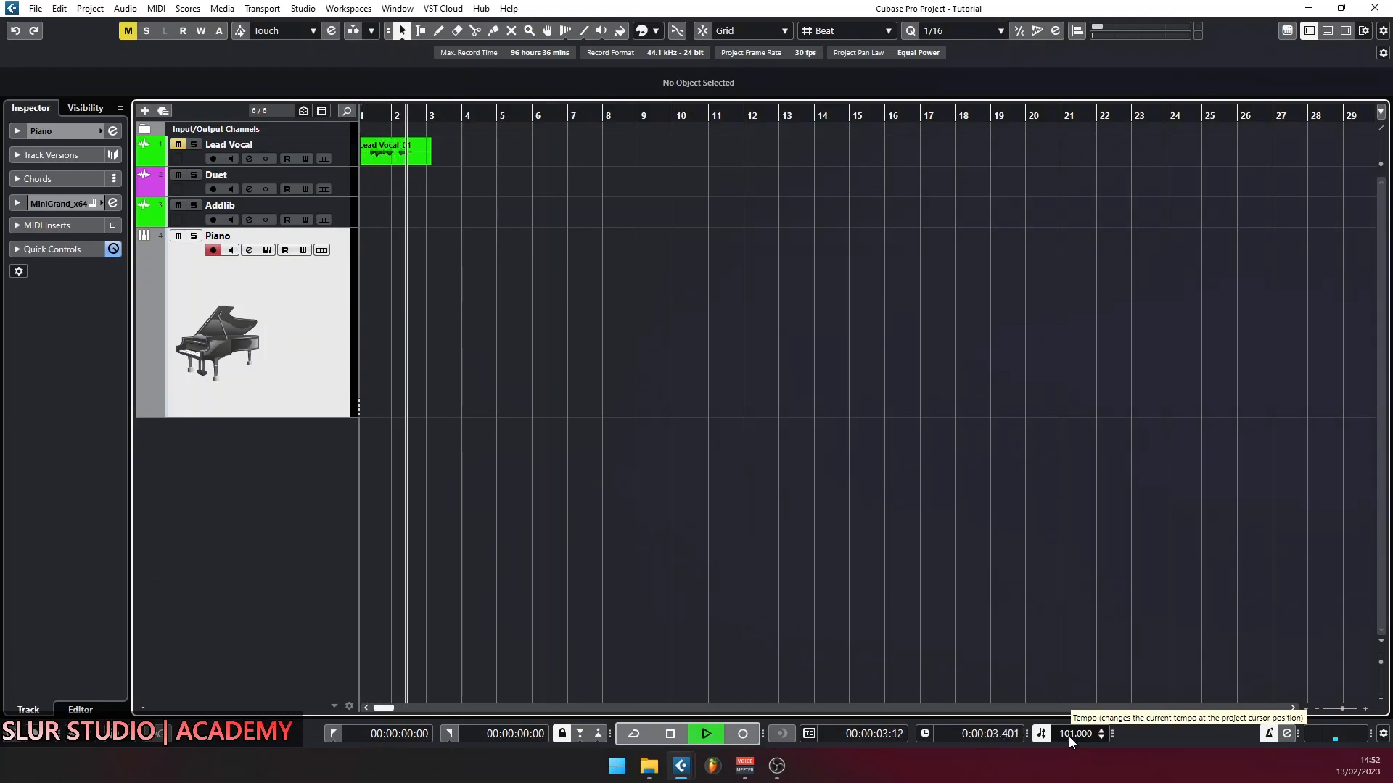
{"action": "left_click_drag", "start_coordinate": [1071, 733], "coordinate": [1074, 666]}
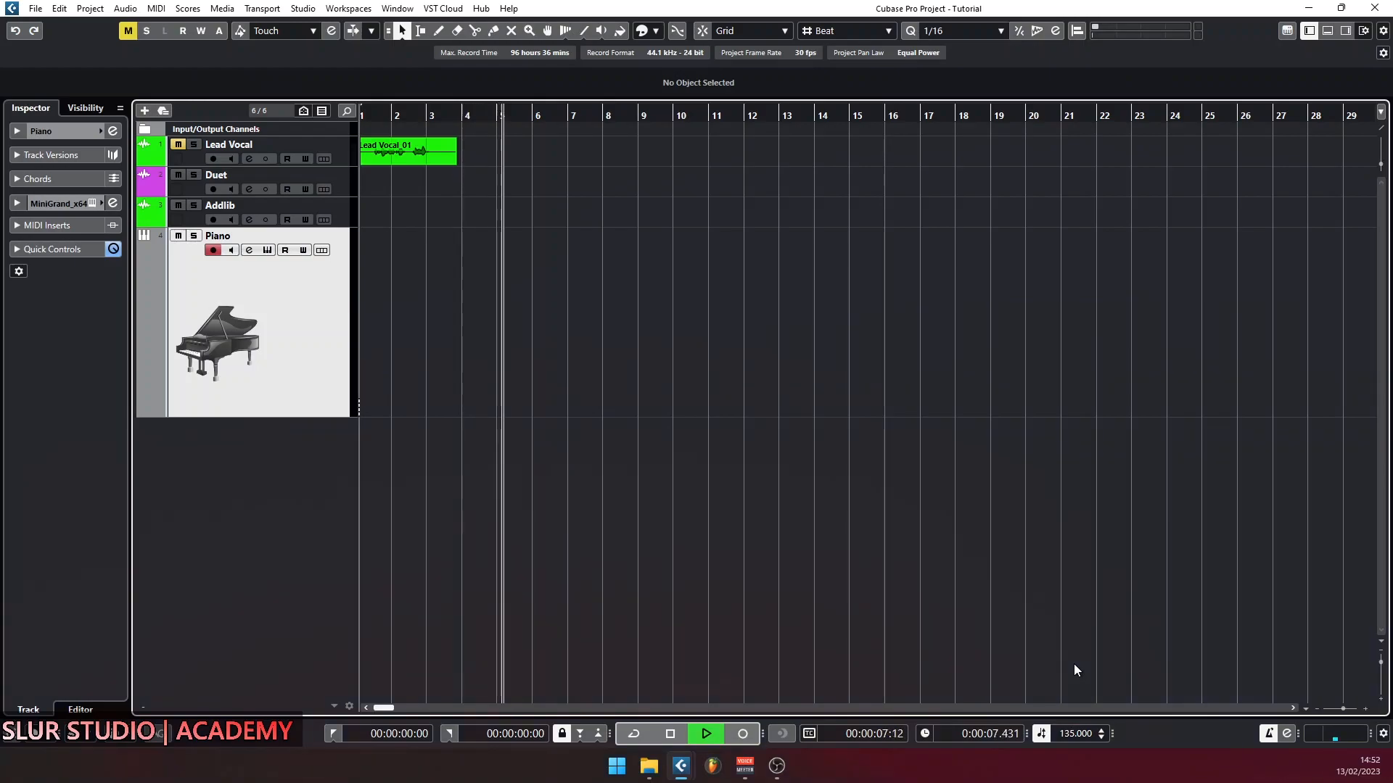
{"action": "key", "text": "space"}
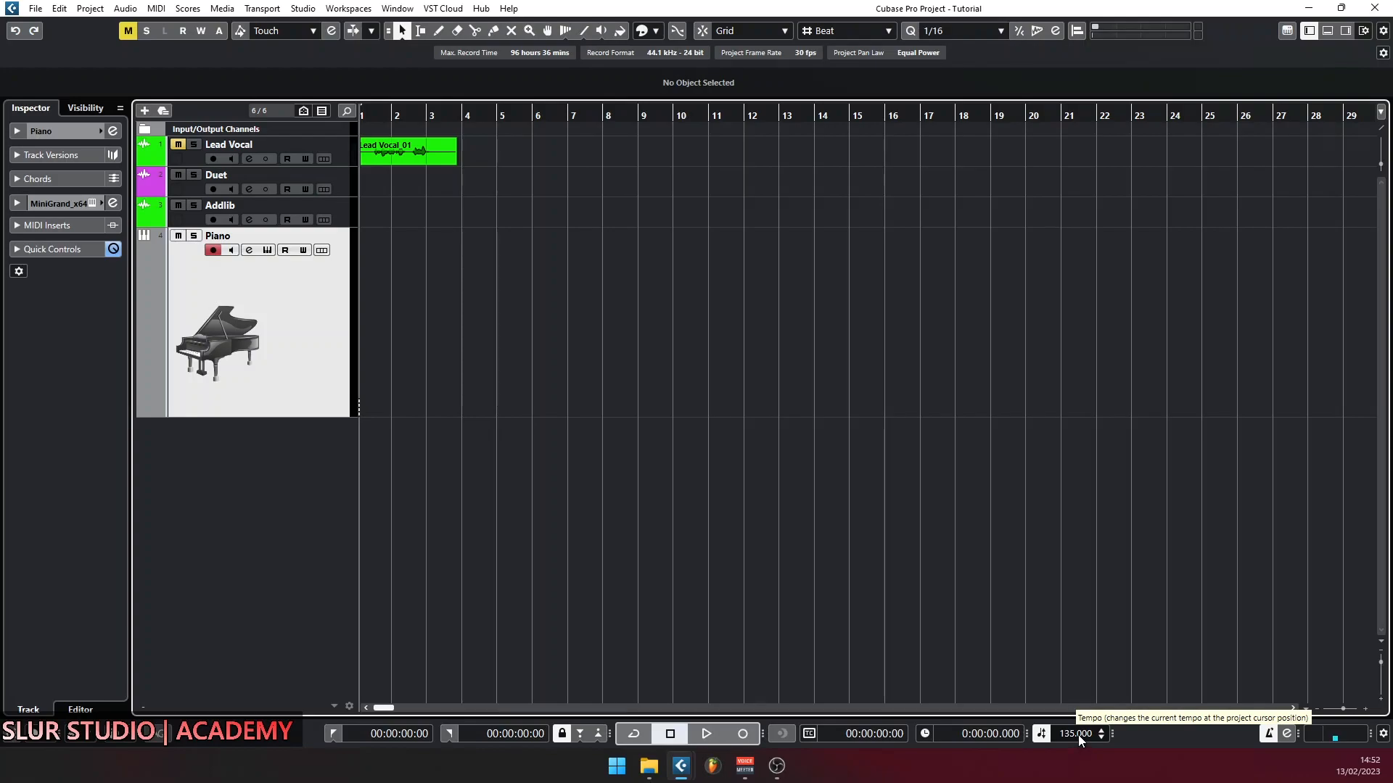
Step: Set the project tempo to 100 and start playback to hear the click
{"action": "left_click", "coordinate": [1078, 734]}
{"action": "left_click_drag", "start_coordinate": [1073, 733], "coordinate": [1126, 732]}
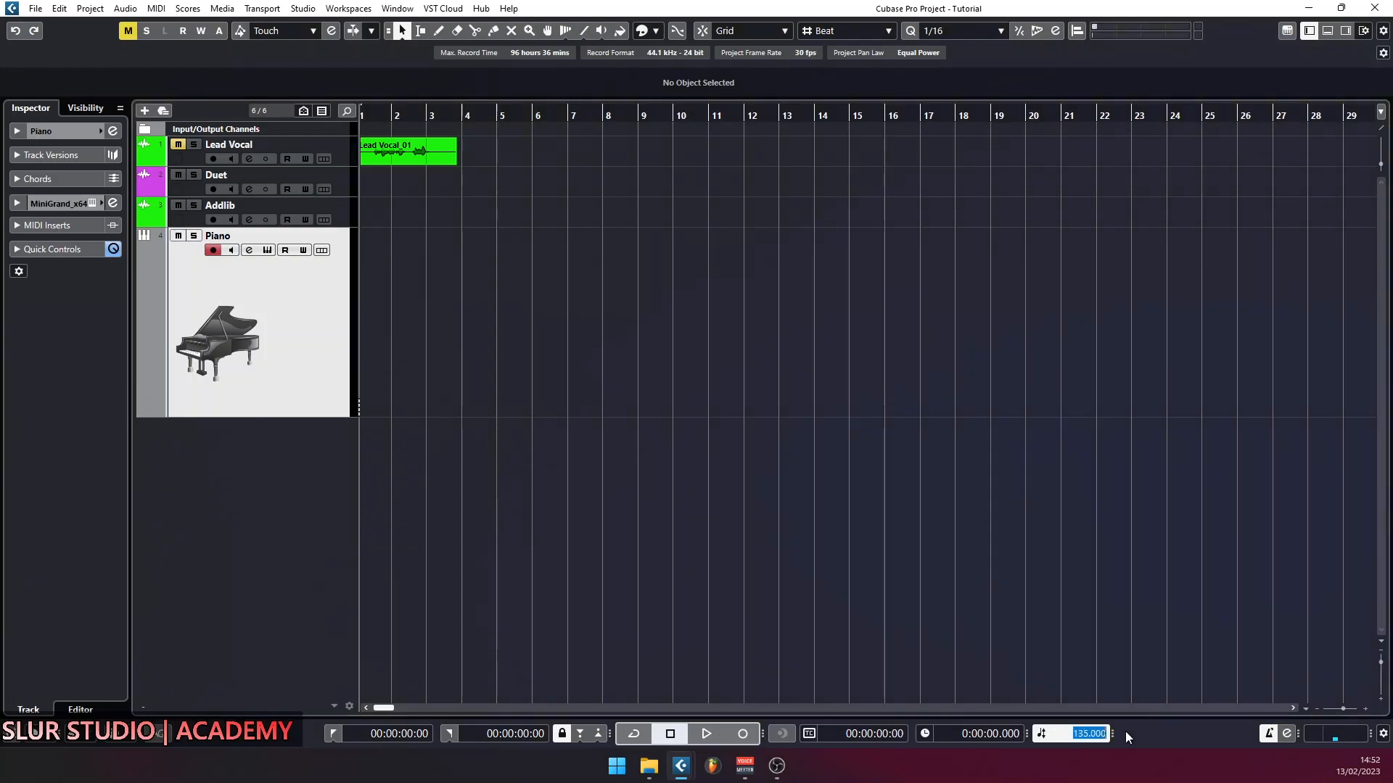
{"action": "type", "text": "100"}
{"action": "key", "text": "Return"}
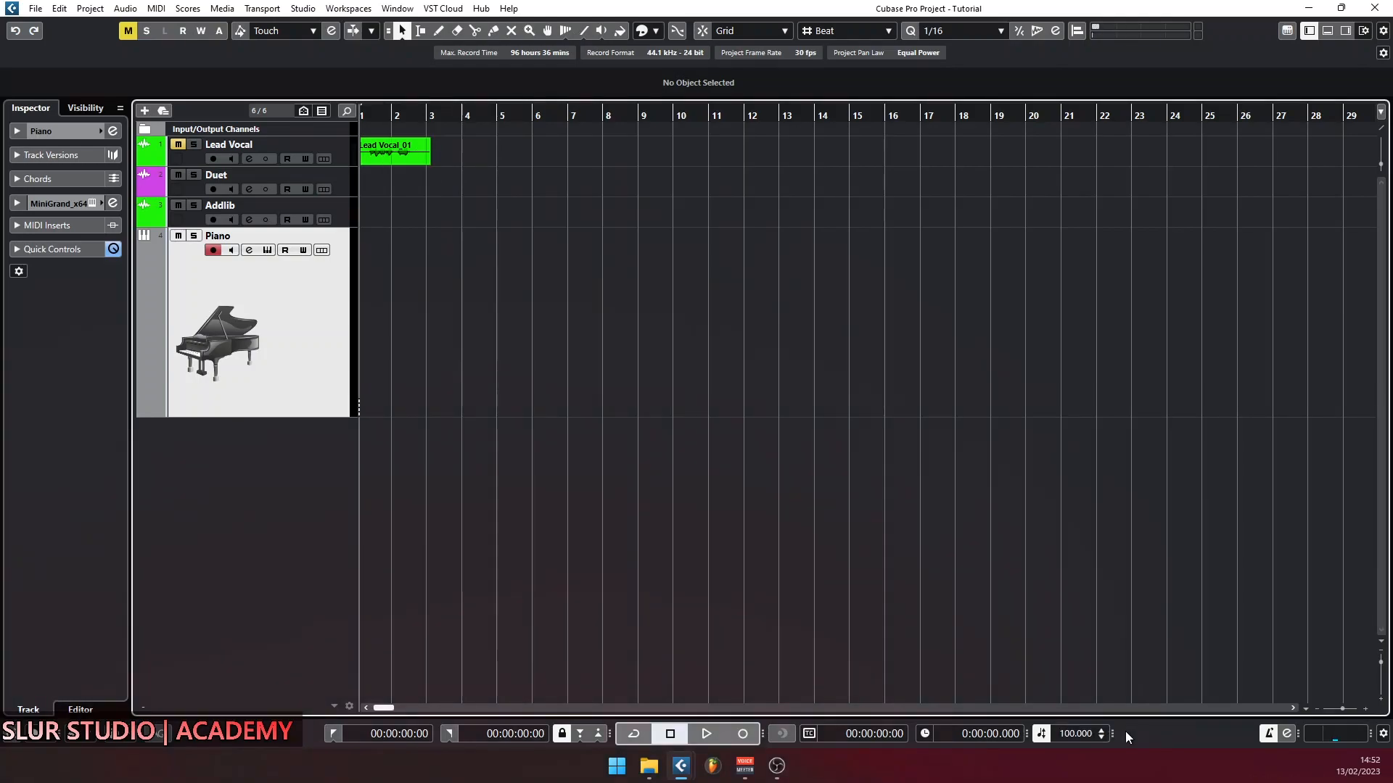
{"action": "key", "text": "space"}
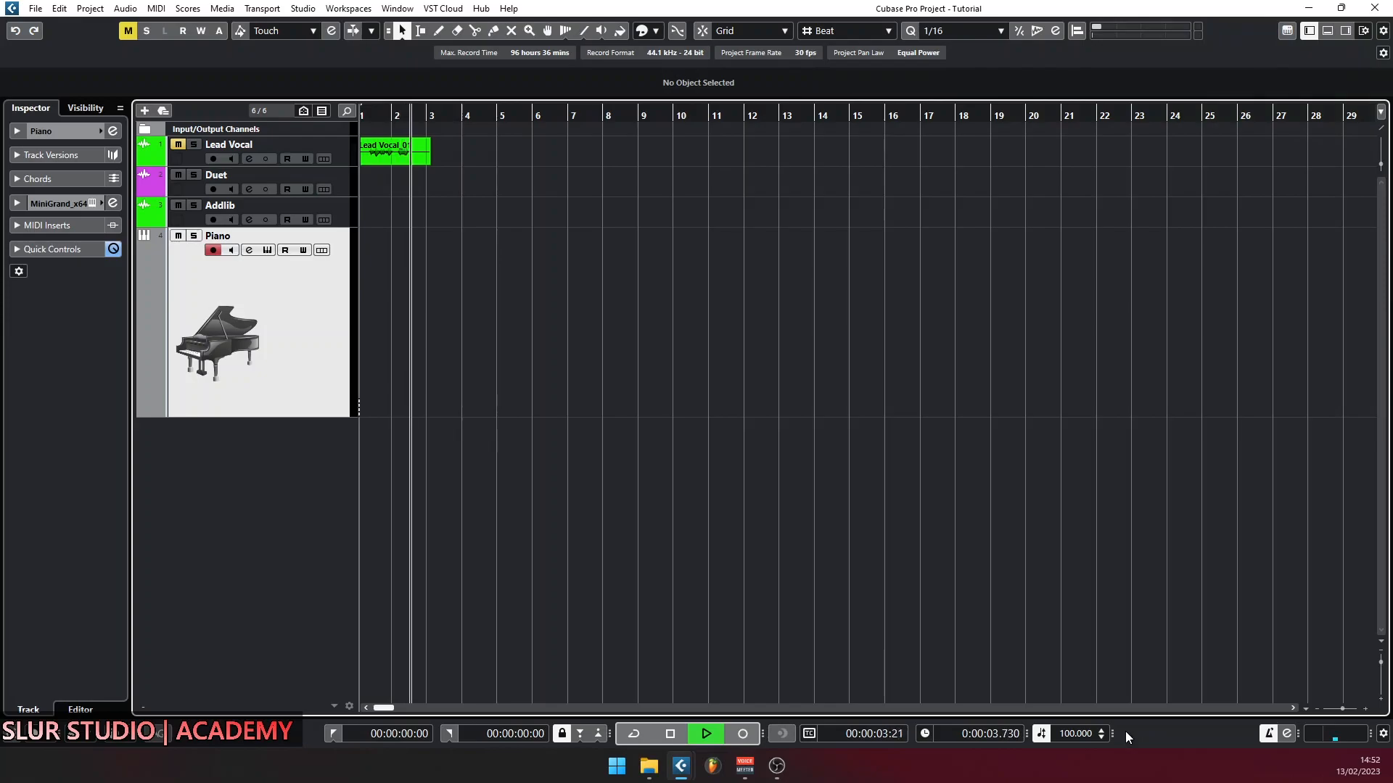
Step: Stop playback, tap out a tempo of about 118.6 BPM in the Beat Calculator, and close it without inserting the tempo
{"action": "key", "text": "space"}
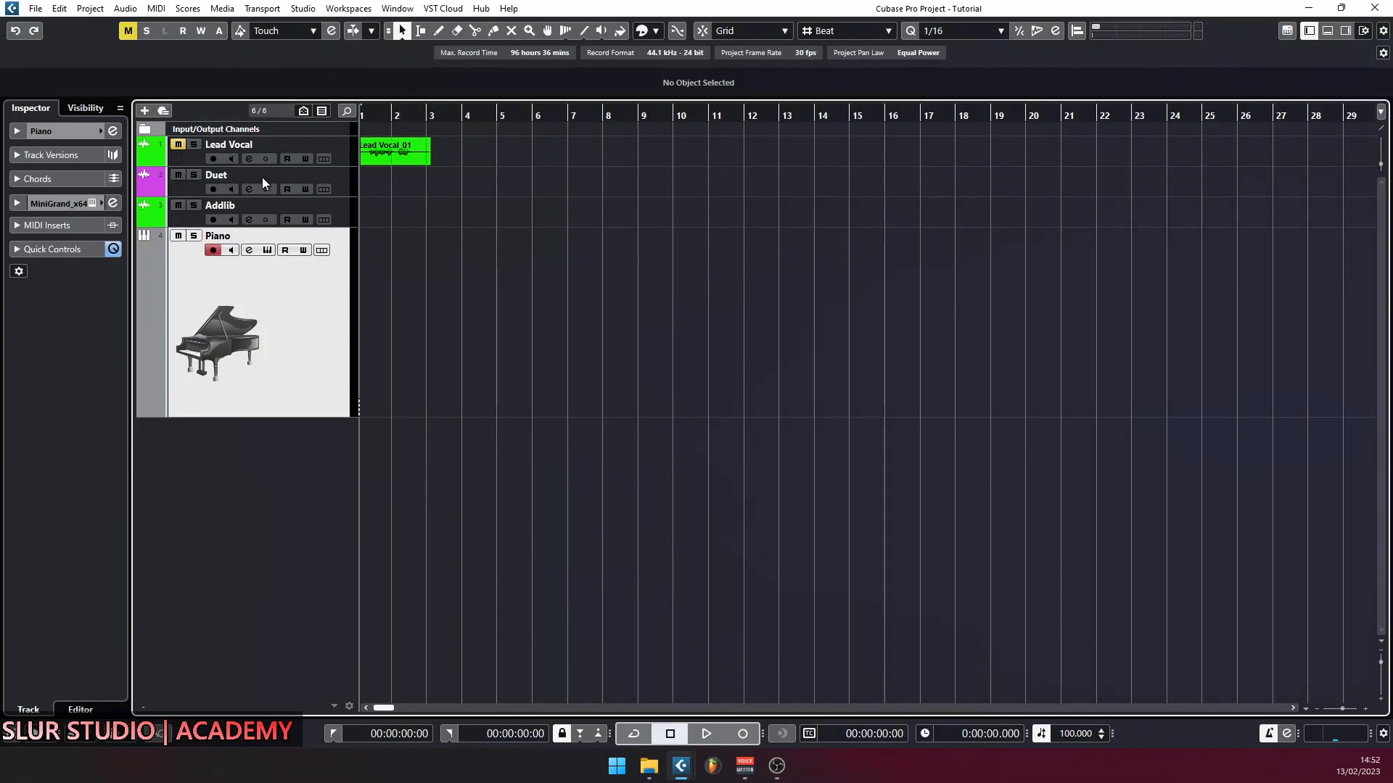
{"action": "left_click", "coordinate": [90, 10]}
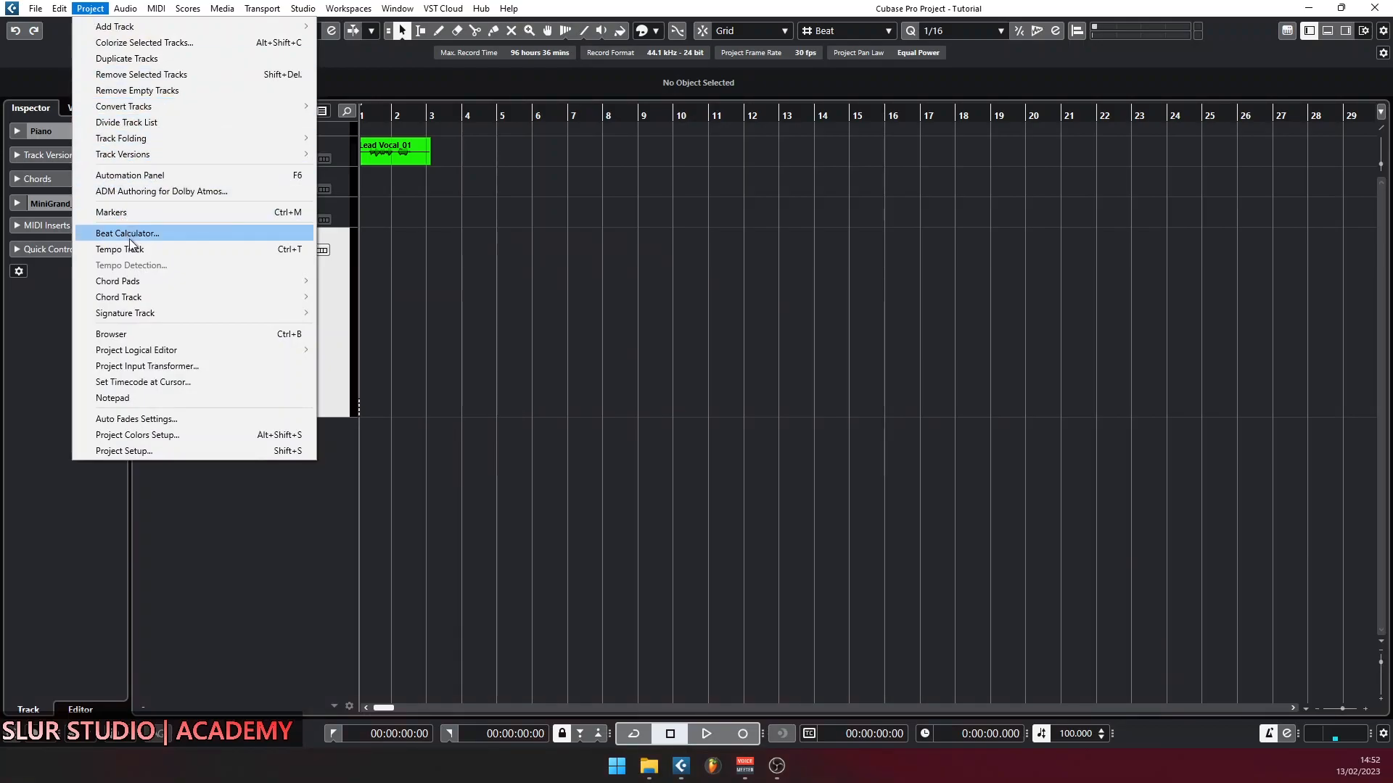
{"action": "left_click", "coordinate": [203, 233]}
{"action": "left_click_drag", "start_coordinate": [878, 617], "coordinate": [808, 250]}
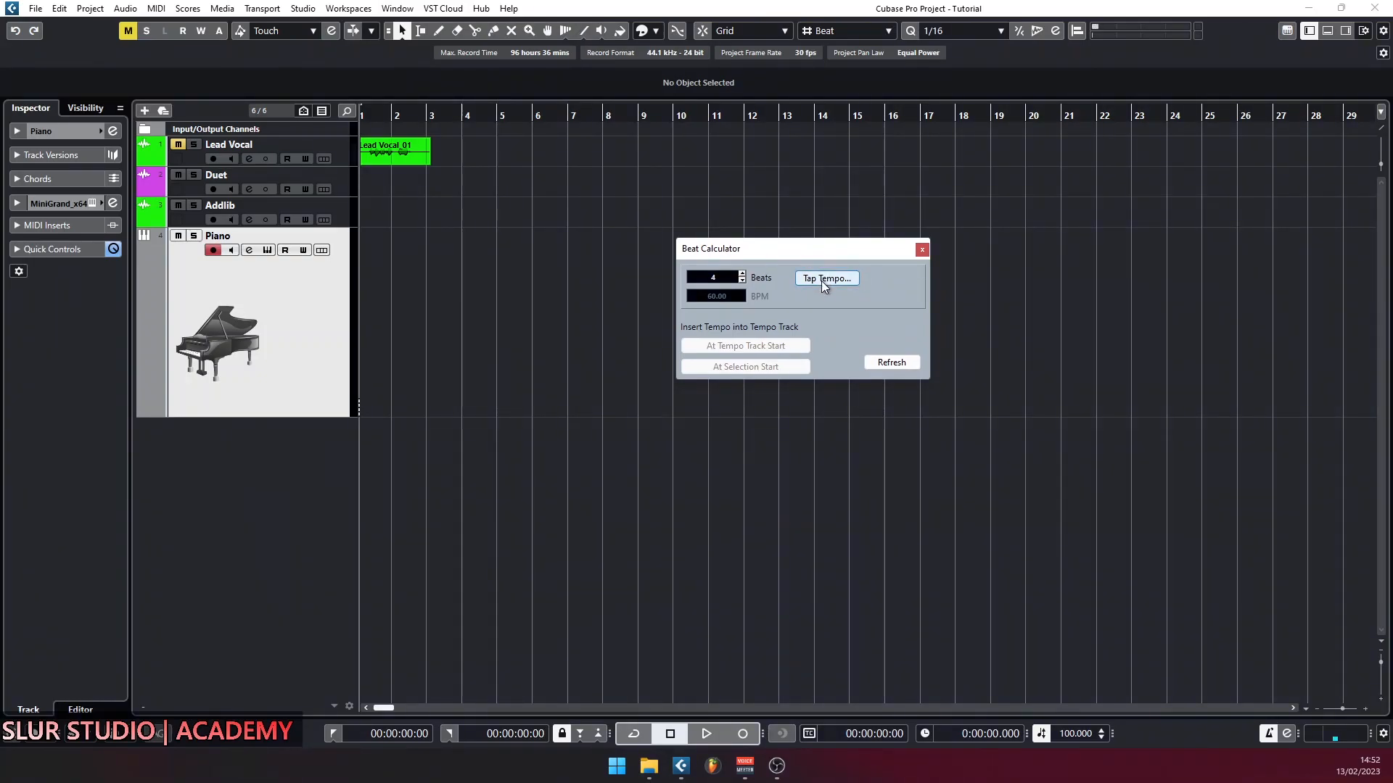
{"action": "left_click", "coordinate": [821, 281]}
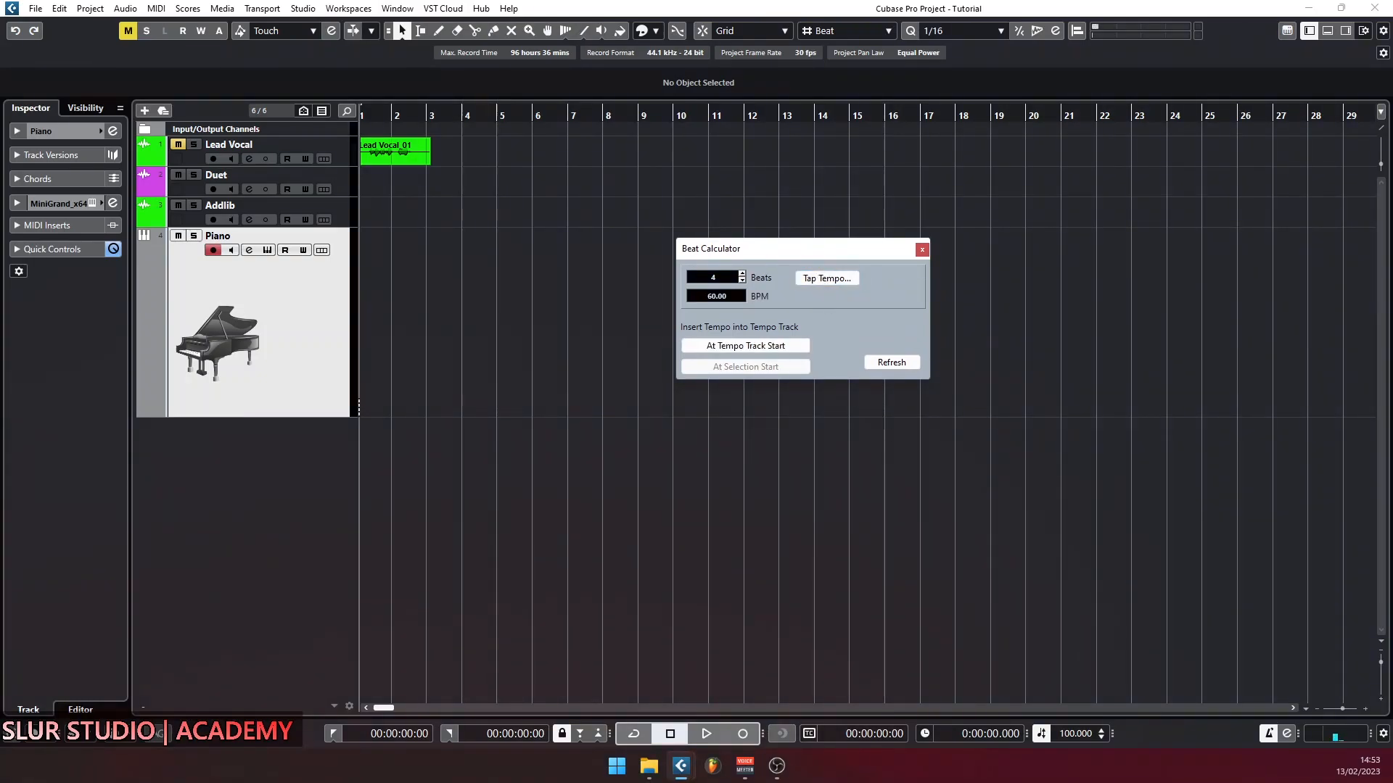
{"action": "left_click_drag", "start_coordinate": [885, 404], "coordinate": [821, 405]}
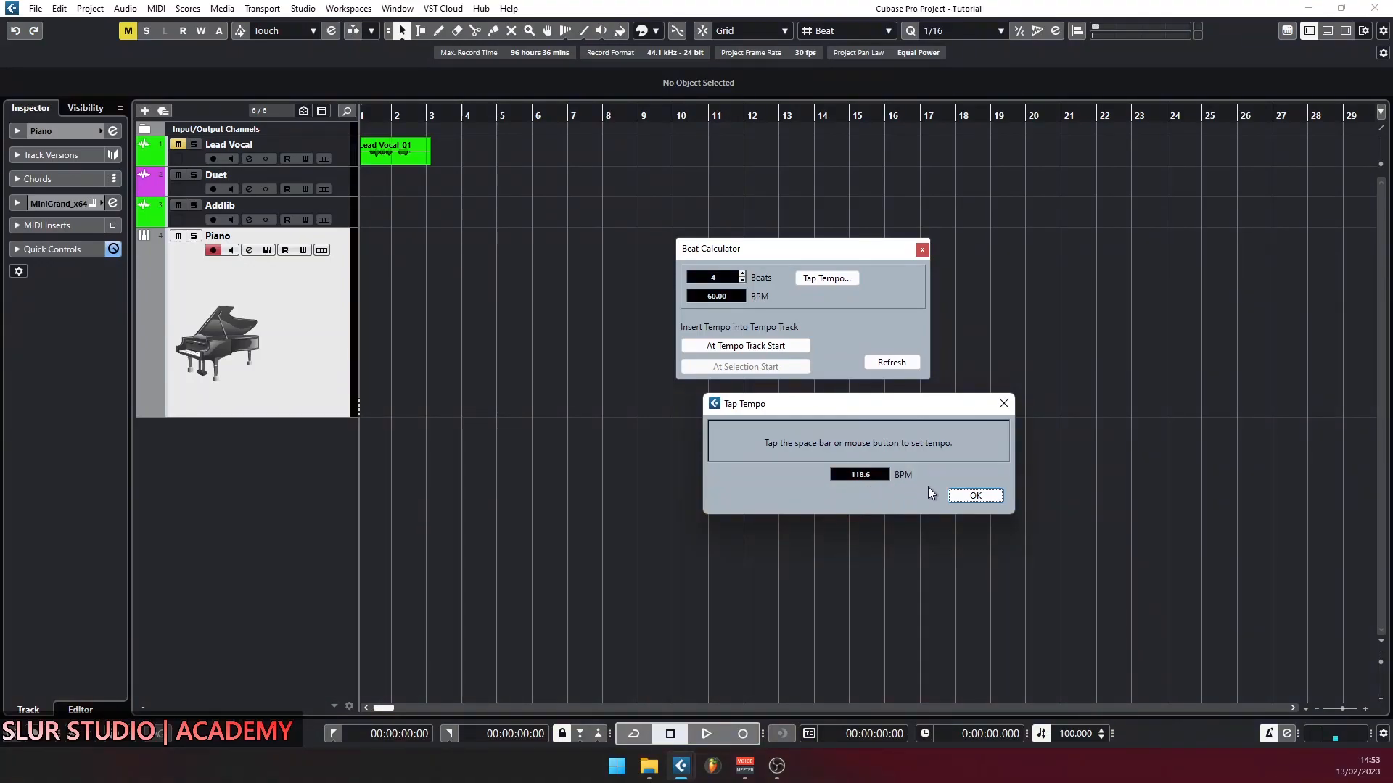
{"action": "left_click", "coordinate": [969, 499]}
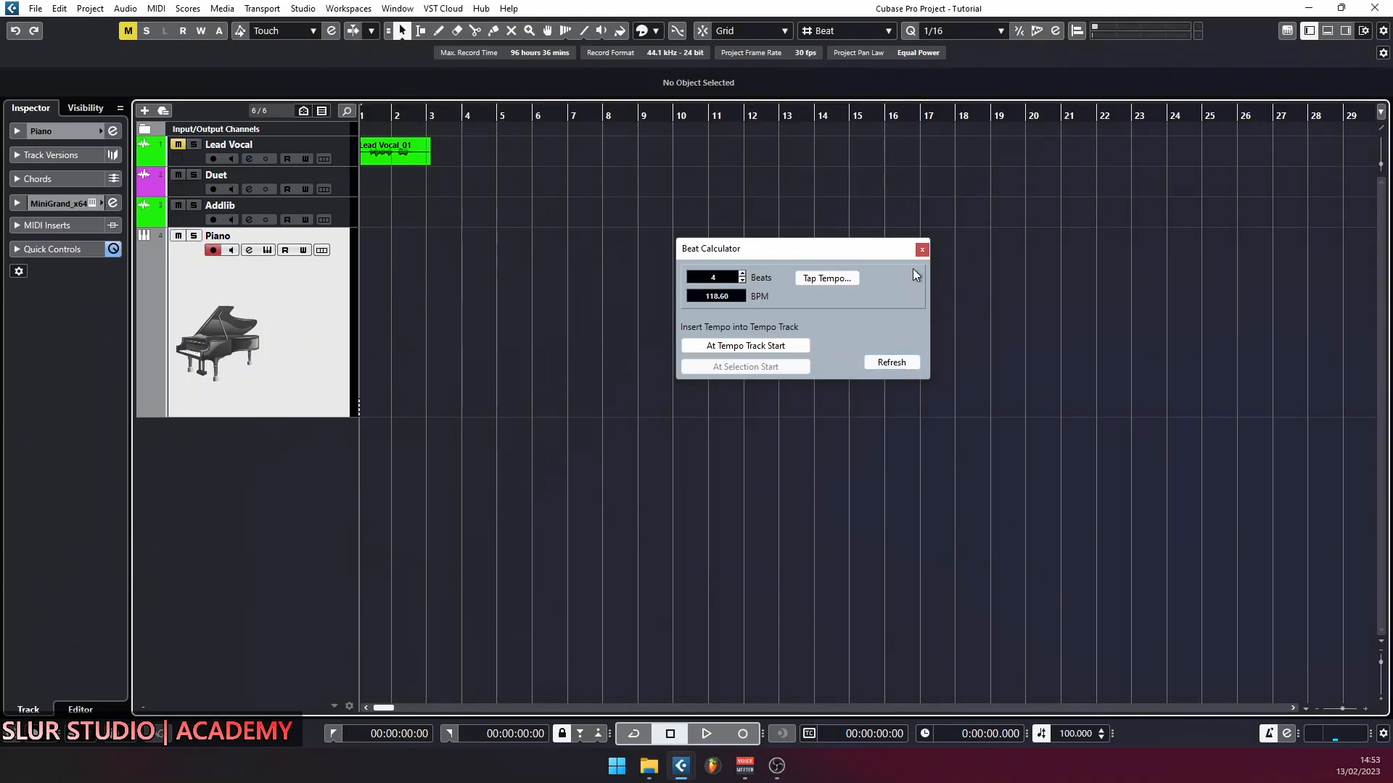
{"action": "left_click", "coordinate": [920, 251]}
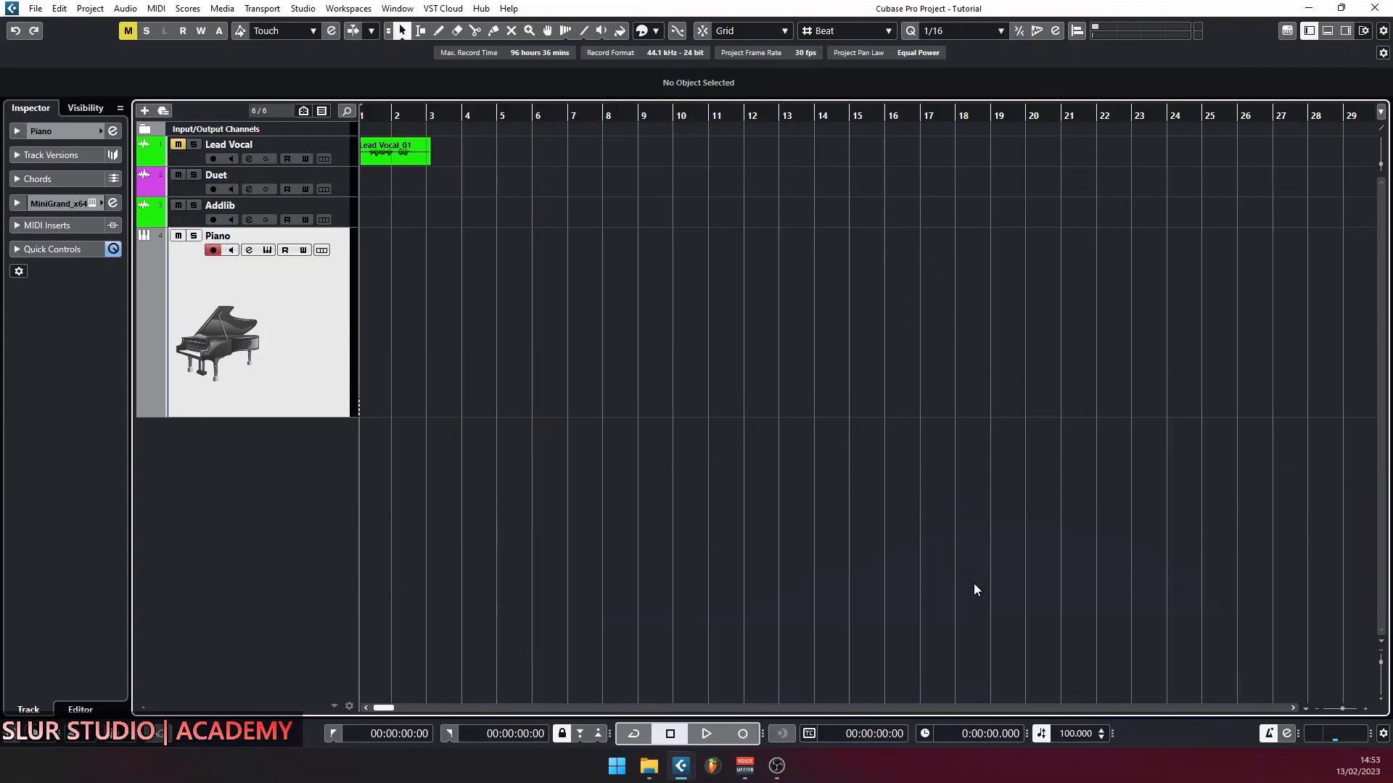
Step: Set the project tempo to 118
{"action": "double_click", "coordinate": [1067, 733]}
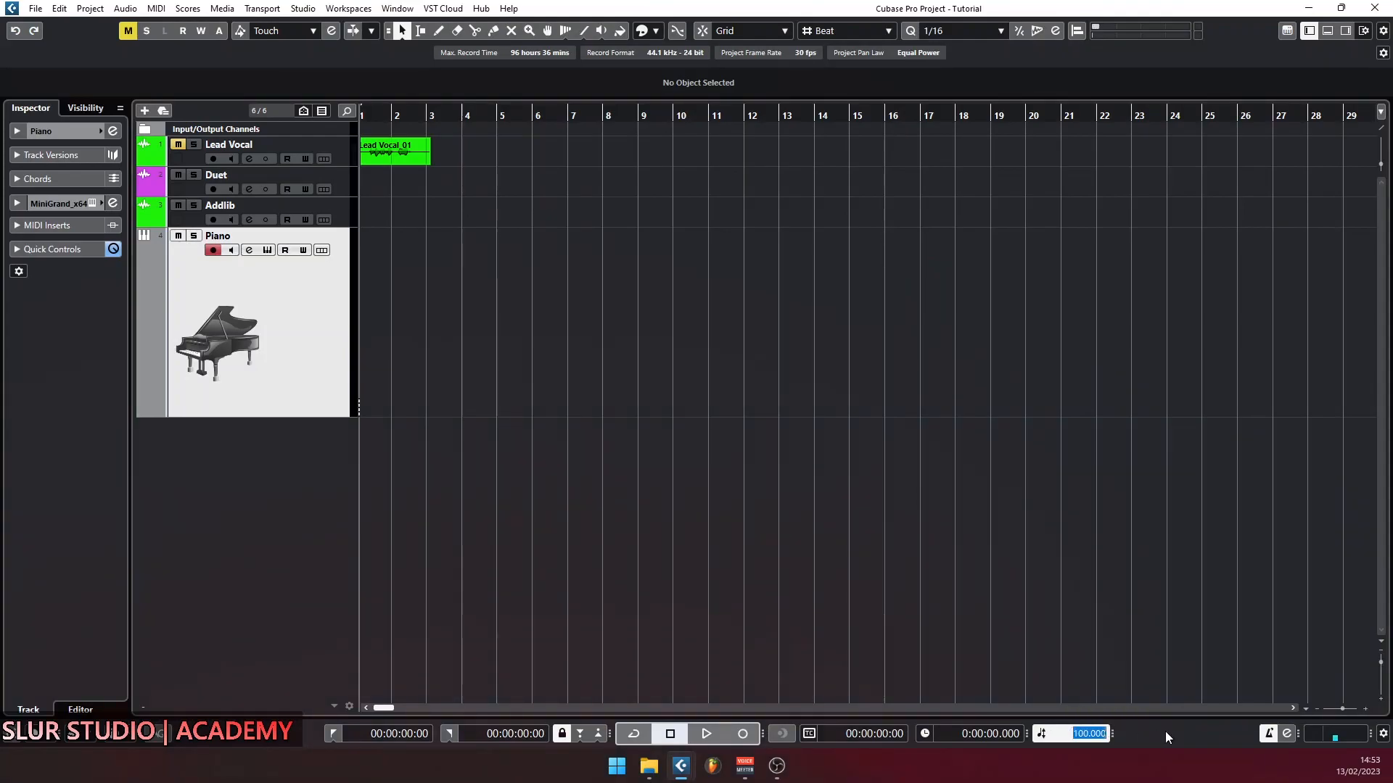
{"action": "type", "text": "118"}
{"action": "key", "text": "Return"}
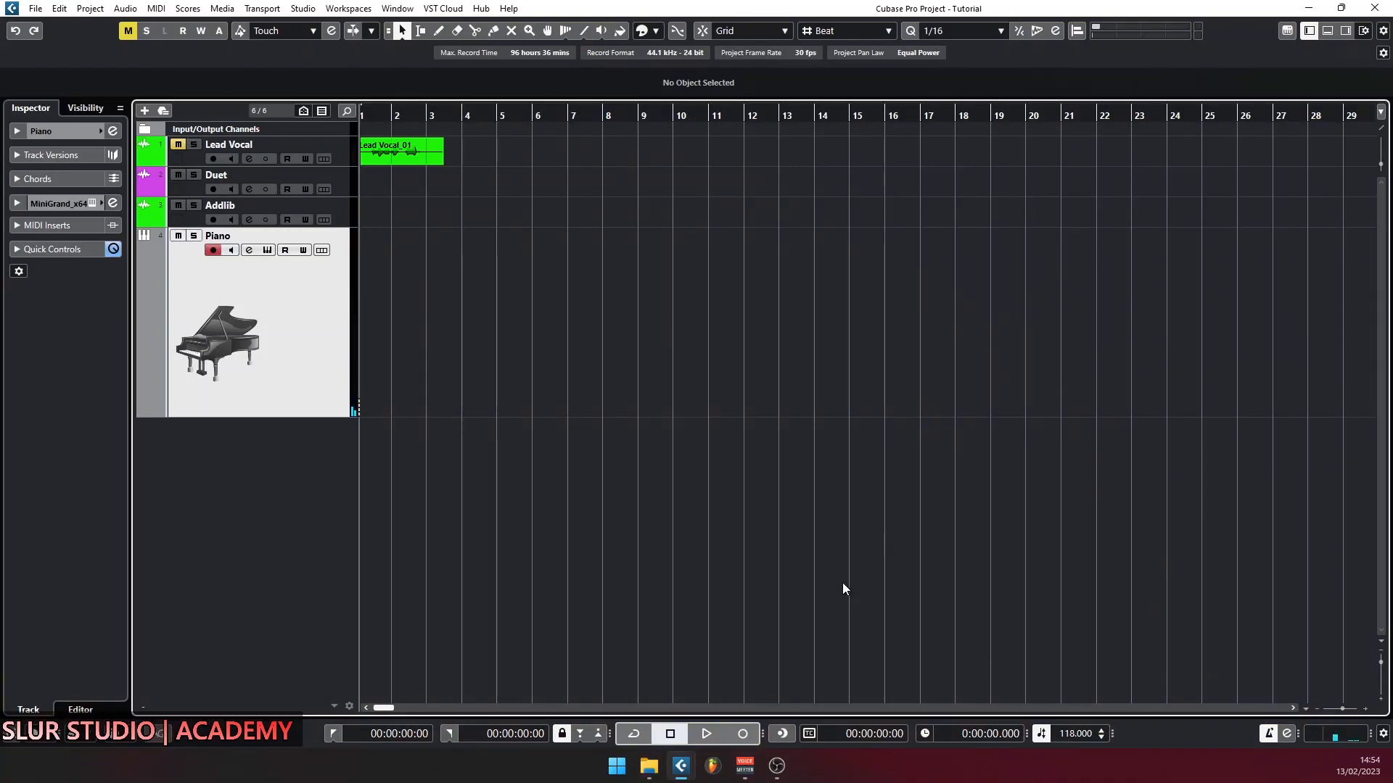
Step: Record a piano chord part about 11 bars long on the Piano track and open the recorded part in the Key Editor
{"action": "left_click", "coordinate": [743, 734]}
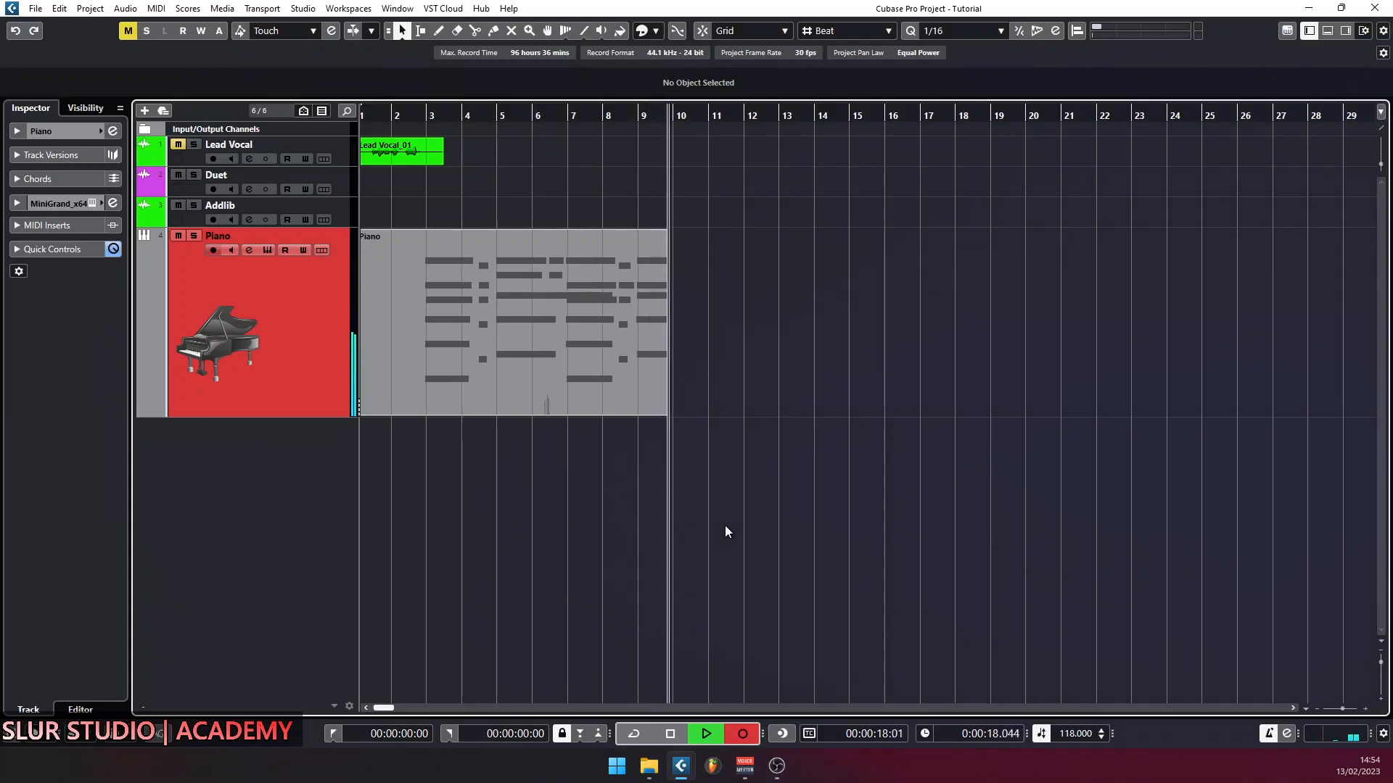
{"action": "key", "text": "space"}
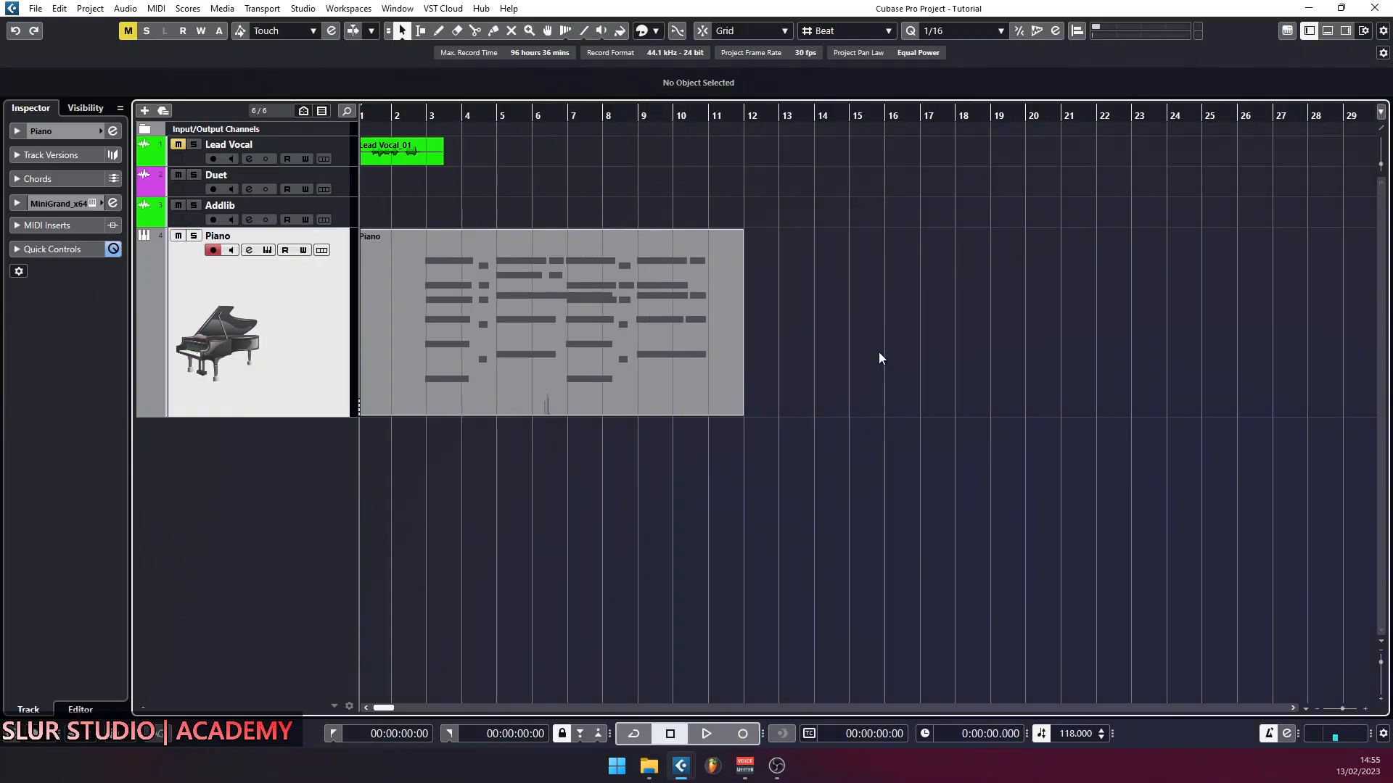
{"action": "left_click", "coordinate": [580, 324]}
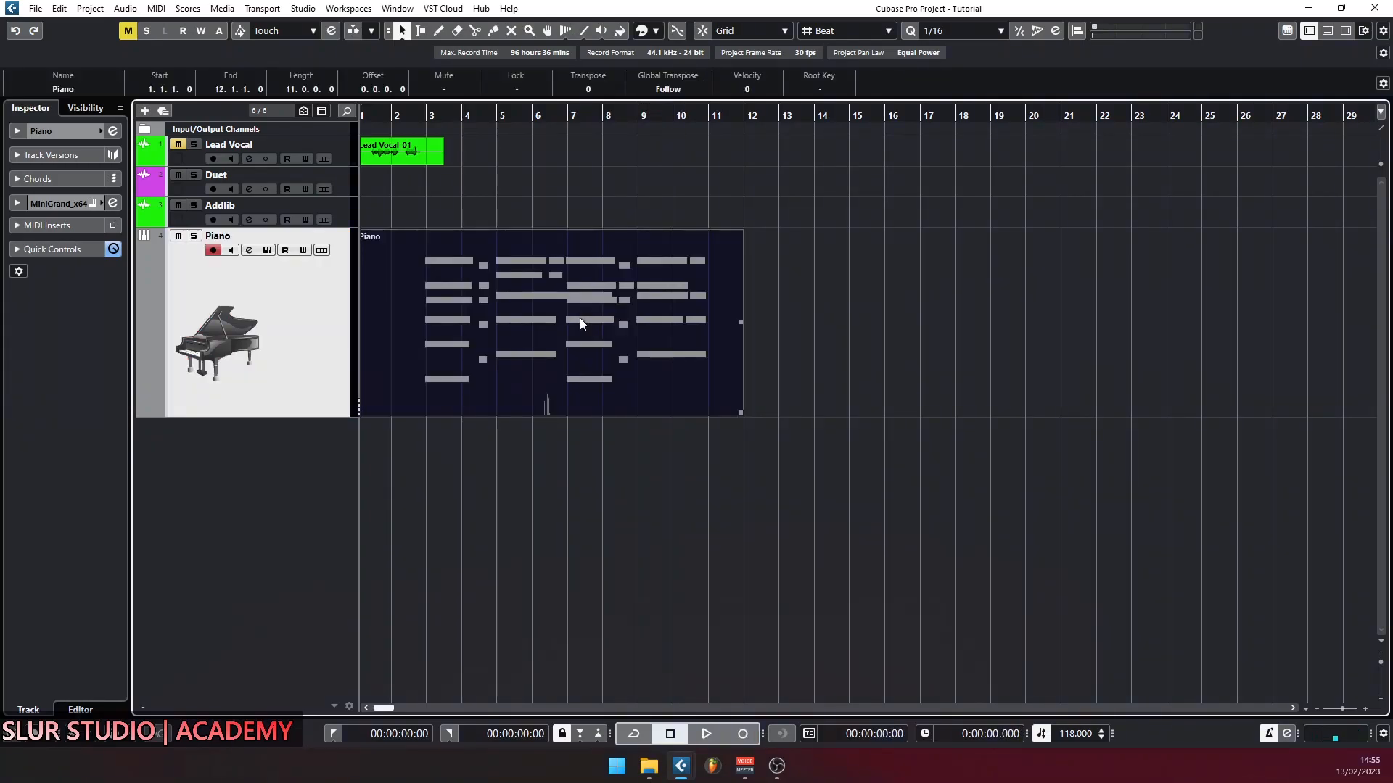
{"action": "double_click", "coordinate": [475, 326]}
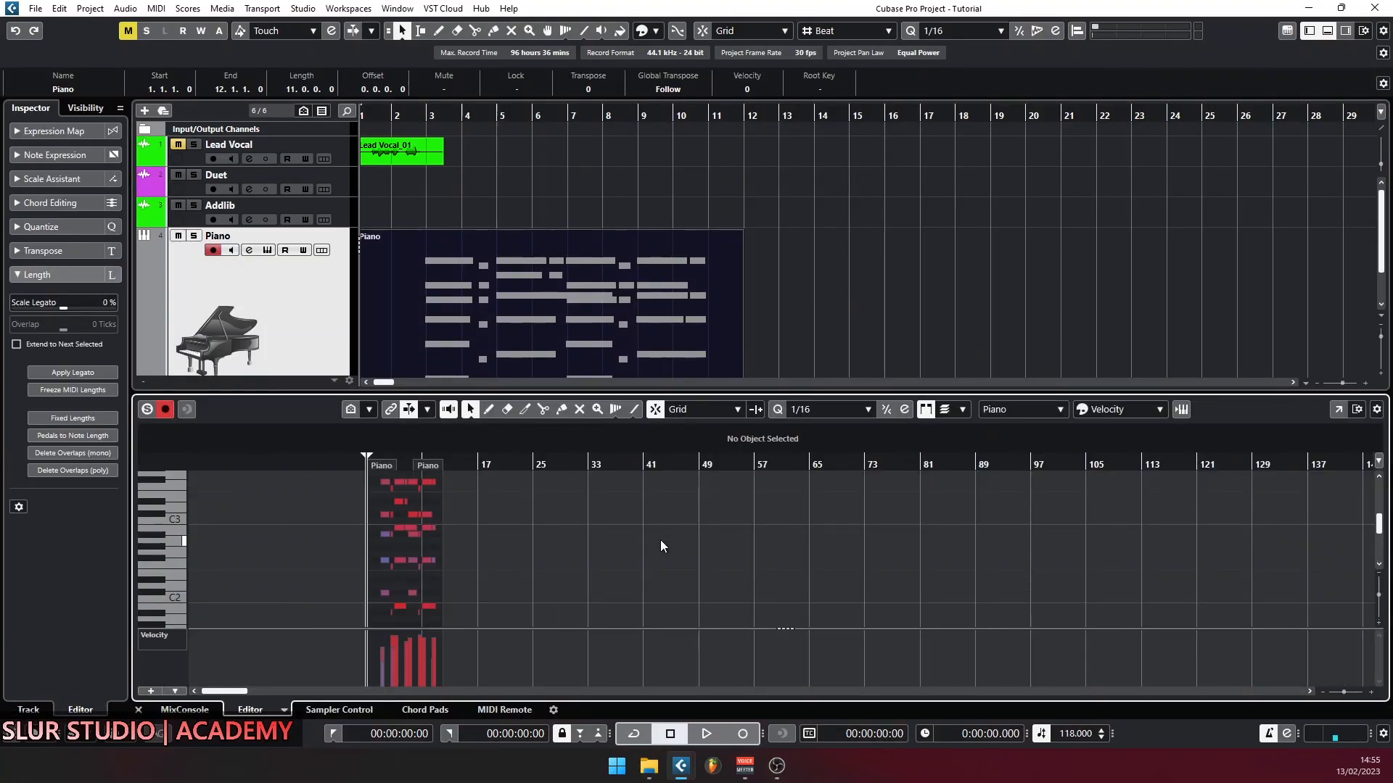
Step: Hide and restore the lower zone with the Key Editor, and toggle the left zone off and on
{"action": "left_click", "coordinate": [1328, 32]}
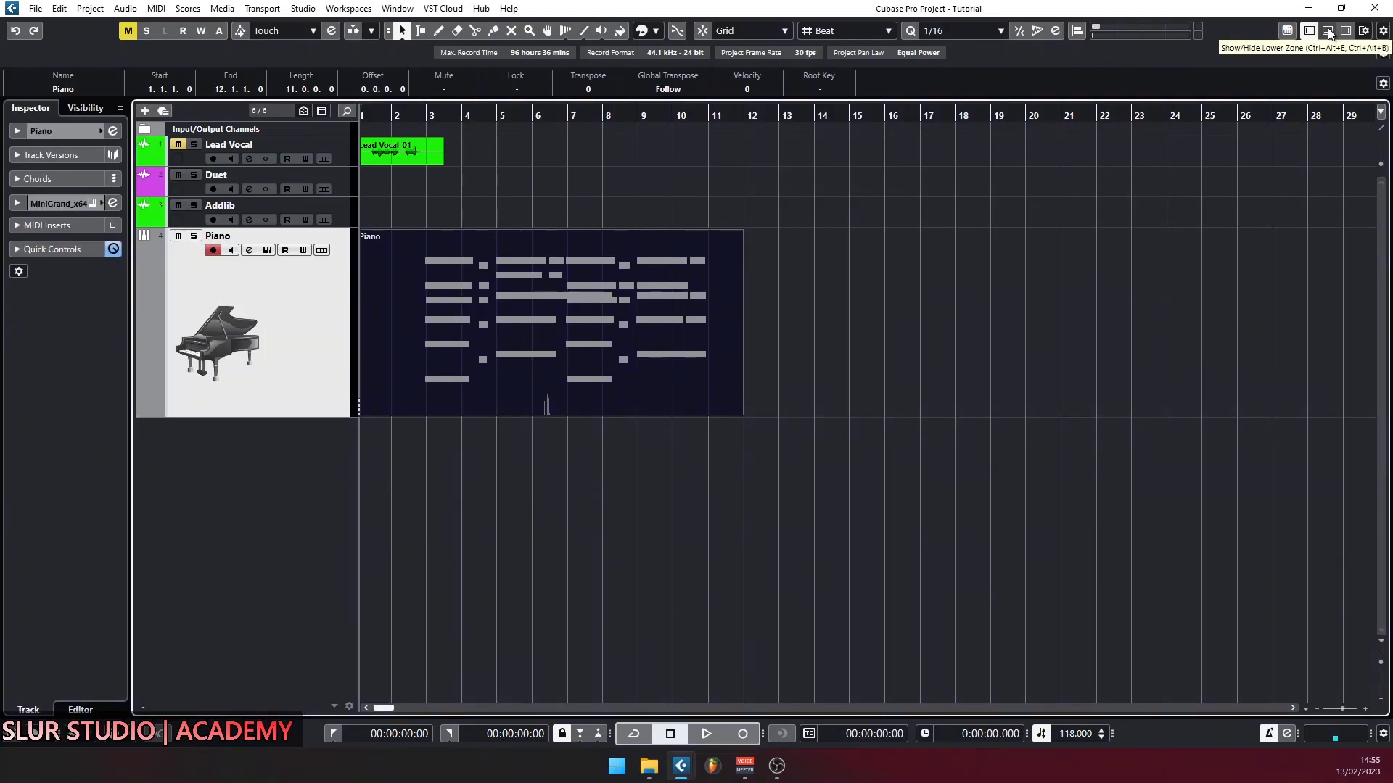
{"action": "left_click", "coordinate": [1328, 32]}
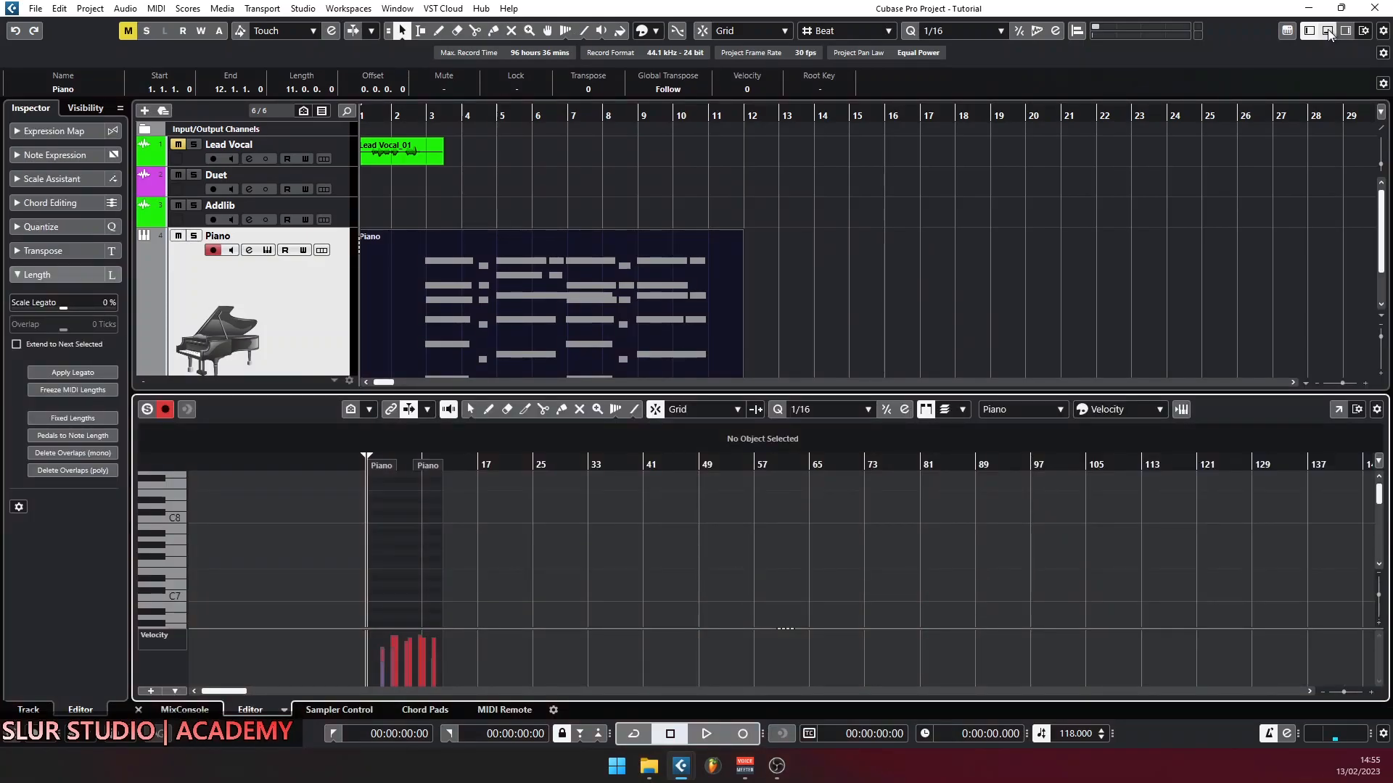
{"action": "left_click", "coordinate": [1308, 34]}
{"action": "left_click", "coordinate": [1309, 34]}
{"action": "left_click", "coordinate": [1308, 34]}
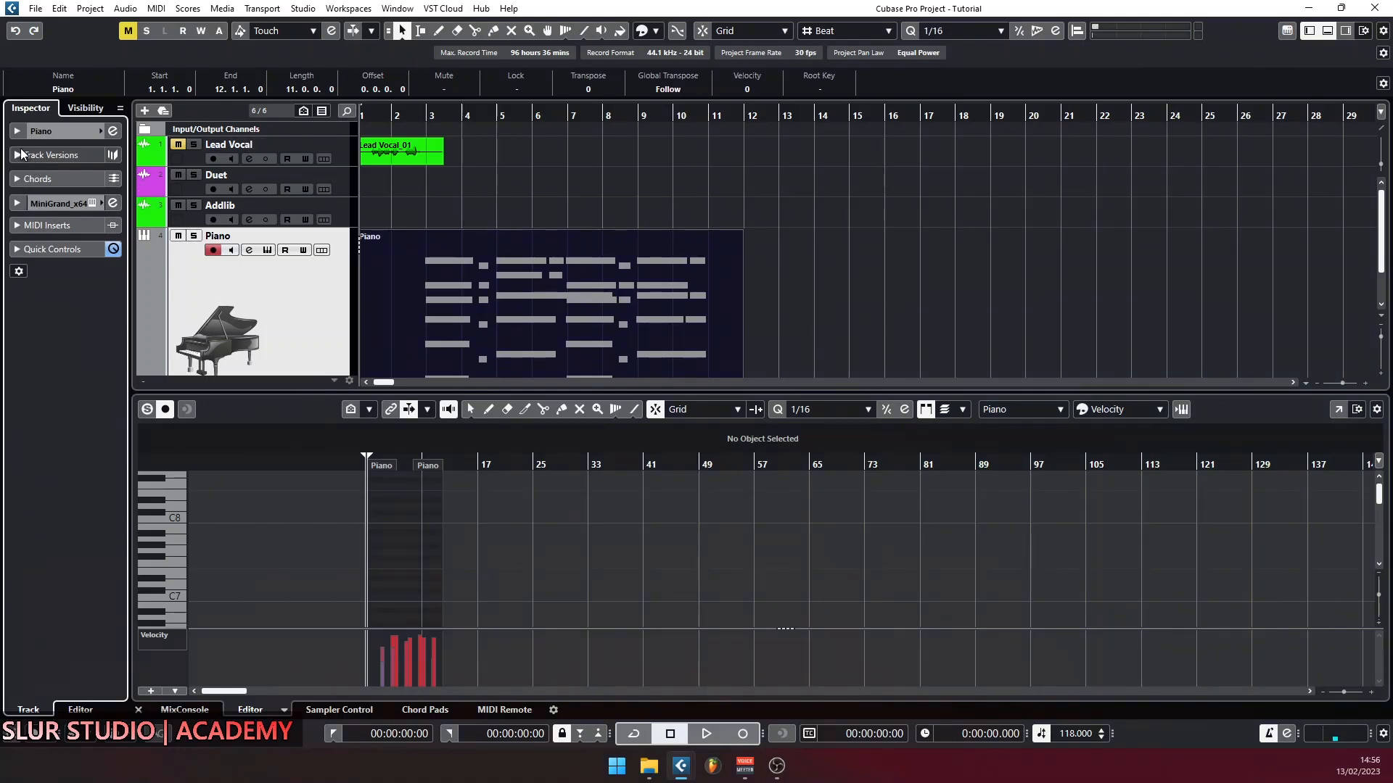
Step: Select the Piano track and look through its Chords, MIDI Inserts and Quick Controls inspector sections
{"action": "left_click", "coordinate": [296, 295]}
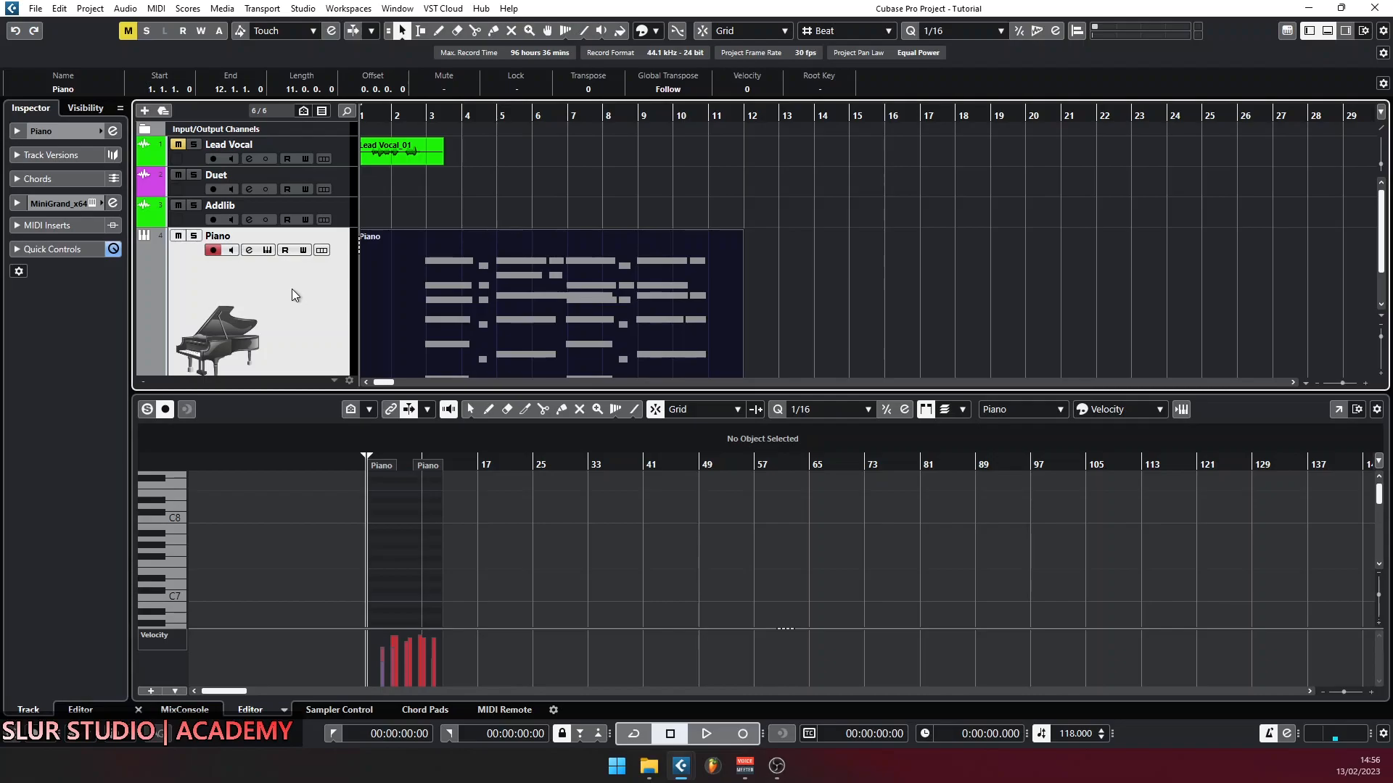
{"action": "left_click", "coordinate": [17, 179]}
{"action": "left_click", "coordinate": [17, 179]}
{"action": "left_click", "coordinate": [16, 224]}
{"action": "left_click", "coordinate": [16, 224]}
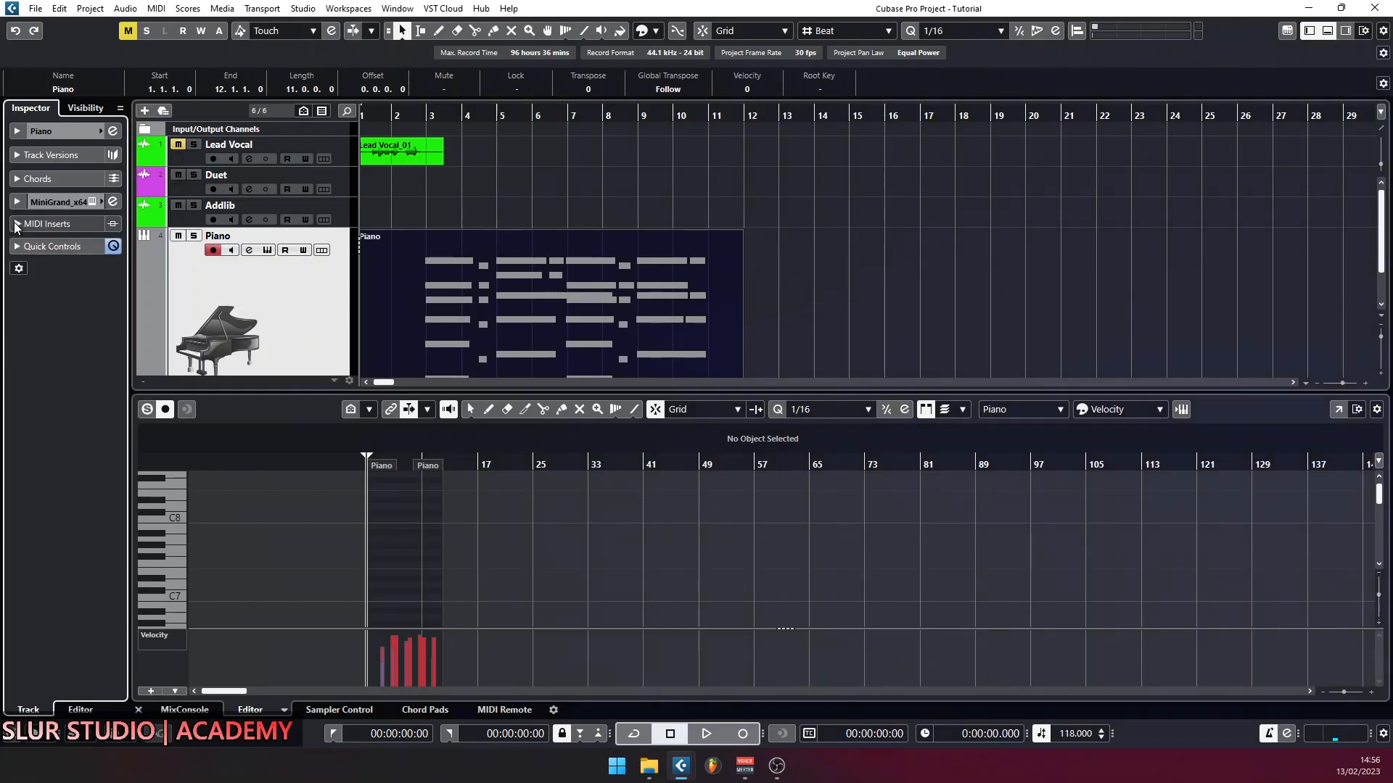
{"action": "left_click", "coordinate": [17, 247]}
Step: Examine the recorded piano notes of bars 1 to 12 in the Key Editor at different horizontal and vertical zoom levels
{"action": "left_click", "coordinate": [568, 578]}
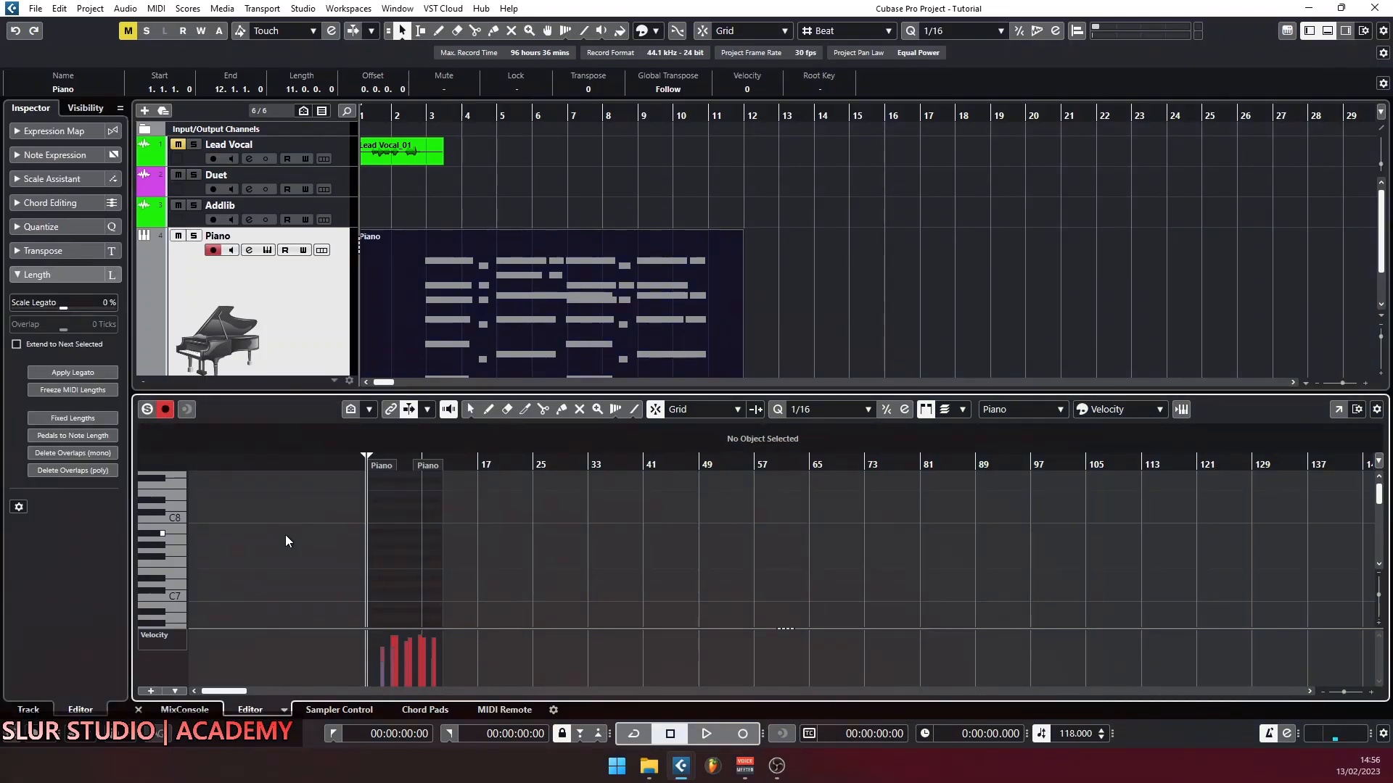
{"action": "scroll", "coordinate": [285, 535], "scroll_direction": "up", "scroll_amount": 2}
{"action": "scroll", "coordinate": [363, 543], "scroll_direction": "down", "scroll_amount": 6}
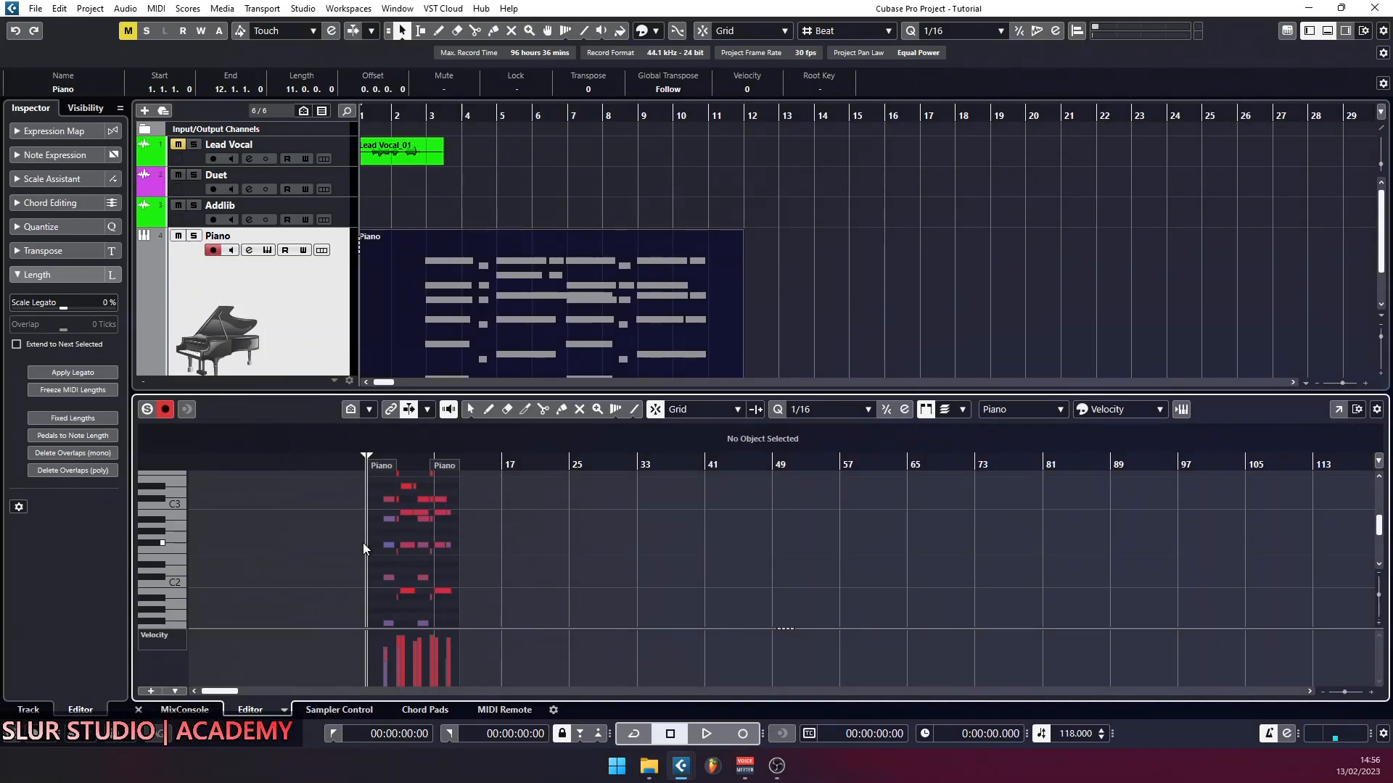
{"action": "scroll", "coordinate": [363, 542], "scroll_direction": "up", "scroll_amount": 7}
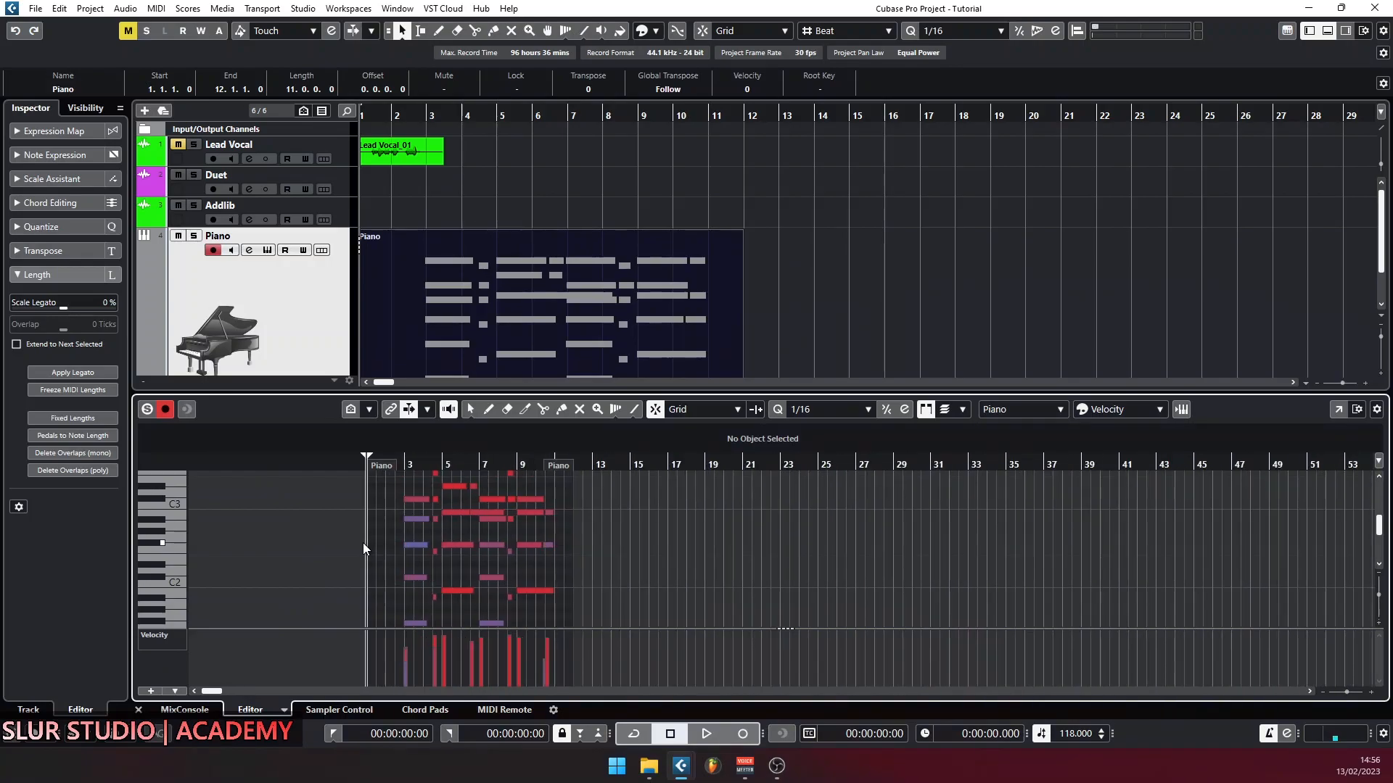
{"action": "scroll", "coordinate": [486, 548], "scroll_direction": "up", "scroll_amount": 4}
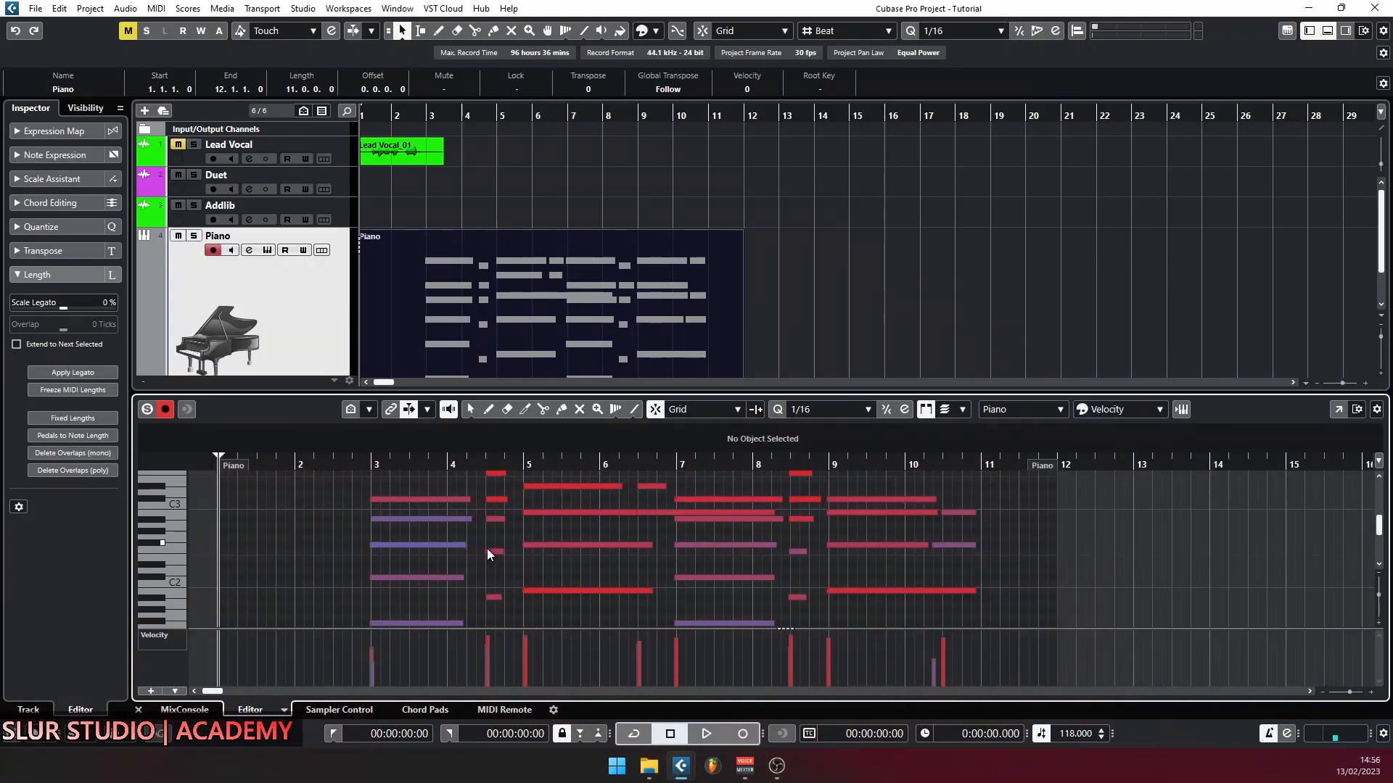
{"action": "scroll", "coordinate": [486, 548], "scroll_direction": "left", "scroll_amount": 5}
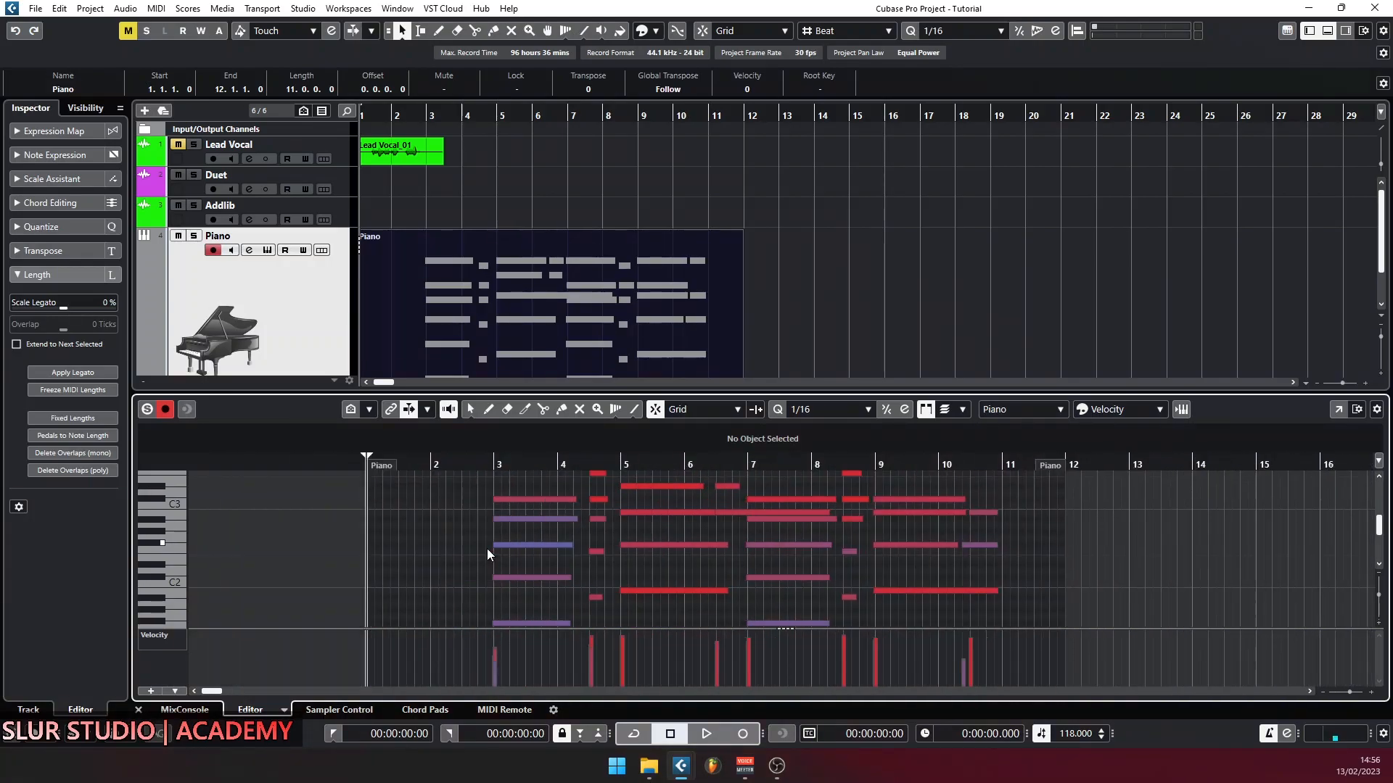
{"action": "scroll", "coordinate": [486, 548], "scroll_direction": "down", "scroll_amount": 3}
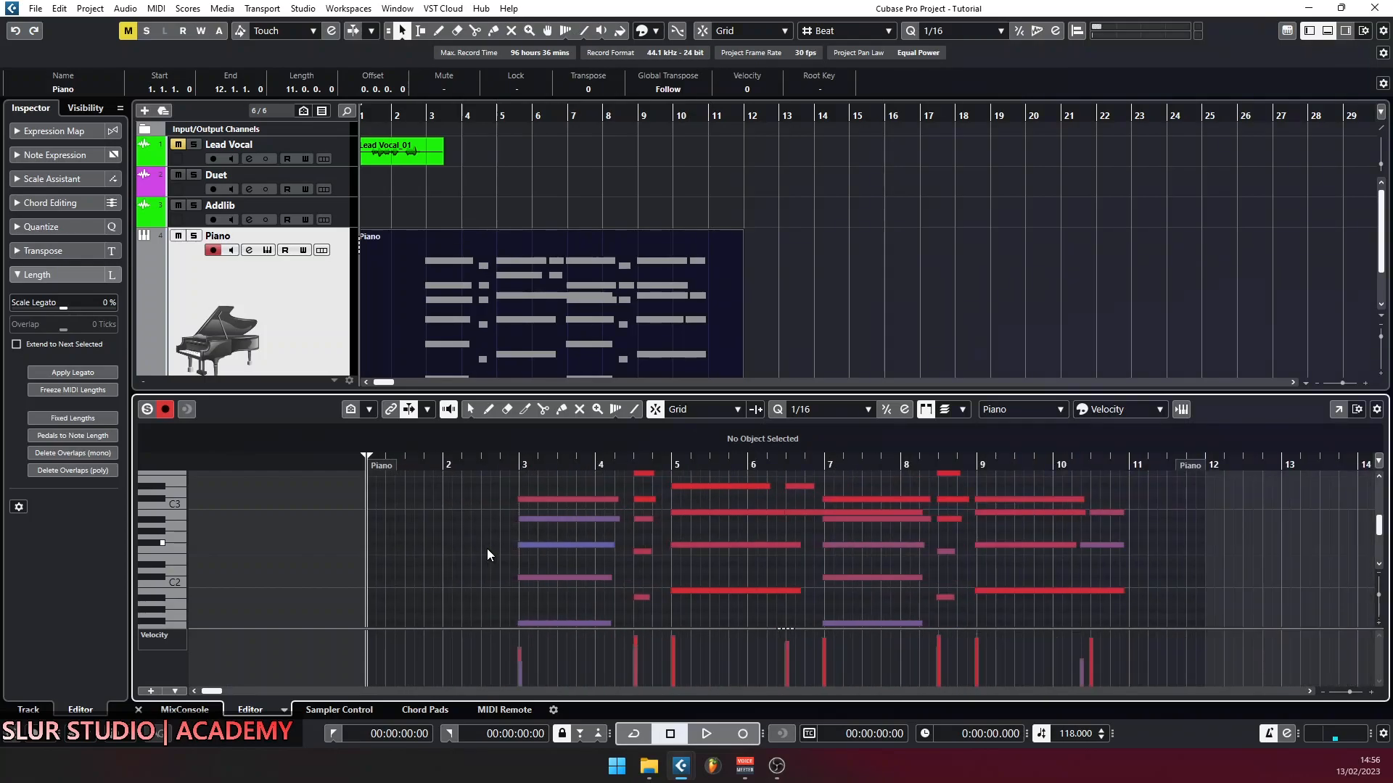
{"action": "key", "text": "h"}
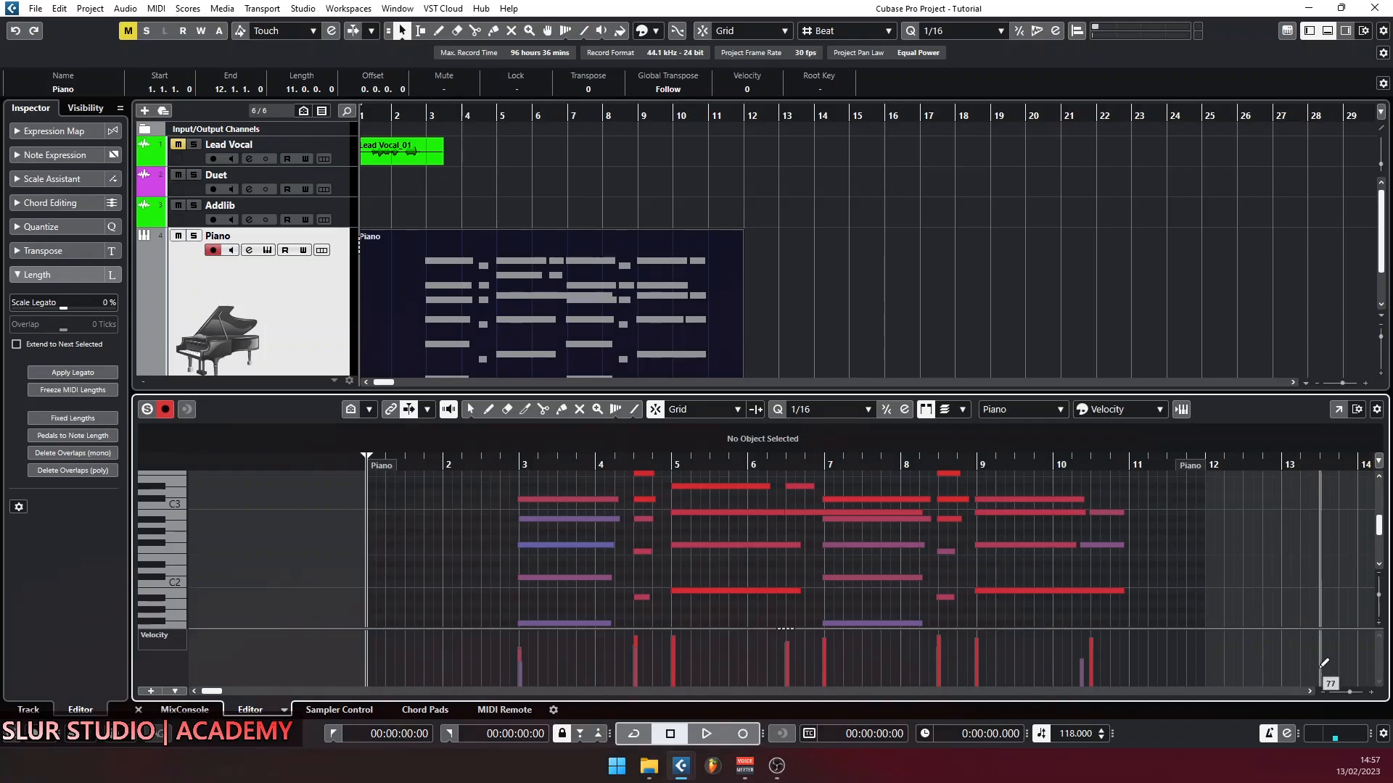
{"action": "left_click_drag", "start_coordinate": [1351, 692], "coordinate": [1349, 692]}
{"action": "left_click_drag", "start_coordinate": [1379, 595], "coordinate": [1380, 596]}
{"action": "left_click_drag", "start_coordinate": [1349, 692], "coordinate": [1352, 693]}
{"action": "left_click_drag", "start_coordinate": [1352, 693], "coordinate": [1348, 692]}
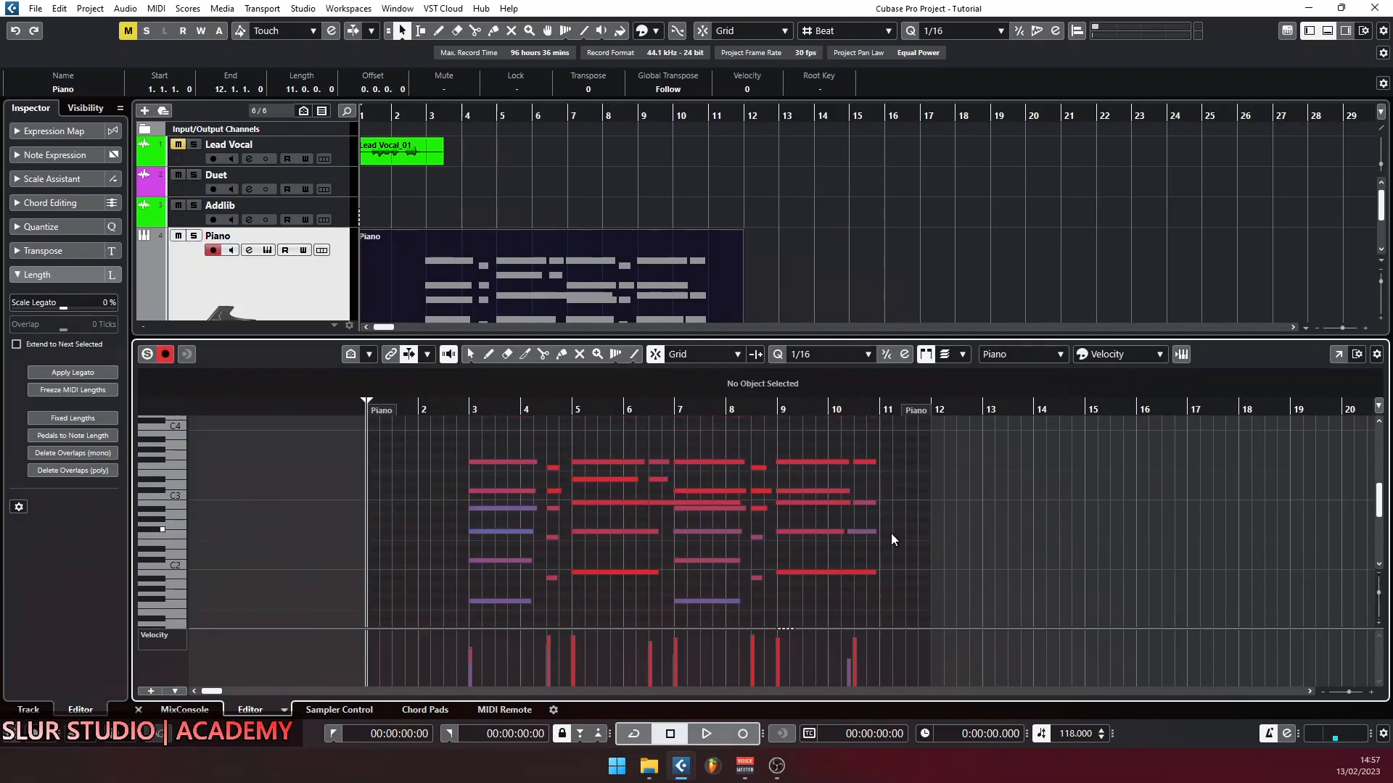
Step: Make the lower zone shorter, open the Key Editor in a maximized separate window, and enlarge the recorded notes
{"action": "left_click_drag", "start_coordinate": [903, 338], "coordinate": [903, 409]}
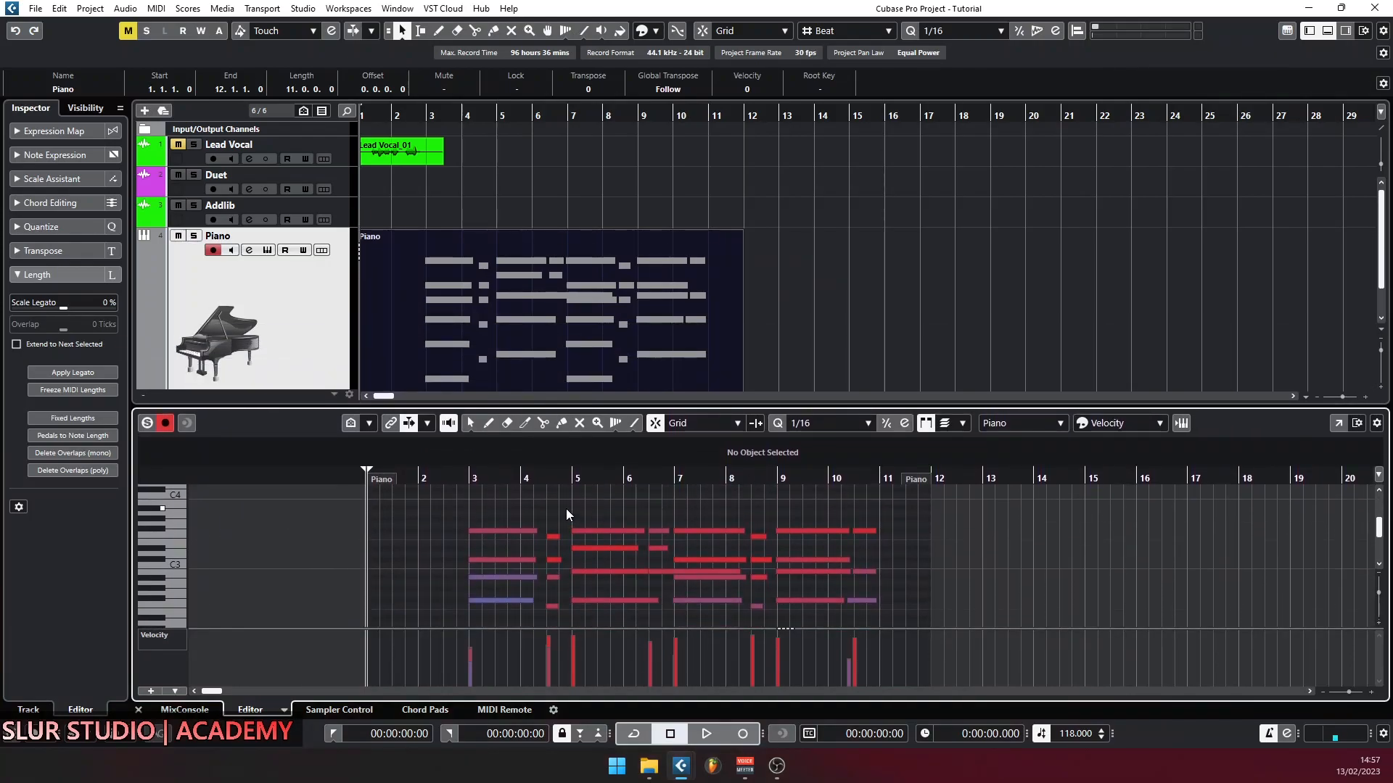
{"action": "left_click", "coordinate": [1338, 425]}
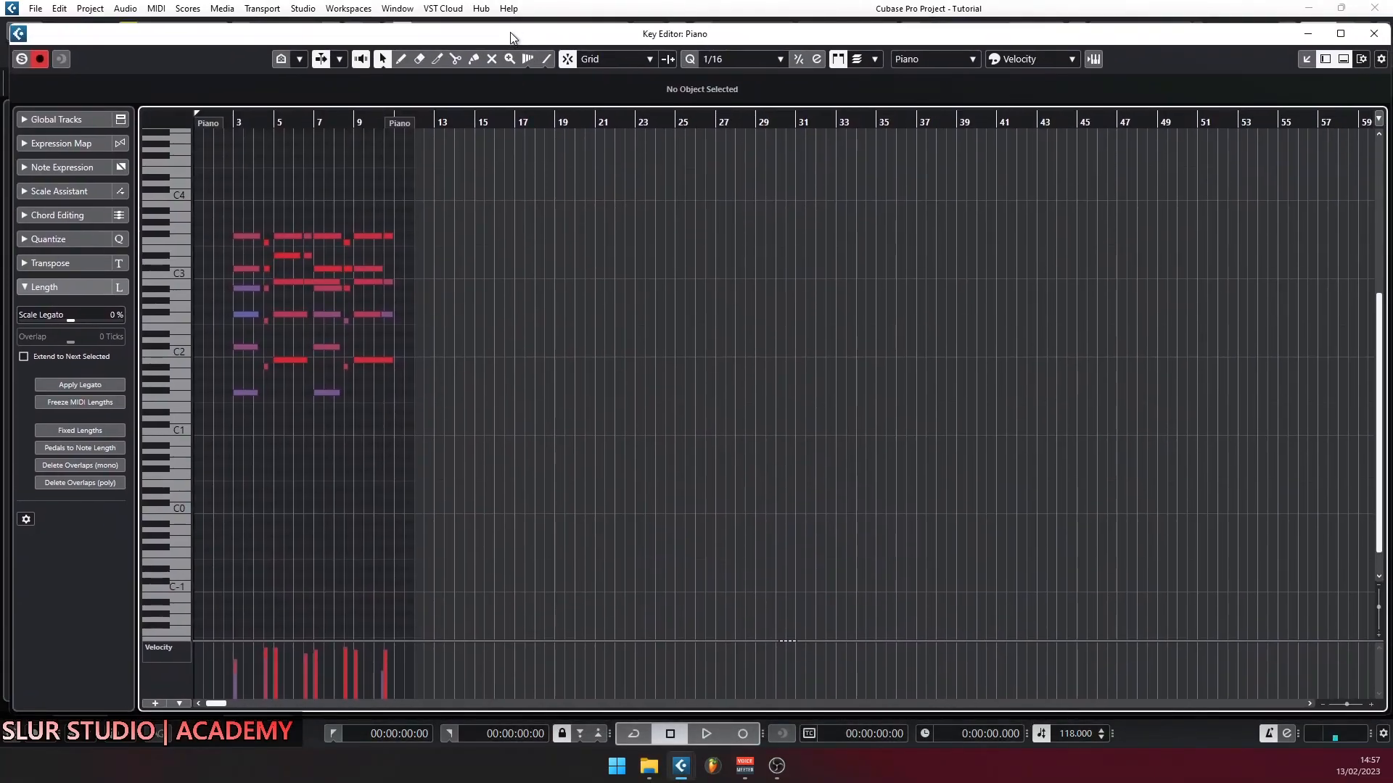
{"action": "scroll", "coordinate": [206, 222], "scroll_direction": "up", "scroll_amount": 10}
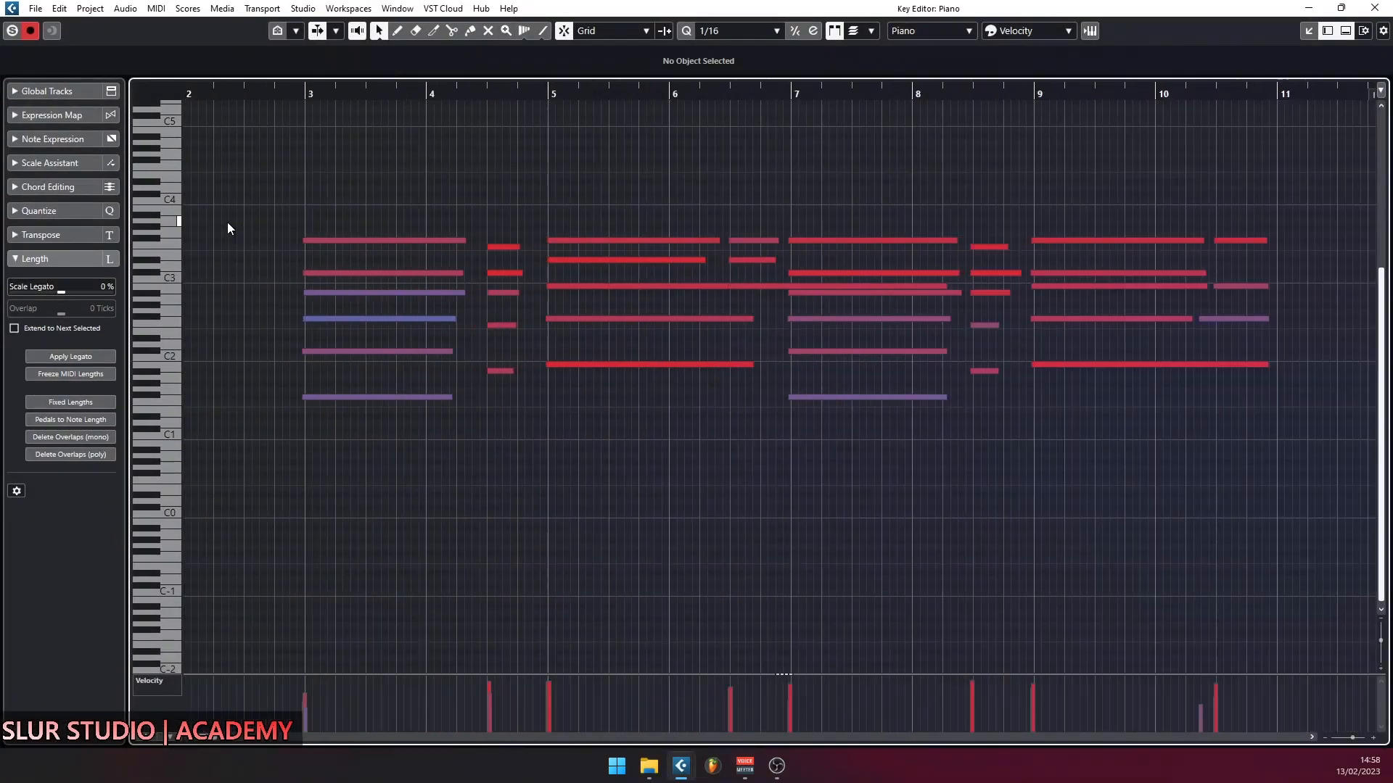
Step: Quantize the six notes of the first chord at bar 3 to 1/16, undo it for comparison, reapply it, and deselect the notes
{"action": "left_click_drag", "start_coordinate": [385, 187], "coordinate": [372, 519]}
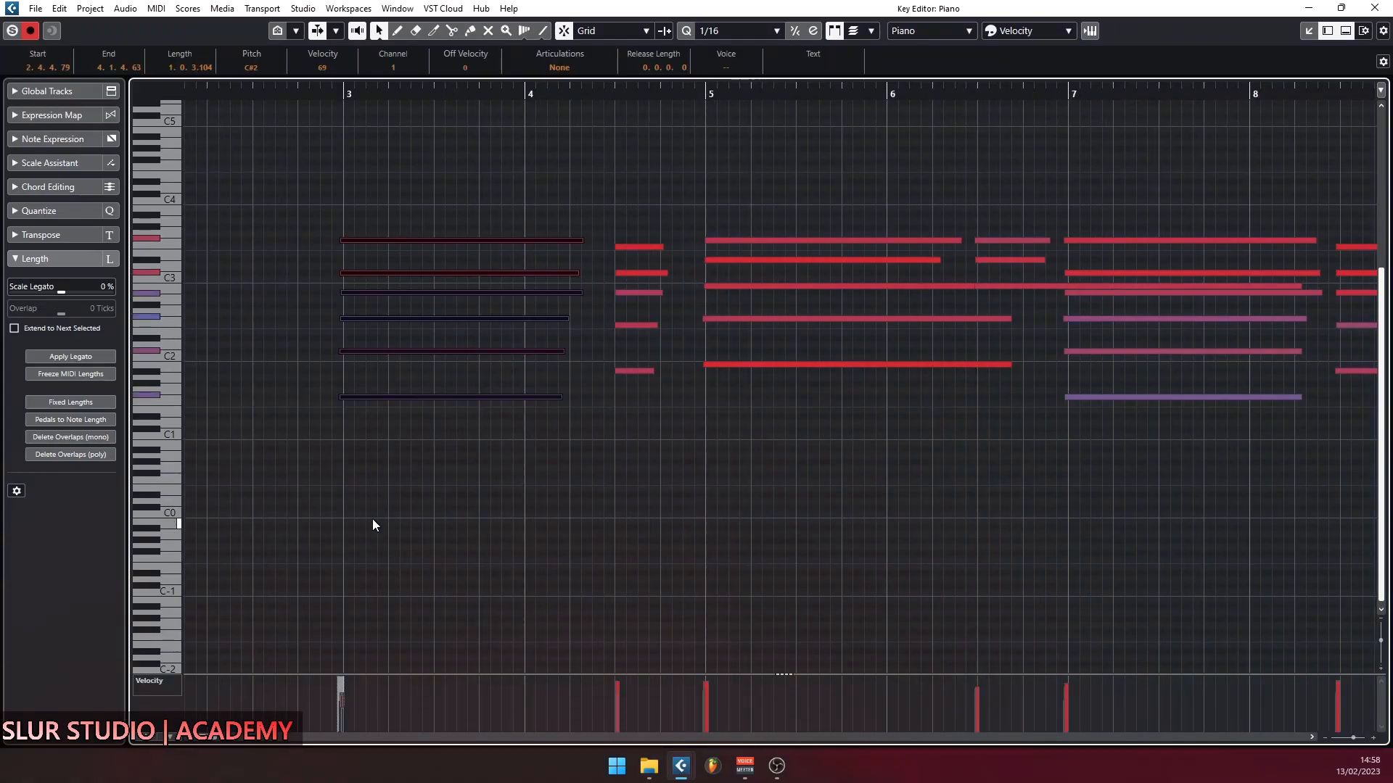
{"action": "key", "text": "q"}
{"action": "key", "text": "ctrl+z"}
{"action": "scroll", "coordinate": [285, 280], "scroll_direction": "up", "scroll_amount": 10}
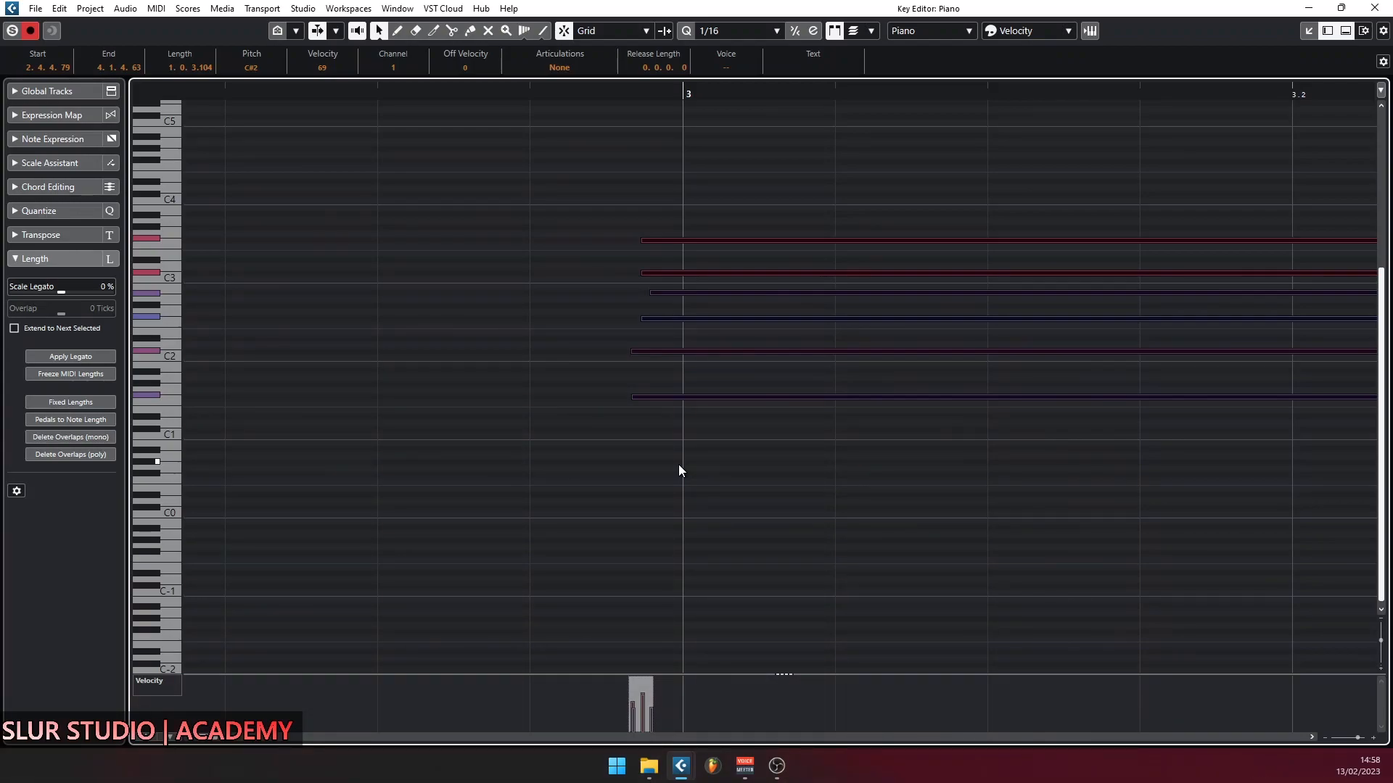
{"action": "key", "text": "q"}
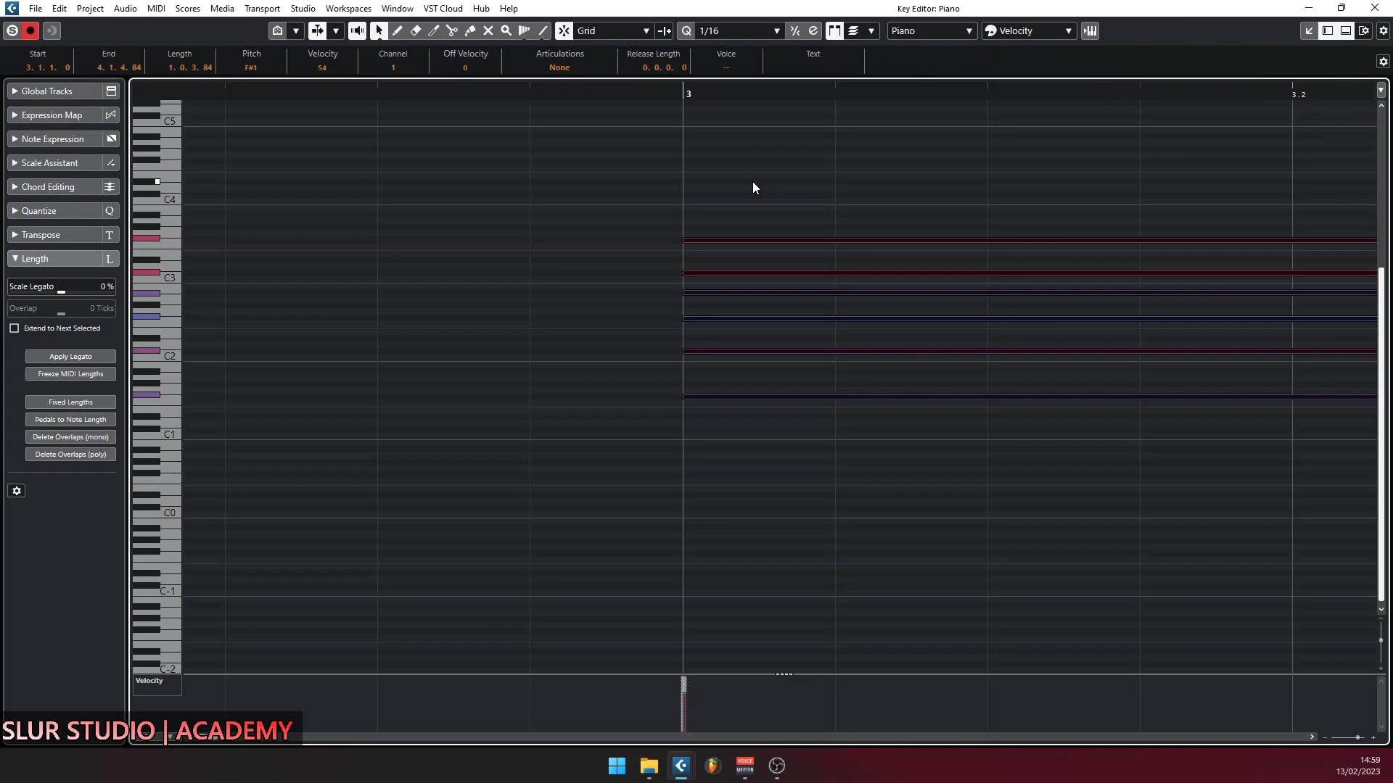
{"action": "left_click_drag", "start_coordinate": [834, 171], "coordinate": [686, 464]}
{"action": "left_click", "coordinate": [686, 465]}
Step: Set the quantize preset to 1/32, select the six chord notes at bar 3, and try shifting them along that grid
{"action": "left_click", "coordinate": [779, 32]}
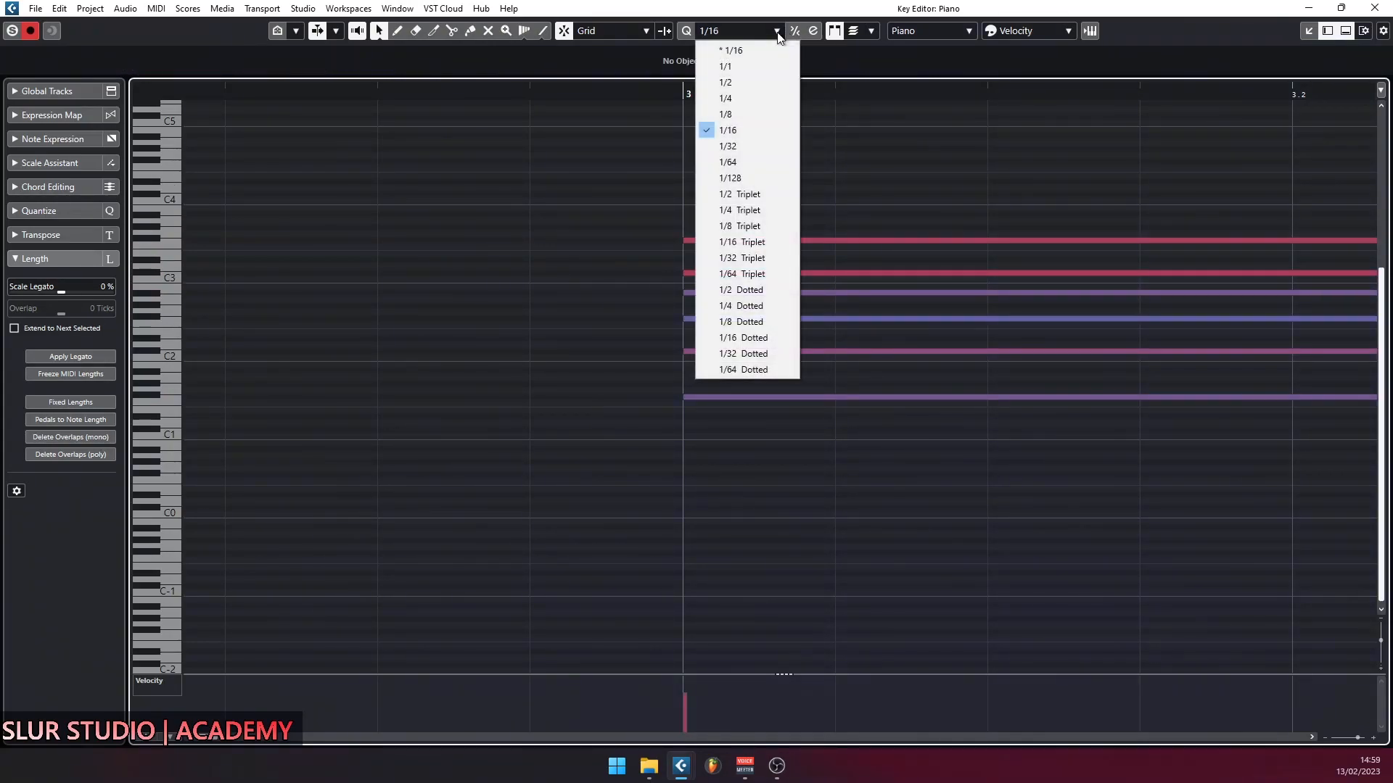
{"action": "left_click", "coordinate": [738, 148]}
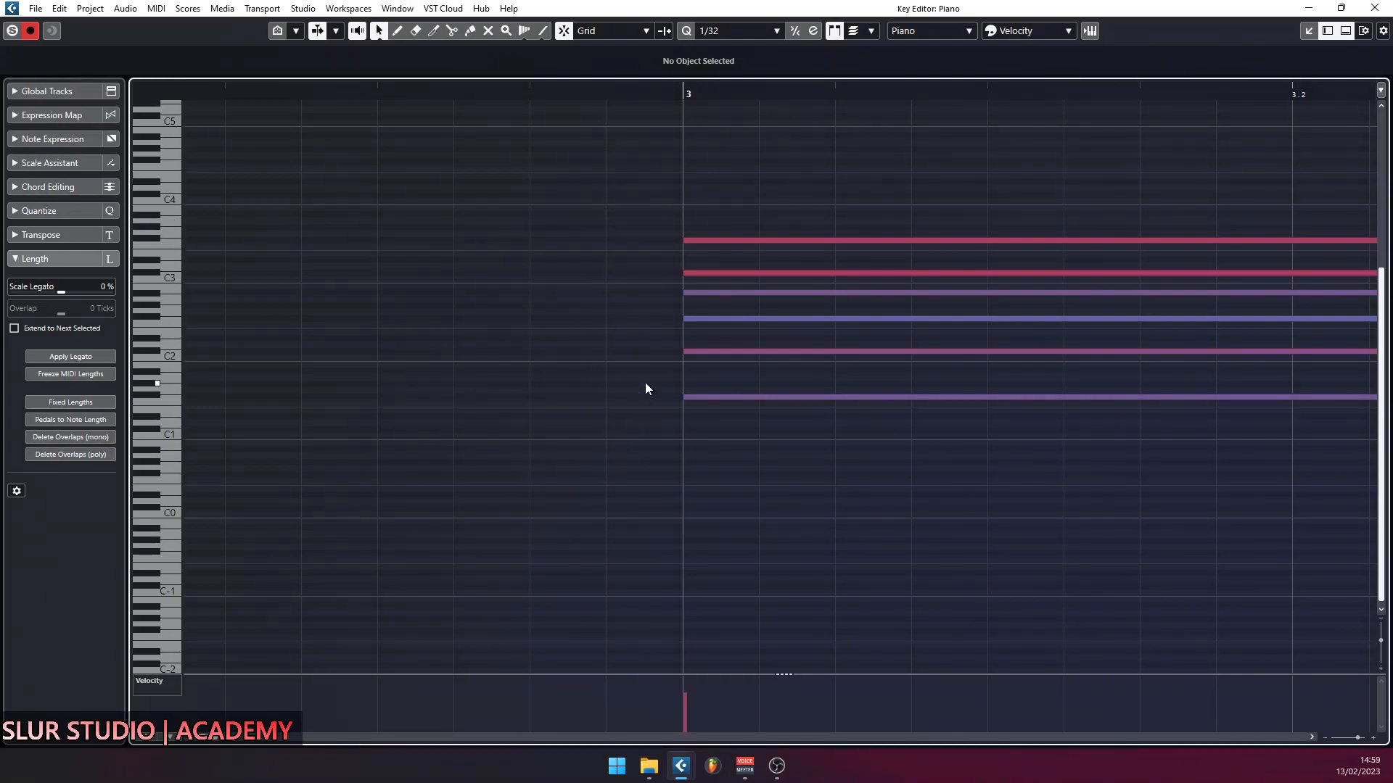
{"action": "left_click_drag", "start_coordinate": [796, 181], "coordinate": [734, 487]}
{"action": "mouse_move", "coordinate": [707, 238]}
{"action": "left_mouse_down"}
{"action": "mouse_move", "coordinate": [637, 242]}
{"action": "mouse_move", "coordinate": [695, 247]}
{"action": "left_mouse_up"}
Step: Set the quantize preset to 1/16, shift the selected chord one grid step earlier, and return it to bar 3
{"action": "left_click", "coordinate": [733, 31]}
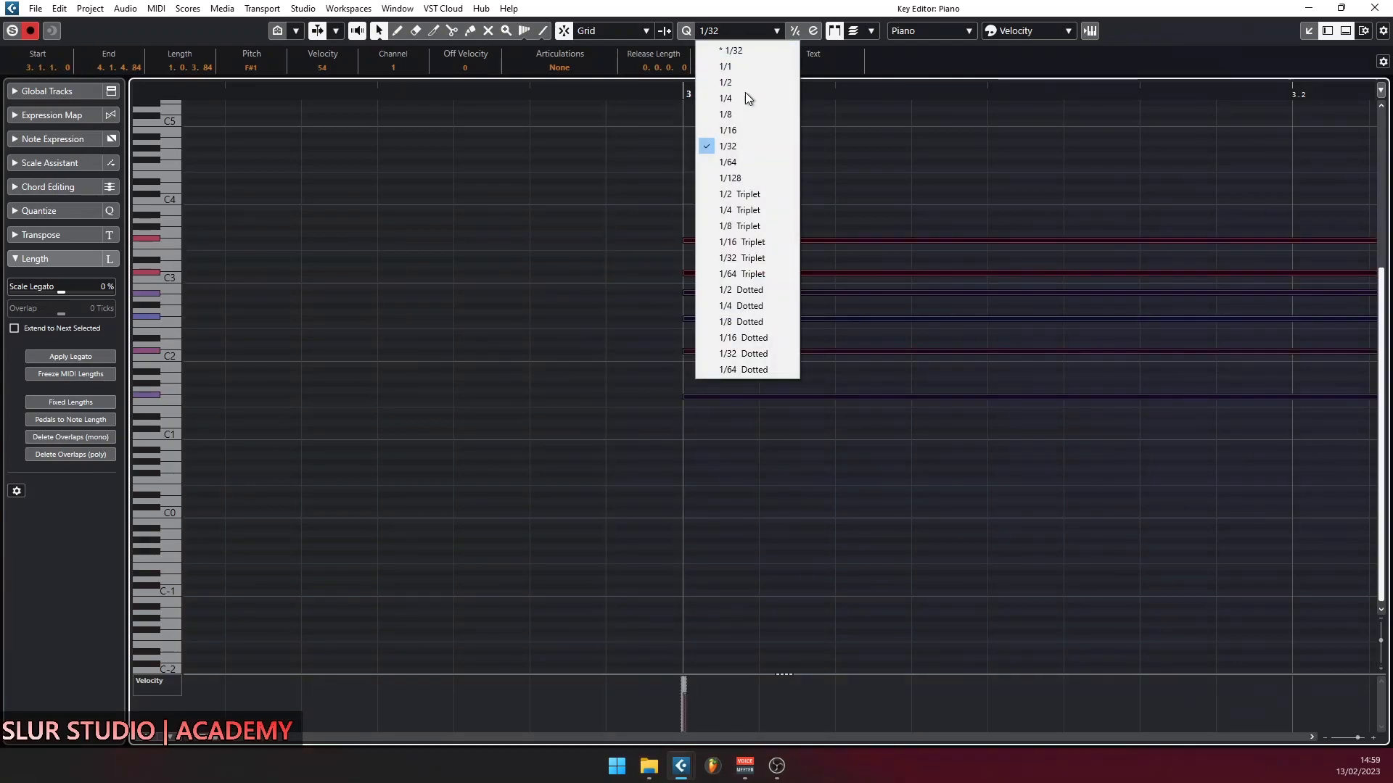
{"action": "left_click", "coordinate": [736, 128]}
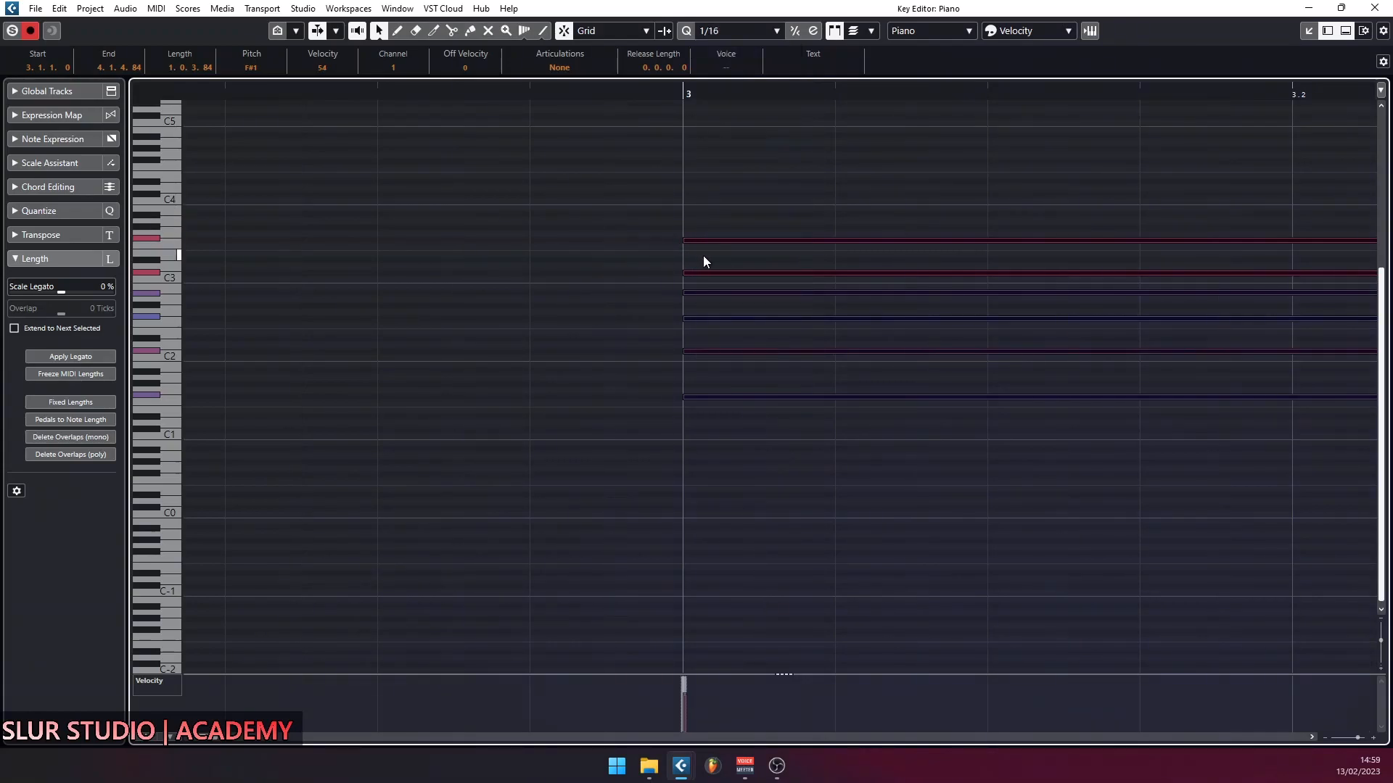
{"action": "left_click_drag", "start_coordinate": [703, 242], "coordinate": [602, 245]}
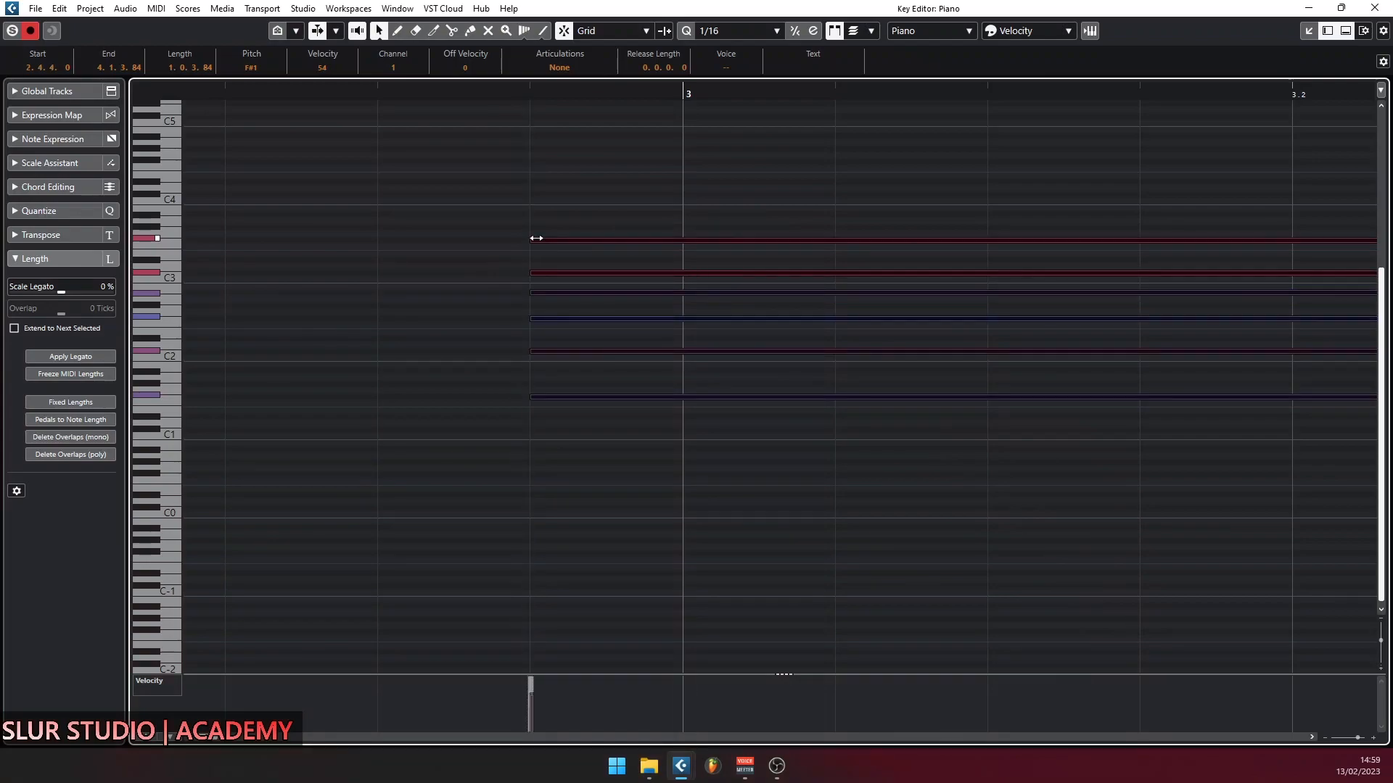
{"action": "left_click_drag", "start_coordinate": [550, 240], "coordinate": [680, 251]}
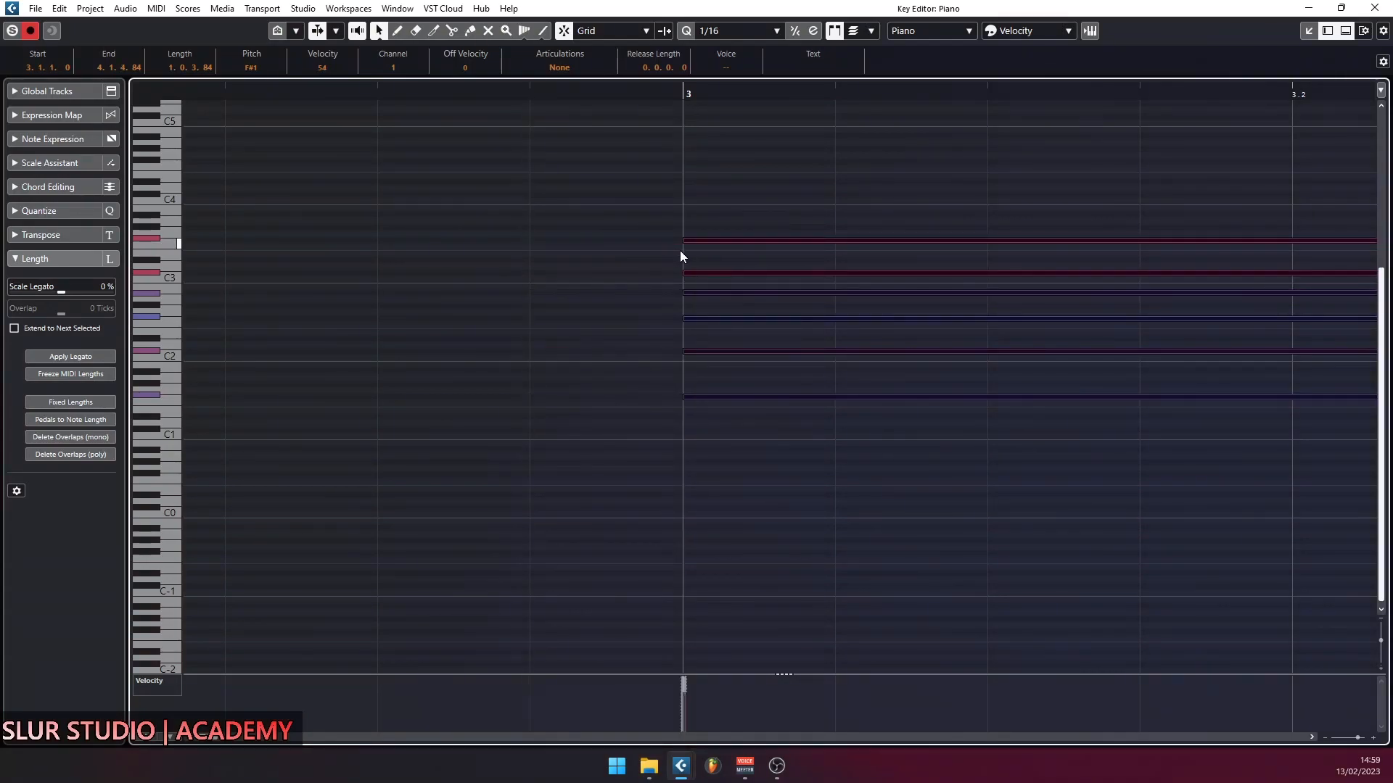
Step: Set the quantize preset to 1/32 again and try moving the chord in finer steps around bar 3
{"action": "left_click", "coordinate": [764, 31]}
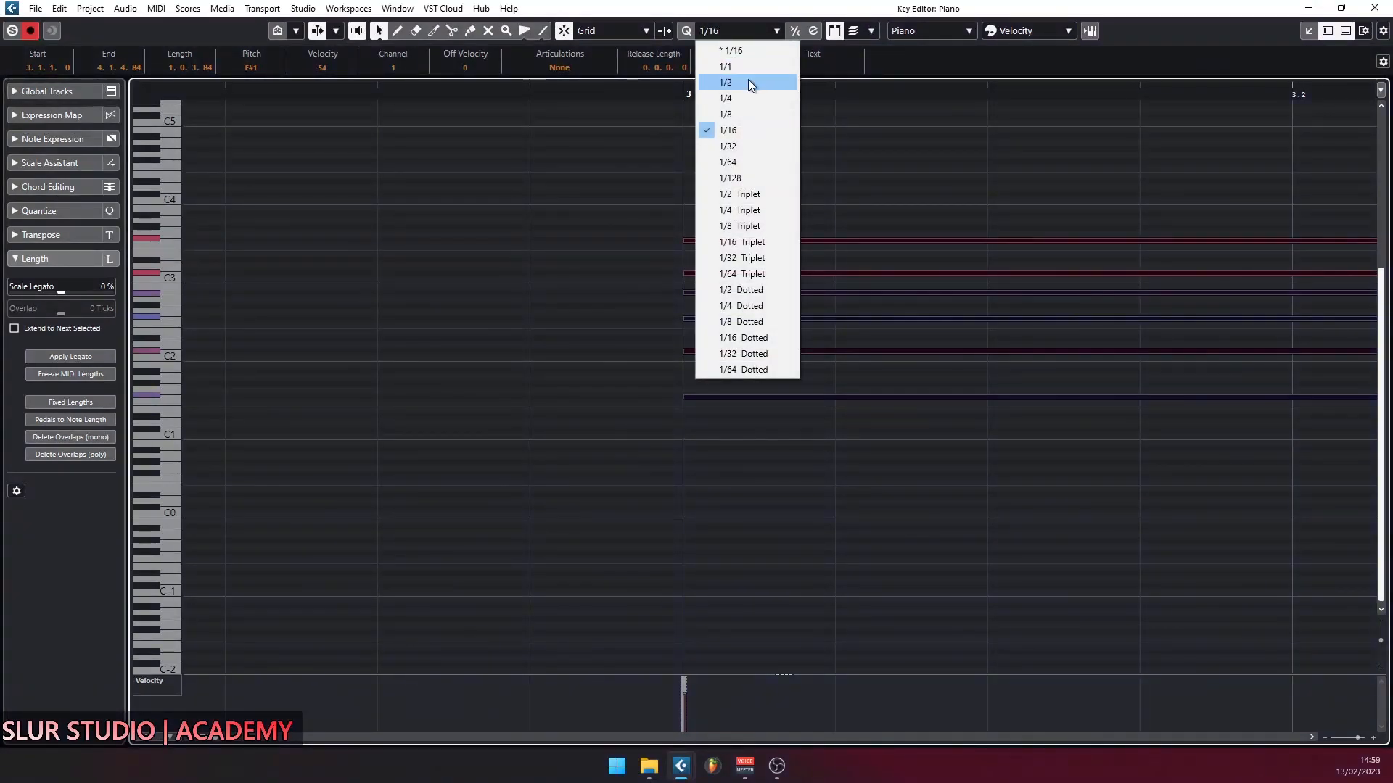
{"action": "left_click", "coordinate": [741, 149]}
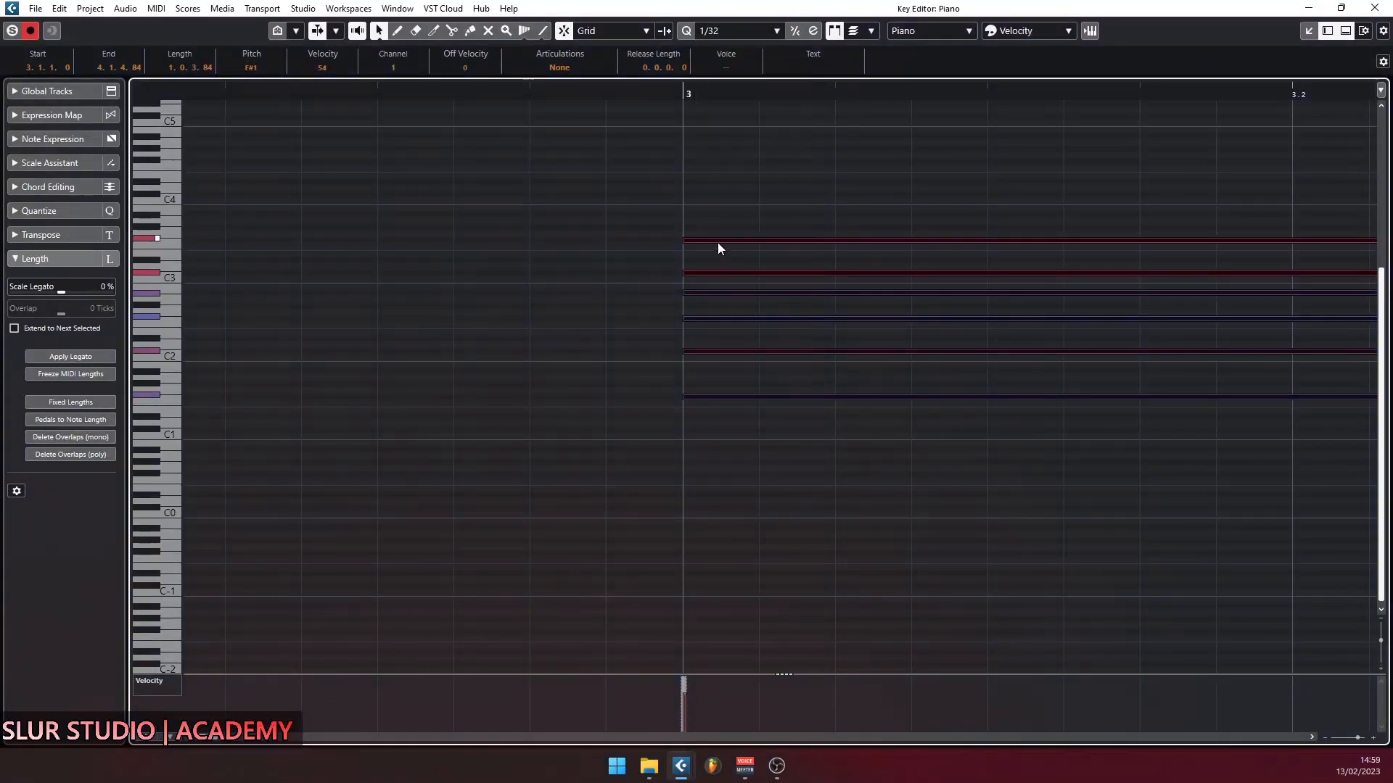
{"action": "left_click_drag", "start_coordinate": [709, 248], "coordinate": [669, 252]}
Step: Open the Quantize Panel, look over its 1/16 grid, swing and range settings, and close it
{"action": "left_click", "coordinate": [815, 33]}
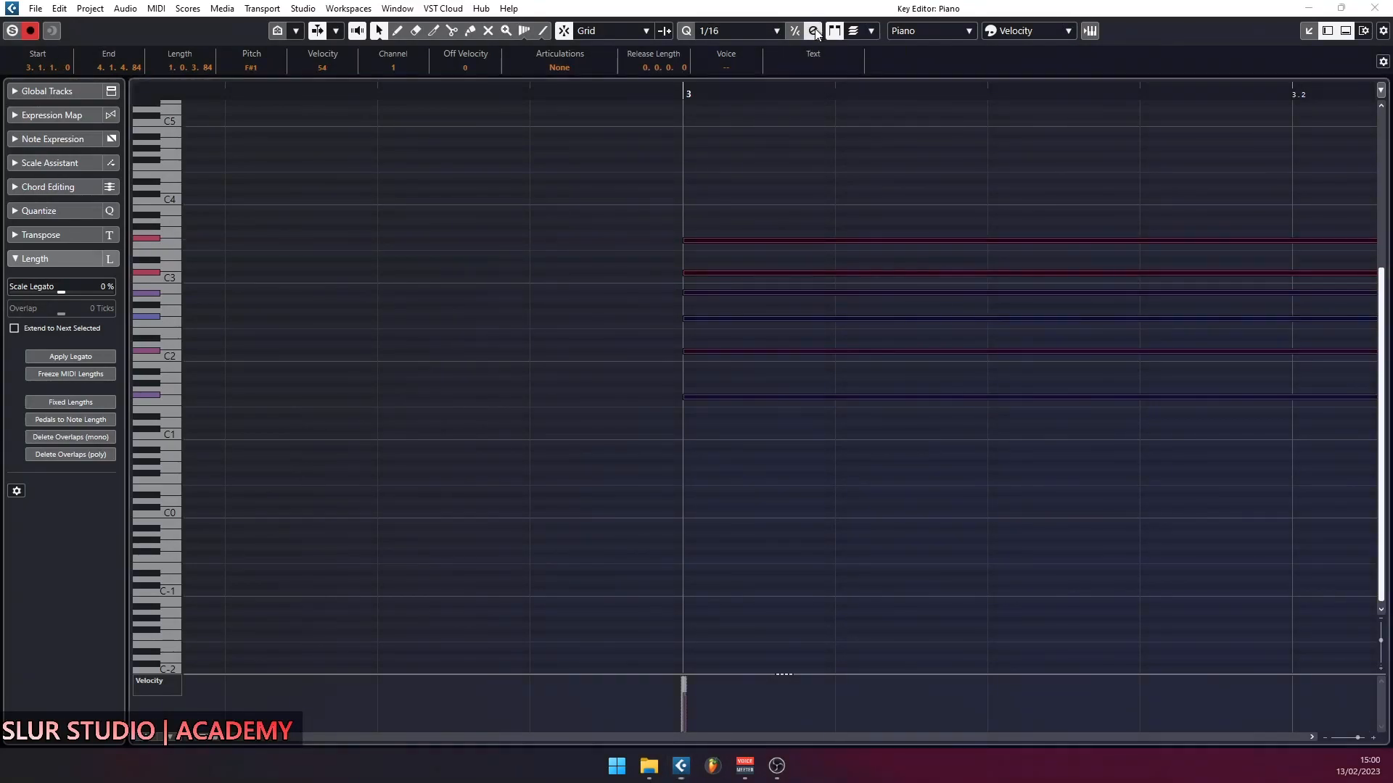
{"action": "left_click_drag", "start_coordinate": [1051, 357], "coordinate": [873, 273]}
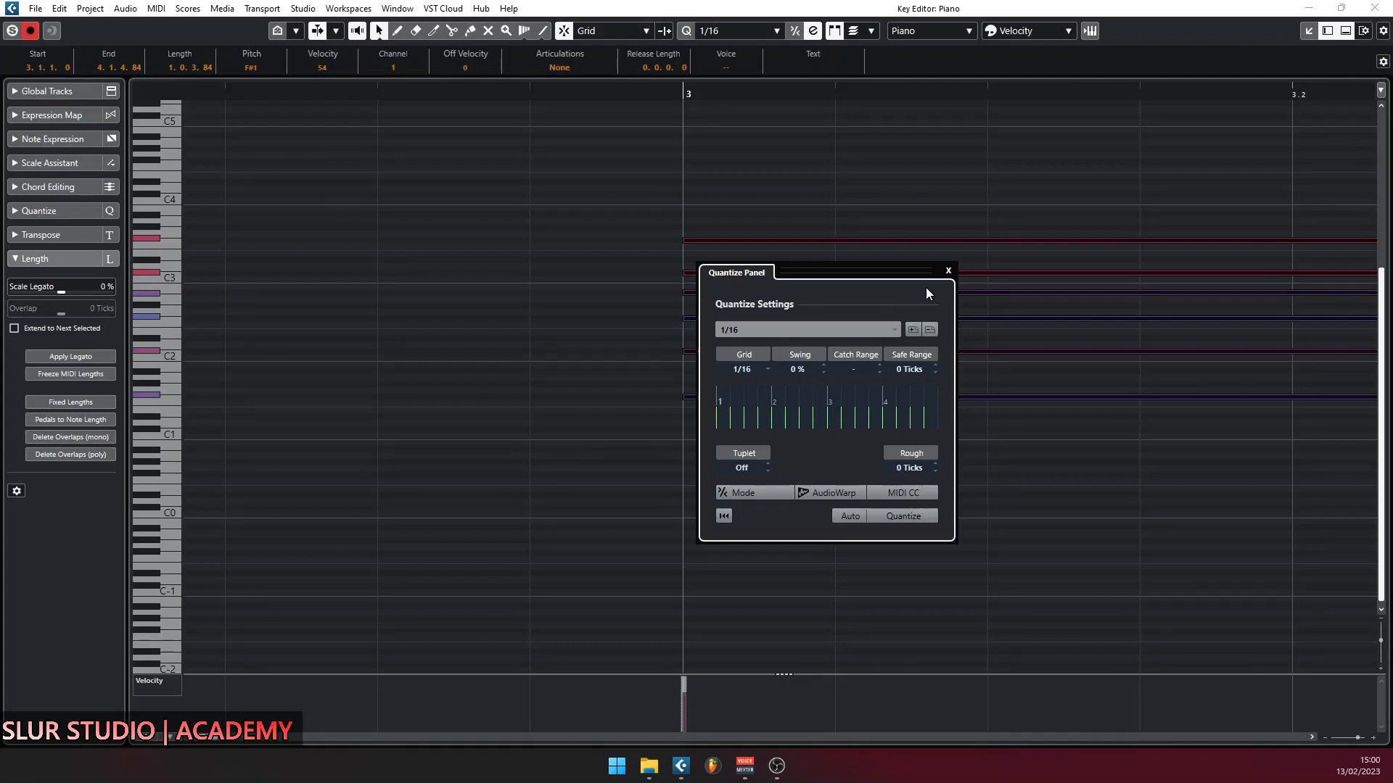
{"action": "left_click", "coordinate": [948, 271]}
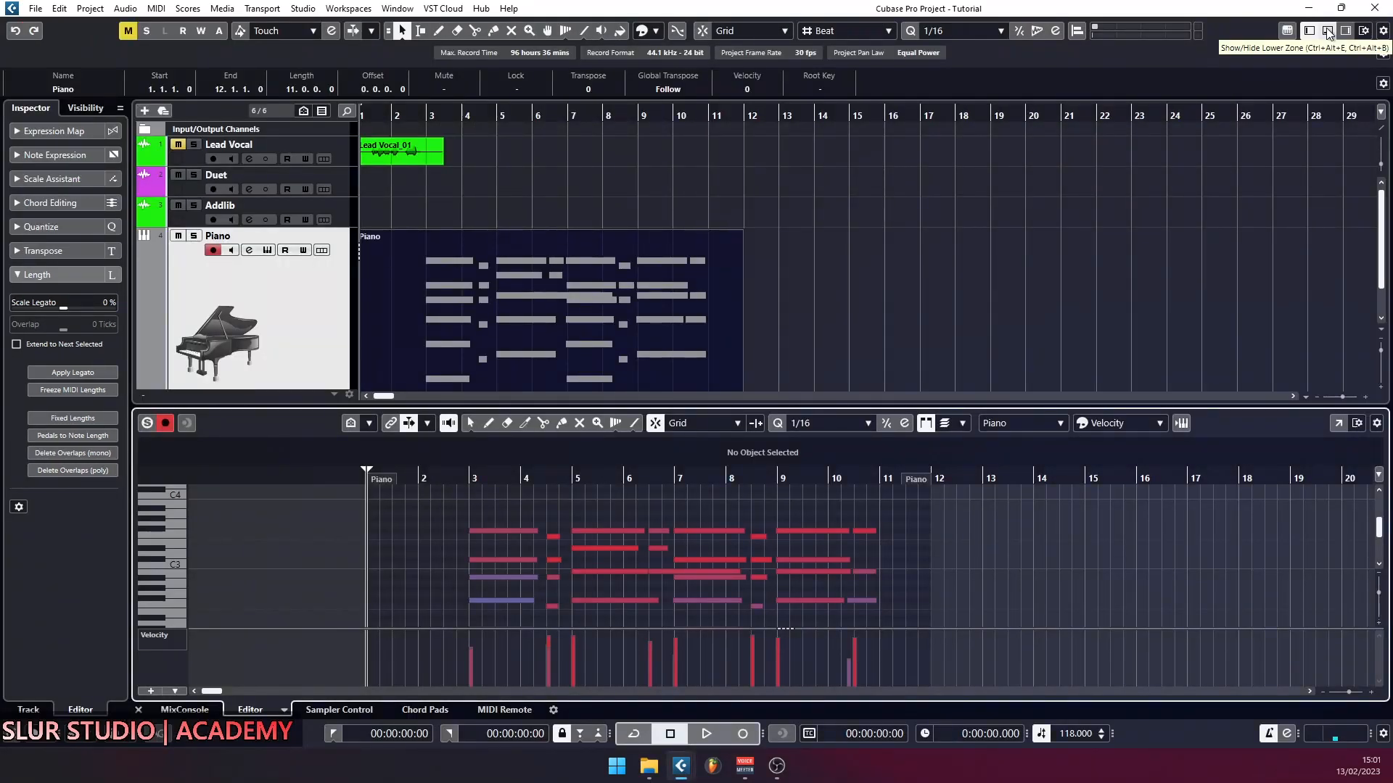
Step: Hide the lower zone of the project window and place the project cursor at bar 3
{"action": "left_click", "coordinate": [1328, 32]}
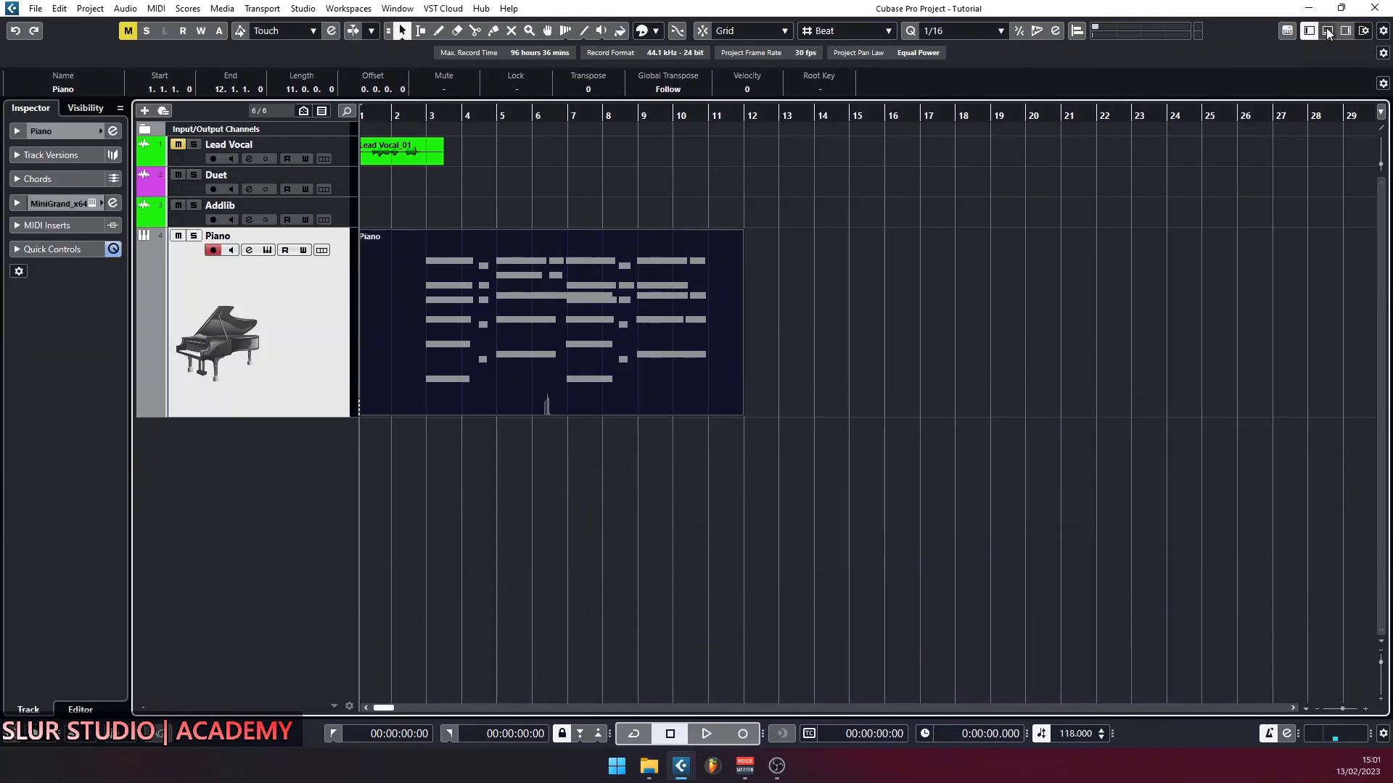
{"action": "left_click", "coordinate": [426, 114]}
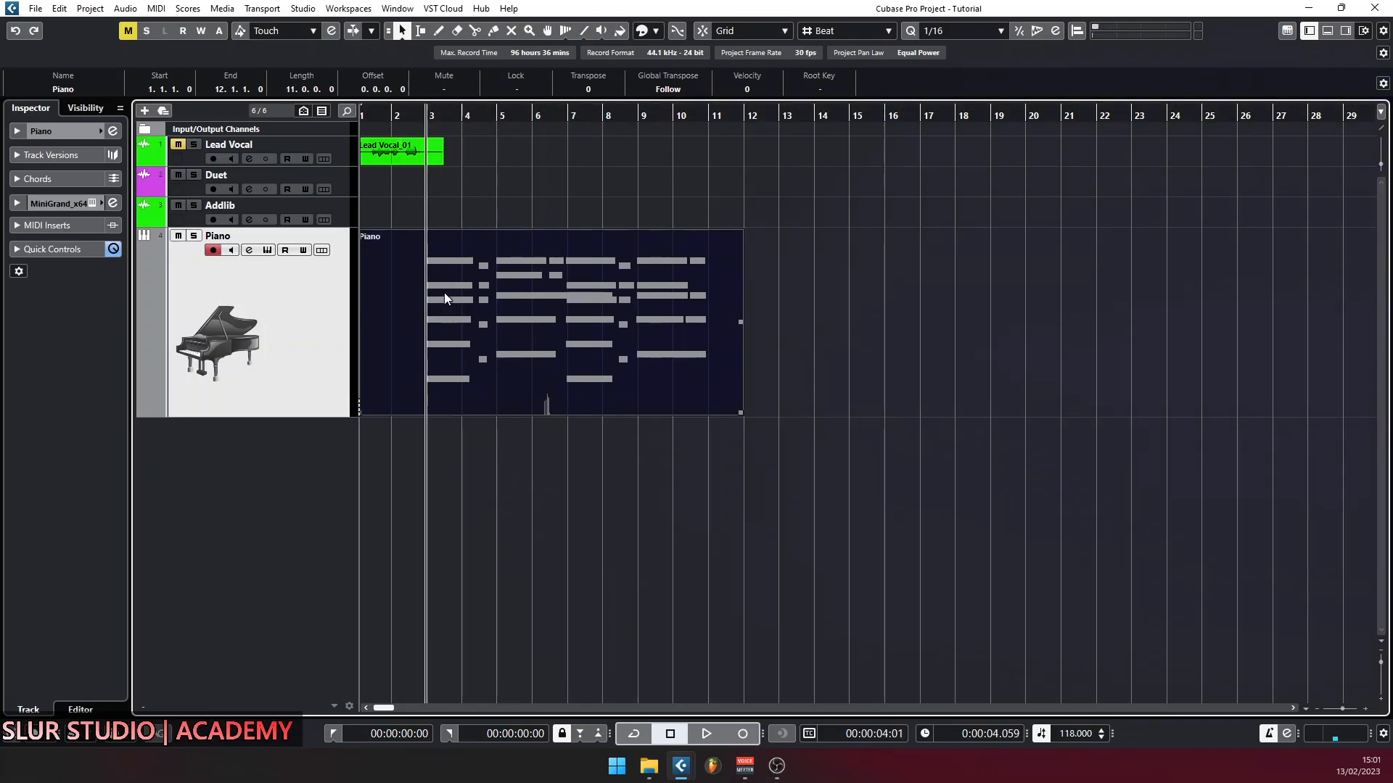
Step: Turn on snap and trim the start of the Piano event to bar 2
{"action": "mouse_move", "coordinate": [361, 412]}
{"action": "left_mouse_down"}
{"action": "mouse_move", "coordinate": [422, 407]}
{"action": "mouse_move", "coordinate": [364, 412]}
{"action": "left_mouse_up"}
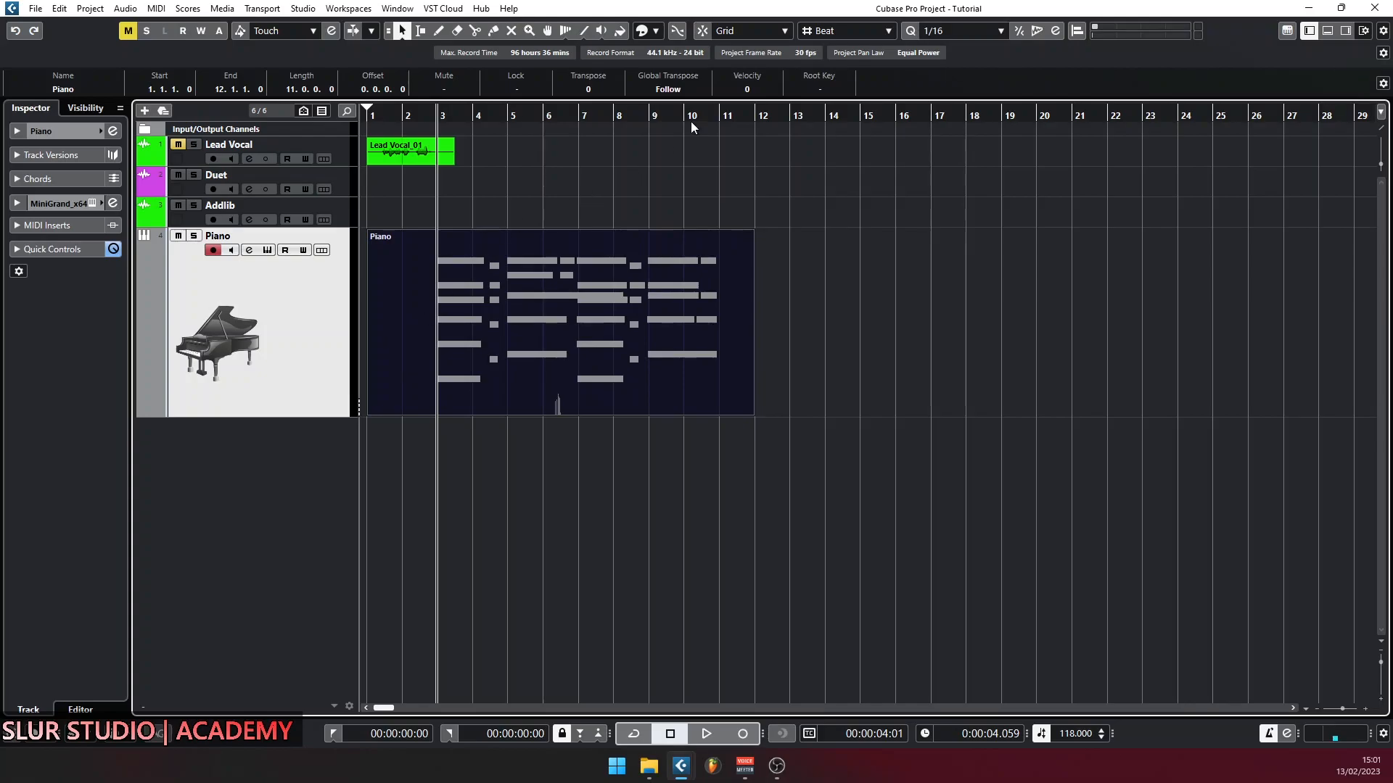
{"action": "left_click", "coordinate": [701, 32]}
{"action": "left_click_drag", "start_coordinate": [368, 410], "coordinate": [486, 410]}
{"action": "scroll", "coordinate": [374, 308], "scroll_direction": "up", "scroll_amount": 3}
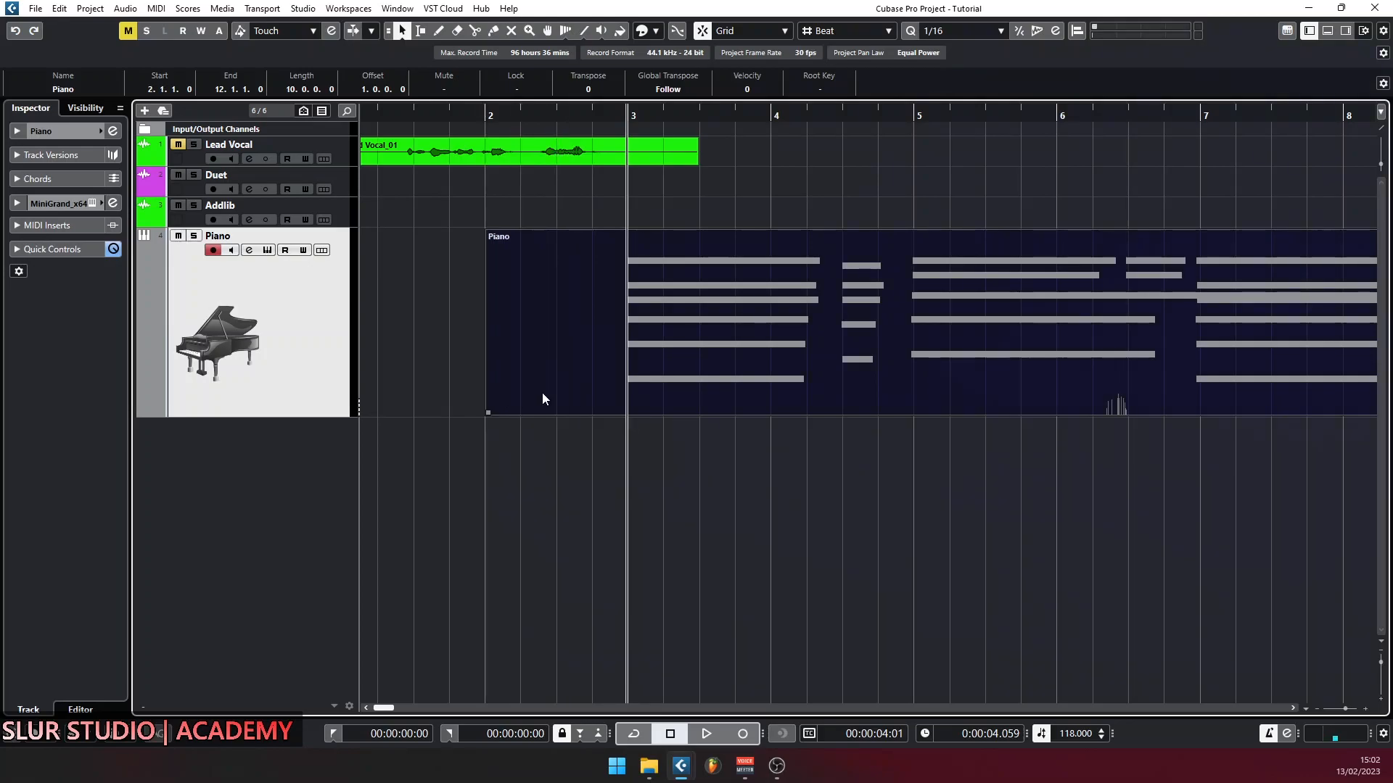
Step: Set the grid type to Bar and trim the start of the Piano event to bar 3
{"action": "left_click", "coordinate": [853, 31]}
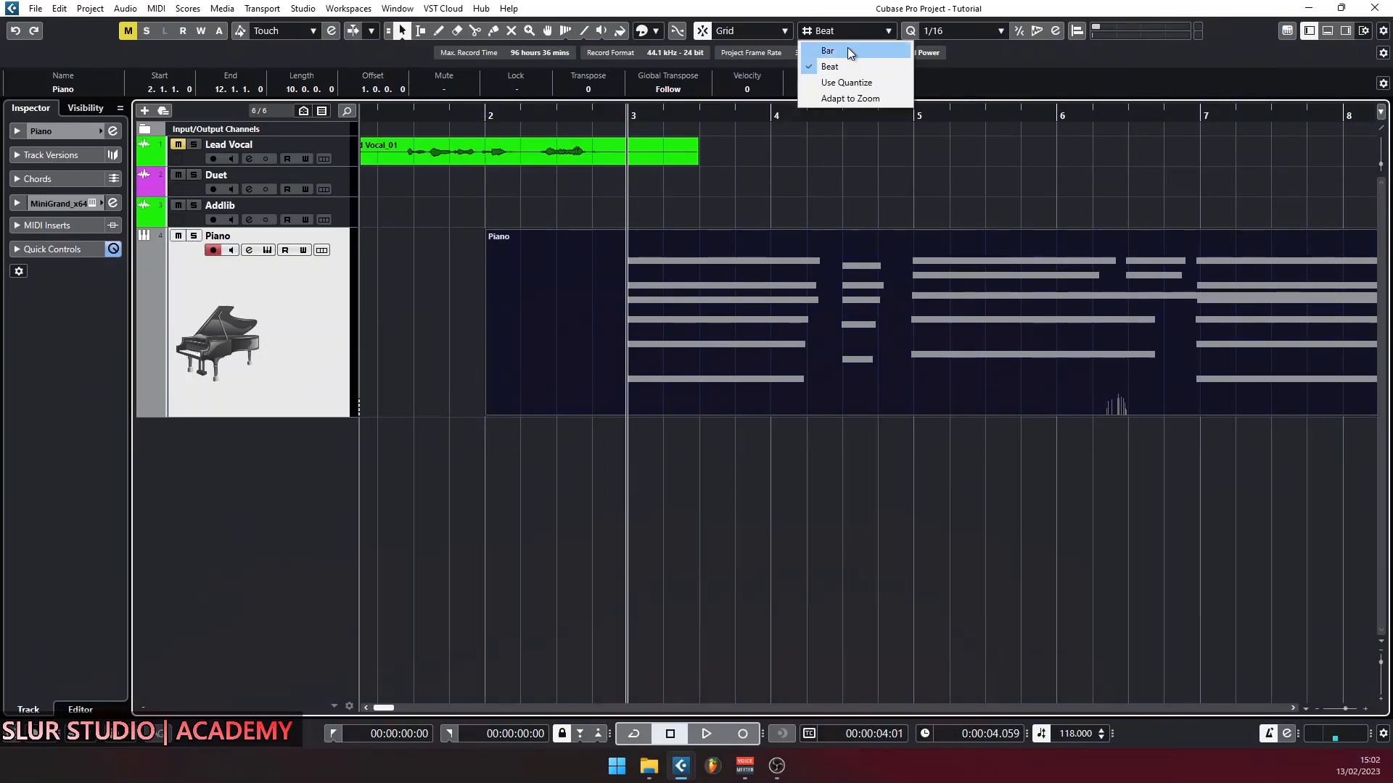
{"action": "left_click", "coordinate": [847, 48]}
{"action": "left_click_drag", "start_coordinate": [487, 412], "coordinate": [562, 406]}
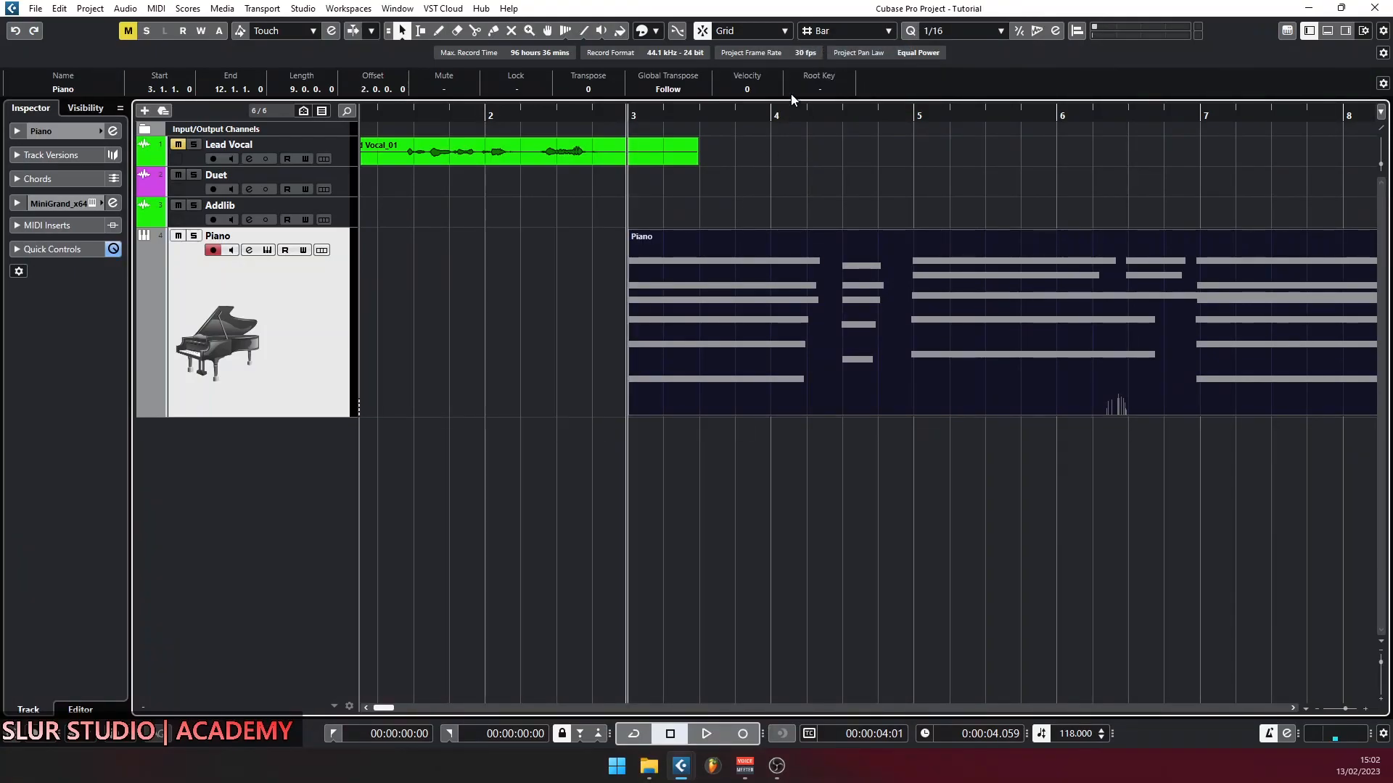
Step: Try the Use Quantize grid type on the start edge of the Piano event and restore the Bar grid type
{"action": "left_click", "coordinate": [854, 37]}
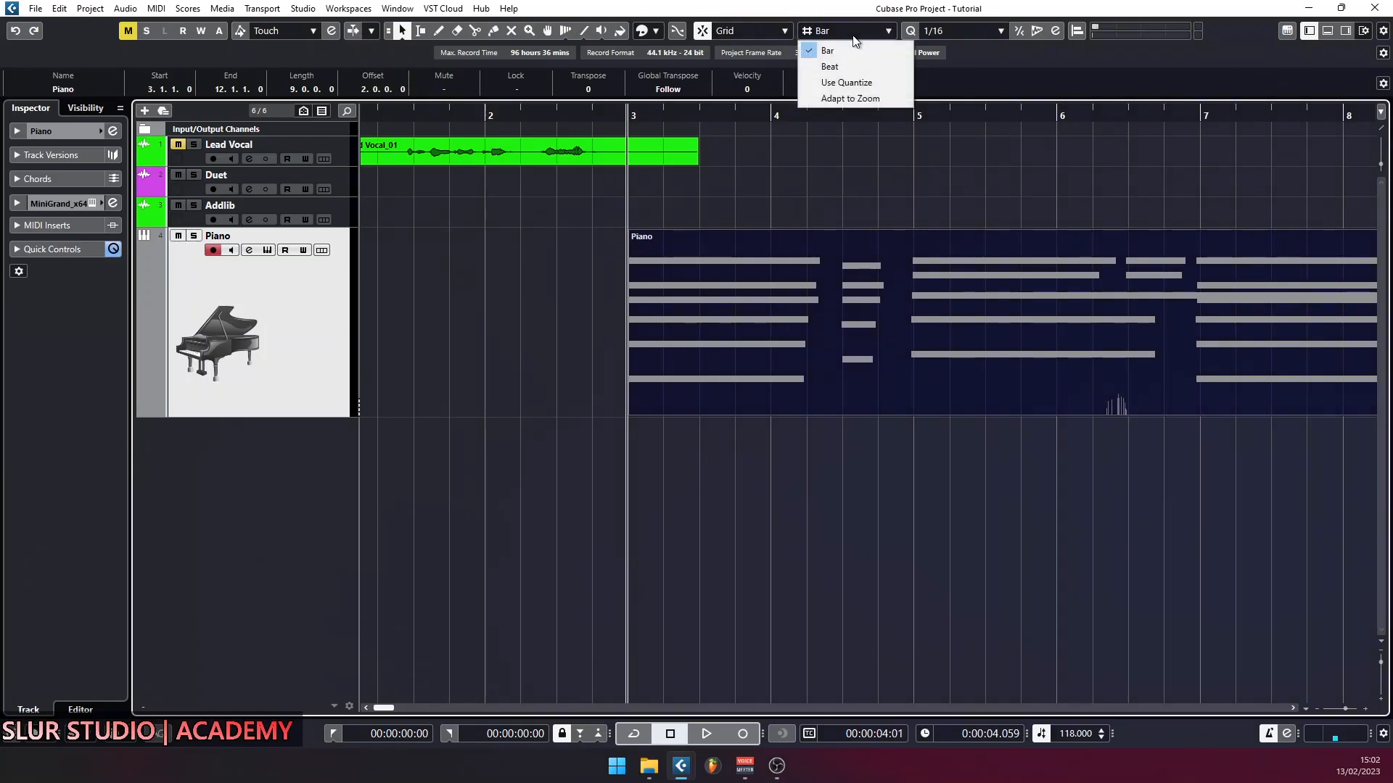
{"action": "left_click", "coordinate": [850, 84]}
{"action": "mouse_move", "coordinate": [627, 414]}
{"action": "left_mouse_down"}
{"action": "mouse_move", "coordinate": [584, 415]}
{"action": "mouse_move", "coordinate": [628, 416]}
{"action": "left_mouse_up"}
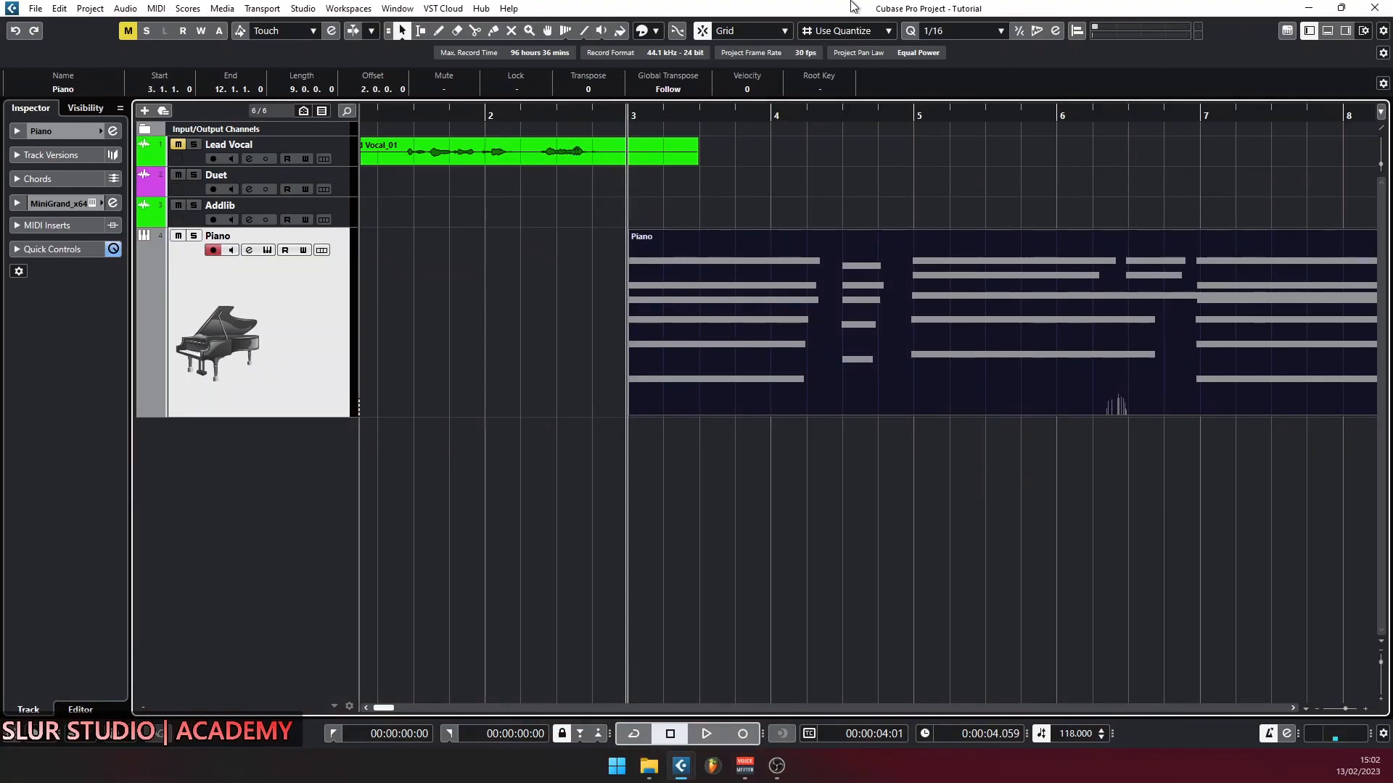
{"action": "left_click", "coordinate": [847, 31]}
{"action": "left_click", "coordinate": [845, 50]}
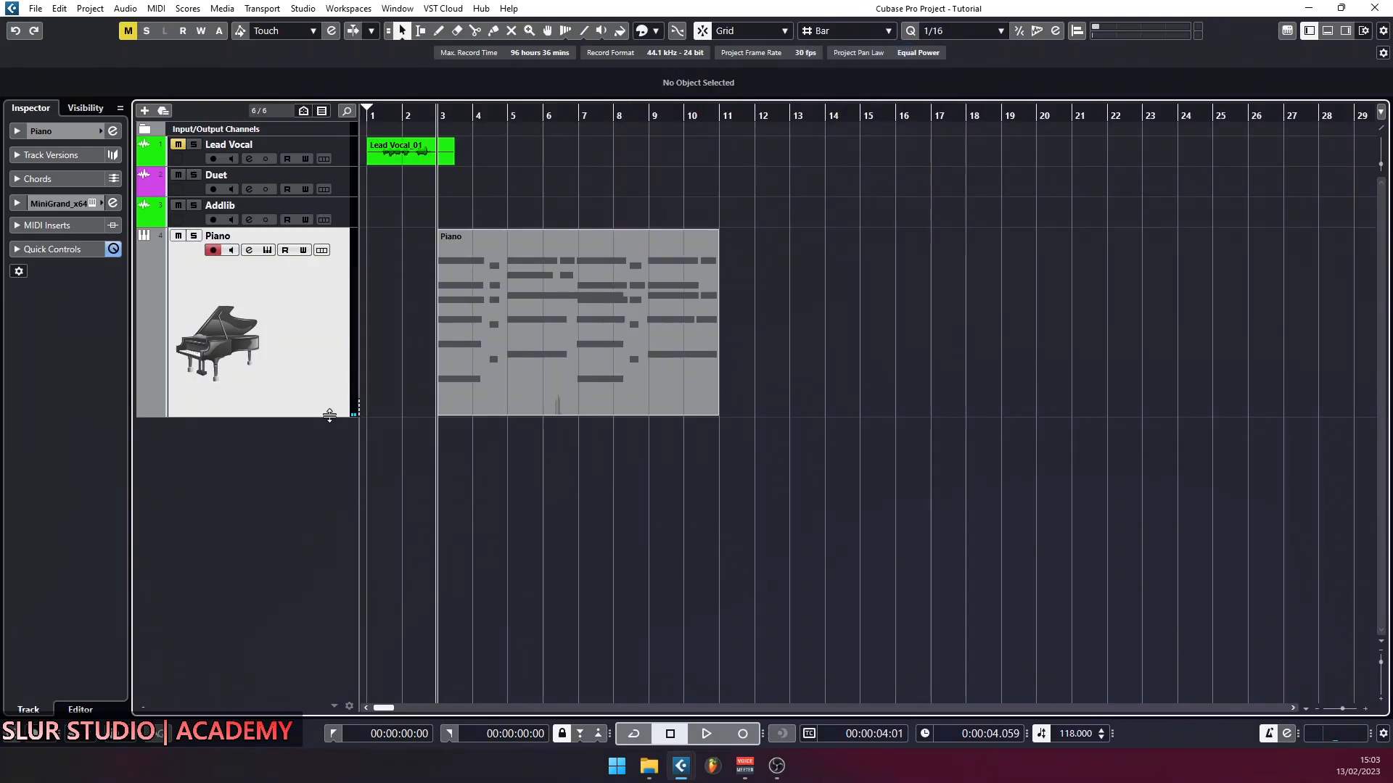
Step: Reduce the height of the Piano track until its picture is a small icon
{"action": "left_click_drag", "start_coordinate": [329, 417], "coordinate": [323, 277]}
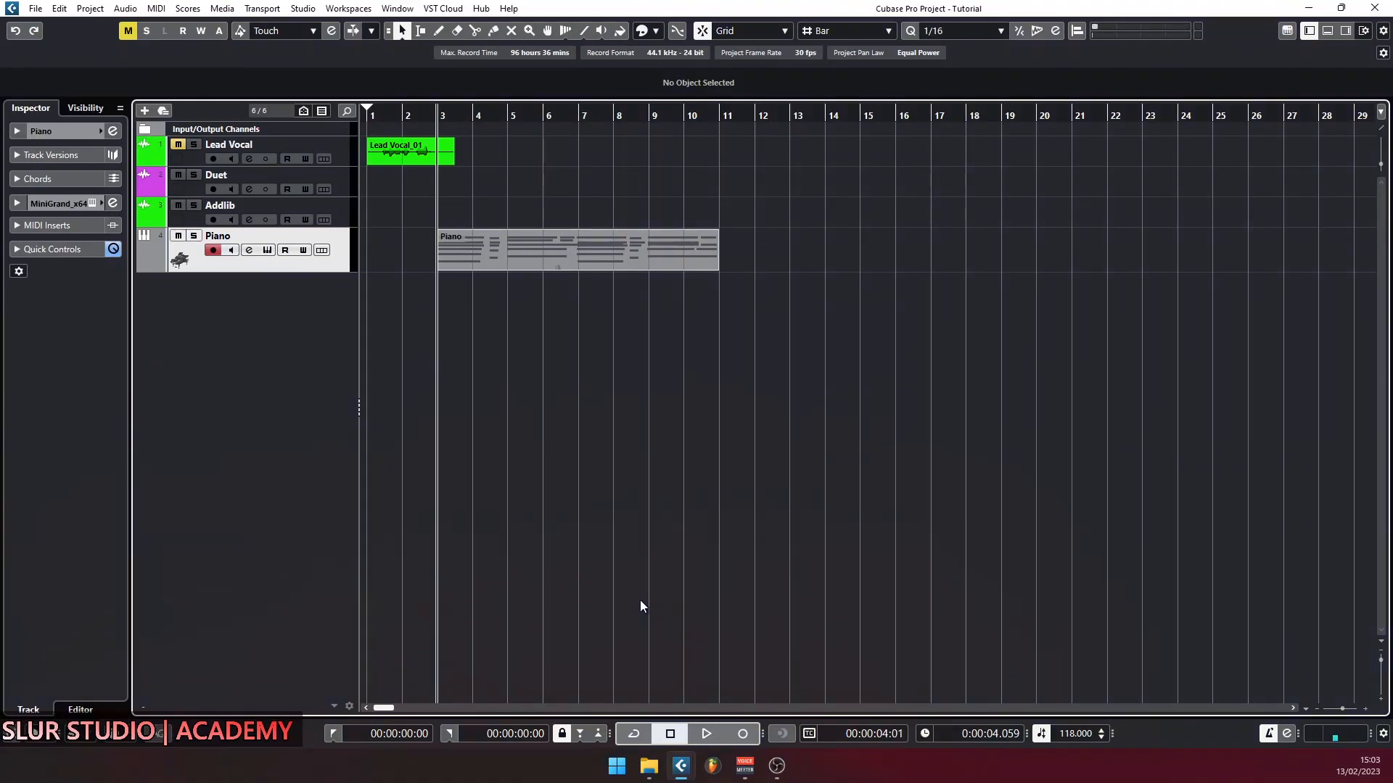
Step: Examine the track types offered for adding to the project without creating one
{"action": "right_click", "coordinate": [235, 345]}
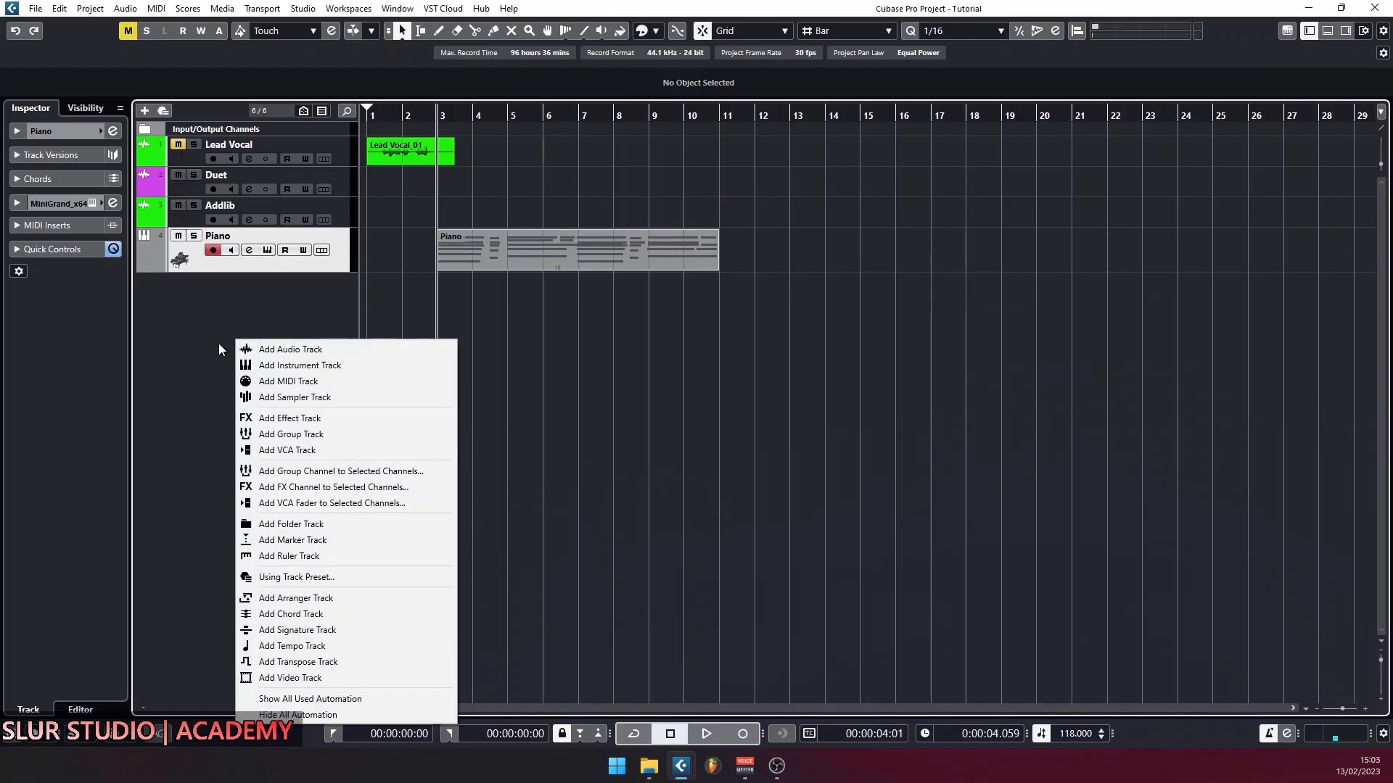
{"action": "left_click", "coordinate": [219, 346]}
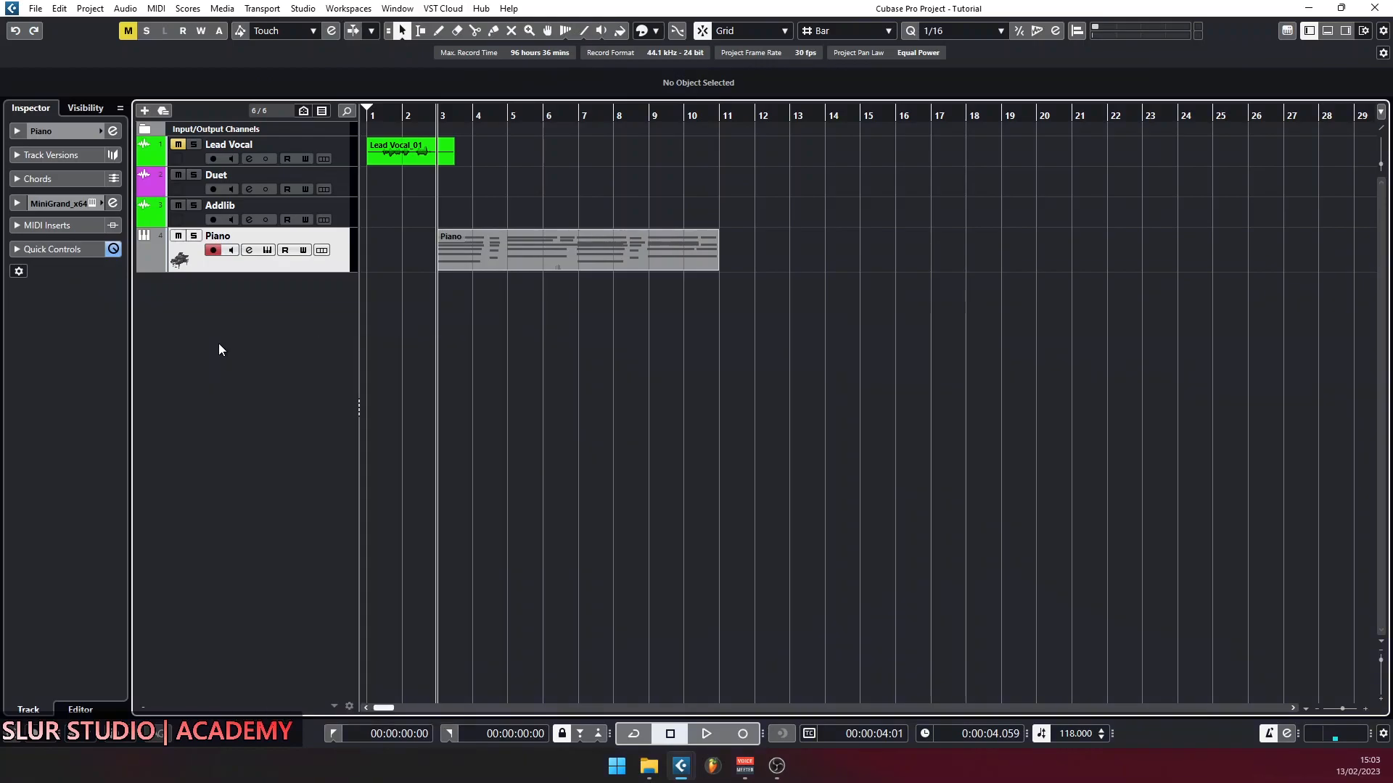
{"action": "left_click", "coordinate": [90, 8]}
{"action": "mouse_move", "coordinate": [101, 27]}
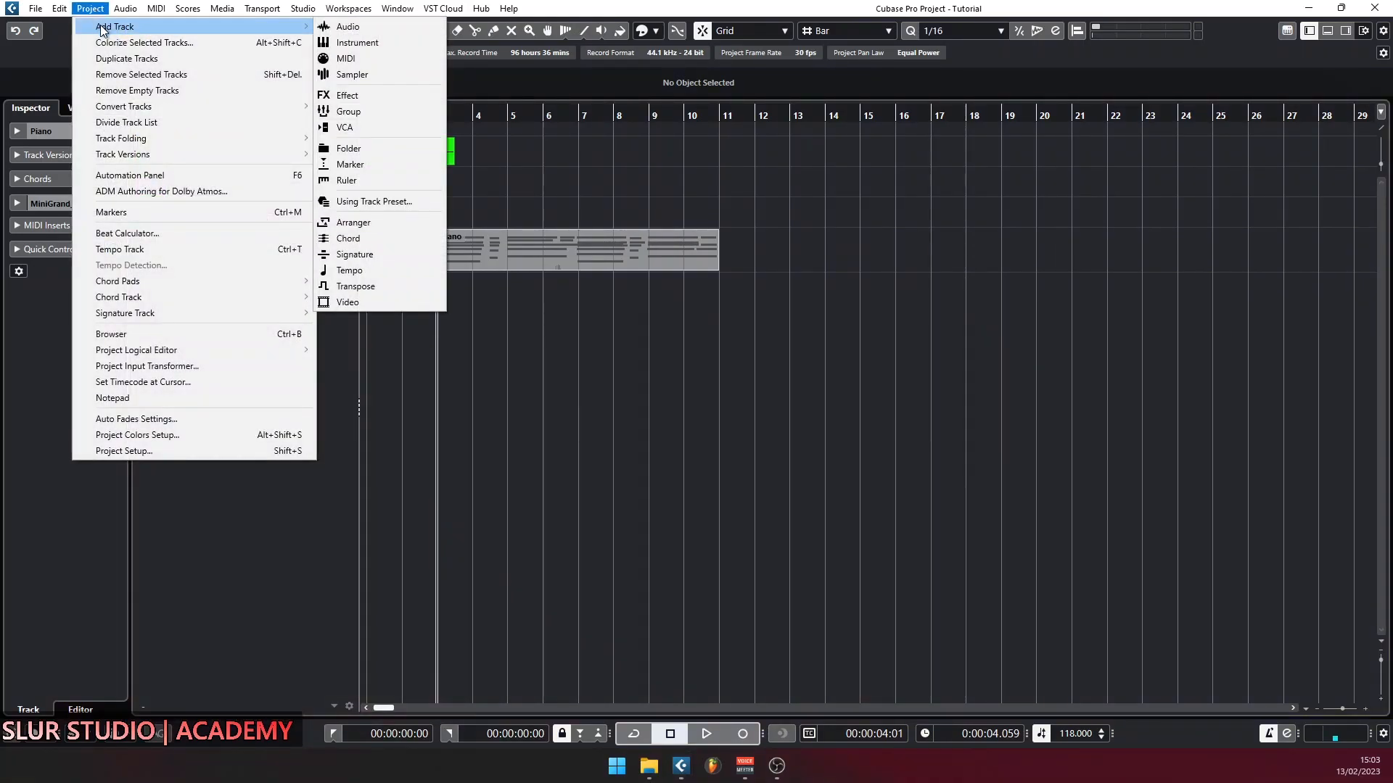
{"action": "left_click", "coordinate": [684, 441]}
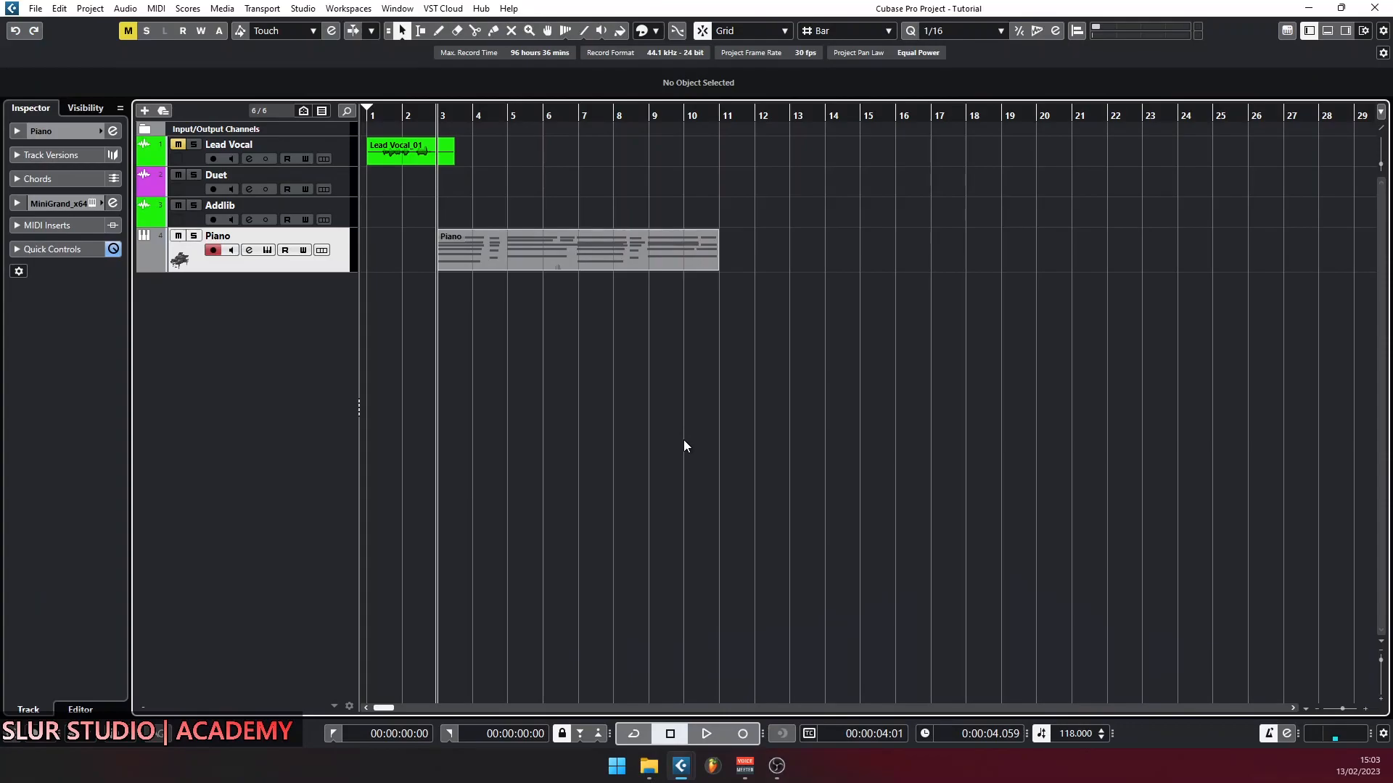
Step: Add one MIDI track named String below the Piano track
{"action": "double_click", "coordinate": [684, 439]}
{"action": "left_click_drag", "start_coordinate": [673, 220], "coordinate": [913, 207]}
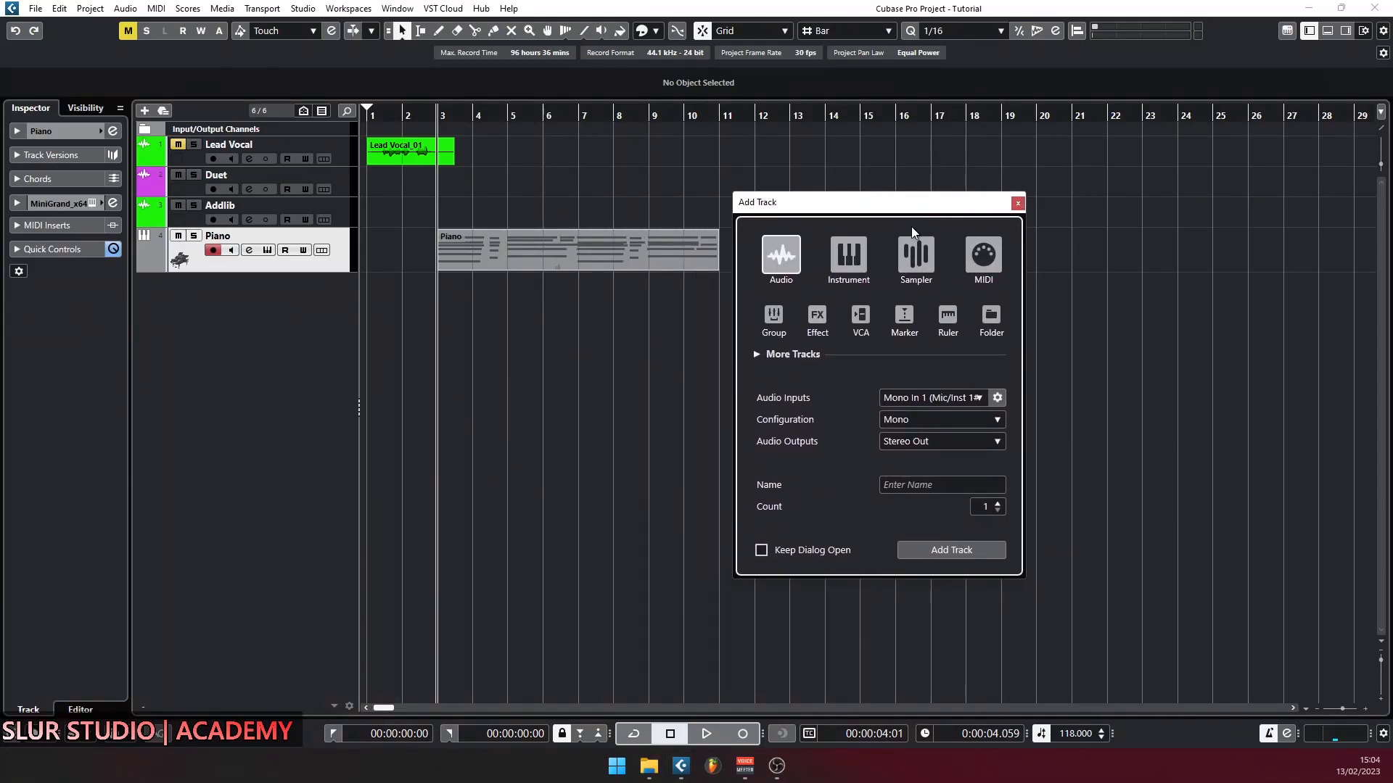
{"action": "left_click", "coordinate": [986, 264]}
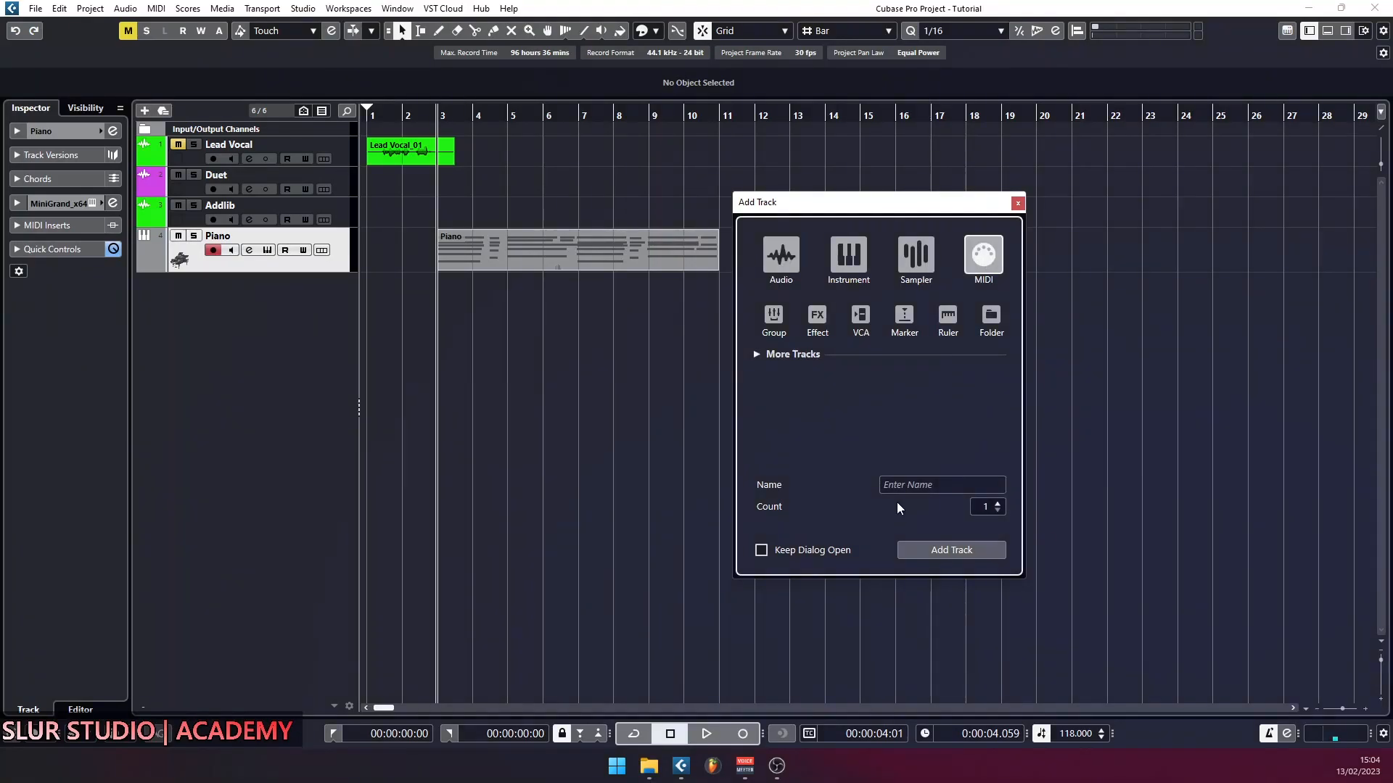
{"action": "left_click", "coordinate": [919, 485]}
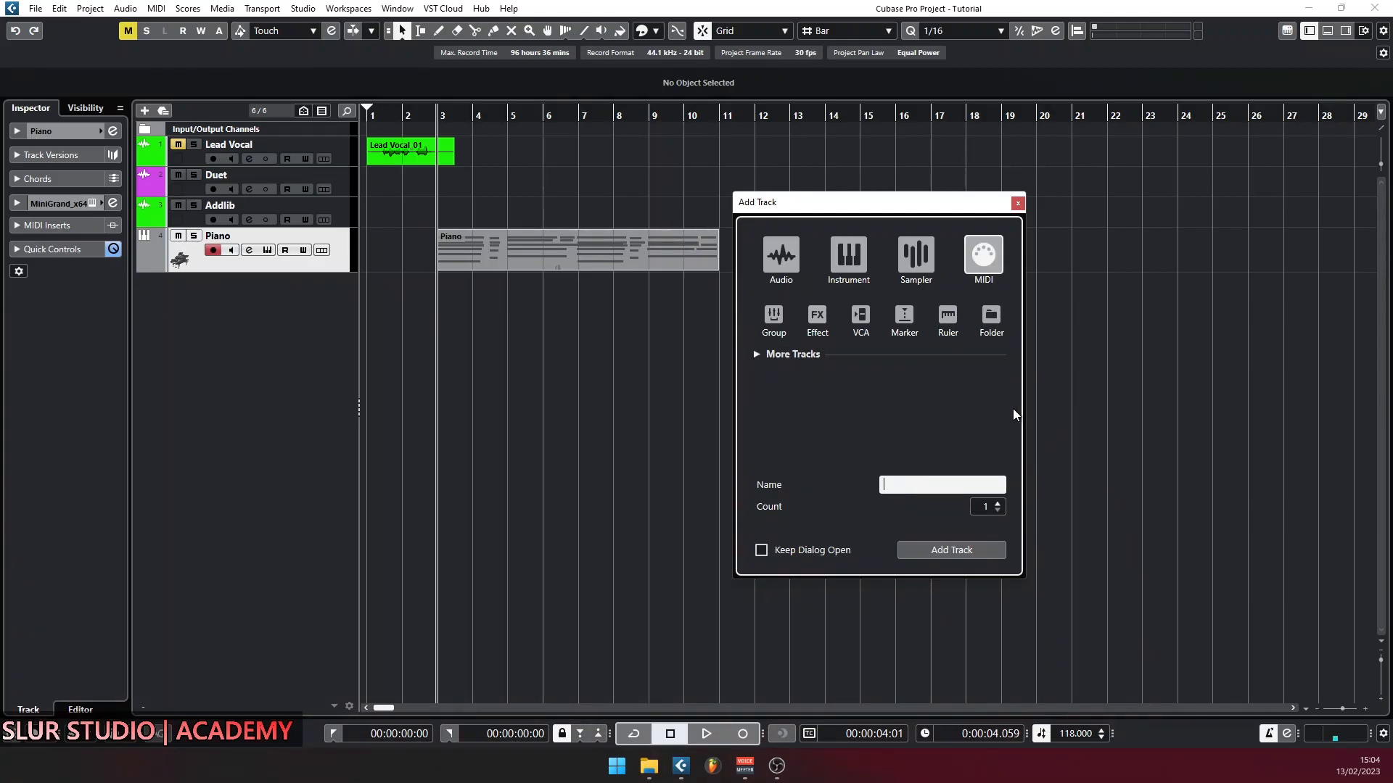
{"action": "type", "text": "String"}
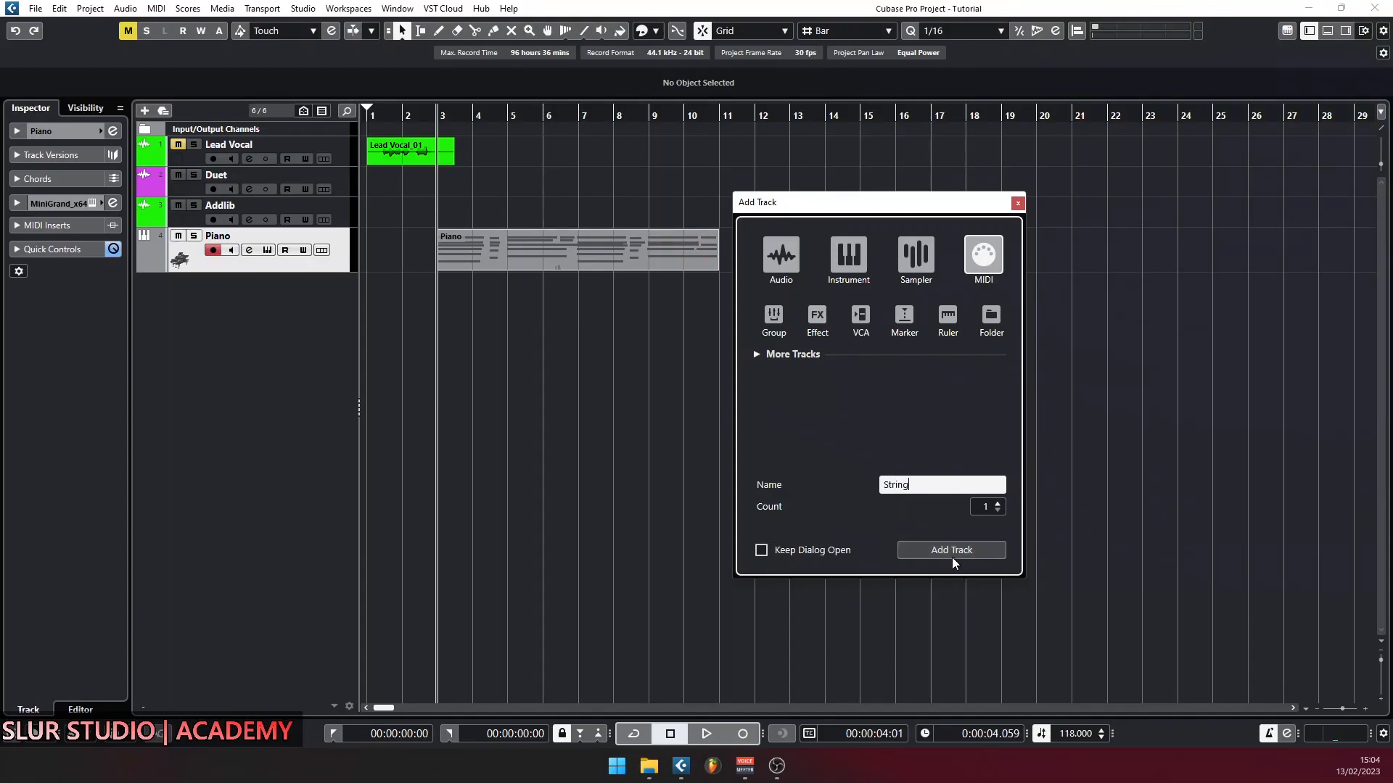
{"action": "left_click", "coordinate": [956, 552]}
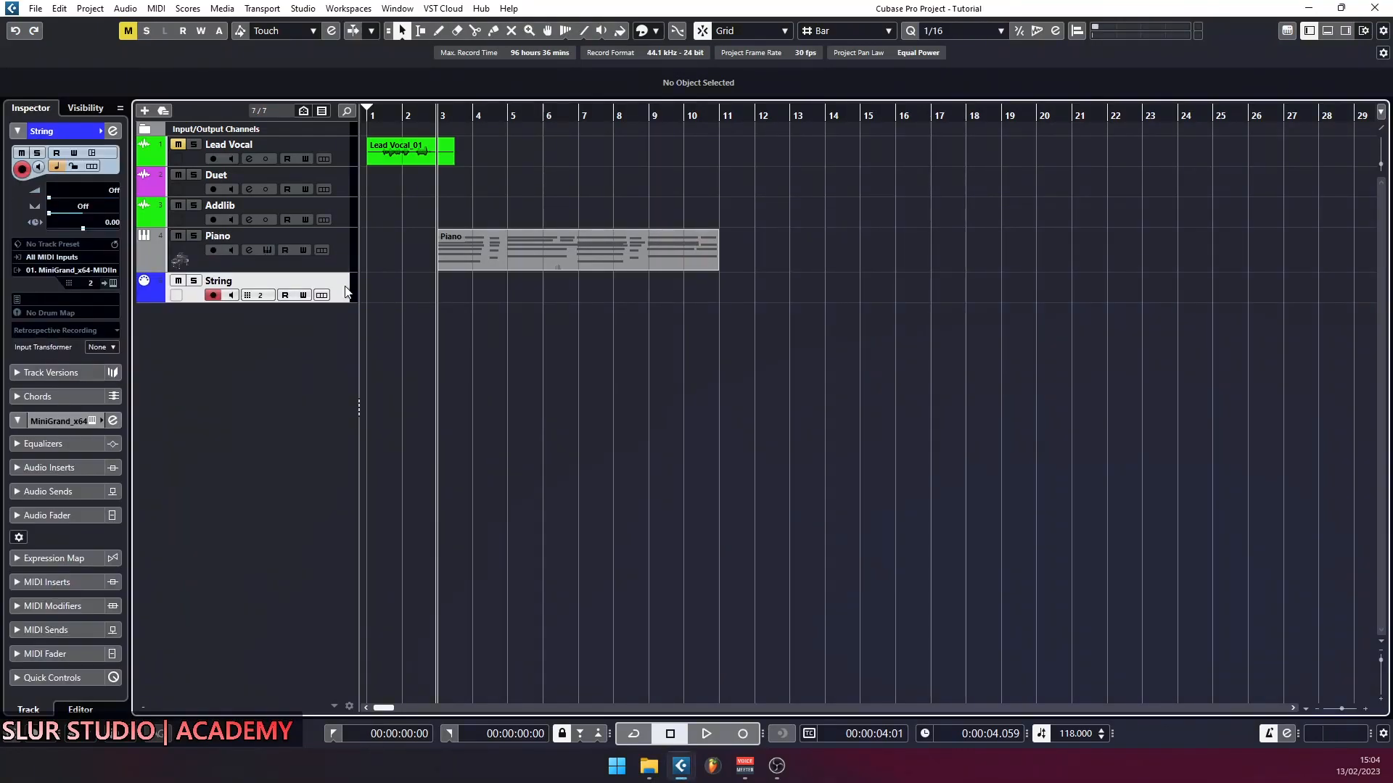
Step: Compare the Inspector settings of the Piano instrument track and the String MIDI track
{"action": "left_click", "coordinate": [341, 248]}
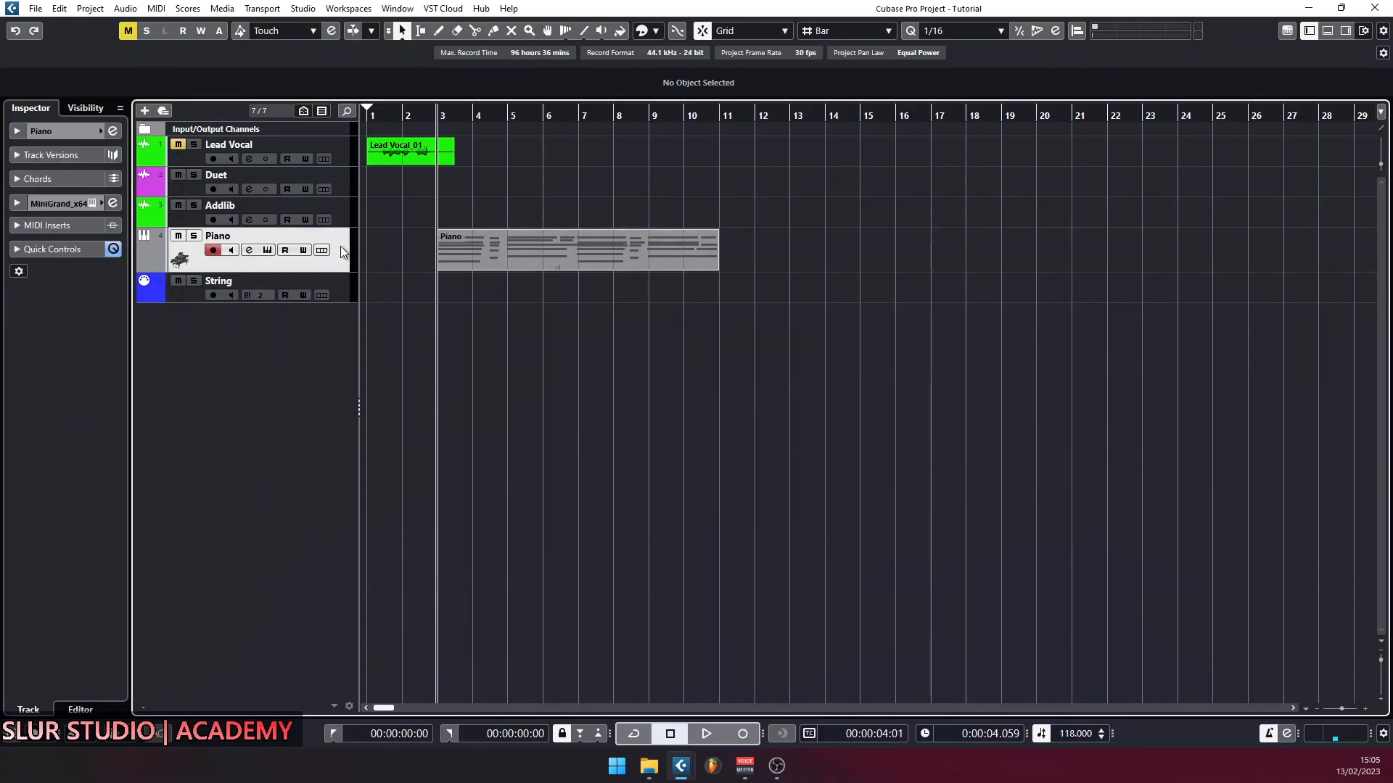
{"action": "left_click", "coordinate": [344, 293]}
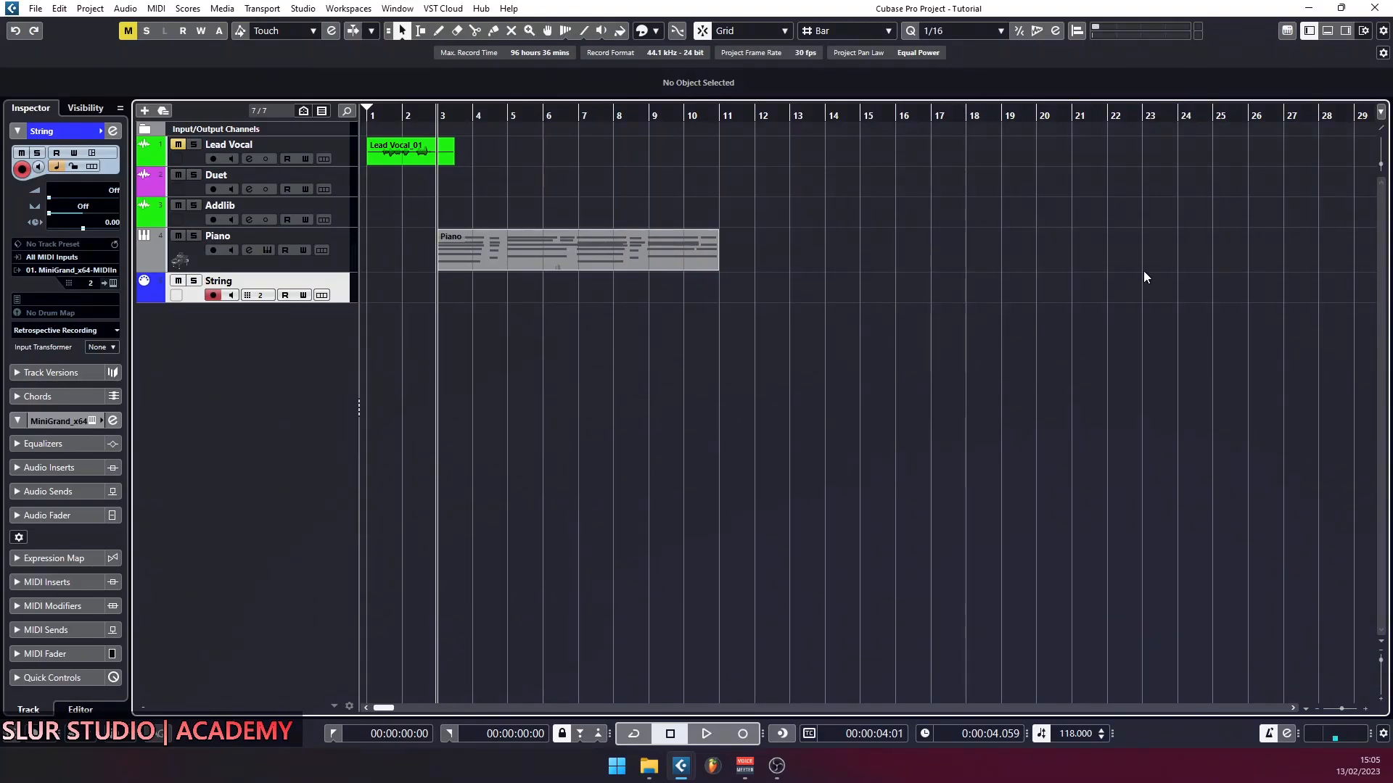
Step: Load Xpand!2_x64 as a rack instrument without creating a MIDI track for it, and collapse the VST Instruments folders in the track list
{"action": "left_click", "coordinate": [1346, 31]}
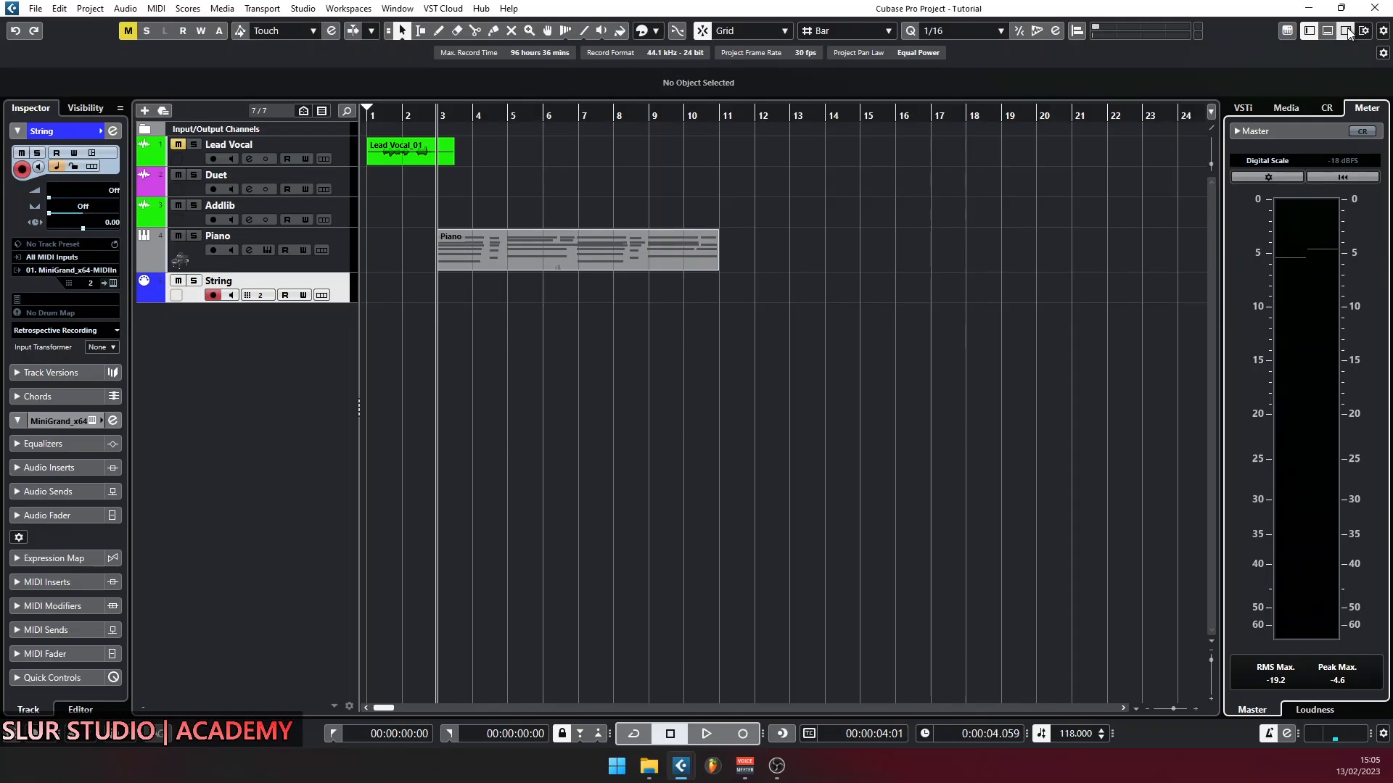
{"action": "left_click", "coordinate": [1245, 108]}
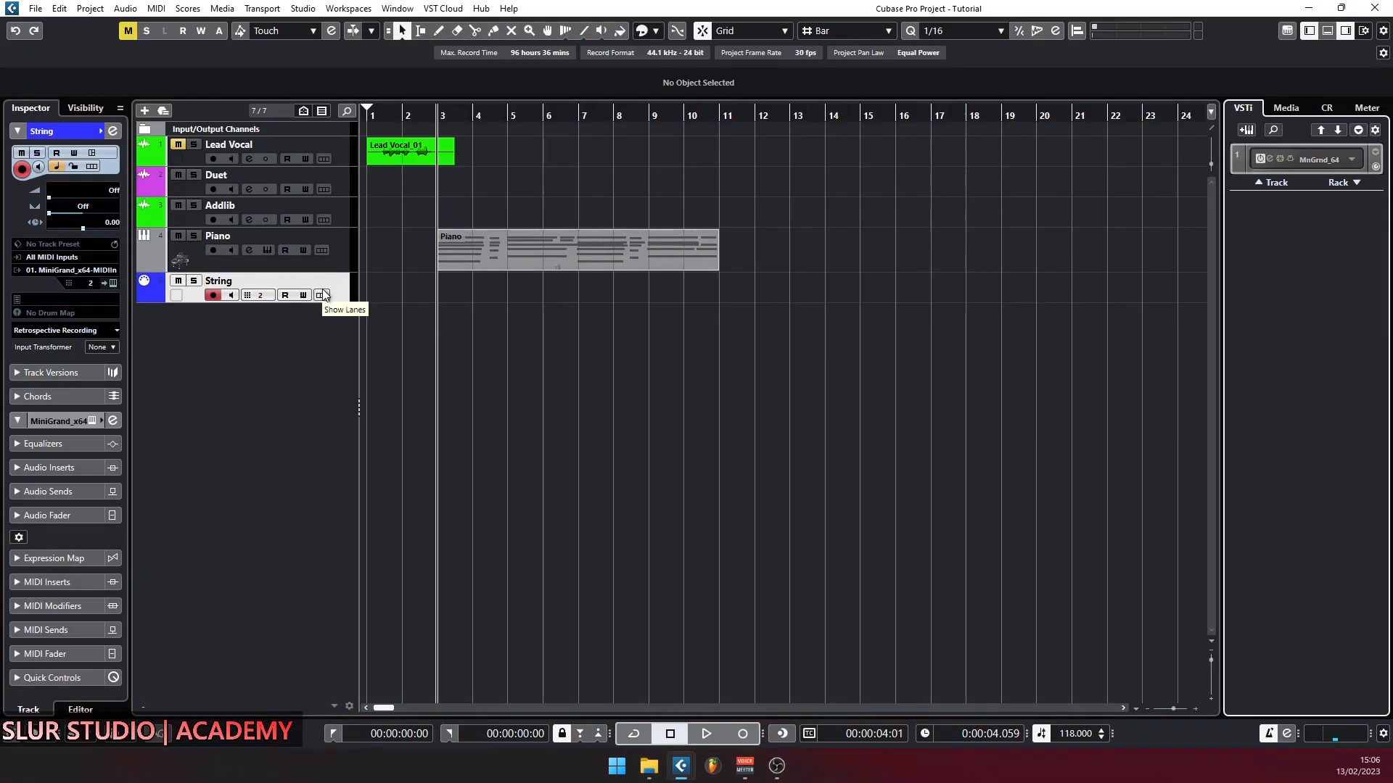
{"action": "left_click", "coordinate": [1257, 183]}
{"action": "key", "text": "Escape"}
{"action": "left_click", "coordinate": [1357, 184]}
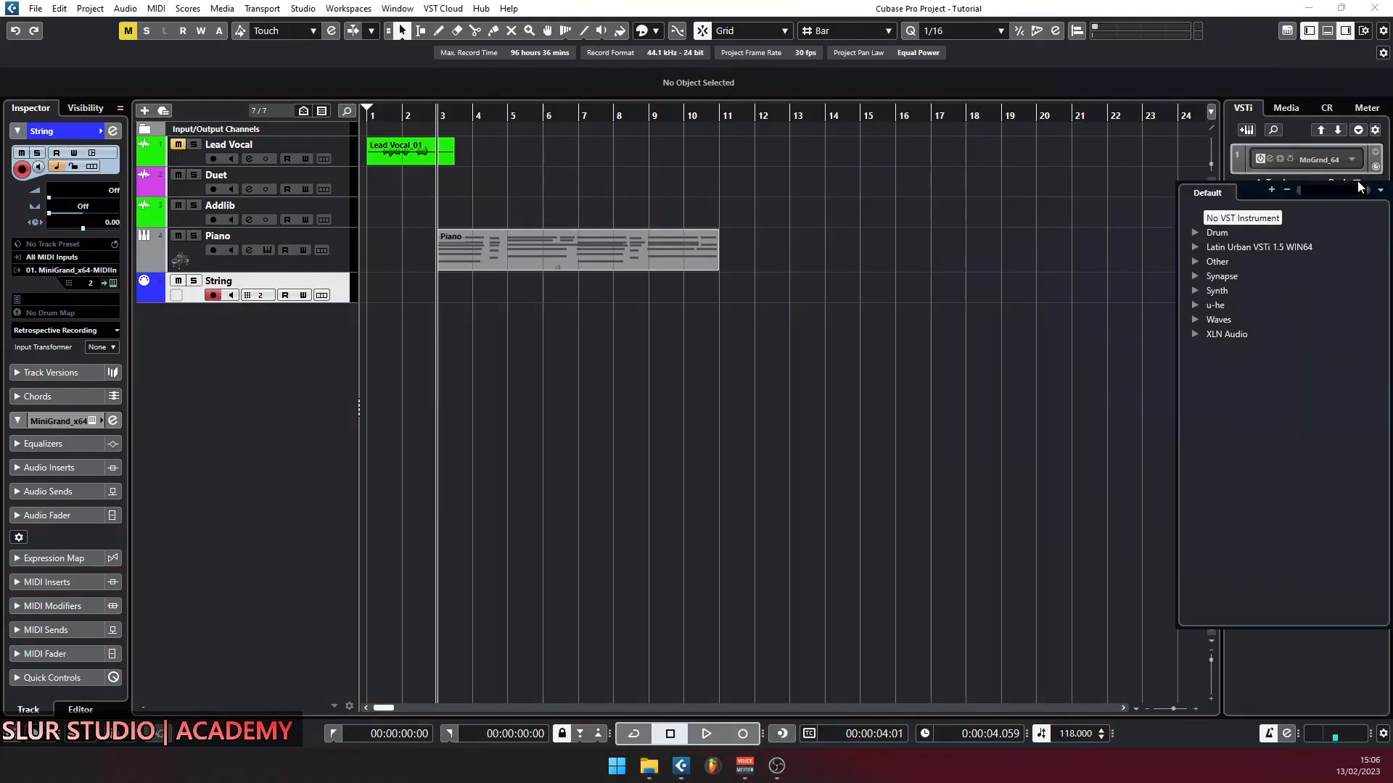
{"action": "type", "text": "xp"}
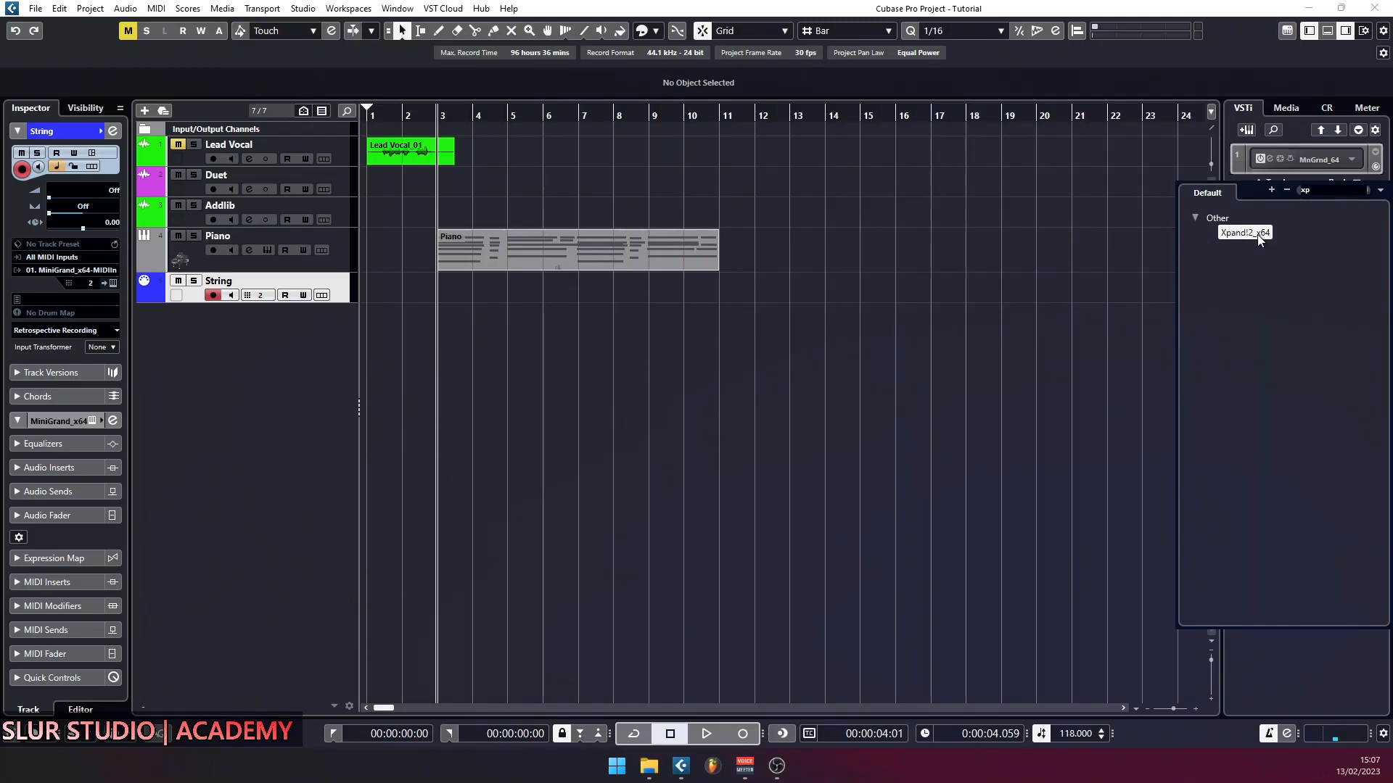
{"action": "left_click", "coordinate": [1256, 233]}
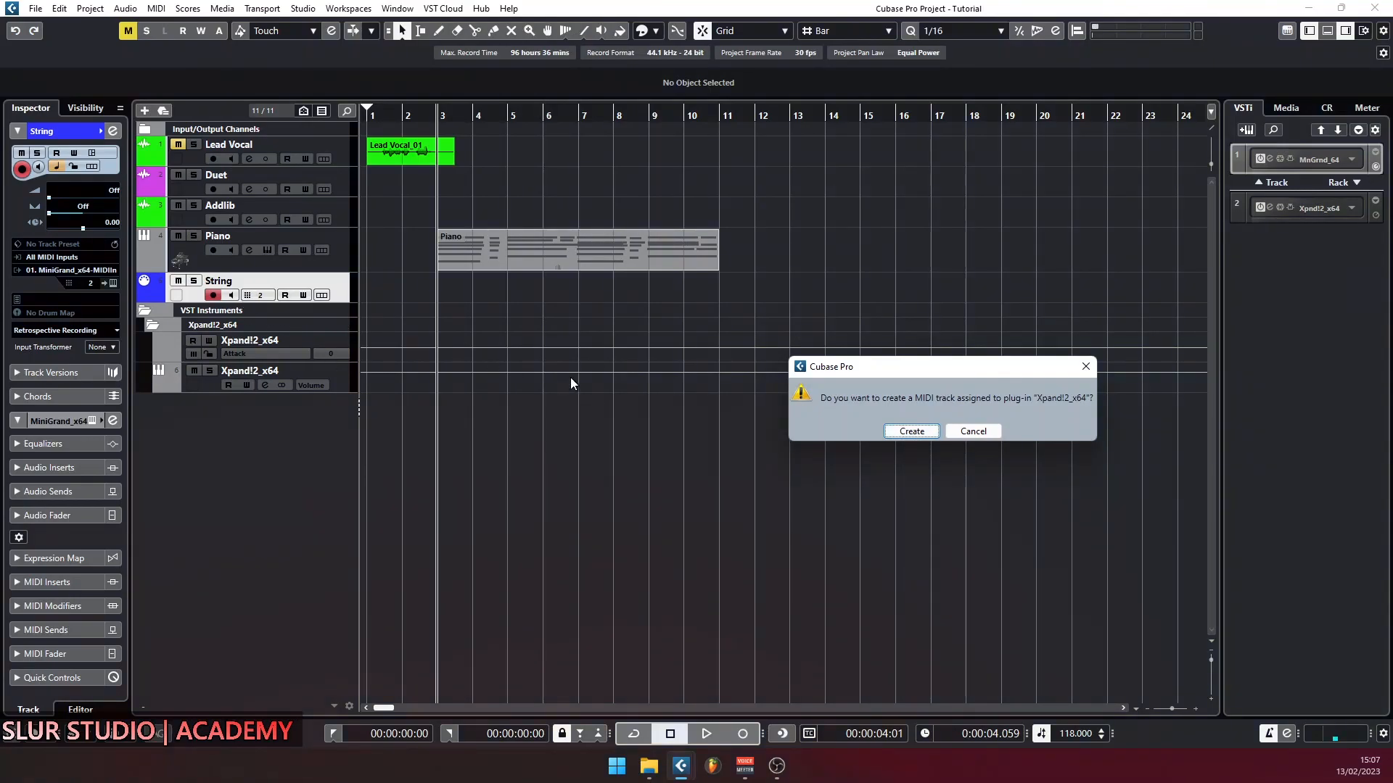
{"action": "left_click", "coordinate": [993, 433]}
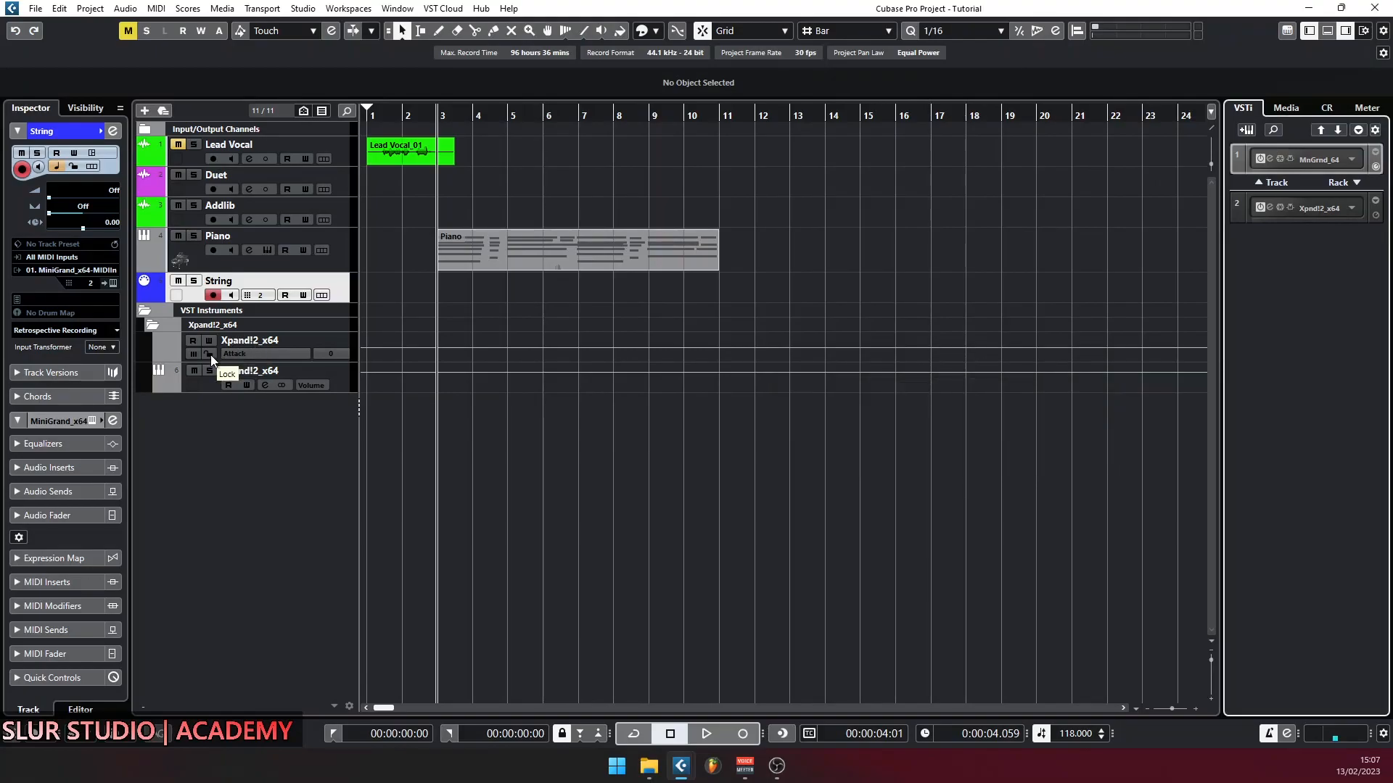
{"action": "left_click", "coordinate": [152, 328]}
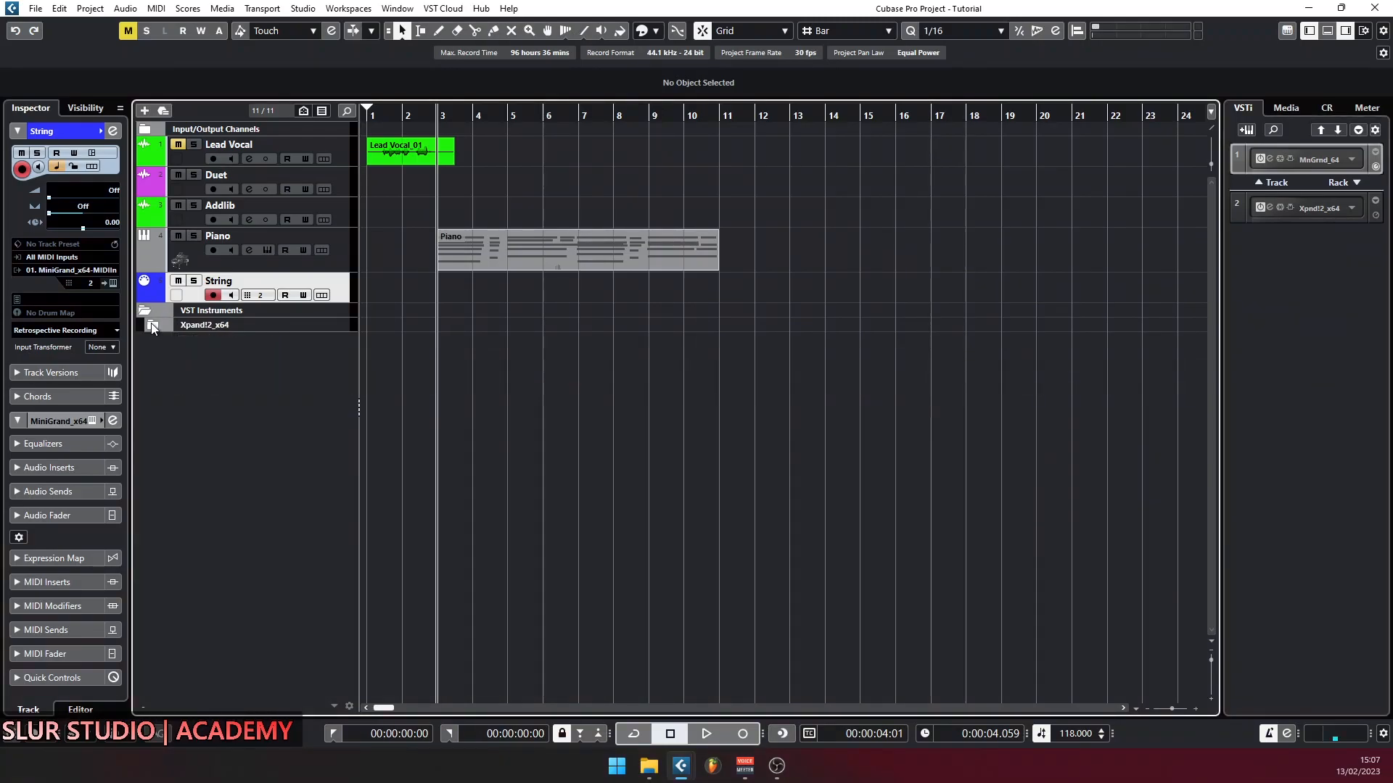
{"action": "left_click", "coordinate": [144, 312]}
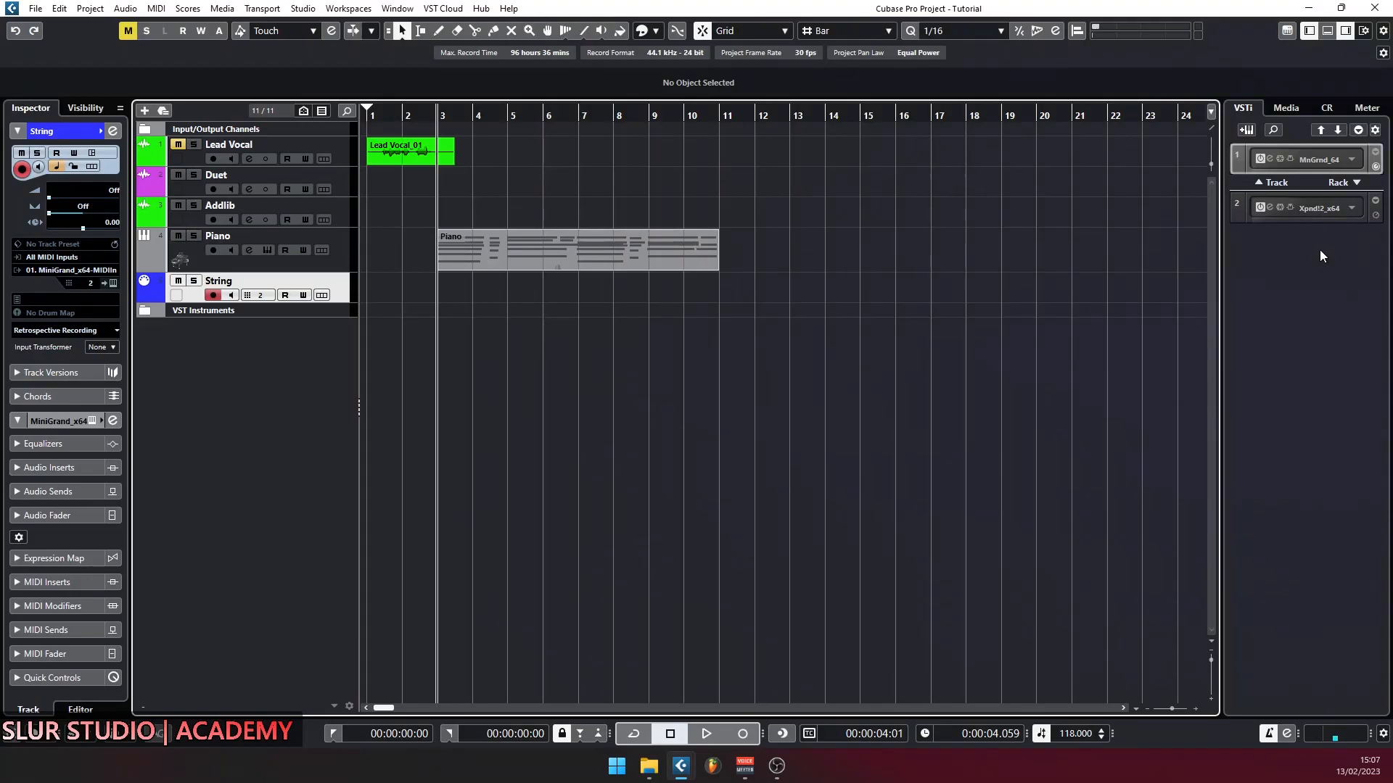
Step: Check which instrument the String track plays, close its window, and open the Xpand!2_x64 editor over the middle of the project
{"action": "left_click", "coordinate": [114, 284]}
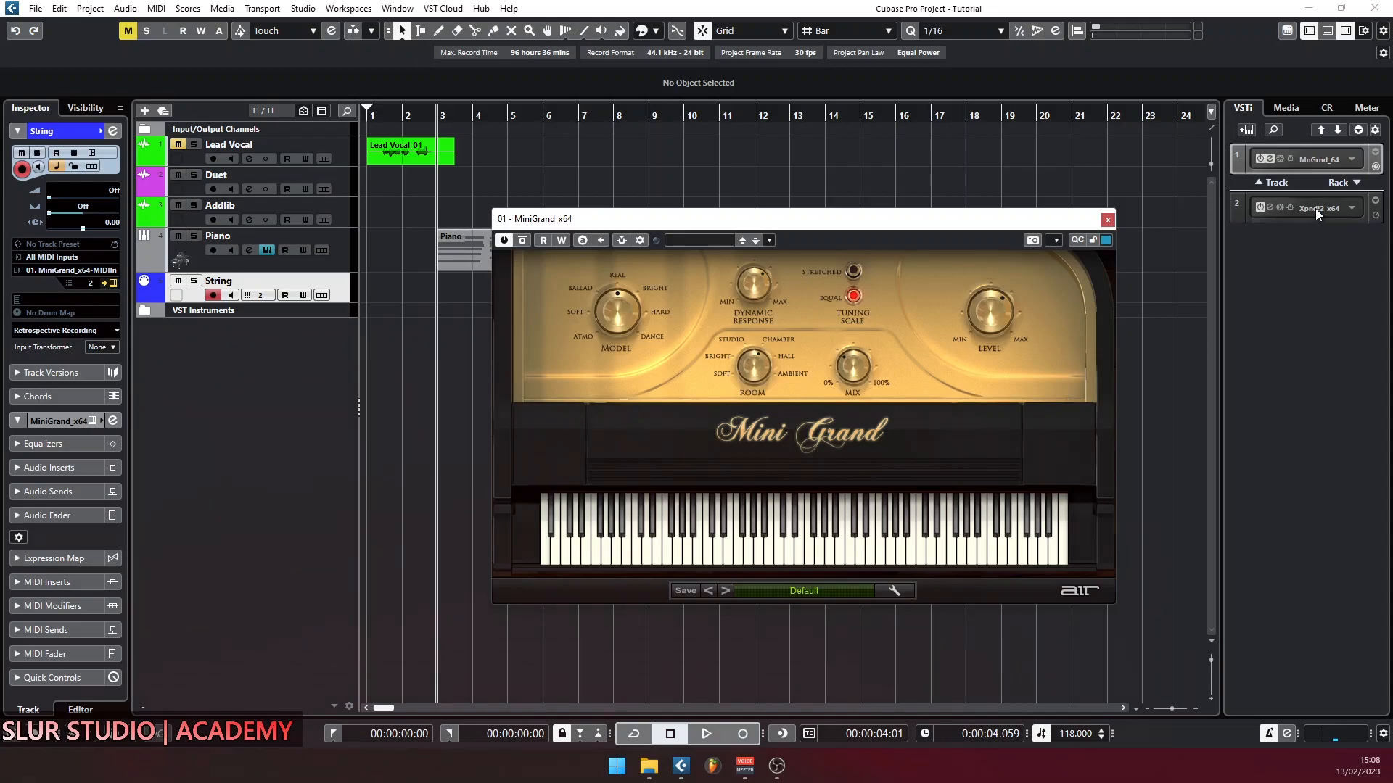
{"action": "left_click", "coordinate": [1107, 219]}
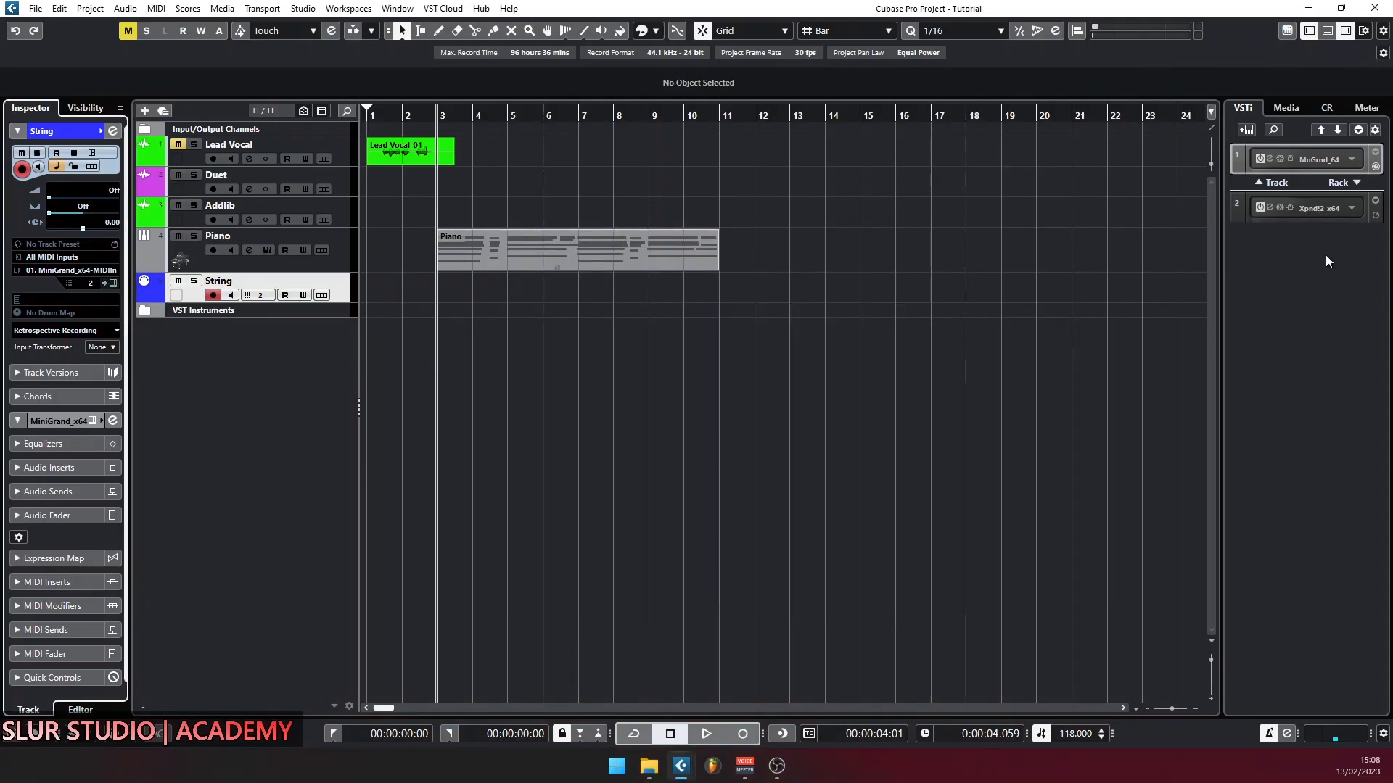
{"action": "left_click", "coordinate": [1269, 208]}
{"action": "left_click_drag", "start_coordinate": [775, 419], "coordinate": [757, 267]}
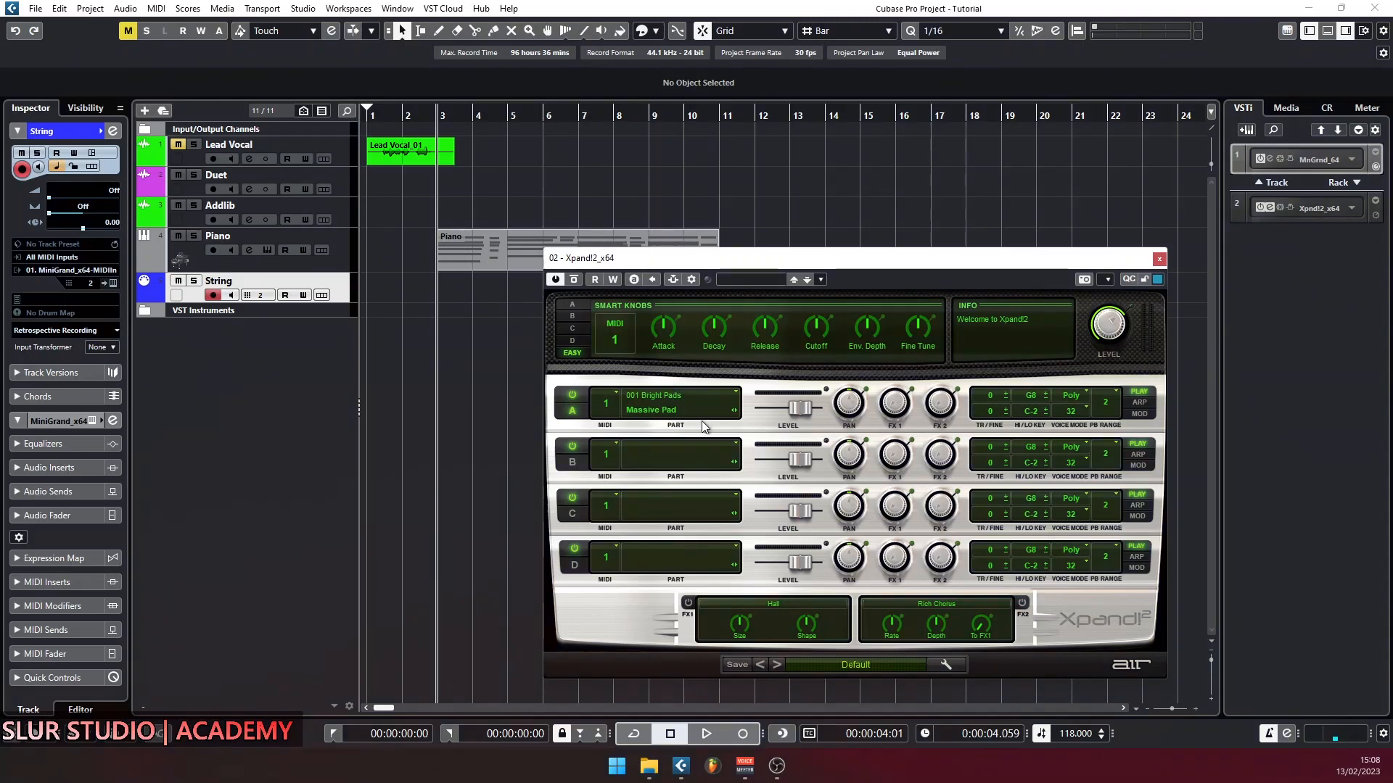
{"action": "left_click_drag", "start_coordinate": [888, 261], "coordinate": [894, 202]}
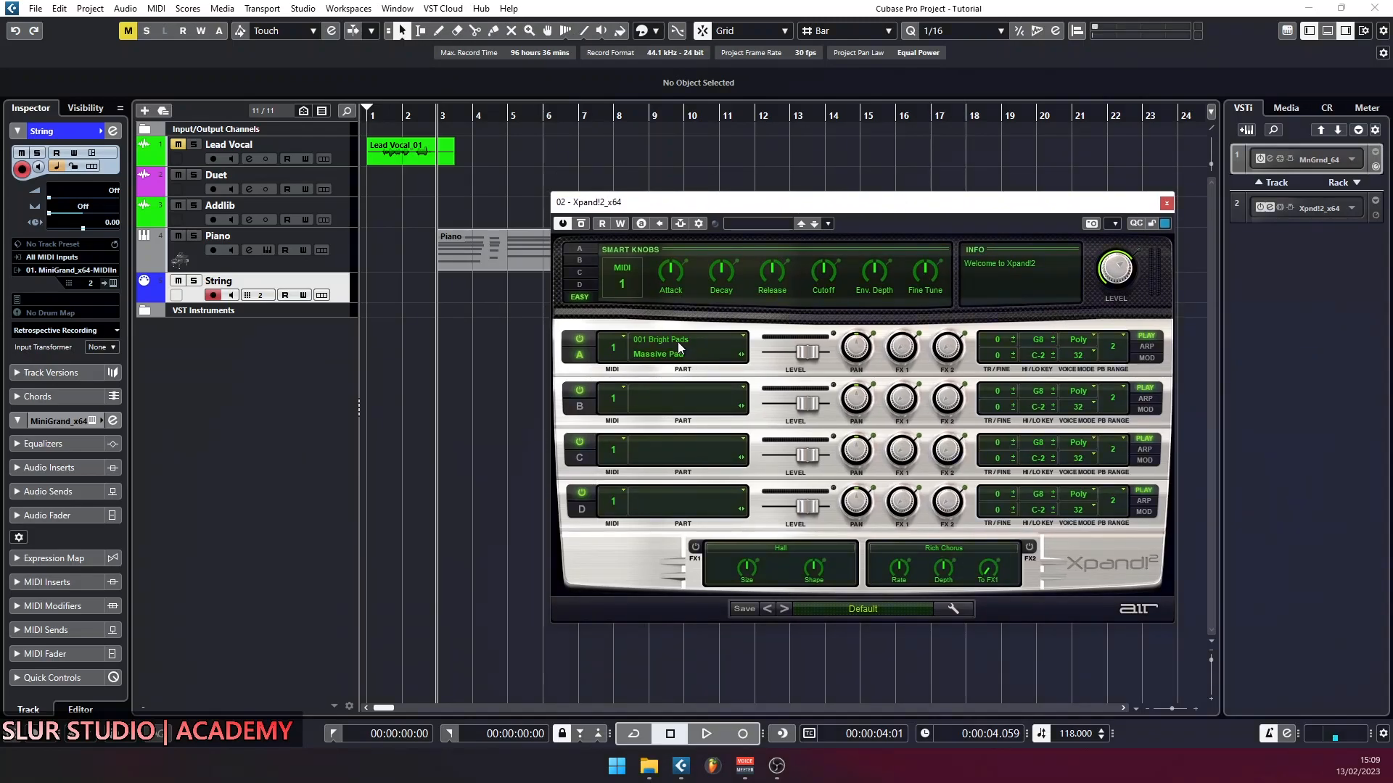
{"action": "left_click_drag", "start_coordinate": [836, 201], "coordinate": [807, 205]}
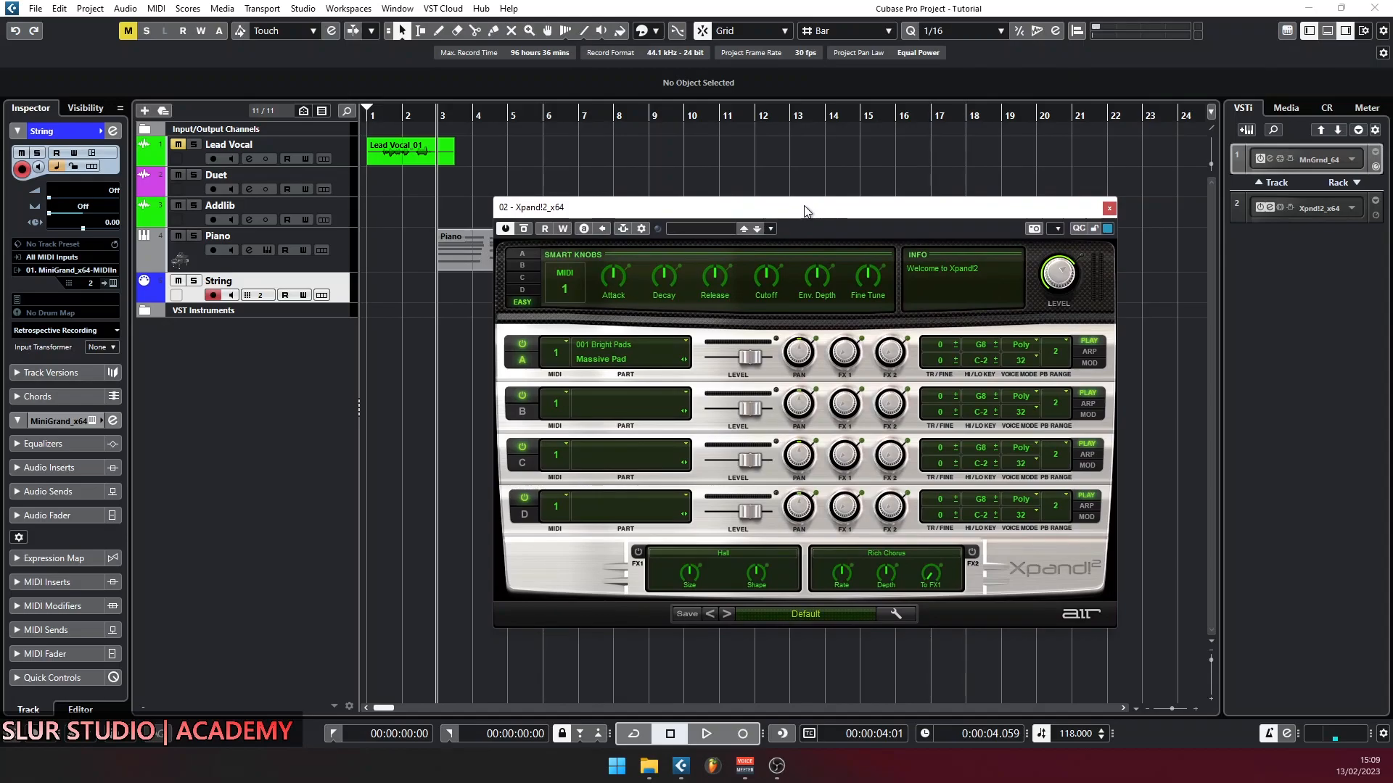
{"action": "left_click_drag", "start_coordinate": [853, 215], "coordinate": [829, 194]}
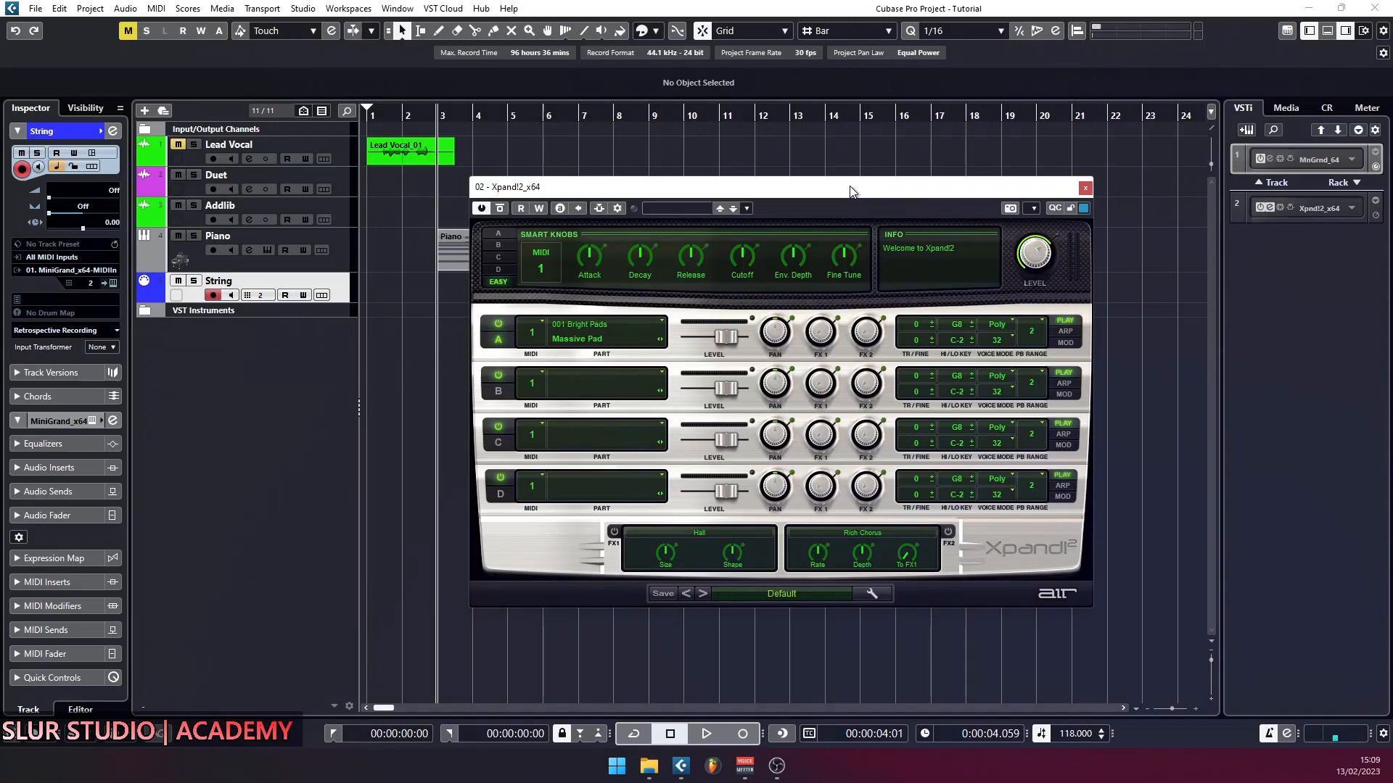
{"action": "left_click_drag", "start_coordinate": [858, 196], "coordinate": [896, 203]}
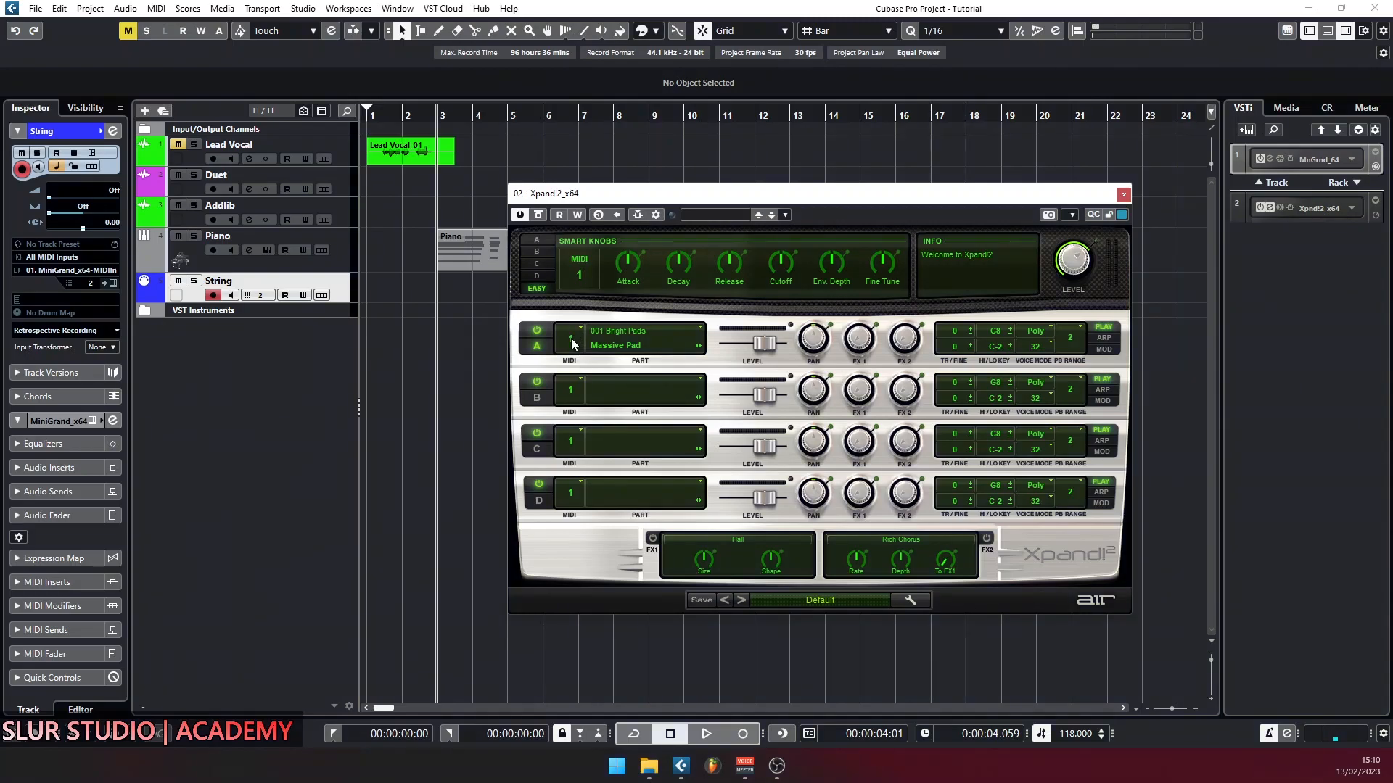
Step: Assign MIDI channels 2, 3 and 4 to parts B, C and D of Xpand!2
{"action": "left_click", "coordinate": [577, 377]}
{"action": "left_click", "coordinate": [572, 423]}
{"action": "left_click", "coordinate": [576, 433]}
{"action": "left_click", "coordinate": [576, 490]}
{"action": "left_click", "coordinate": [573, 488]}
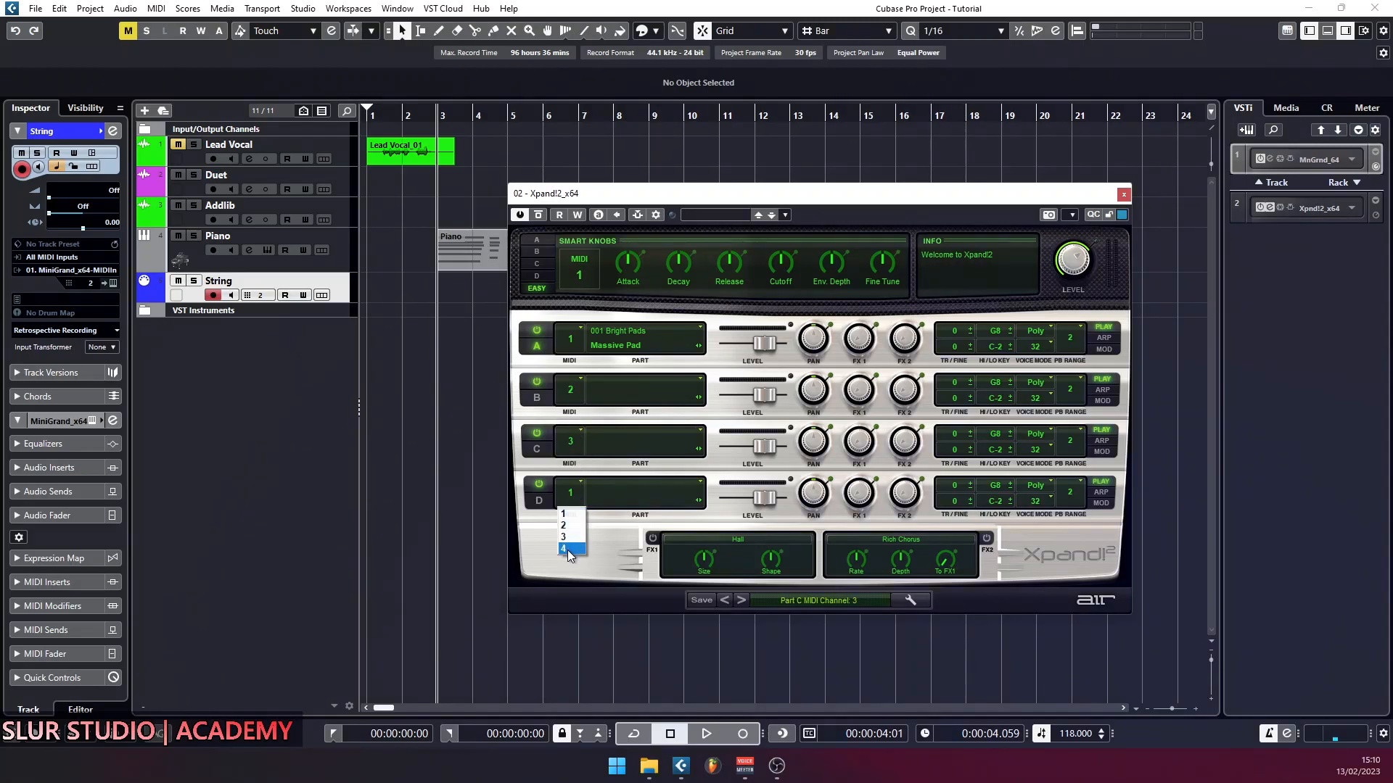
{"action": "left_click_drag", "start_coordinate": [784, 200], "coordinate": [798, 168]}
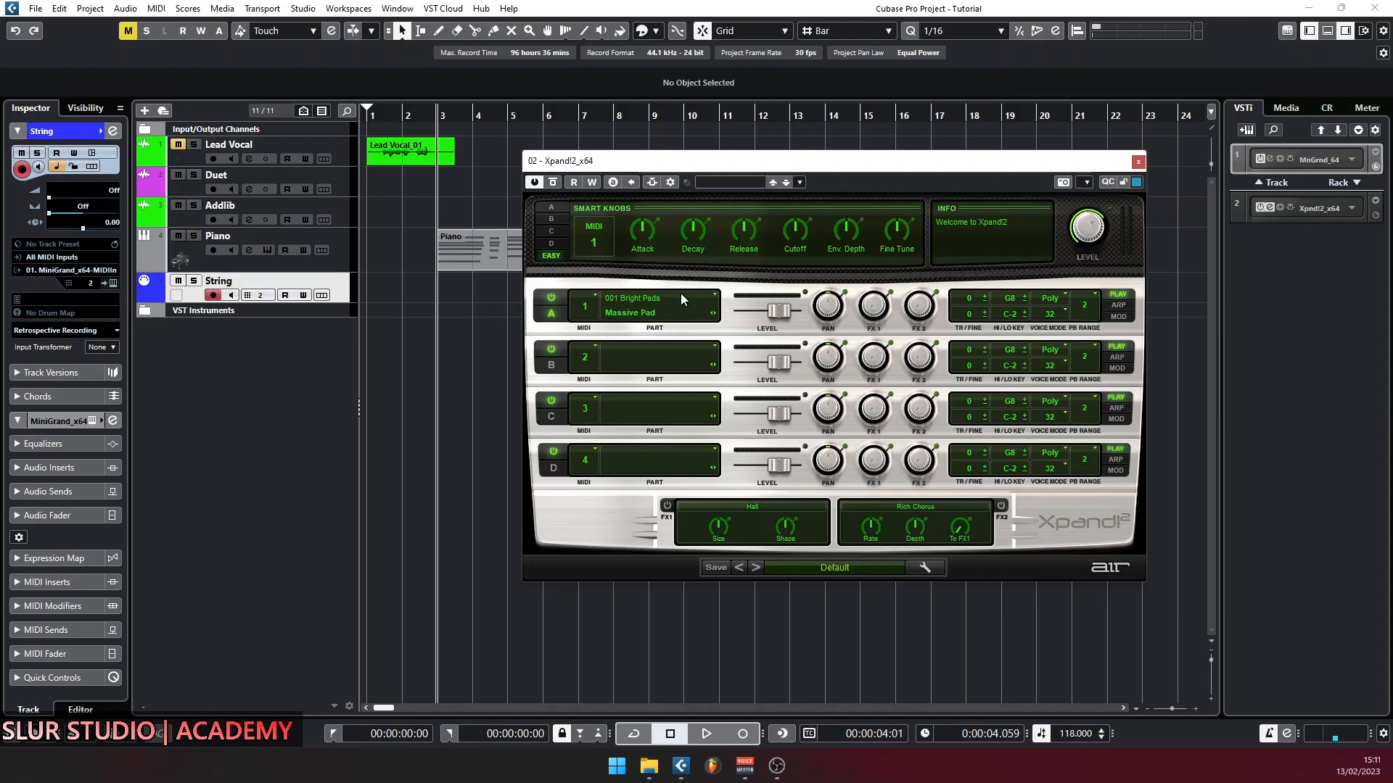
Step: Route the String track's output to 02. Xpand!2_x64 - MIDI In on MIDI channel 1
{"action": "left_click", "coordinate": [58, 271]}
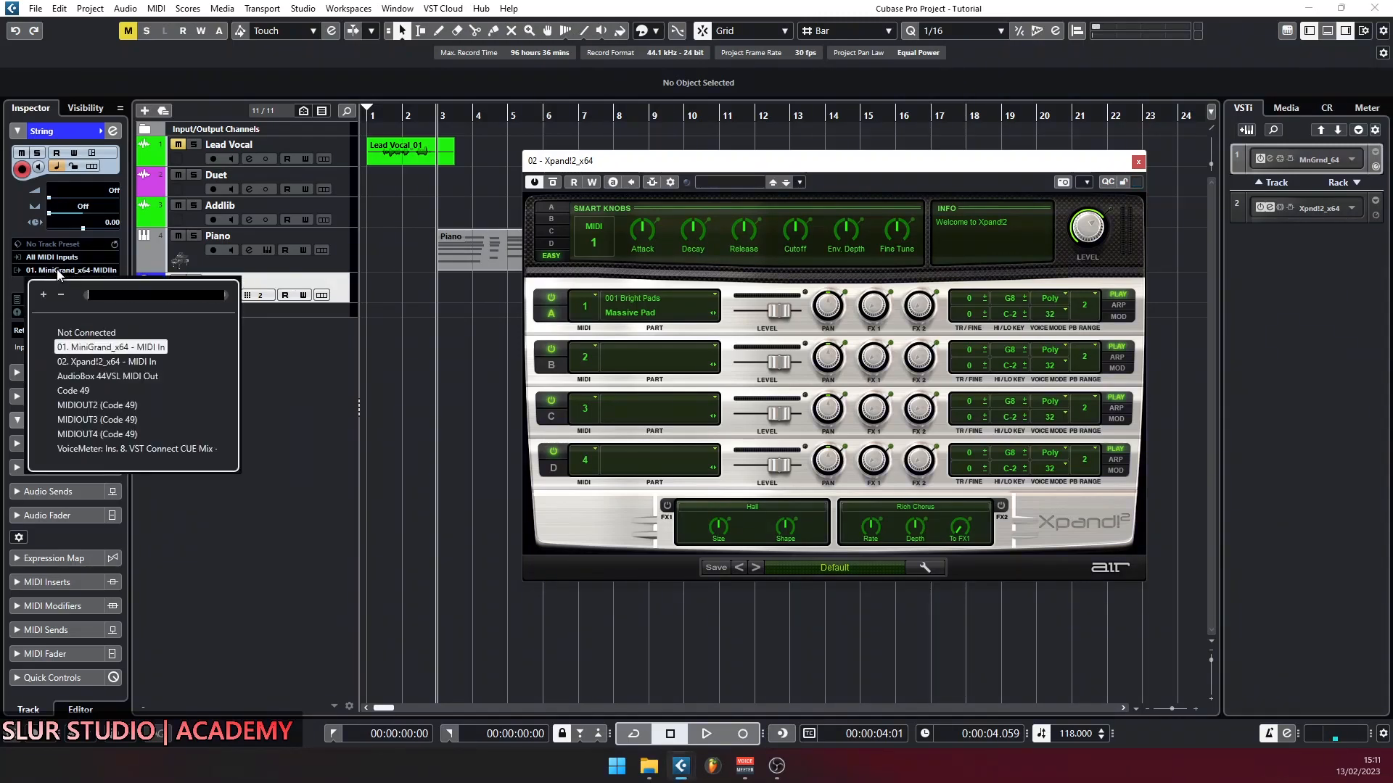
{"action": "left_click", "coordinate": [98, 362]}
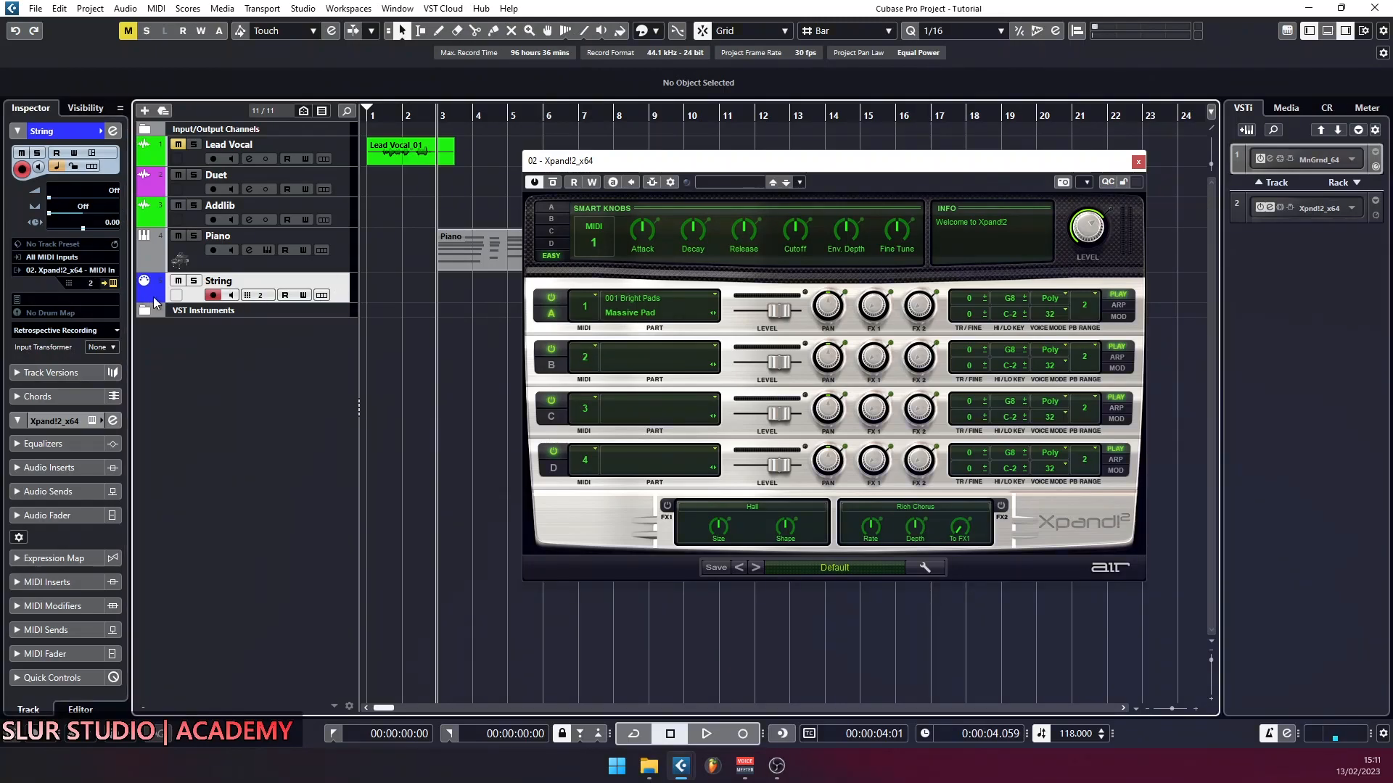
{"action": "scroll", "coordinate": [91, 284], "scroll_direction": "down", "scroll_amount": 1}
{"action": "left_click_drag", "start_coordinate": [725, 161], "coordinate": [721, 171]}
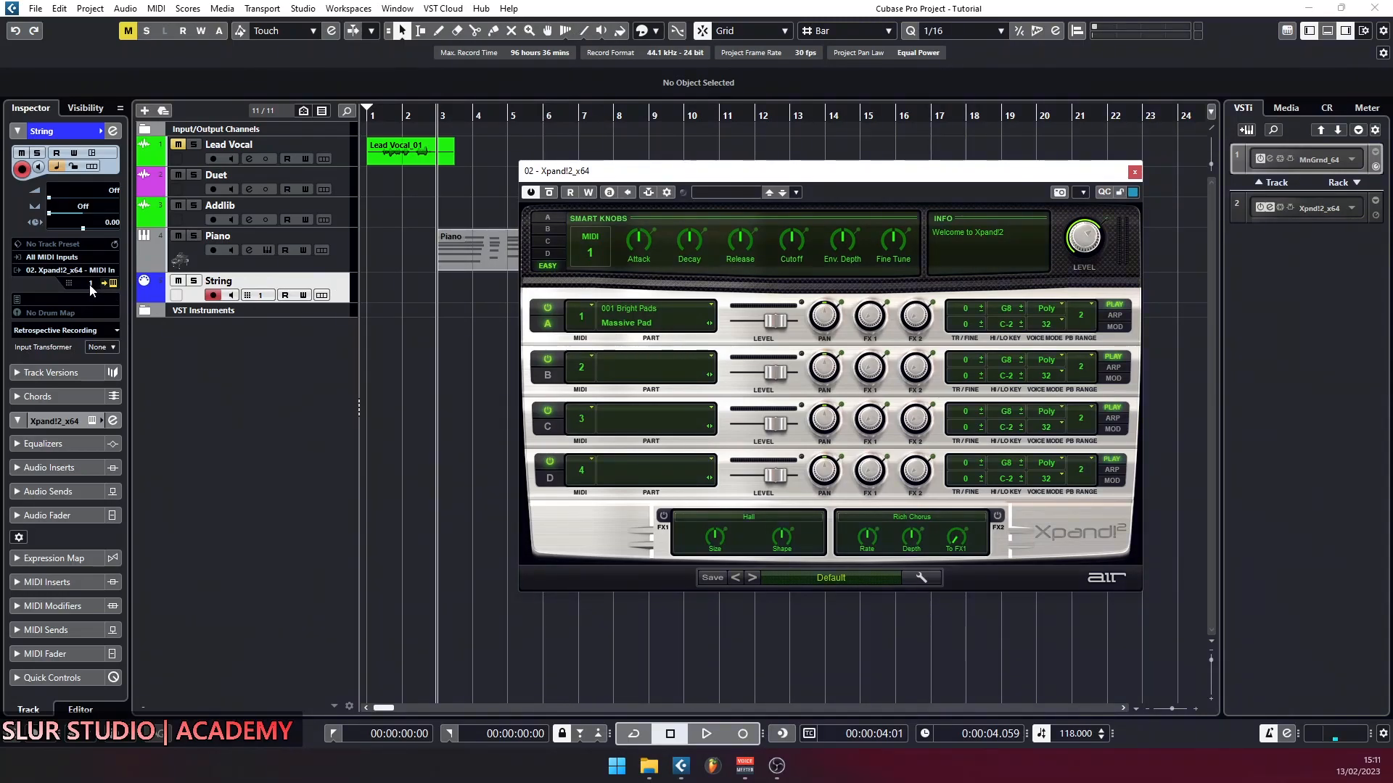
Step: Examine the sound categories offered for Xpand!2 part A without picking one, and close the instrument editor
{"action": "left_click", "coordinate": [649, 324]}
{"action": "mouse_move", "coordinate": [648, 339]}
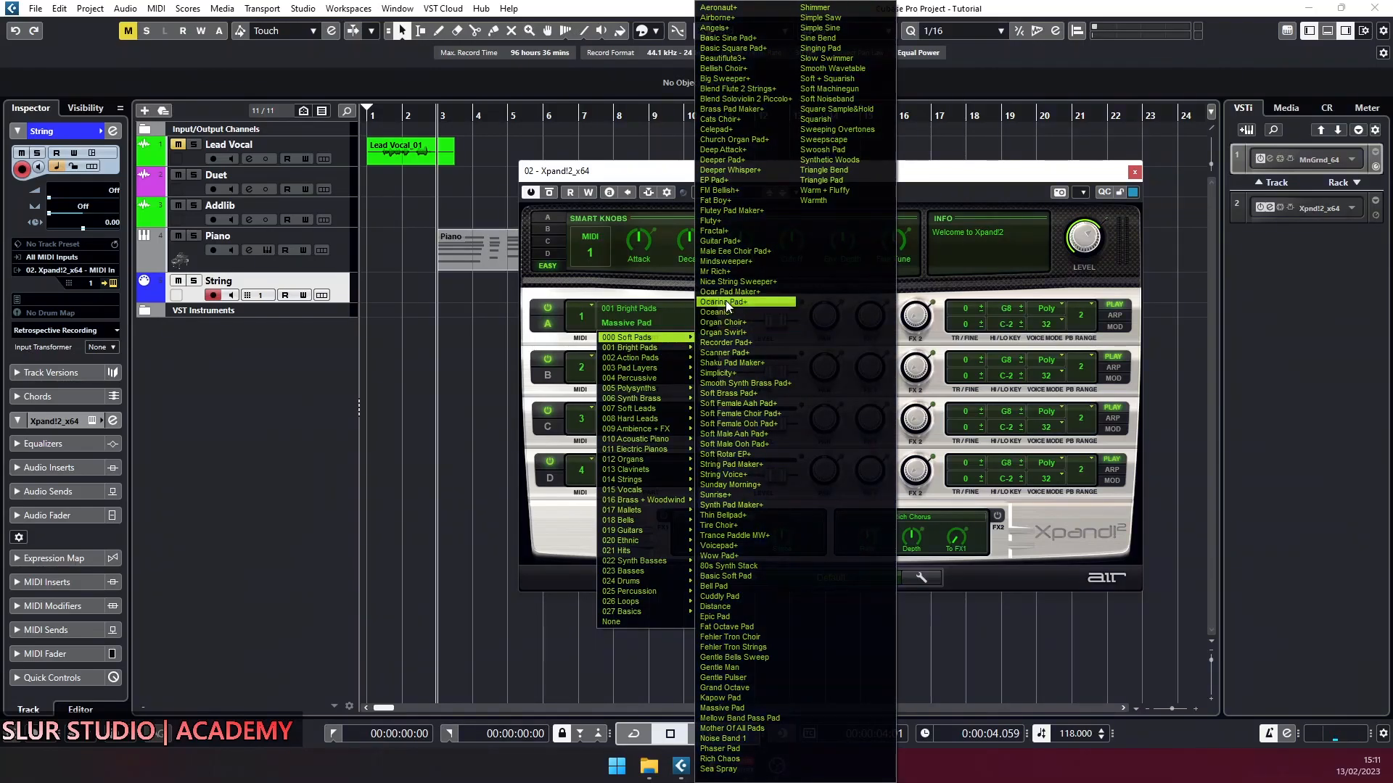
{"action": "left_click", "coordinate": [963, 178]}
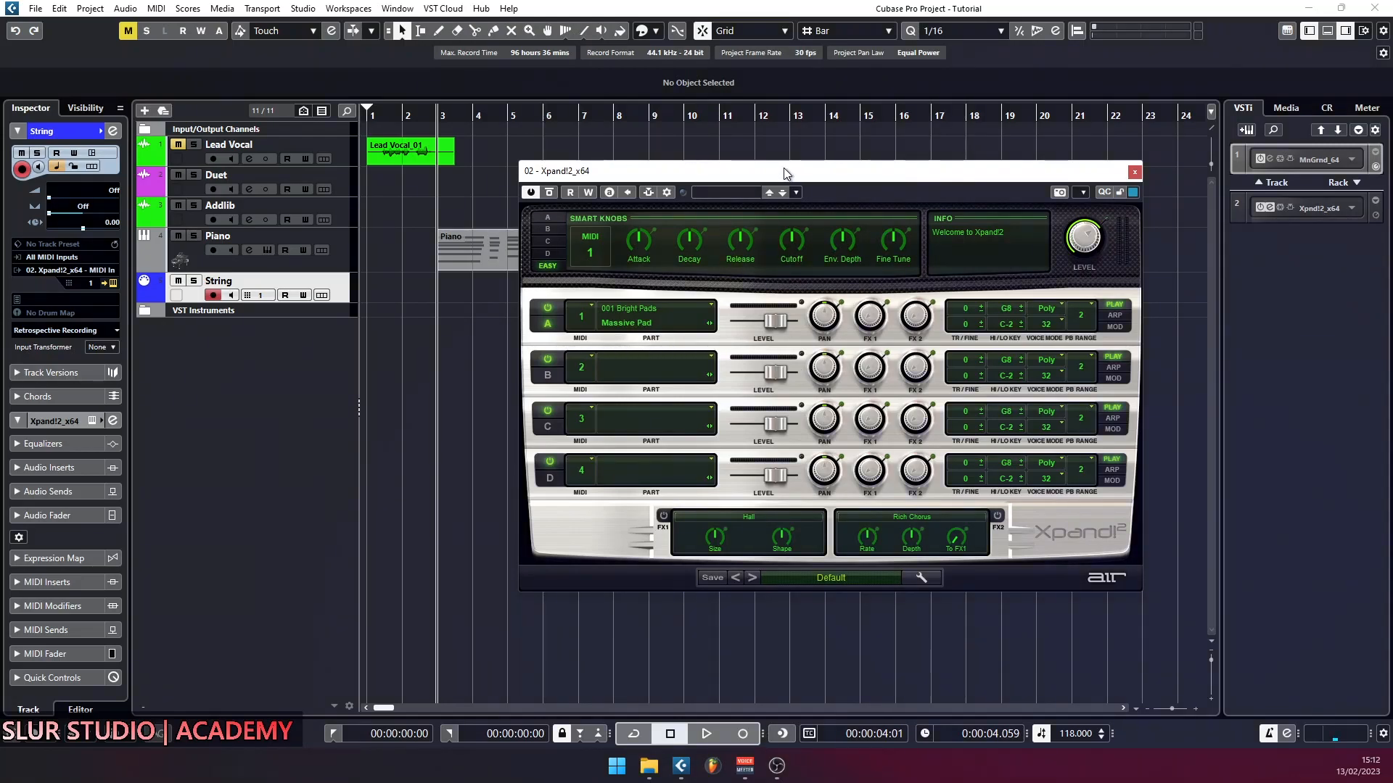
{"action": "left_click", "coordinate": [1134, 173]}
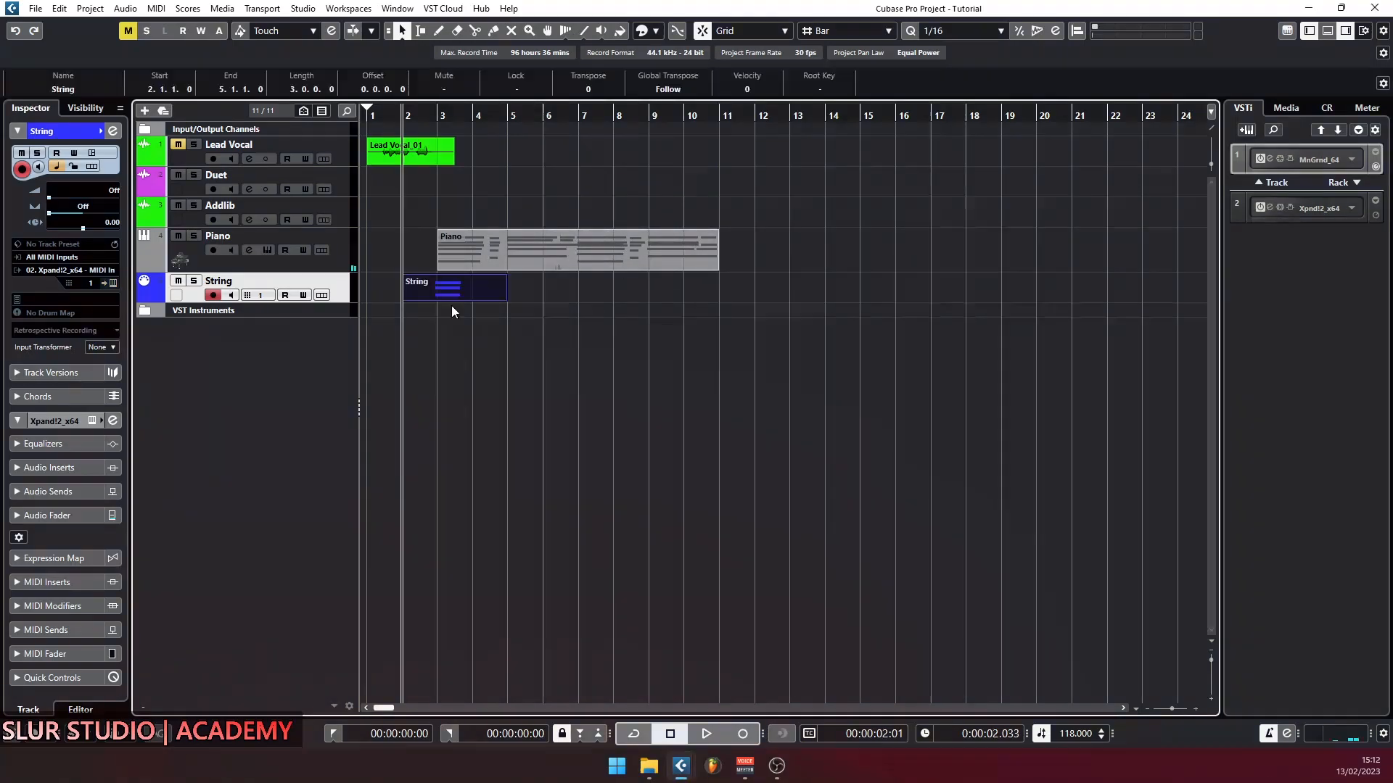
Step: Delete the short String take and record a new String part from bar 2 to bar 12
{"action": "key", "text": "Delete"}
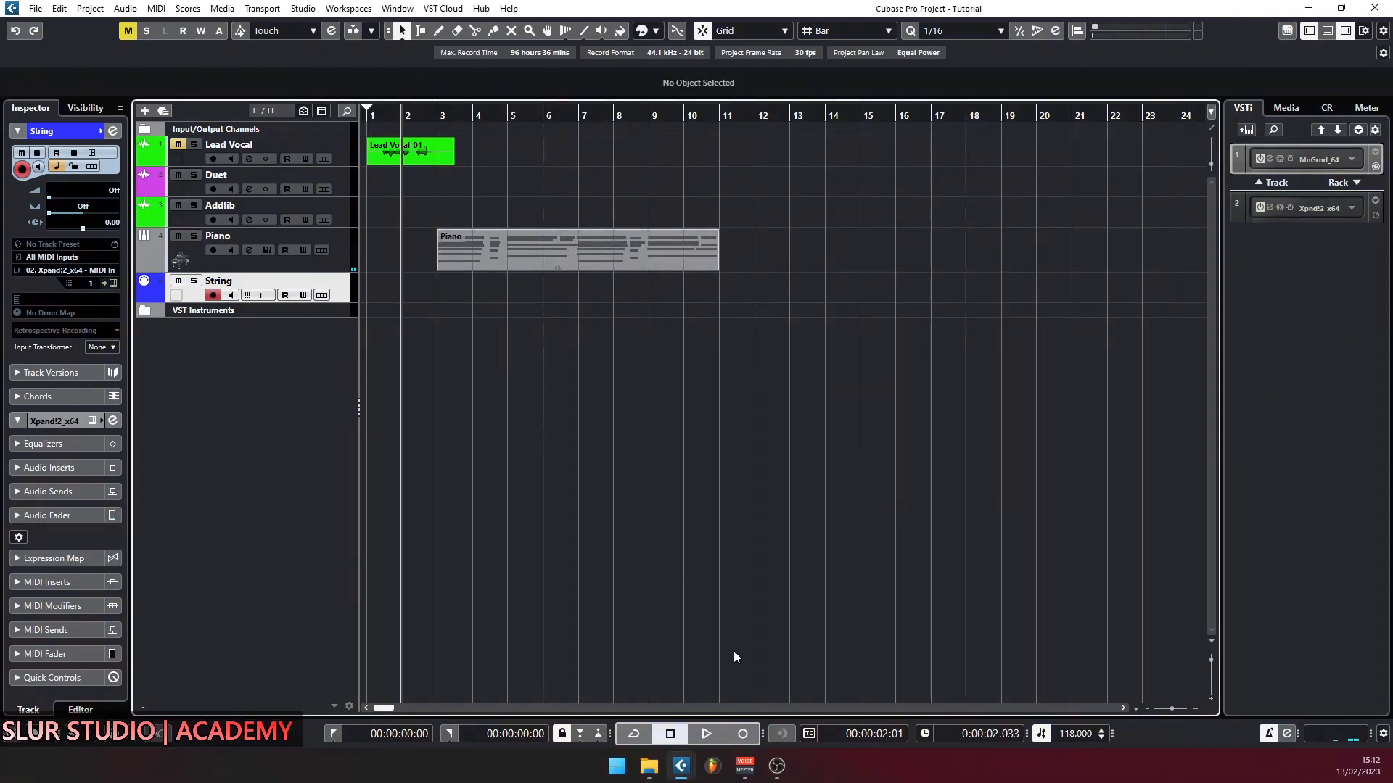
{"action": "left_click", "coordinate": [743, 735]}
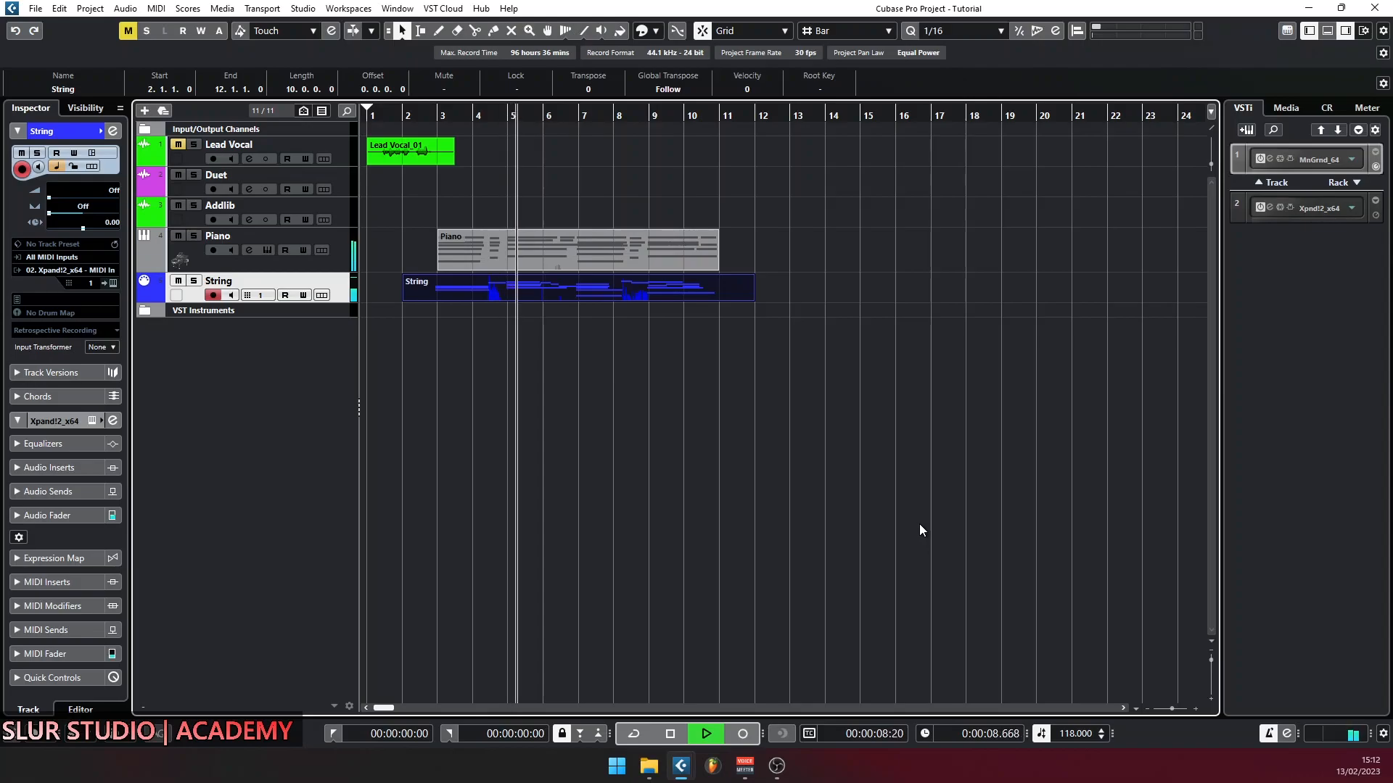
{"action": "key", "text": "space"}
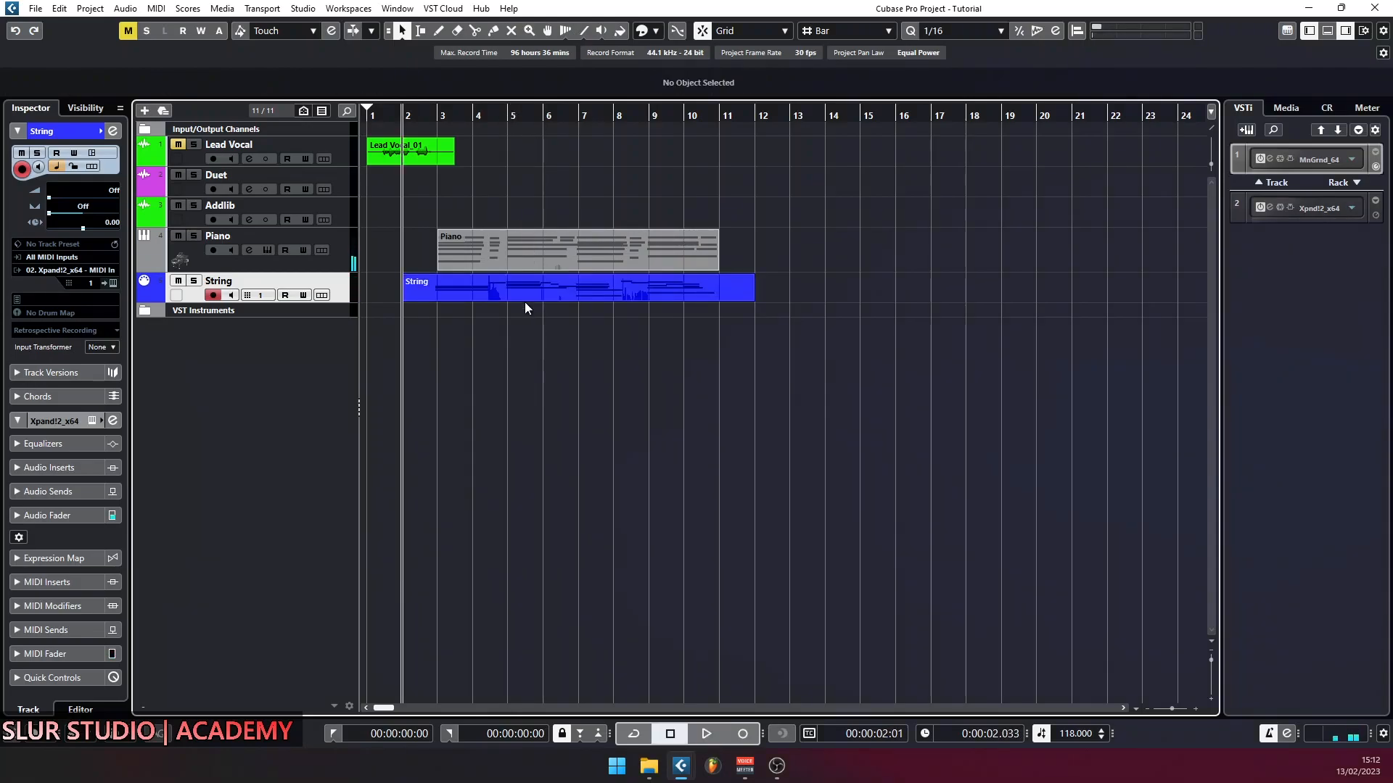
Step: Quantize the first chord of the String part to 1/16, move it to the start of bar 3, and close the note editor
{"action": "double_click", "coordinate": [519, 288]}
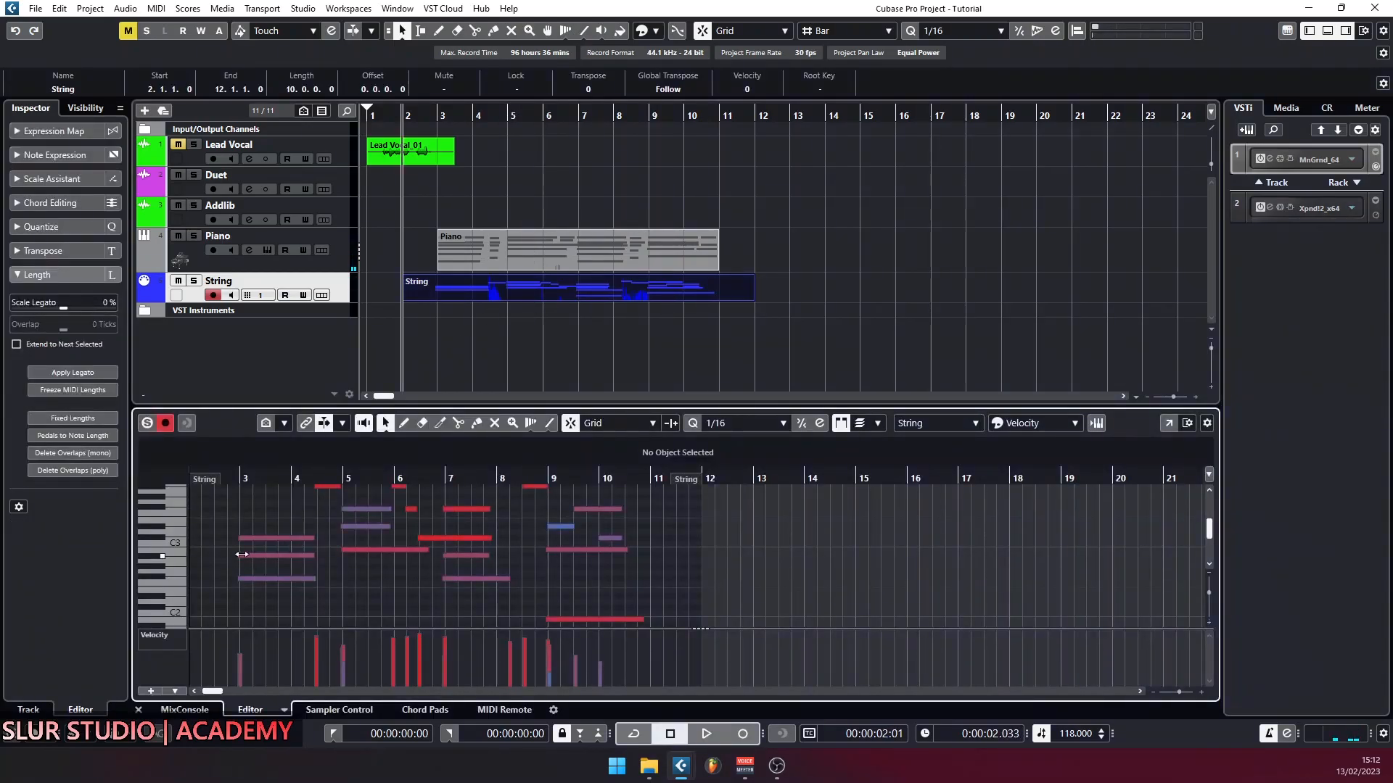
{"action": "left_click_drag", "start_coordinate": [249, 520], "coordinate": [251, 625]}
{"action": "scroll", "coordinate": [216, 543], "scroll_direction": "up", "scroll_amount": 2}
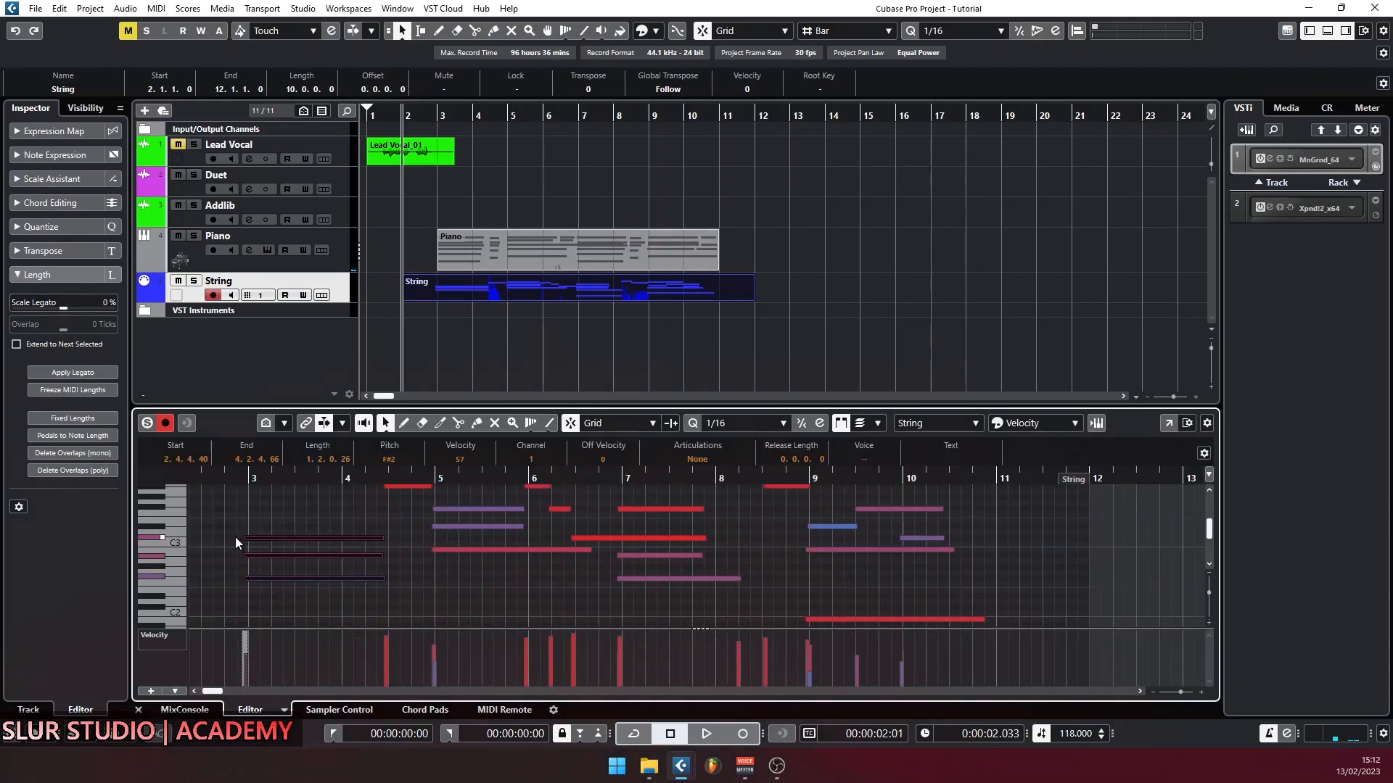
{"action": "scroll", "coordinate": [653, 585], "scroll_direction": "up", "scroll_amount": 2}
{"action": "key", "text": "q"}
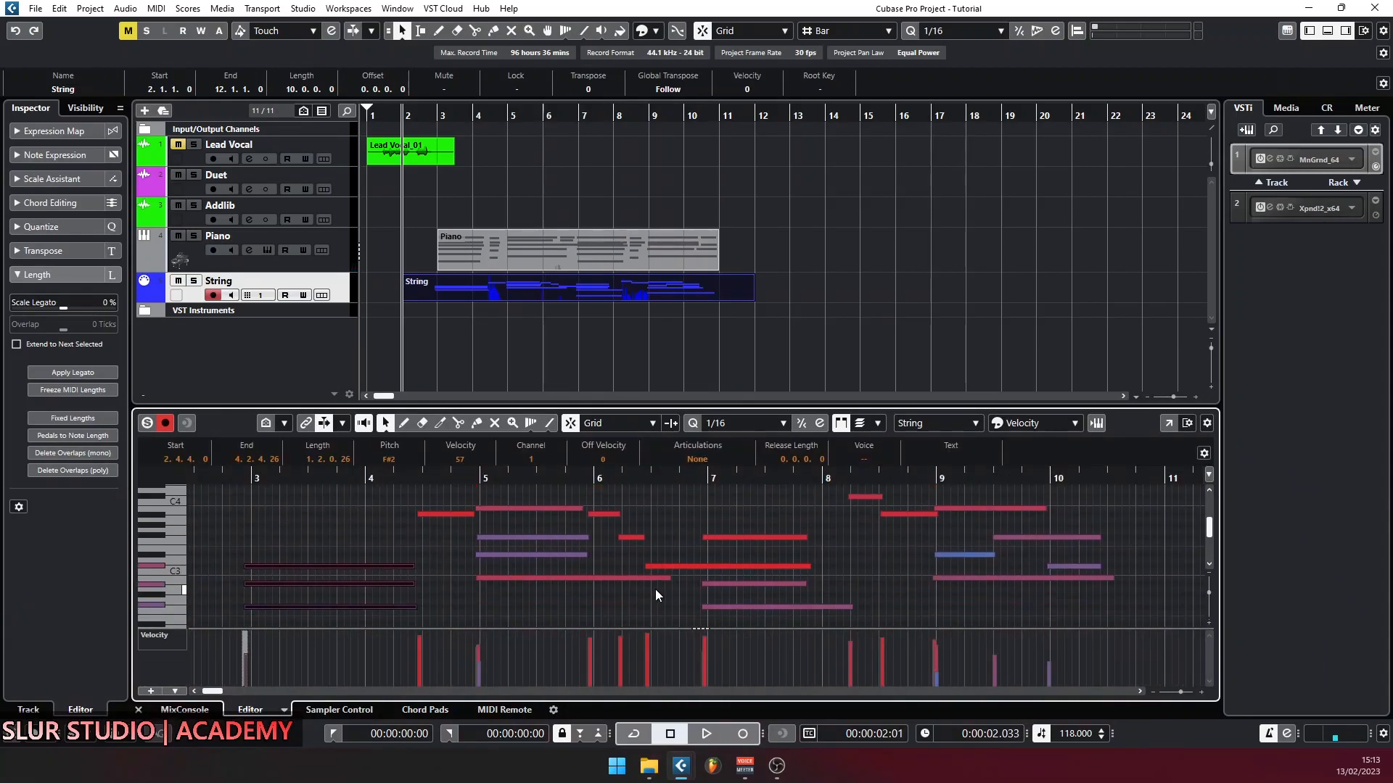
{"action": "left_click_drag", "start_coordinate": [258, 567], "coordinate": [264, 568]}
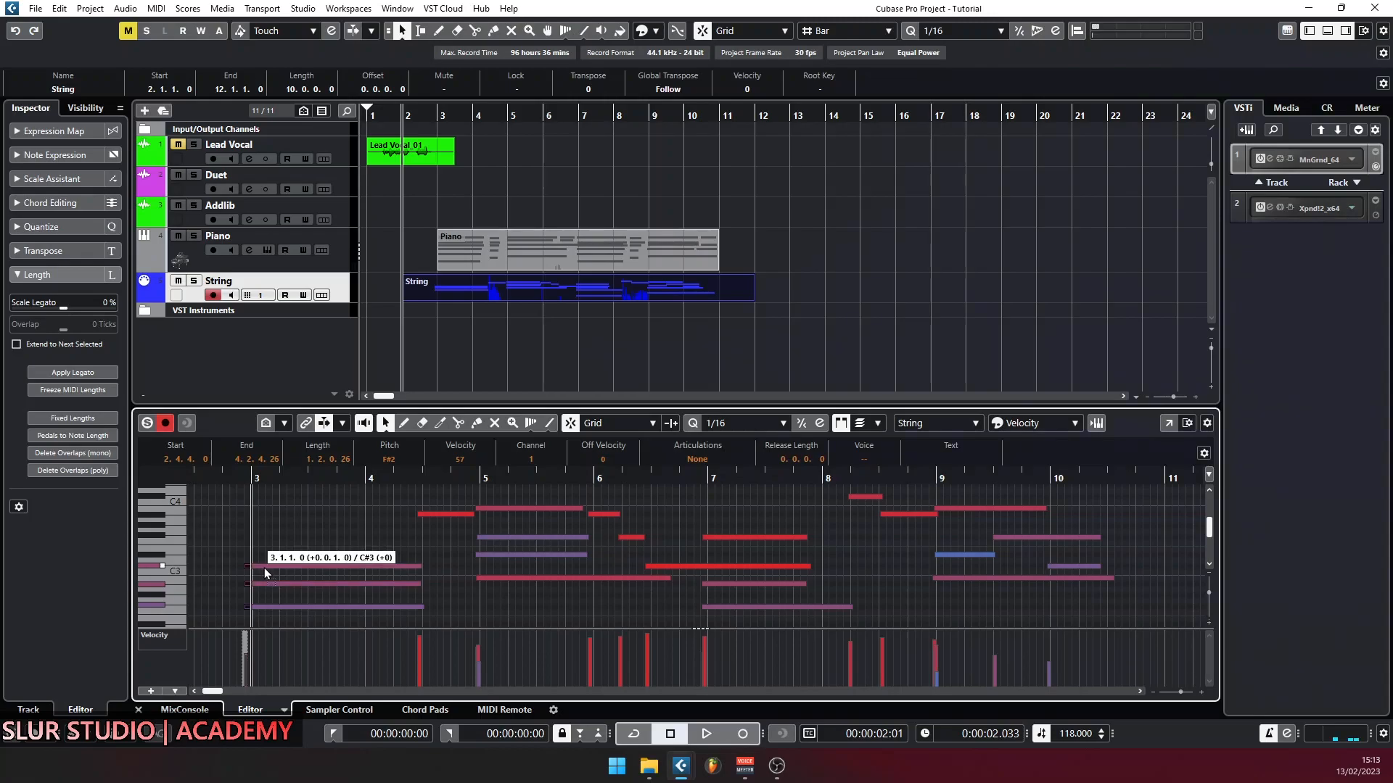
{"action": "left_click", "coordinate": [1328, 31]}
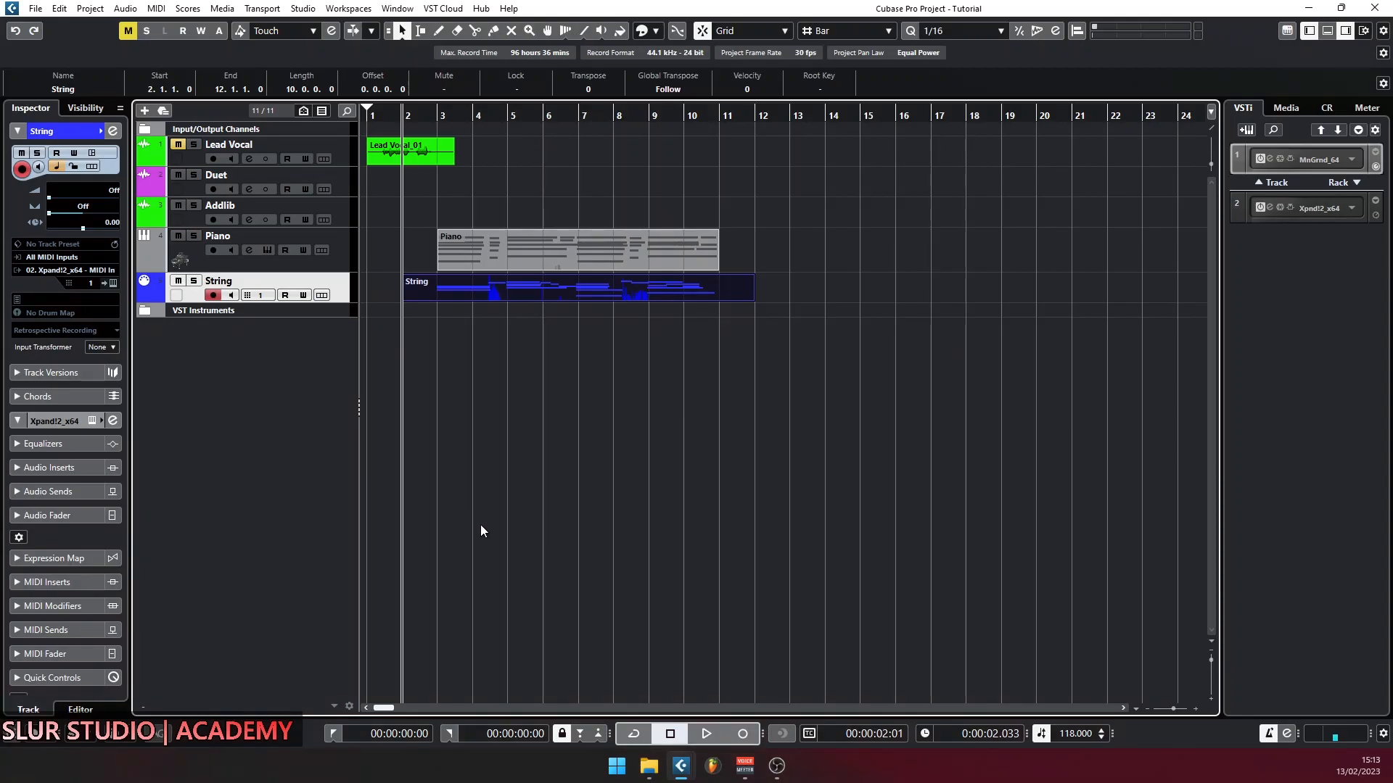
Step: Add three MIDI tracks below the String track
{"action": "left_click", "coordinate": [144, 112]}
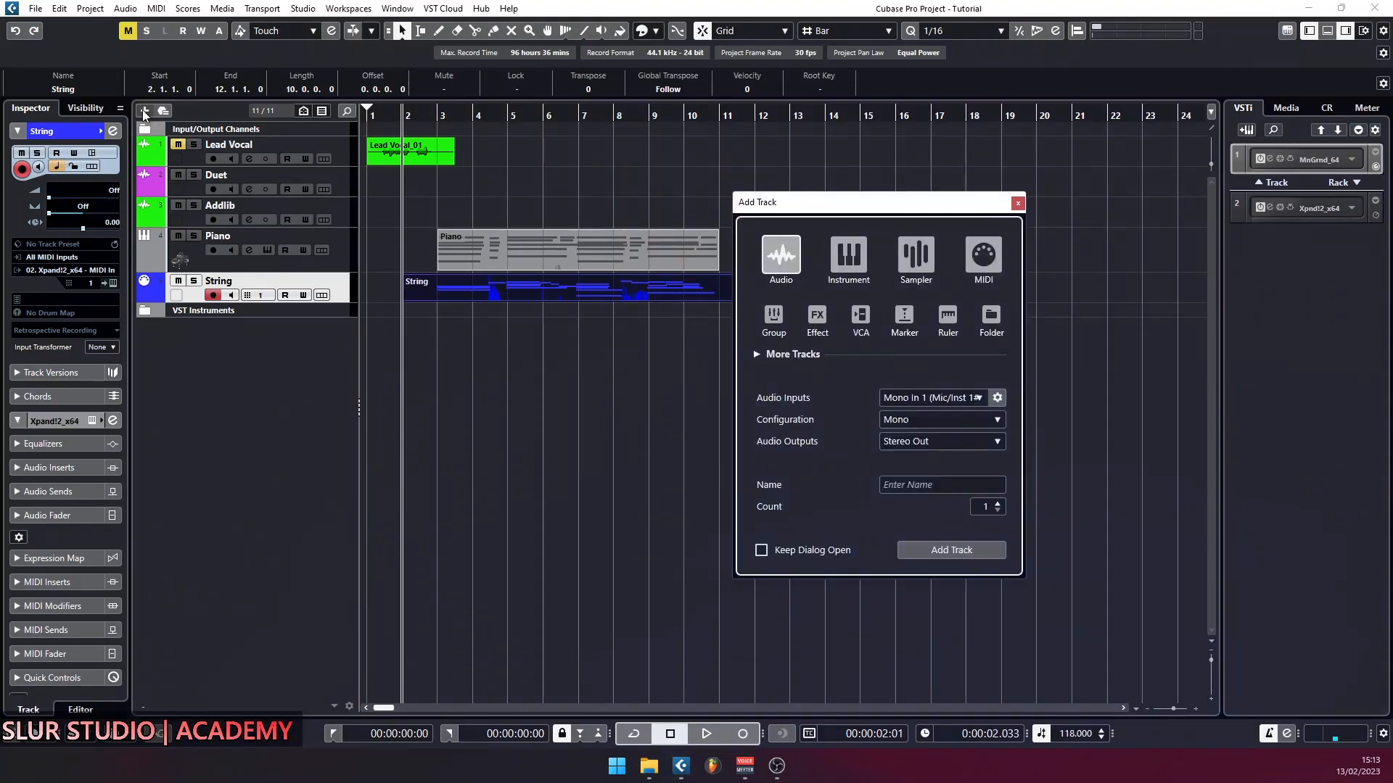
{"action": "left_click", "coordinate": [997, 260]}
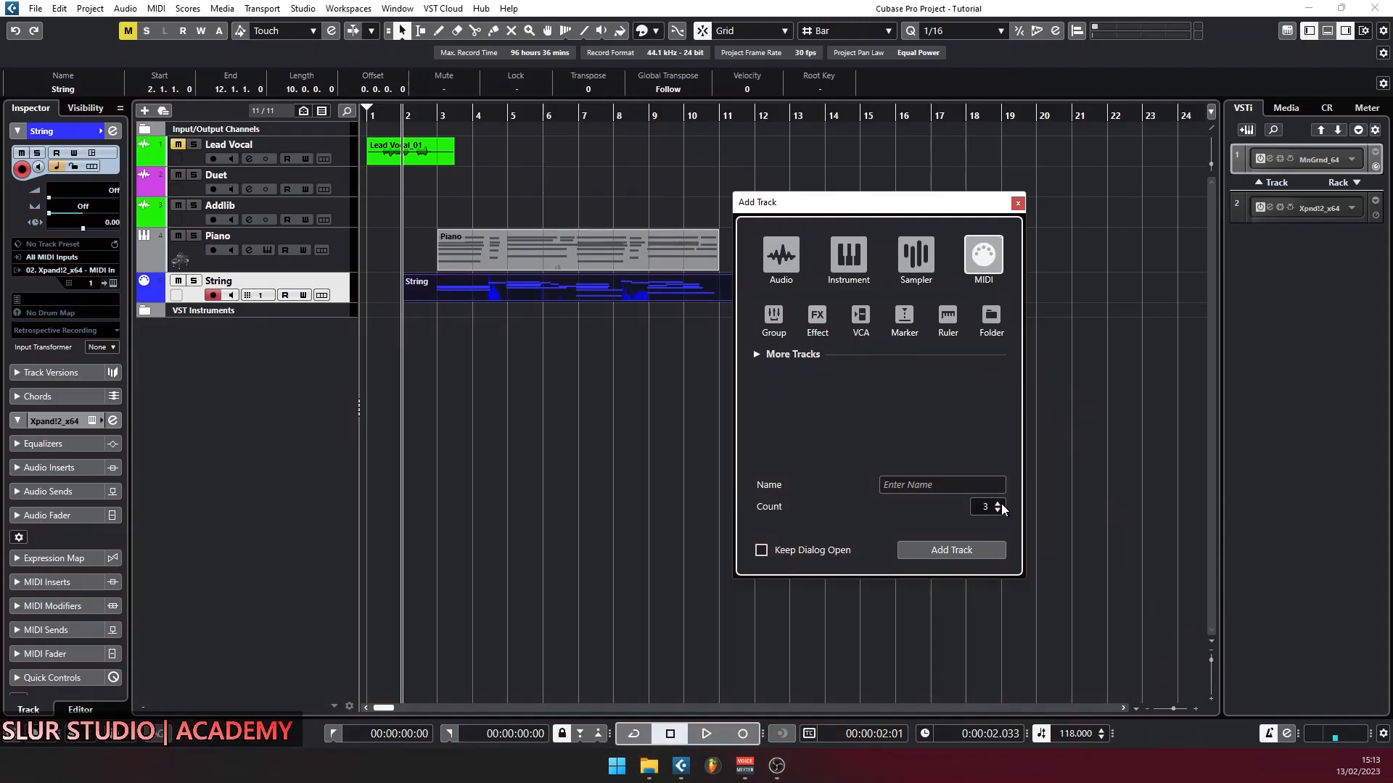
{"action": "left_click", "coordinate": [962, 553]}
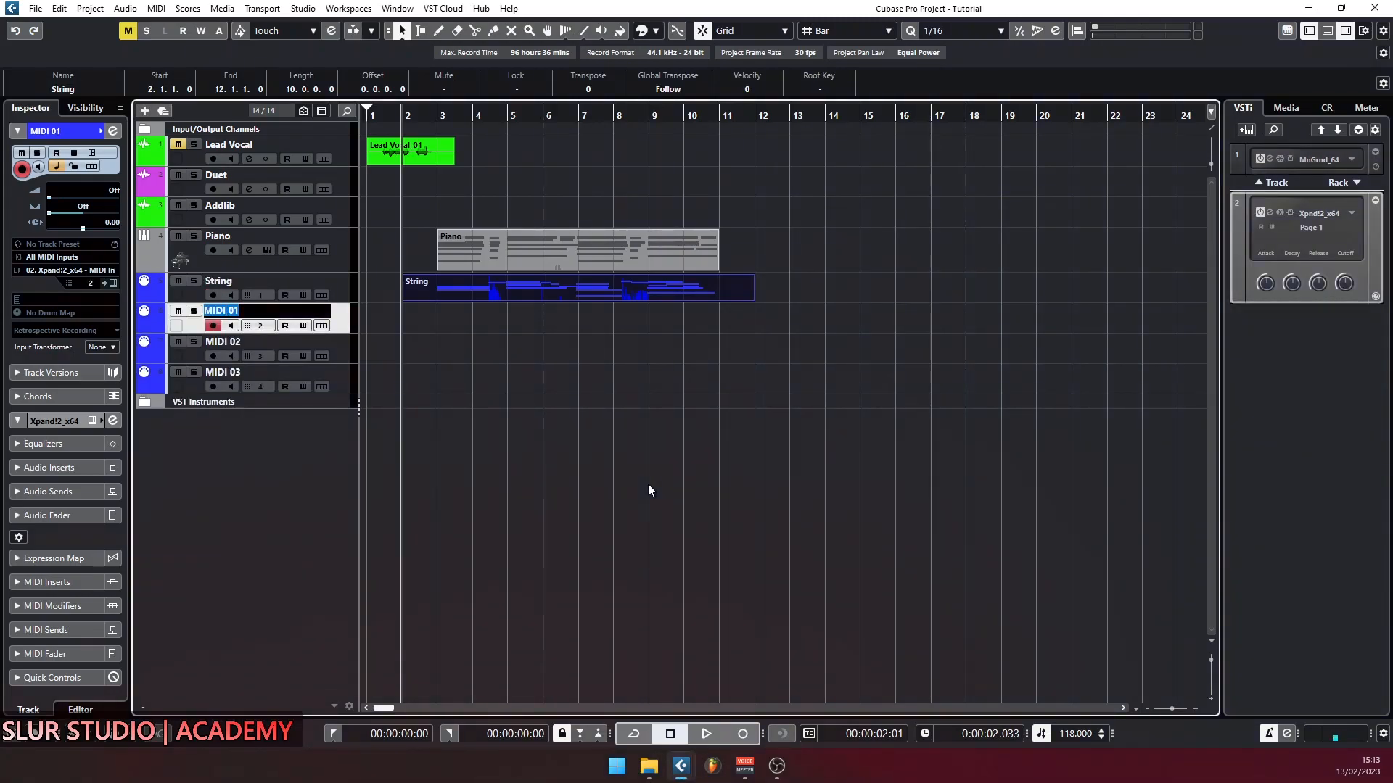
Step: Name the first new MIDI track below String as Flut
{"action": "type", "text": "Flut"}
{"action": "key", "text": "Return"}
Step: Examine the output routing and MIDI channel of the Flut, MIDI 02 and MIDI 03 tracks
{"action": "left_click", "coordinate": [221, 341]}
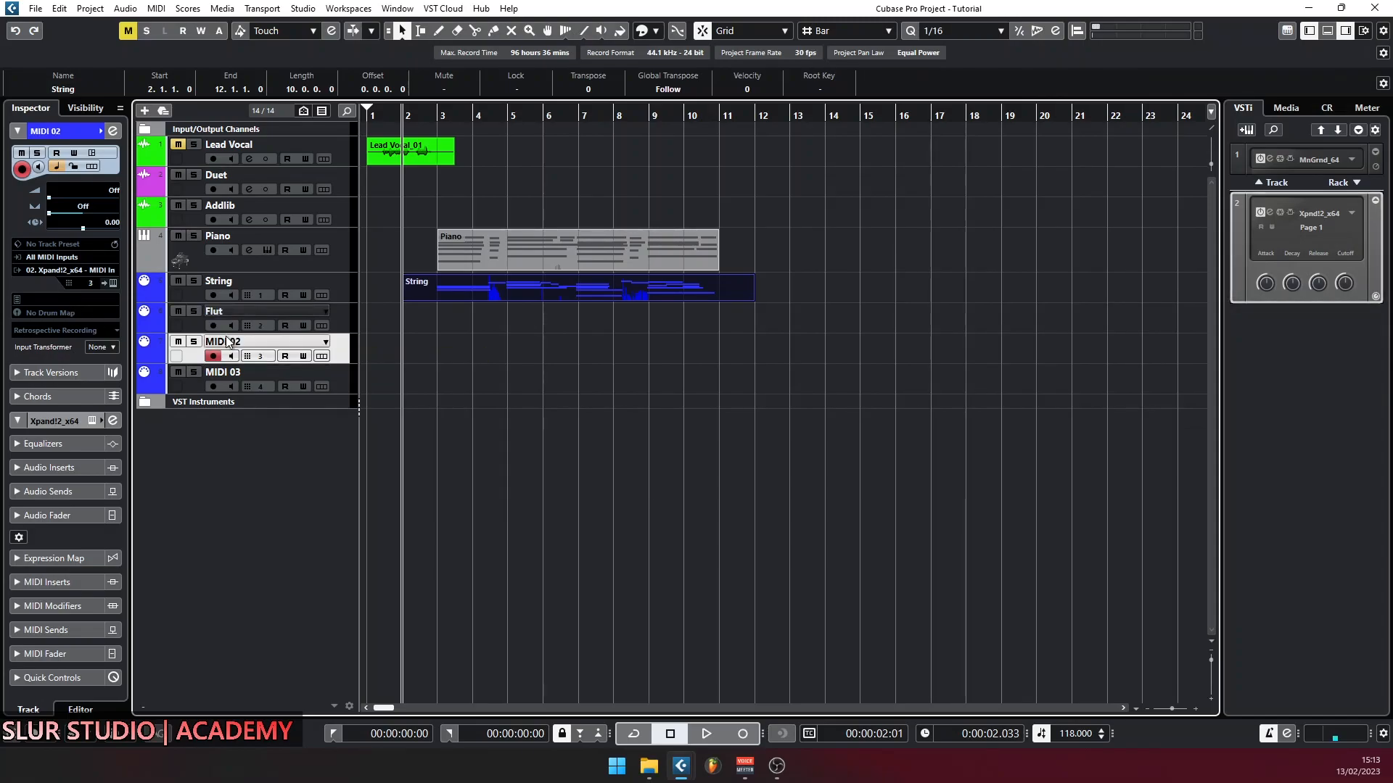
{"action": "left_click", "coordinate": [242, 372]}
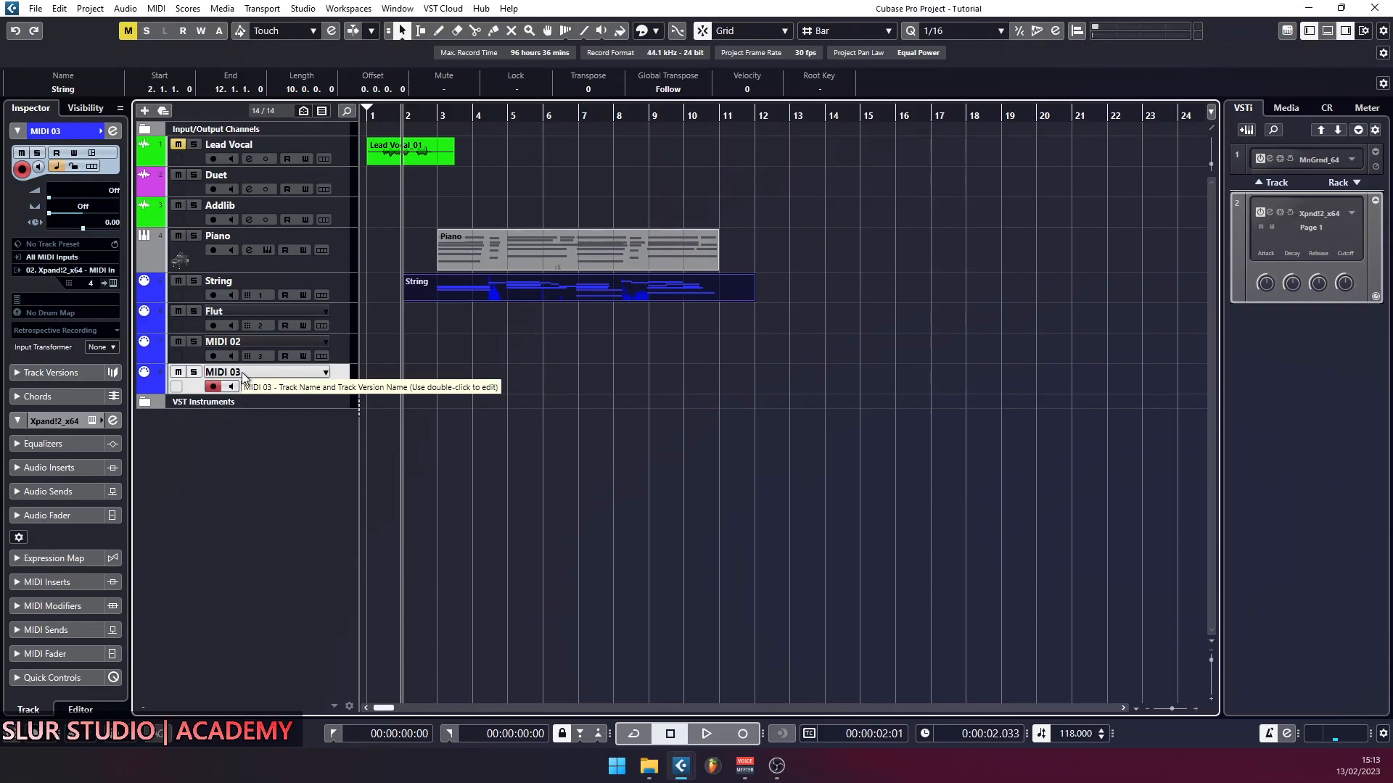
{"action": "left_click", "coordinate": [285, 314]}
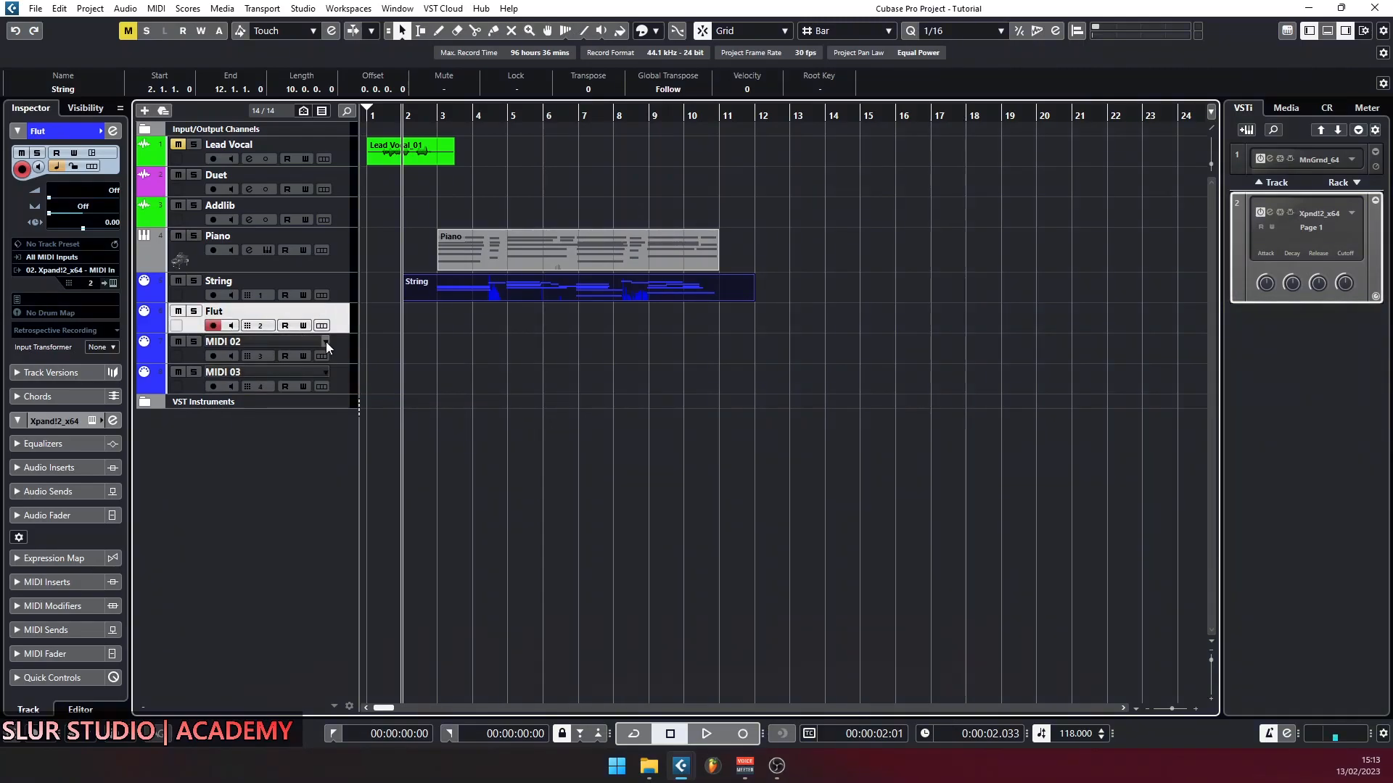
{"action": "left_click", "coordinate": [339, 346]}
{"action": "left_click", "coordinate": [342, 379]}
{"action": "left_click", "coordinate": [346, 320]}
{"action": "left_click", "coordinate": [341, 345]}
{"action": "left_click", "coordinate": [341, 380]}
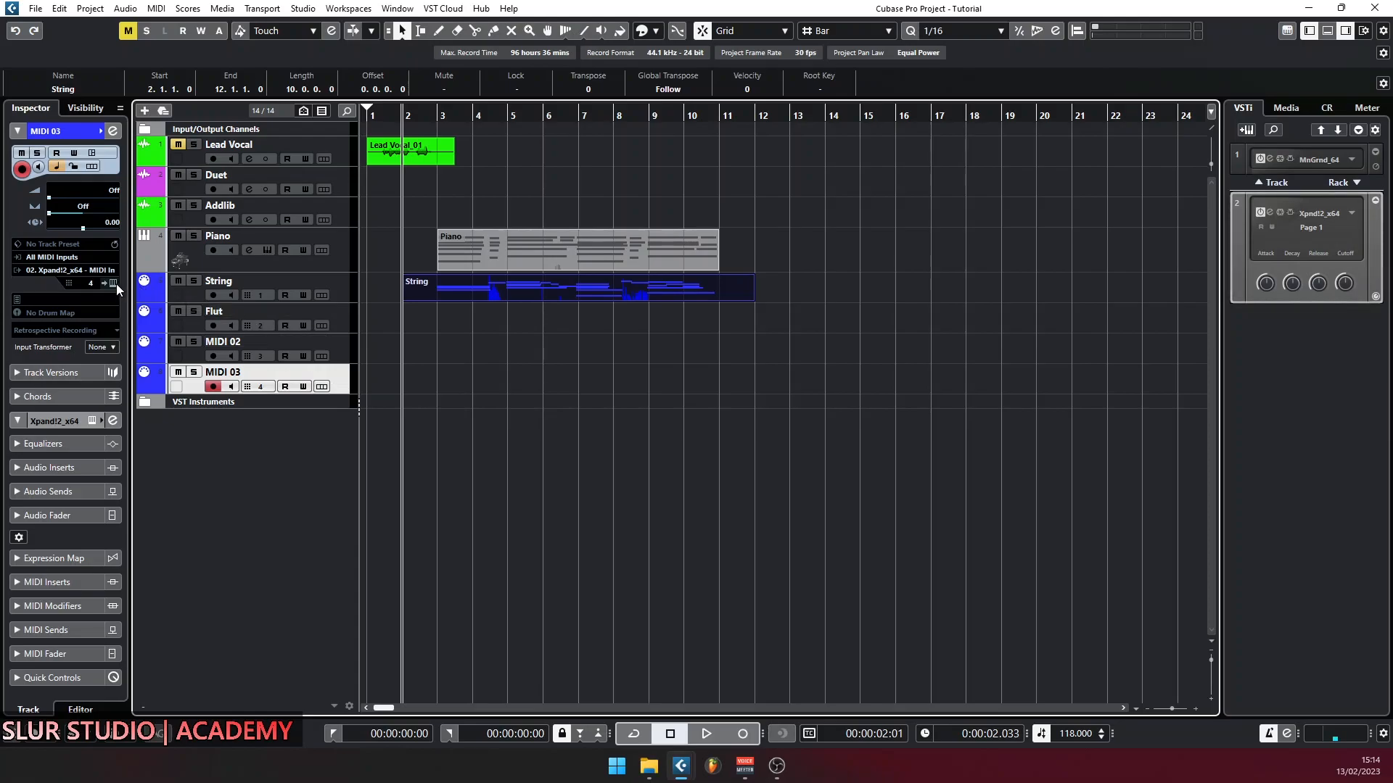
{"action": "left_click", "coordinate": [338, 346]}
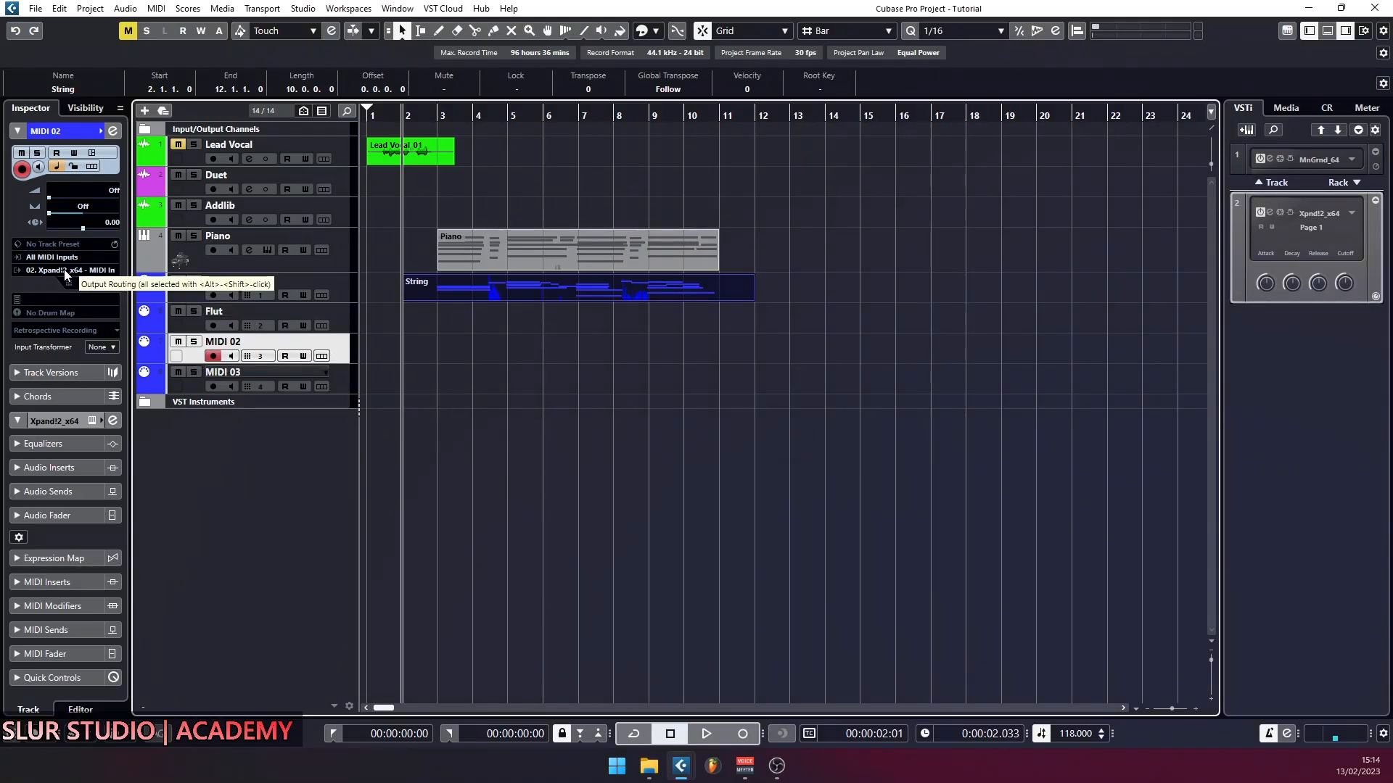
{"action": "left_click", "coordinate": [341, 317]}
{"action": "left_click", "coordinate": [340, 353]}
{"action": "left_click", "coordinate": [344, 379]}
{"action": "left_click", "coordinate": [330, 316]}
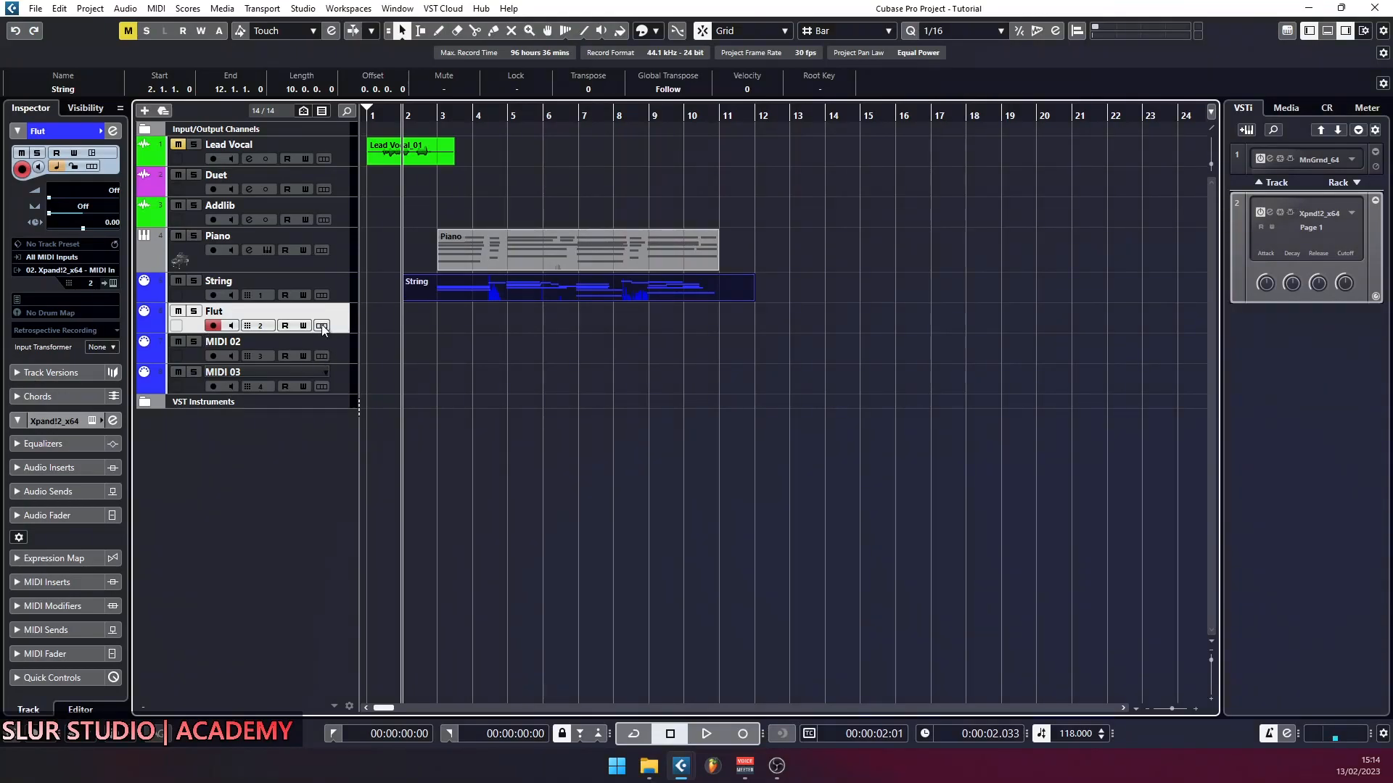
{"action": "left_click", "coordinate": [271, 341]}
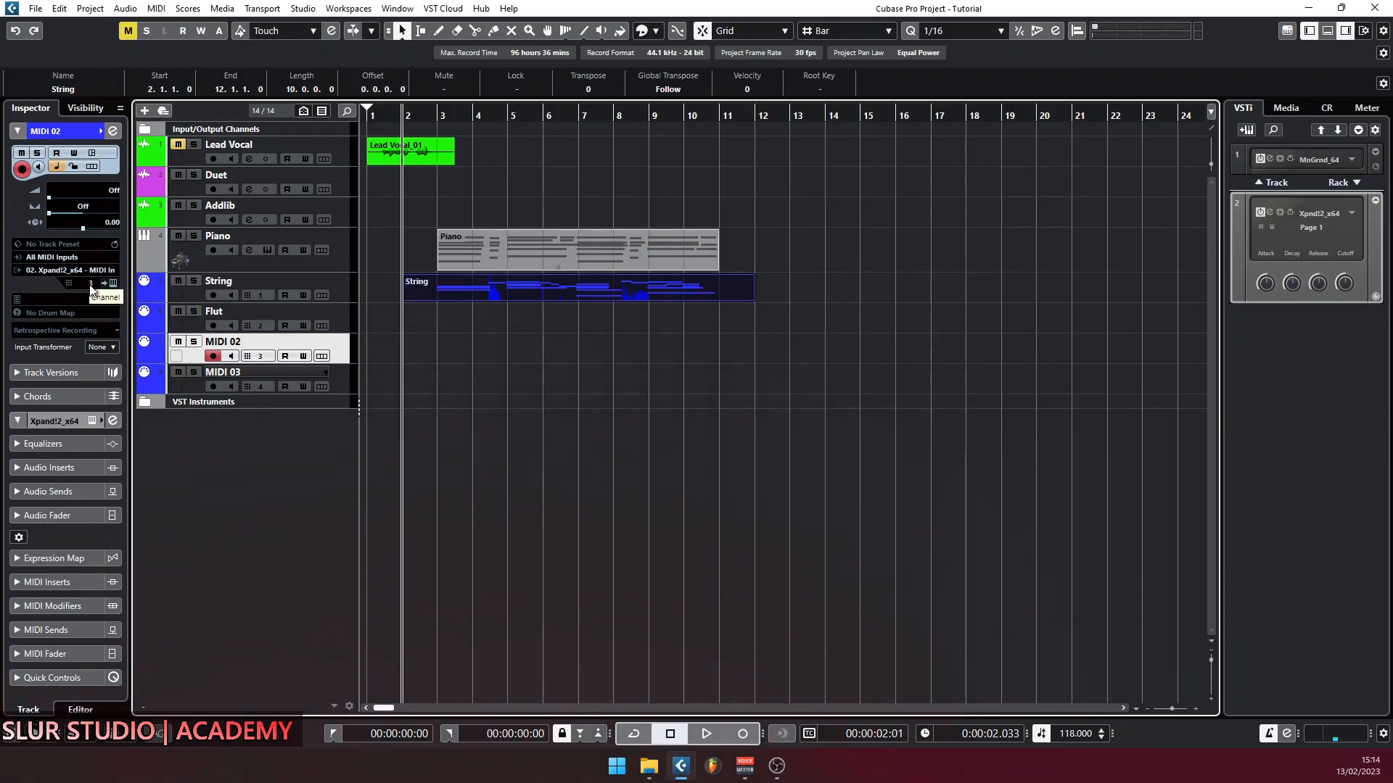
{"action": "left_click", "coordinate": [319, 386]}
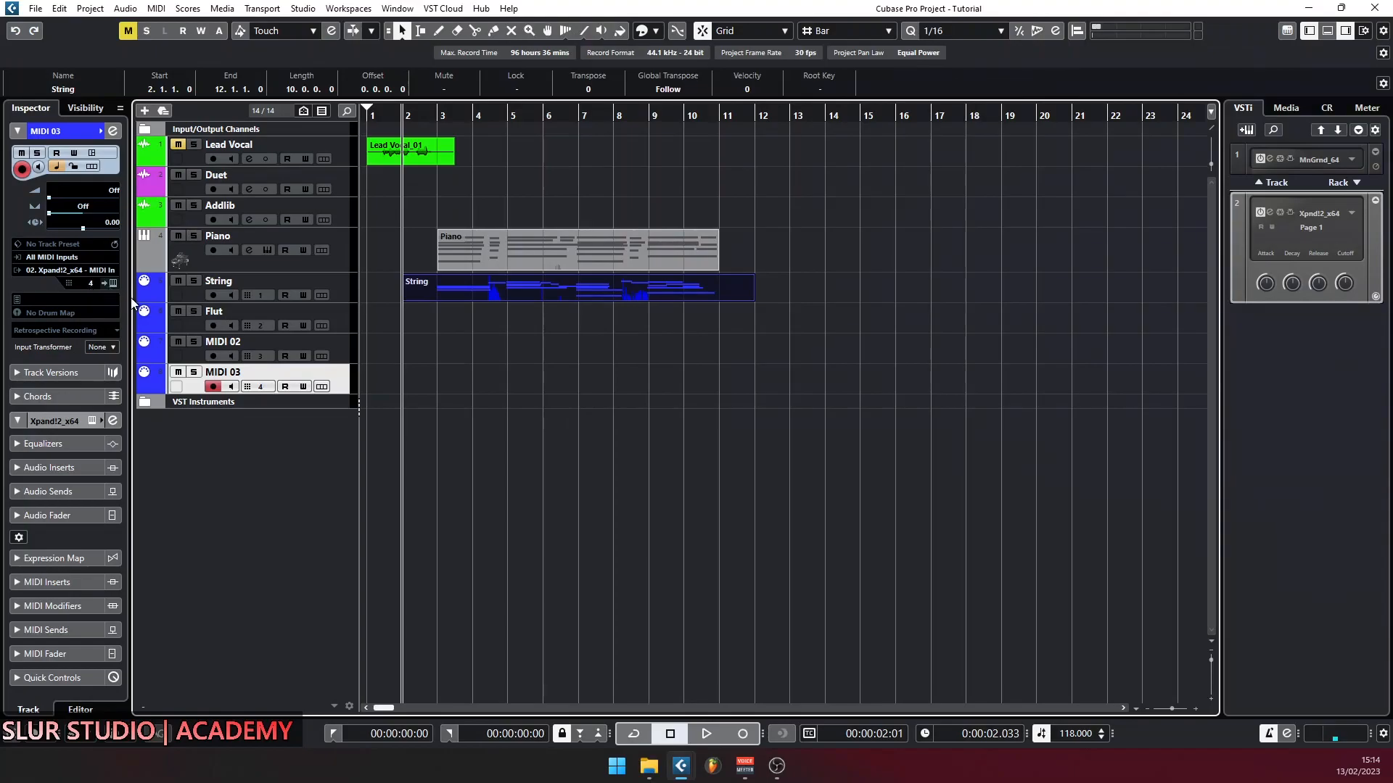
Step: Open the Xpand!2 editor and load Flute+ from 016 Brass + Woodwind into part B for the Flut track
{"action": "left_click", "coordinate": [114, 284]}
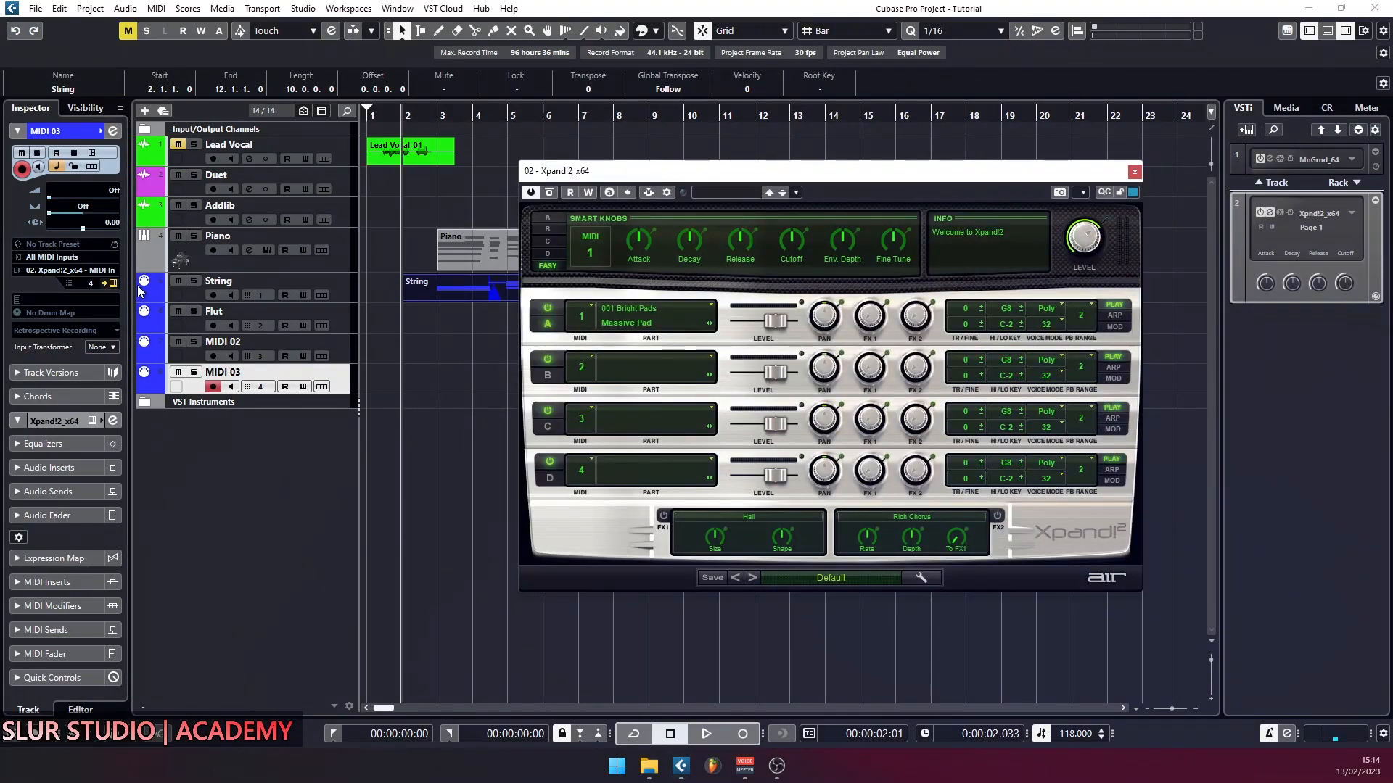
{"action": "left_click", "coordinate": [333, 311]}
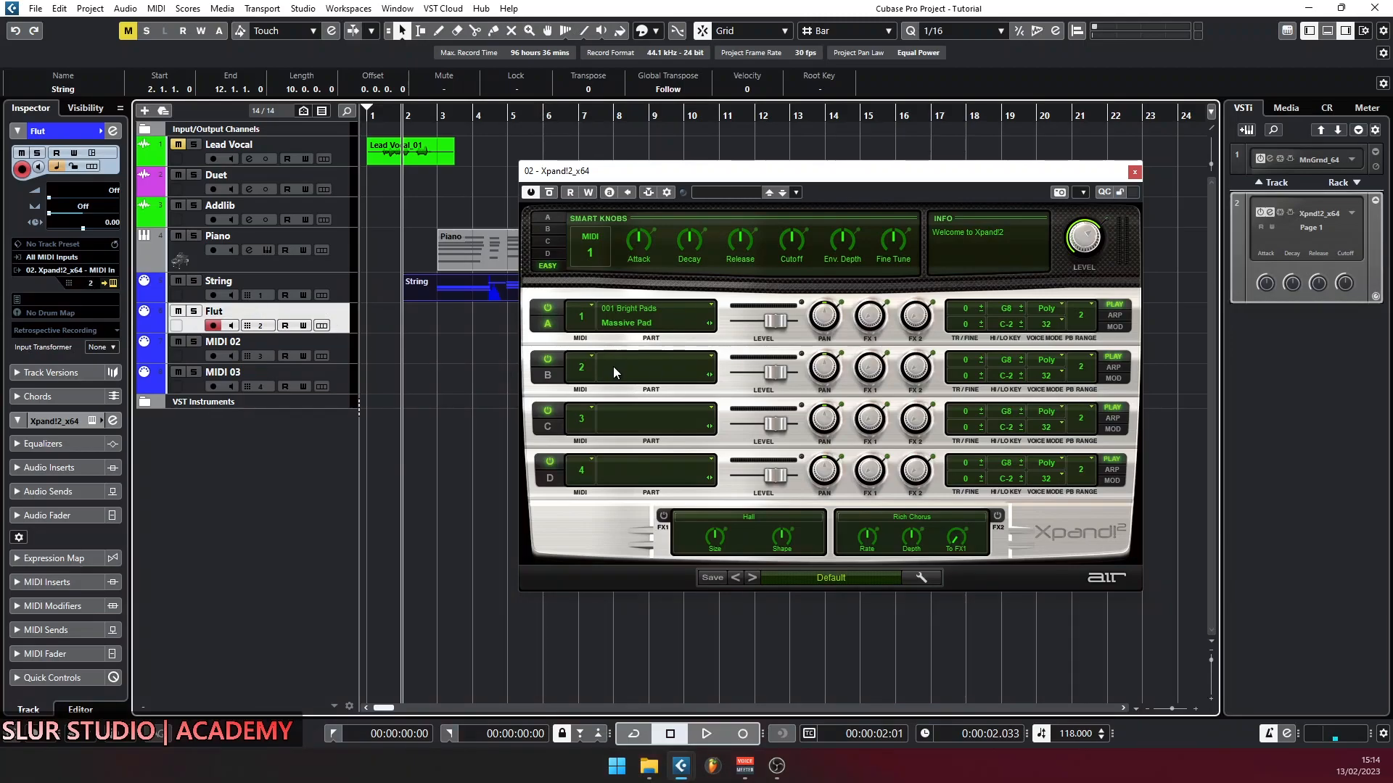
{"action": "left_click", "coordinate": [672, 364]}
{"action": "mouse_move", "coordinate": [662, 552]}
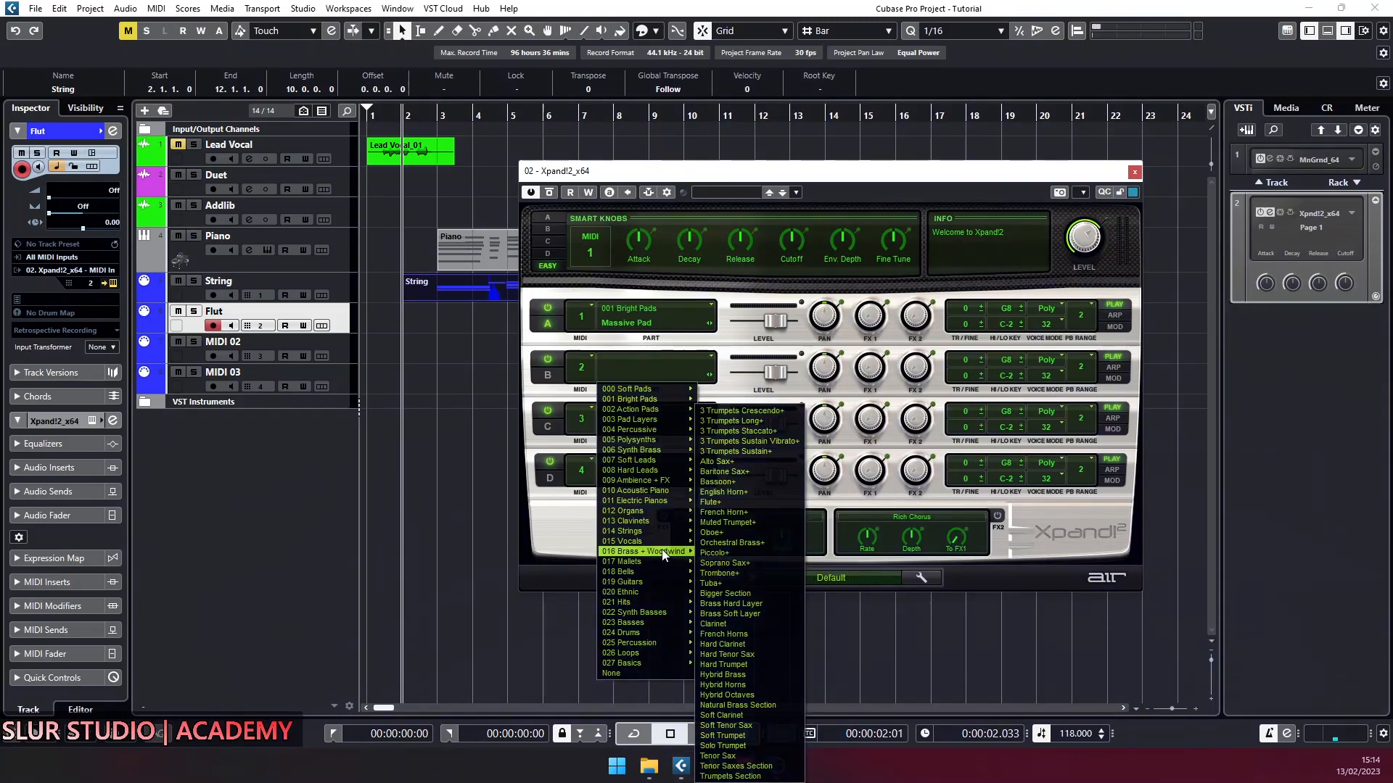
{"action": "left_click", "coordinate": [710, 502]}
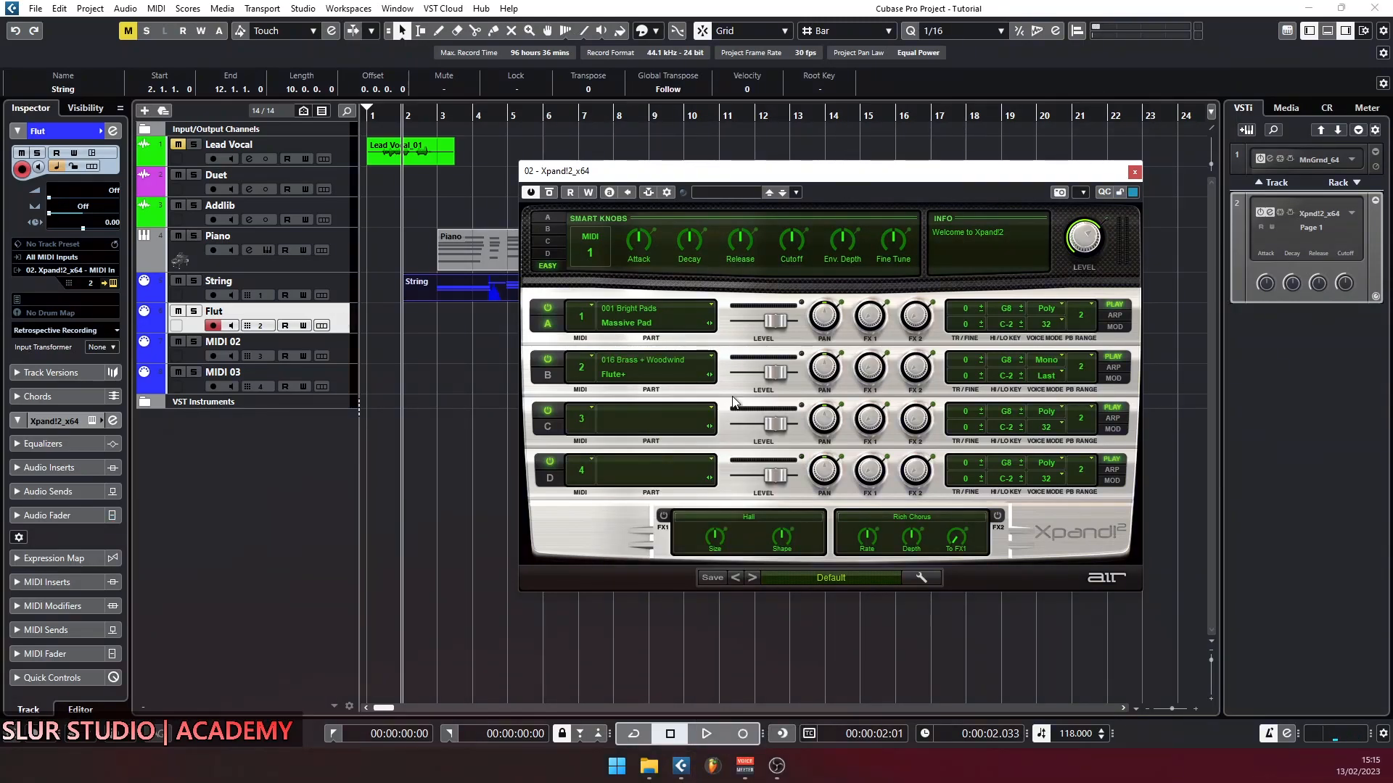
Step: Load Syncer+ from 008 Hard Leads into Xpand!2 part C and Dirty Guitar from 019 Guitars into part D
{"action": "left_click", "coordinate": [637, 411]}
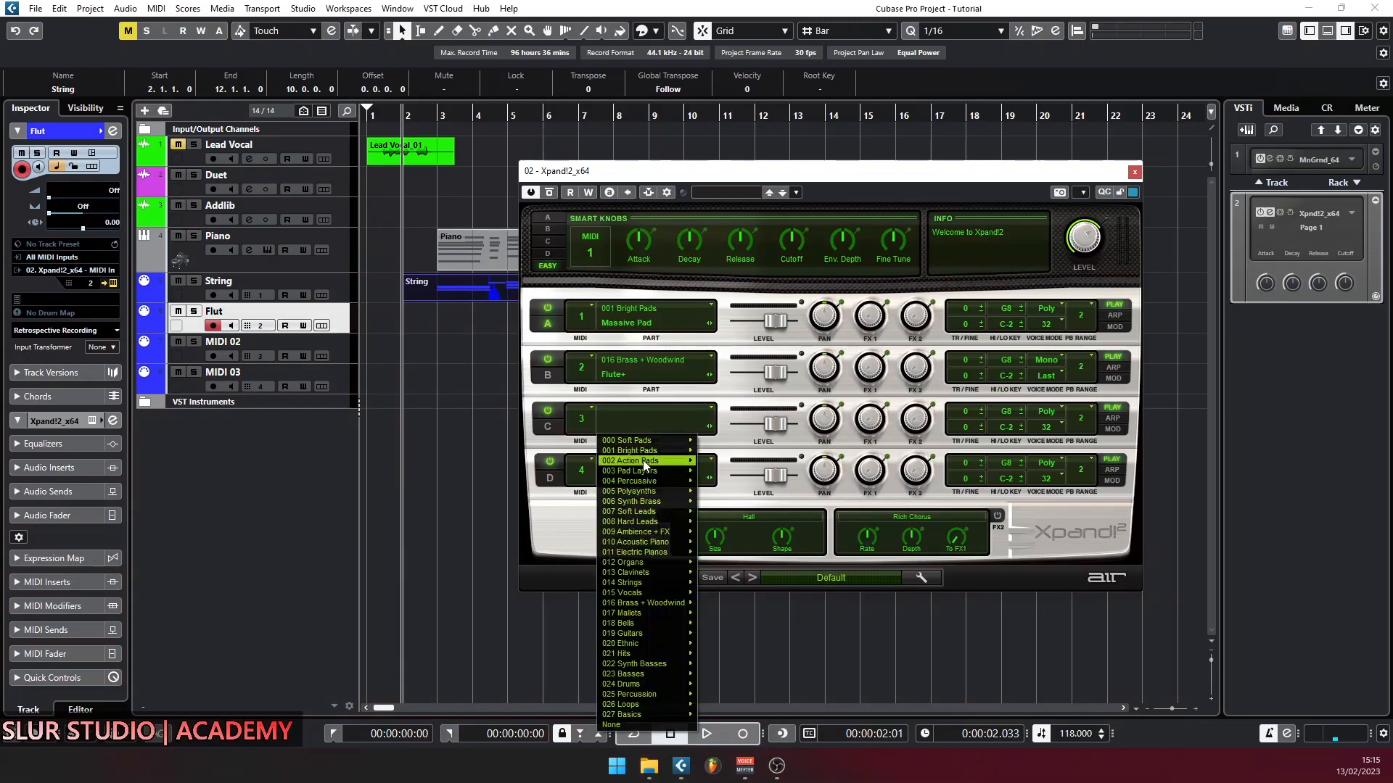
{"action": "mouse_move", "coordinate": [646, 501]}
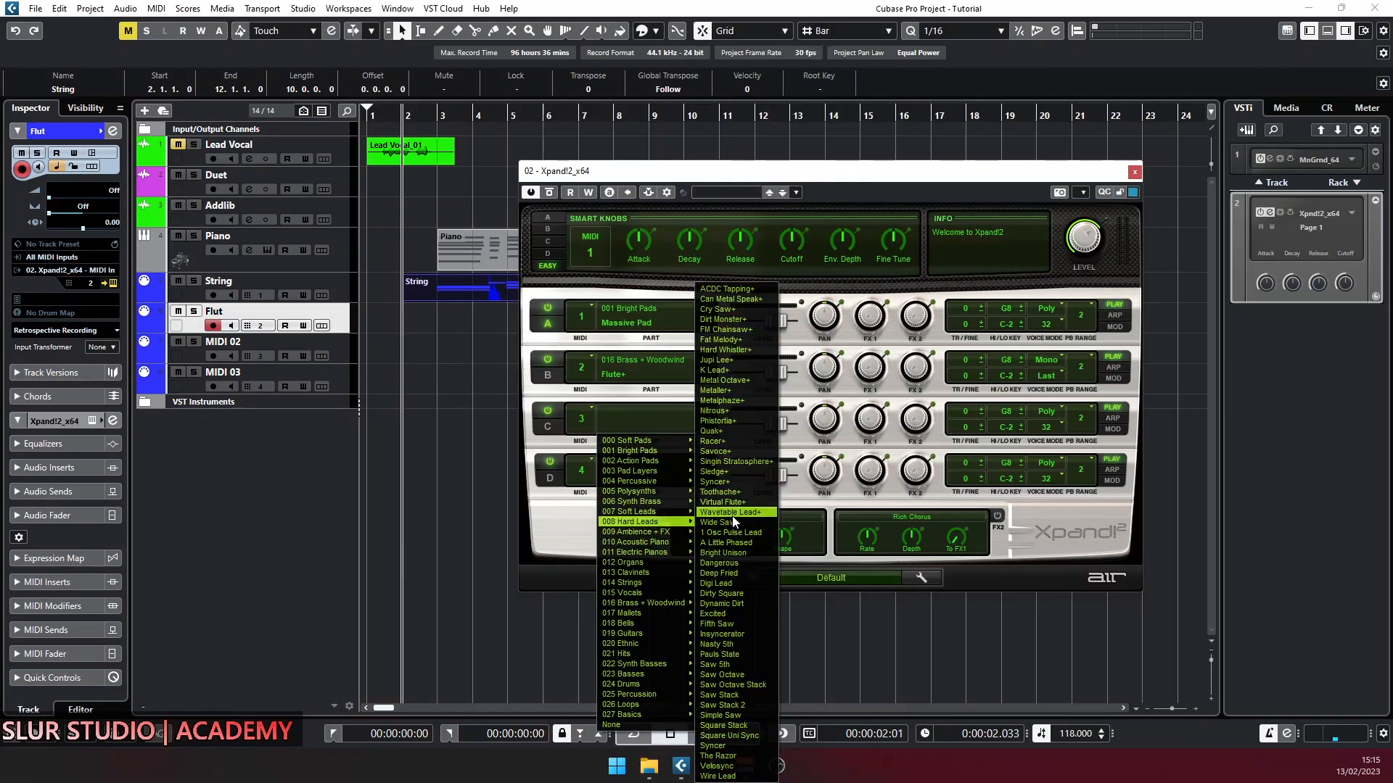
{"action": "left_click", "coordinate": [732, 516]}
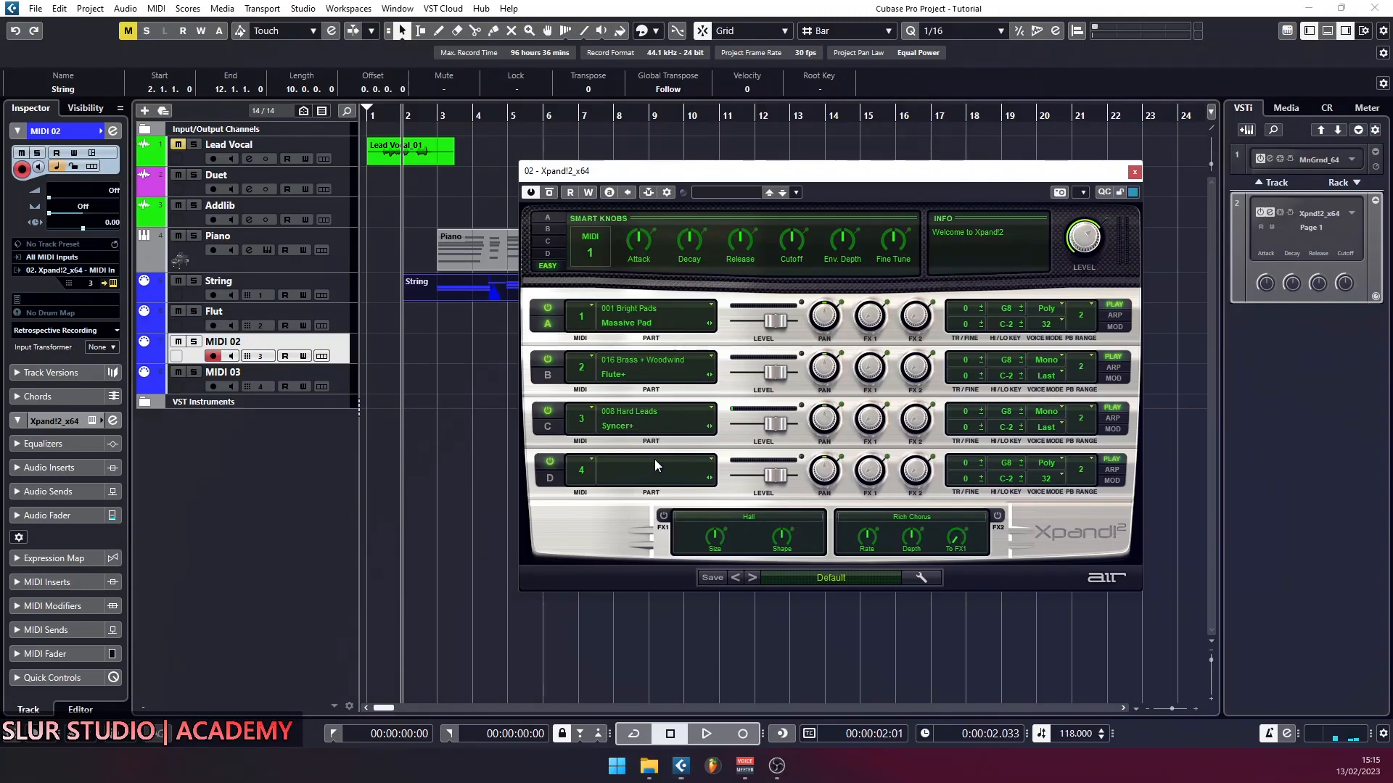
{"action": "left_click", "coordinate": [655, 462]}
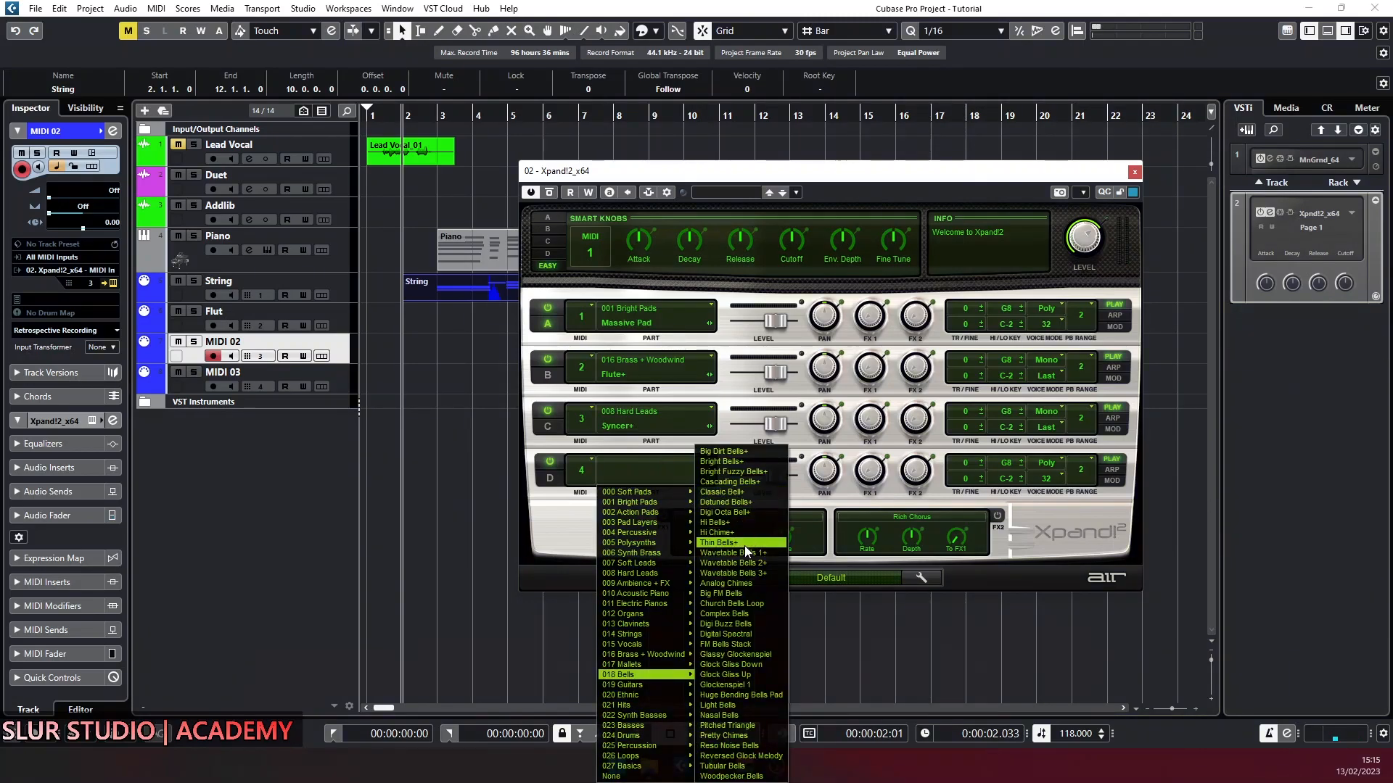
{"action": "mouse_move", "coordinate": [667, 691]}
{"action": "left_click", "coordinate": [766, 584]}
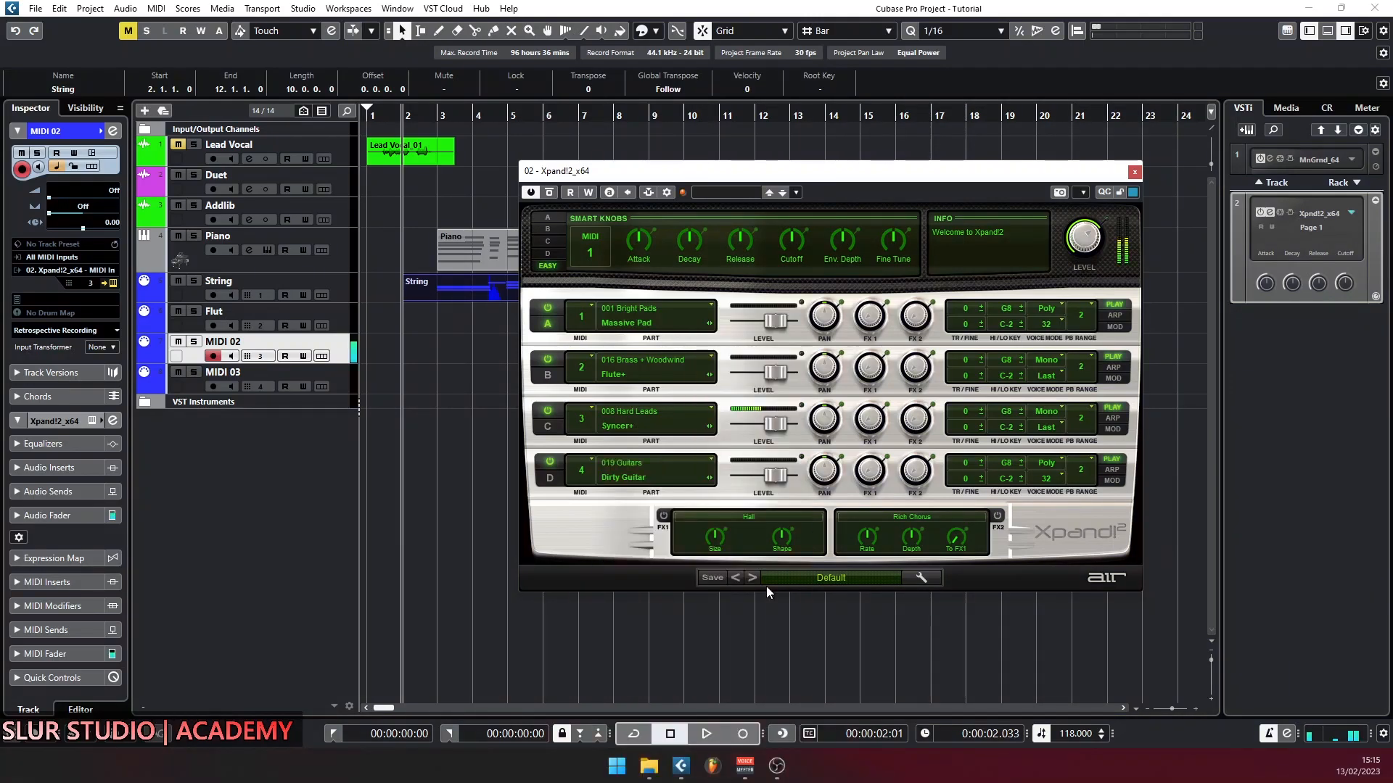
Step: Record a part on the MIDI 03 track from bar 2 to bar 12 and rename the track as Dirty Guitar
{"action": "left_click", "coordinate": [344, 381]}
{"action": "left_click", "coordinate": [1135, 173]}
{"action": "double_click", "coordinate": [223, 372]}
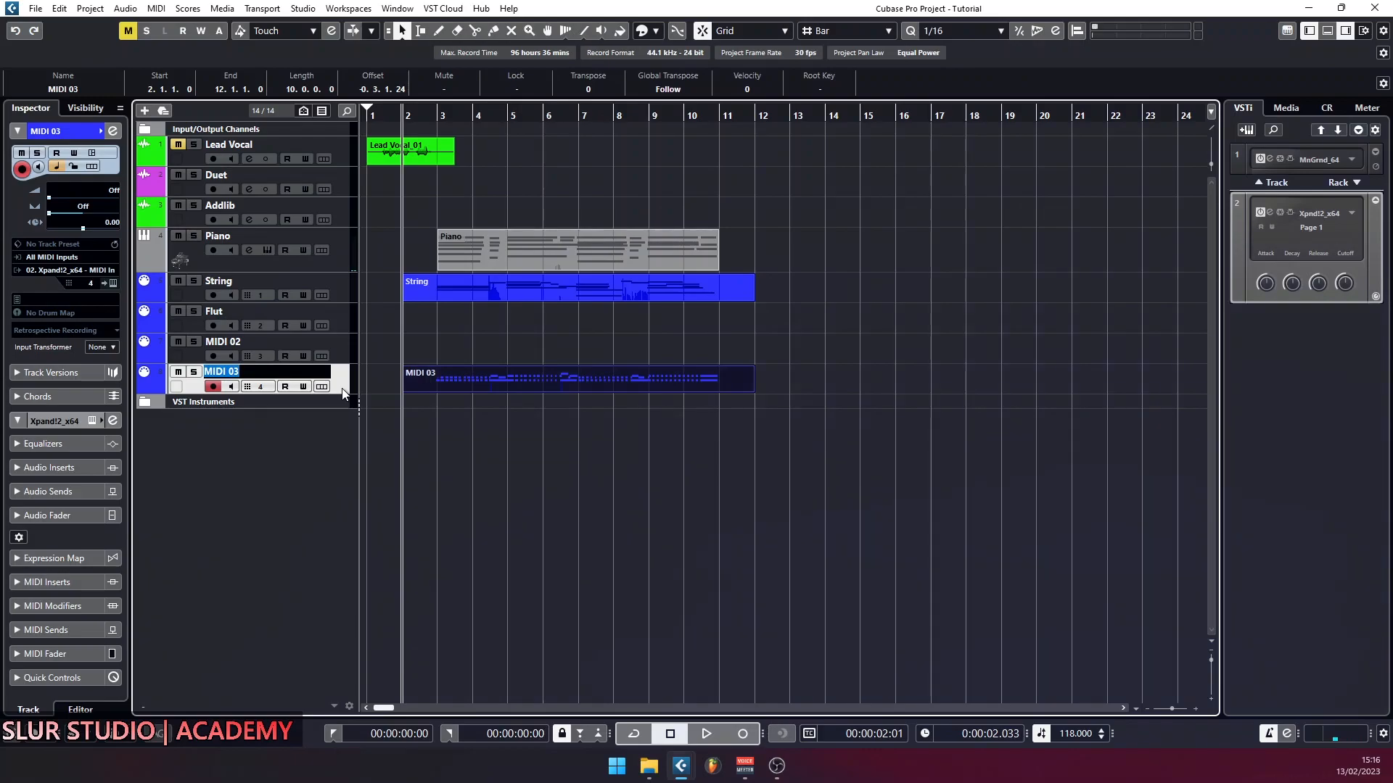
{"action": "type", "text": "Dirty Guitar"}
Step: Record a flute part on the Flut track from bar 2 to bar 12
{"action": "left_click", "coordinate": [345, 319]}
{"action": "left_click", "coordinate": [523, 328]}
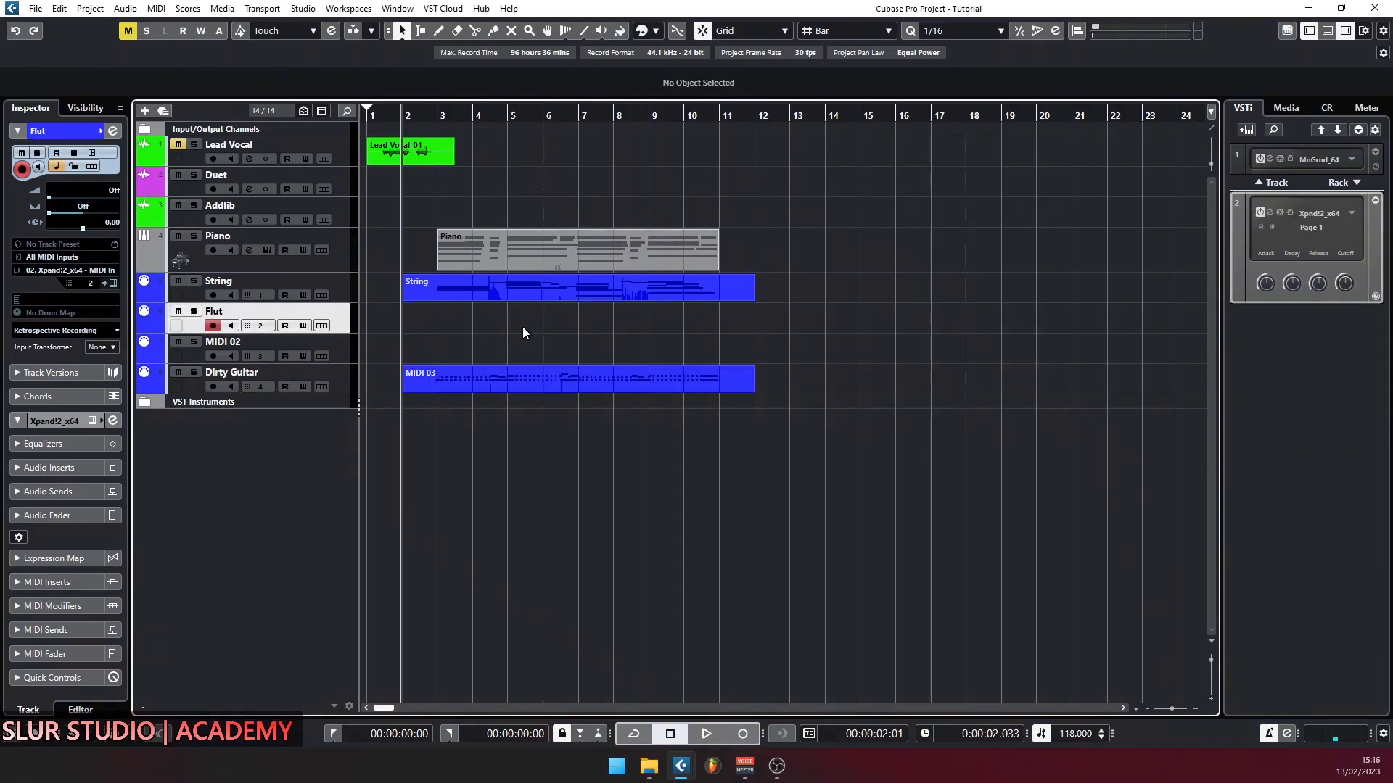
{"action": "key", "text": "KP_Multiply"}
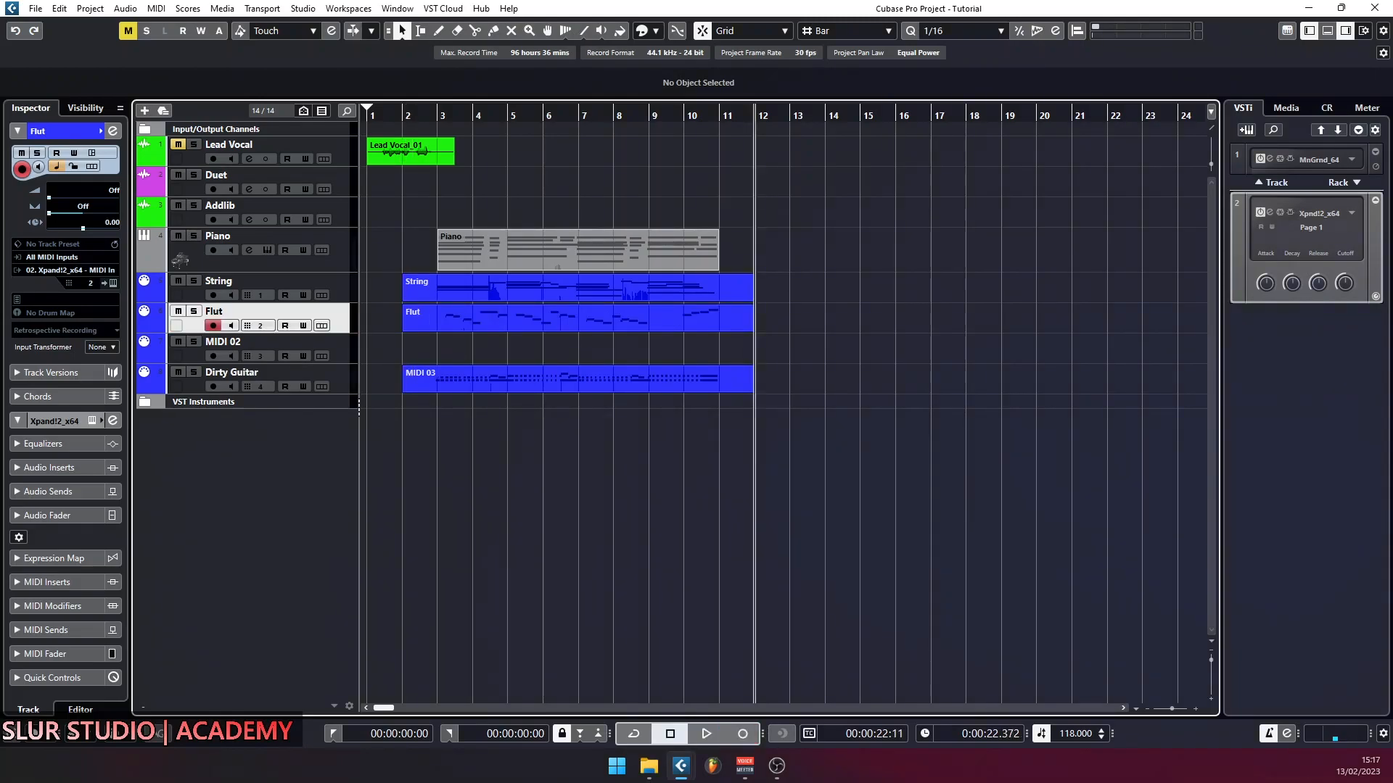
Step: Add one sampler track named Kick and move it below the Dirty Guitar track
{"action": "double_click", "coordinate": [280, 482]}
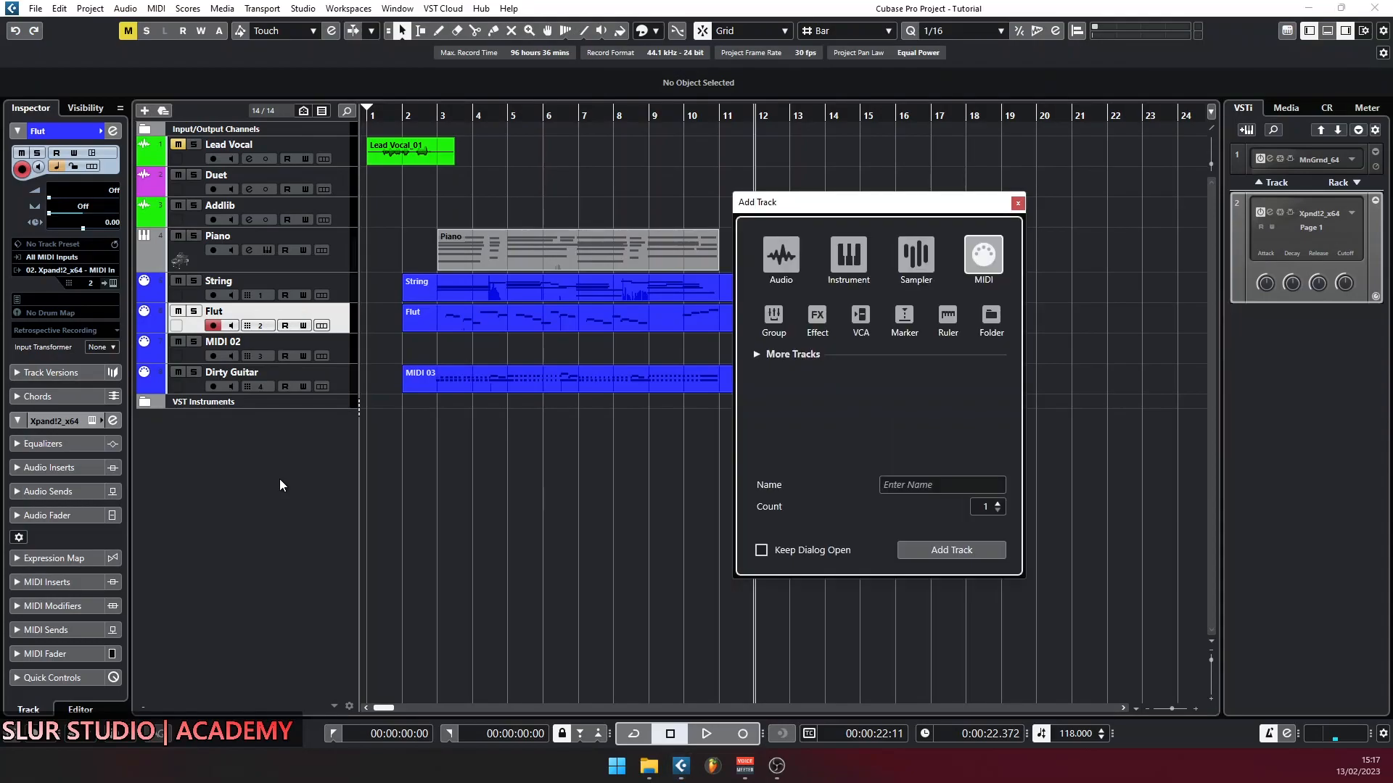
{"action": "left_click", "coordinate": [925, 259]}
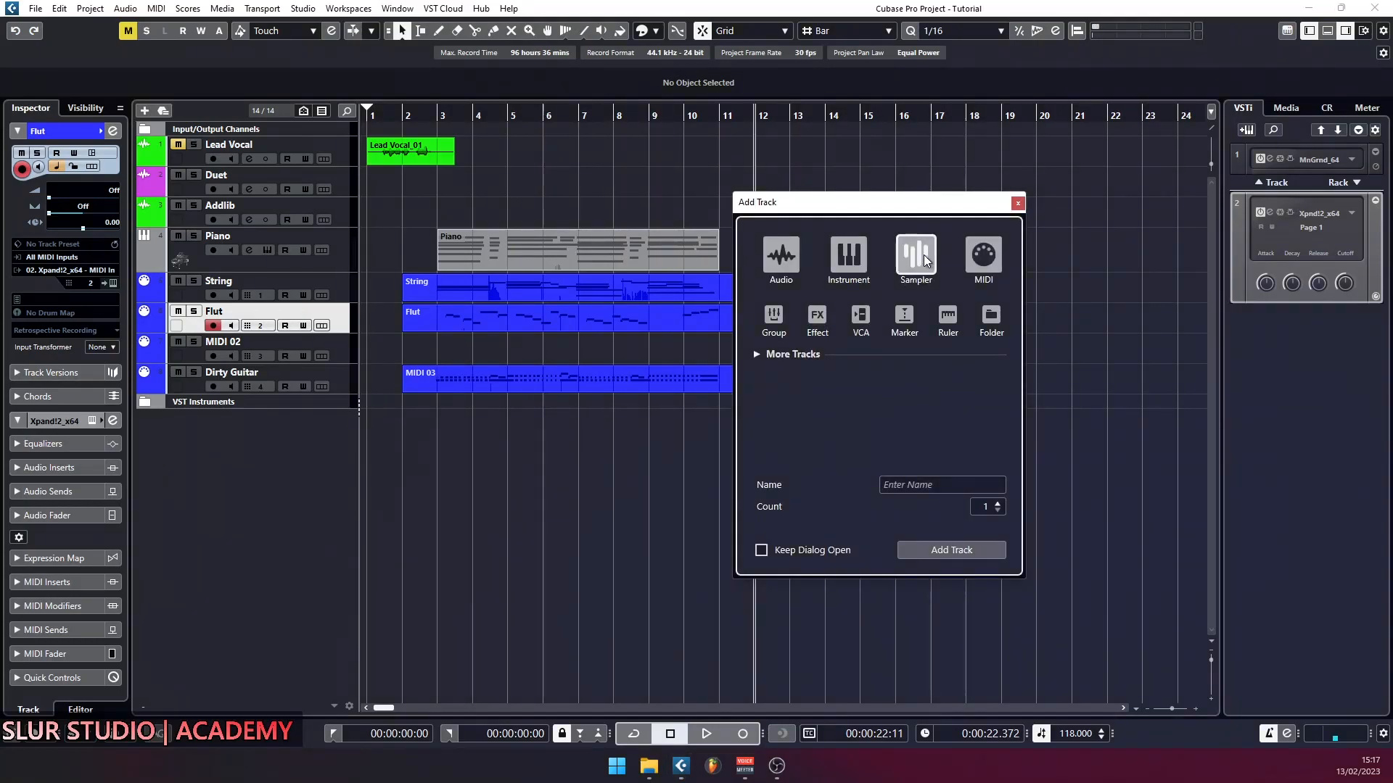
{"action": "left_click", "coordinate": [923, 483]}
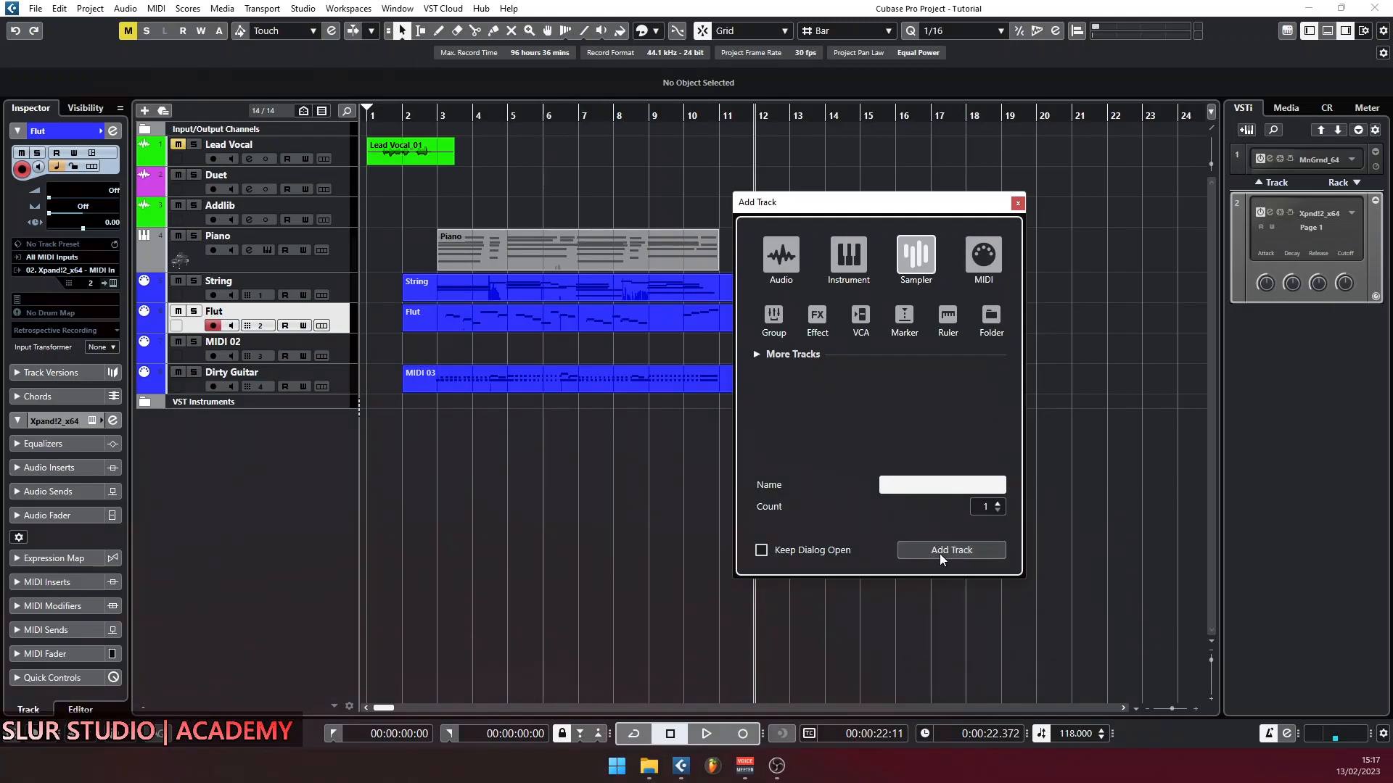
{"action": "left_click", "coordinate": [921, 486]}
{"action": "type", "text": "Kick"}
{"action": "left_click", "coordinate": [963, 554]}
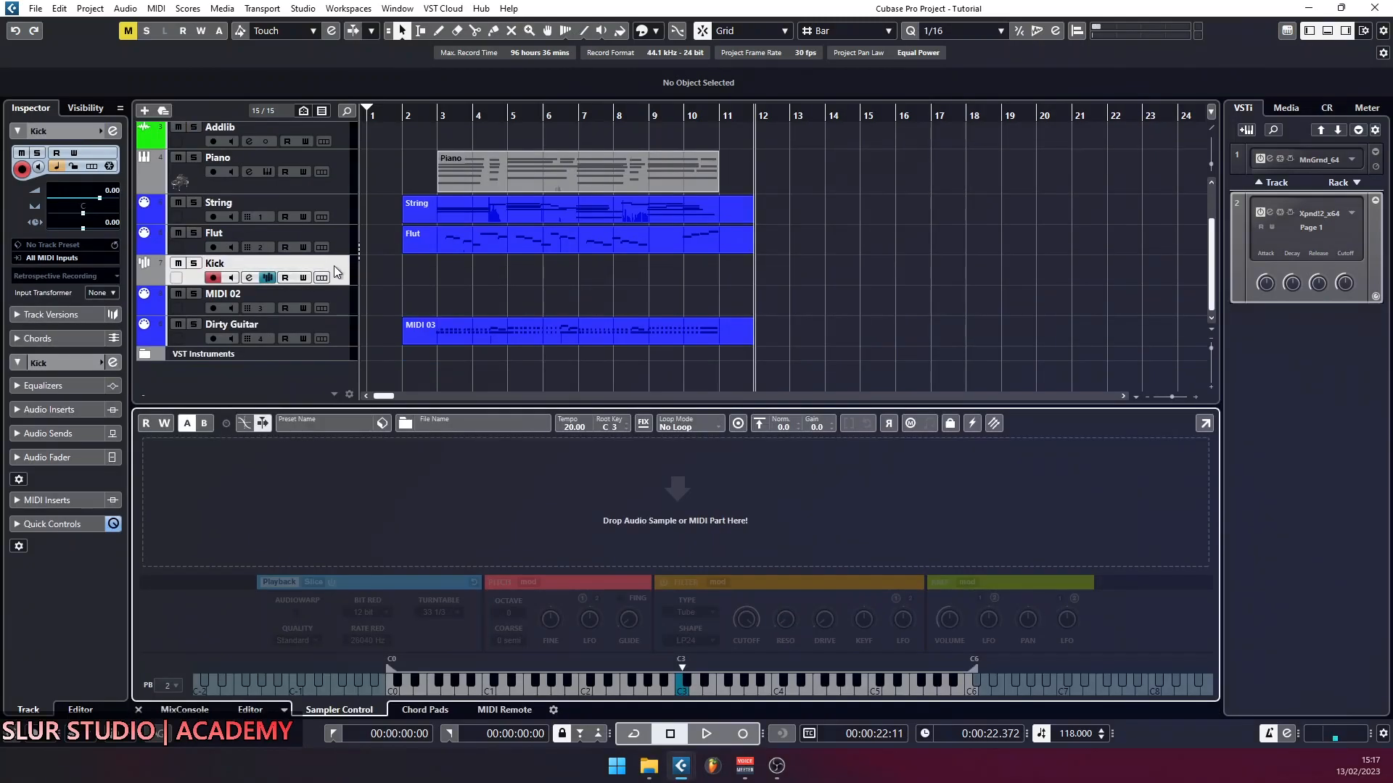
{"action": "left_click_drag", "start_coordinate": [333, 266], "coordinate": [324, 327]}
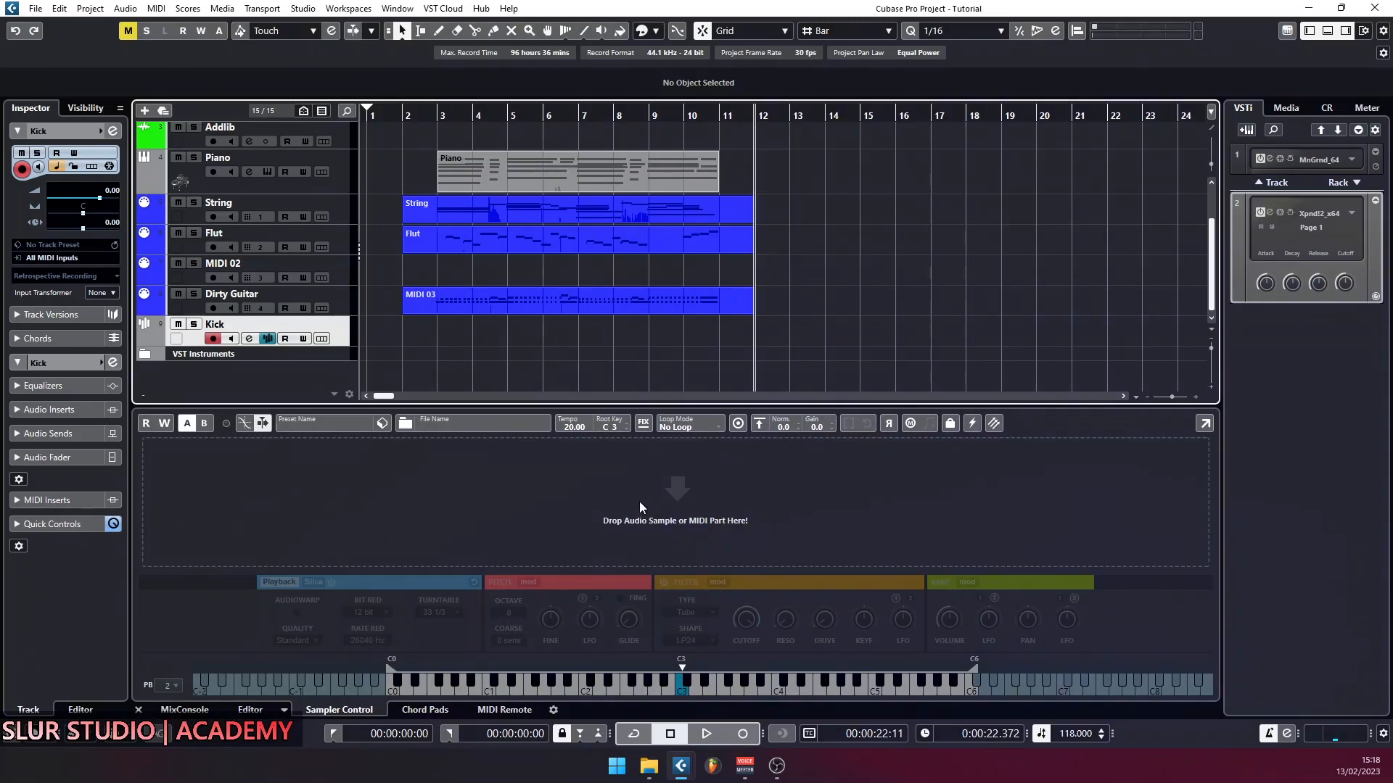
Step: Preview the Kick (4) sample from the QS Sample folder in SLUR Samples and load it into the Kick sampler track
{"action": "left_click", "coordinate": [408, 428]}
{"action": "left_click", "coordinate": [324, 41]}
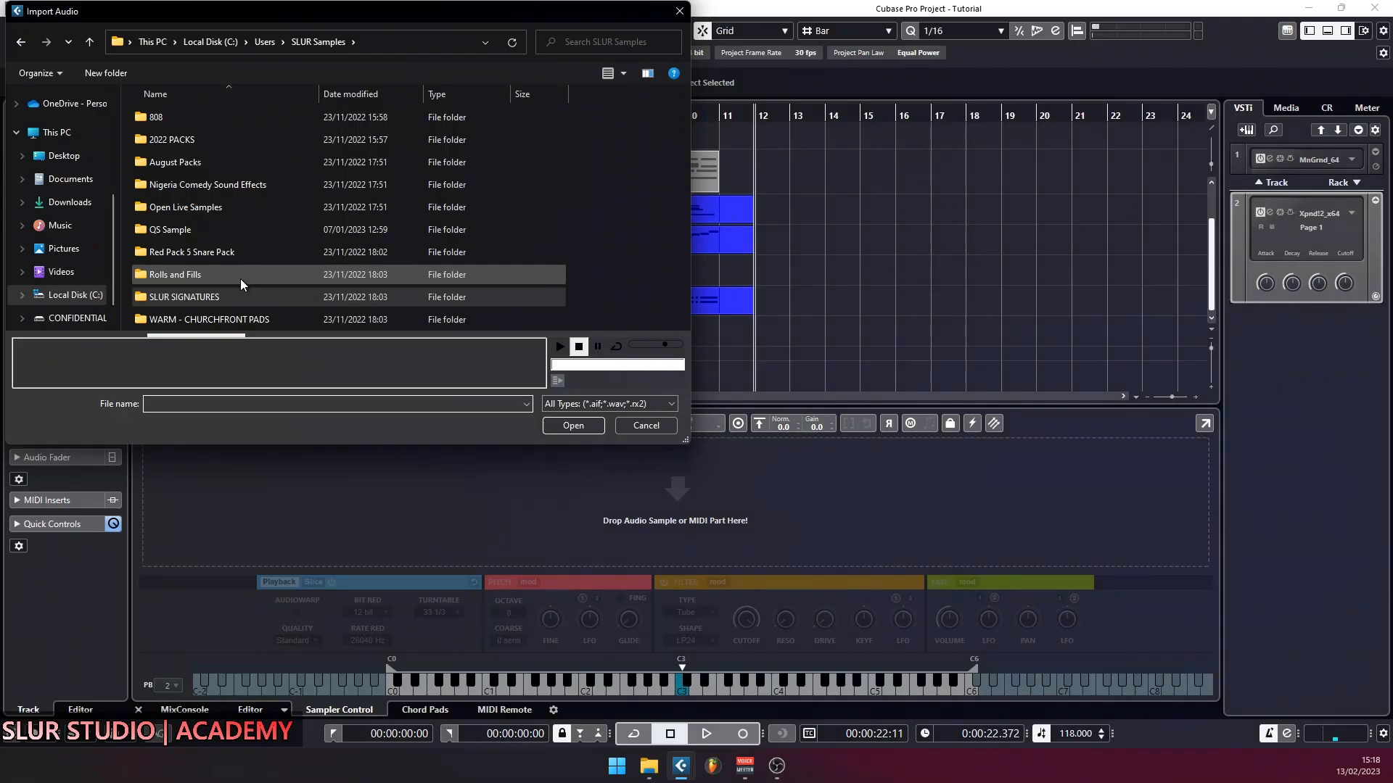
{"action": "double_click", "coordinate": [170, 230]}
{"action": "scroll", "coordinate": [223, 273], "scroll_direction": "down", "scroll_amount": 3}
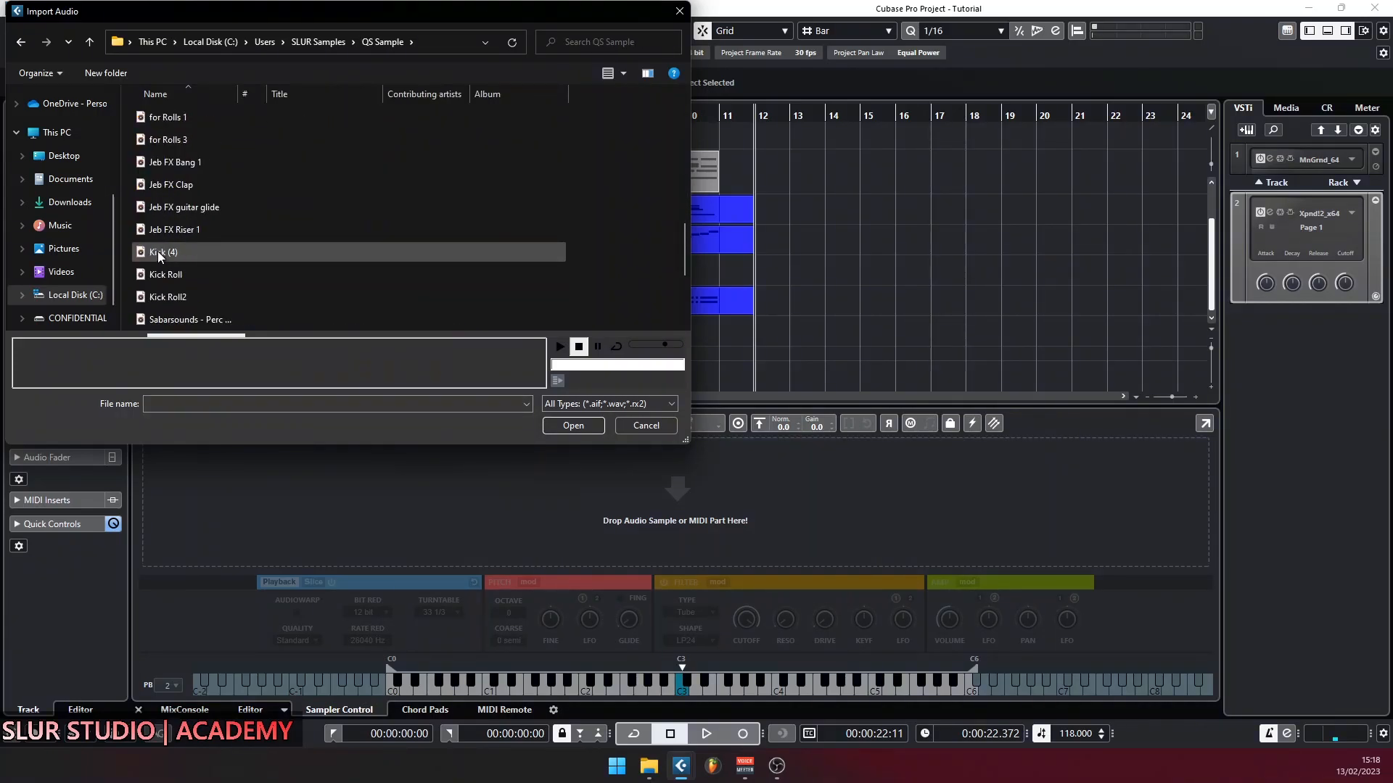
{"action": "left_click", "coordinate": [158, 251]}
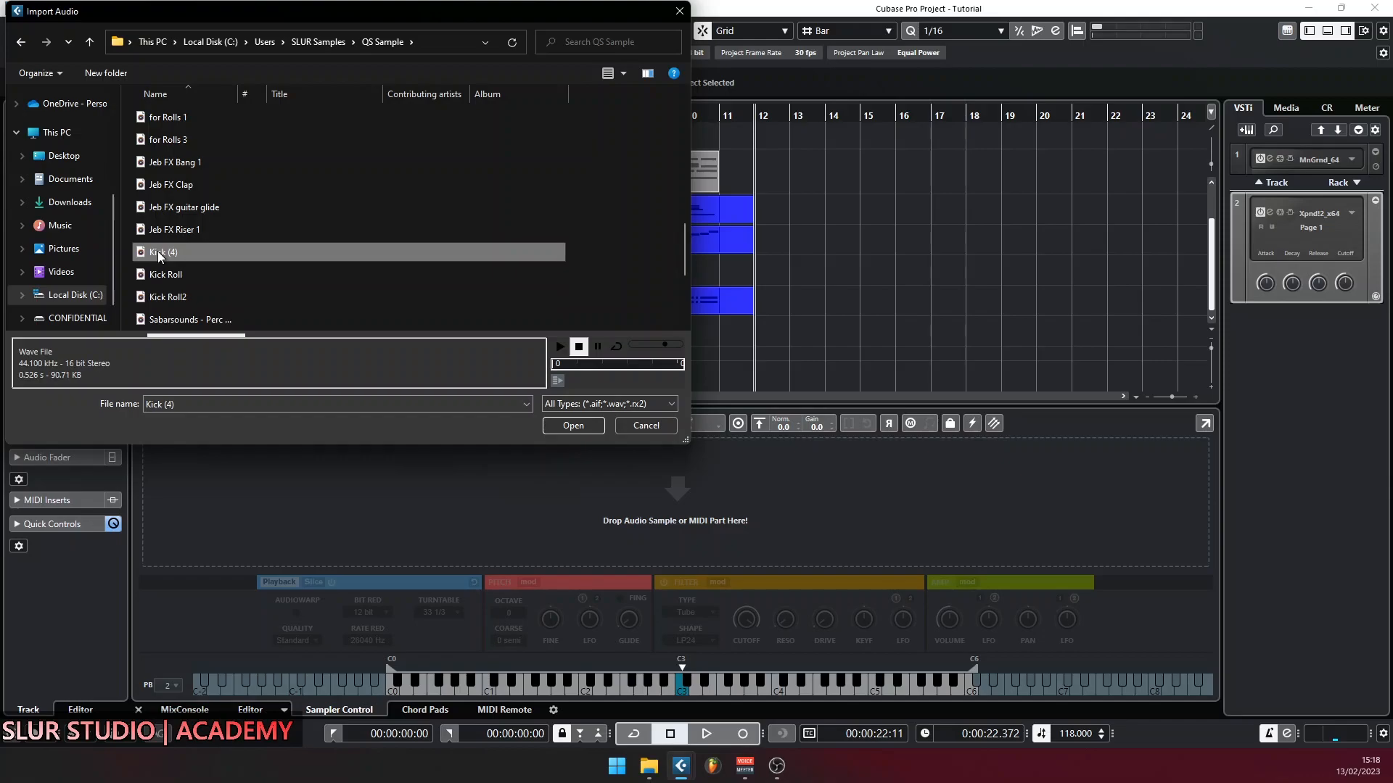
{"action": "left_click", "coordinate": [562, 350]}
{"action": "left_click", "coordinate": [562, 349]}
{"action": "left_click", "coordinate": [562, 350]}
{"action": "left_click", "coordinate": [571, 426]}
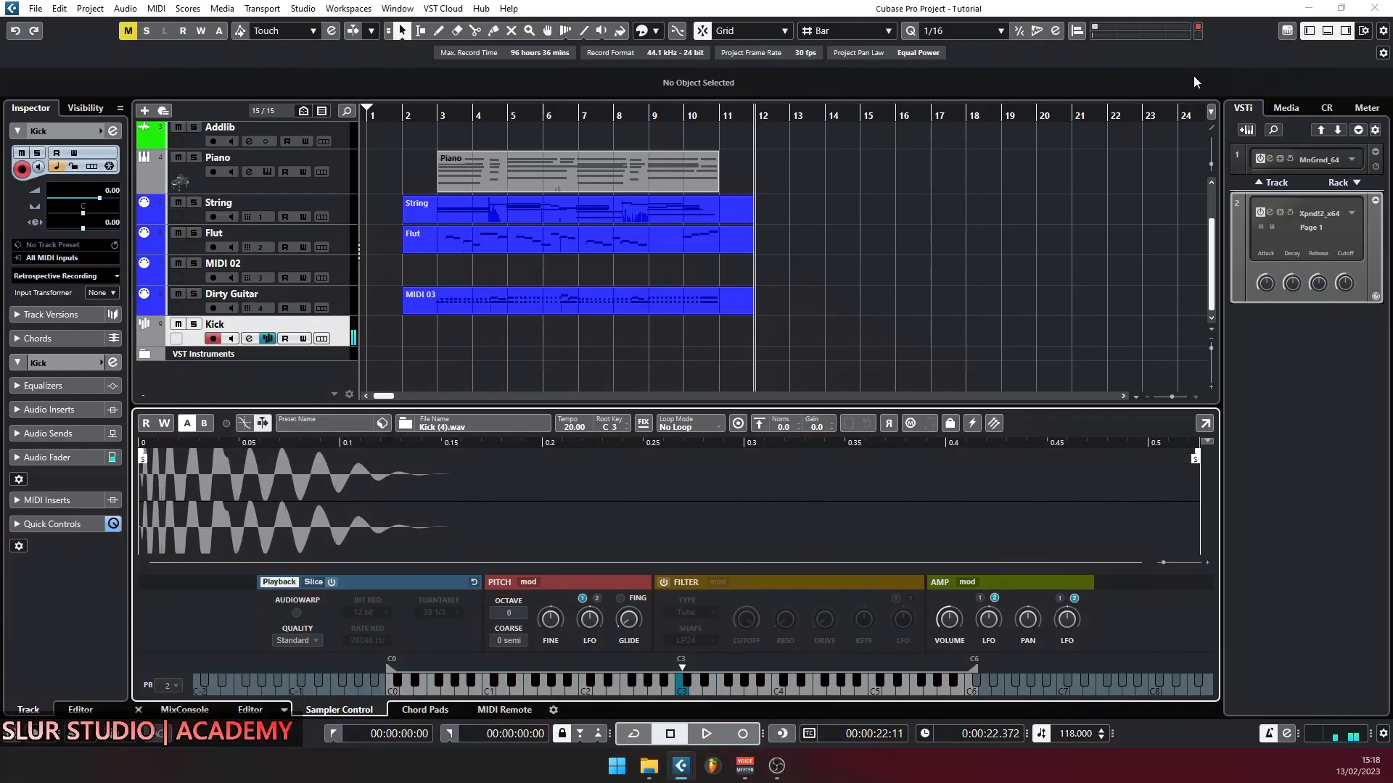
Step: Record a Kick part from bar 2 to bar 12 and hide the sampler editor
{"action": "left_click", "coordinate": [405, 115]}
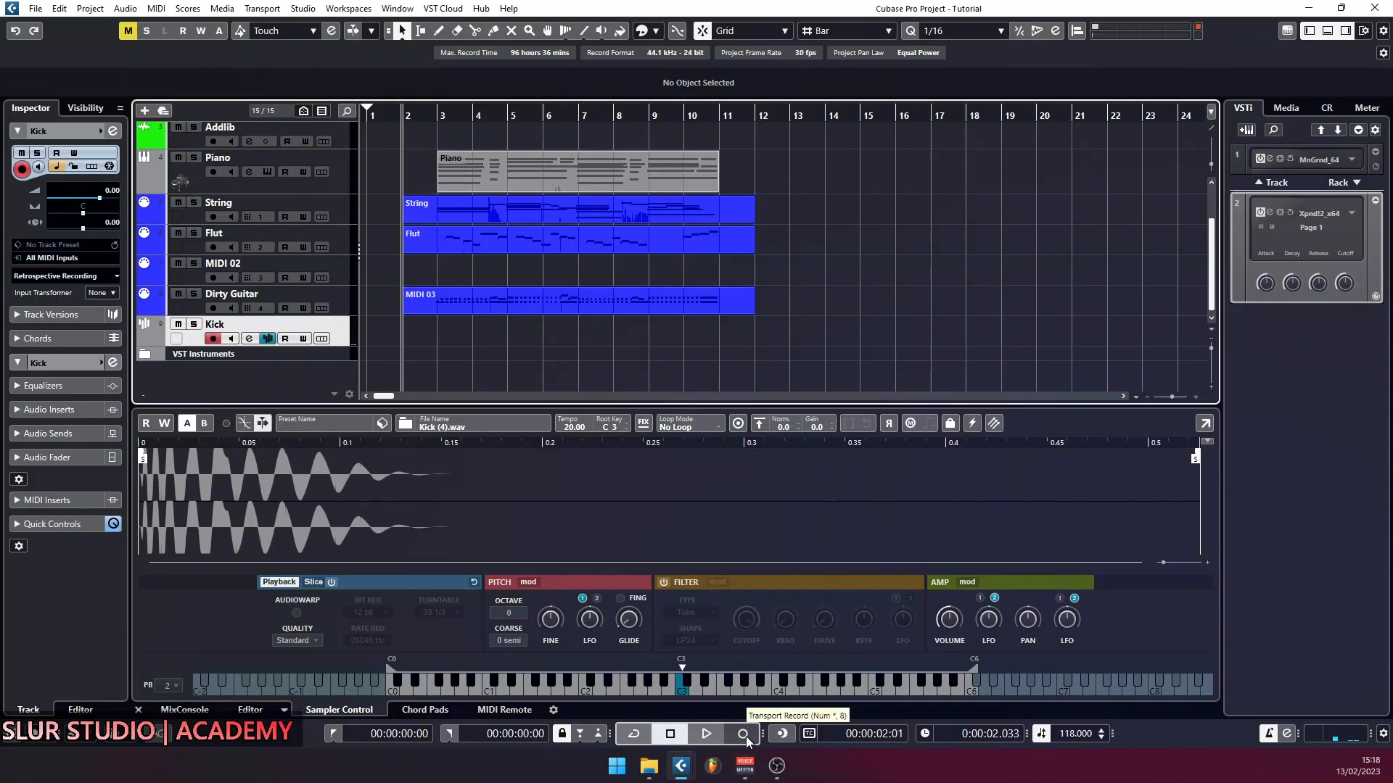
{"action": "left_click", "coordinate": [744, 734]}
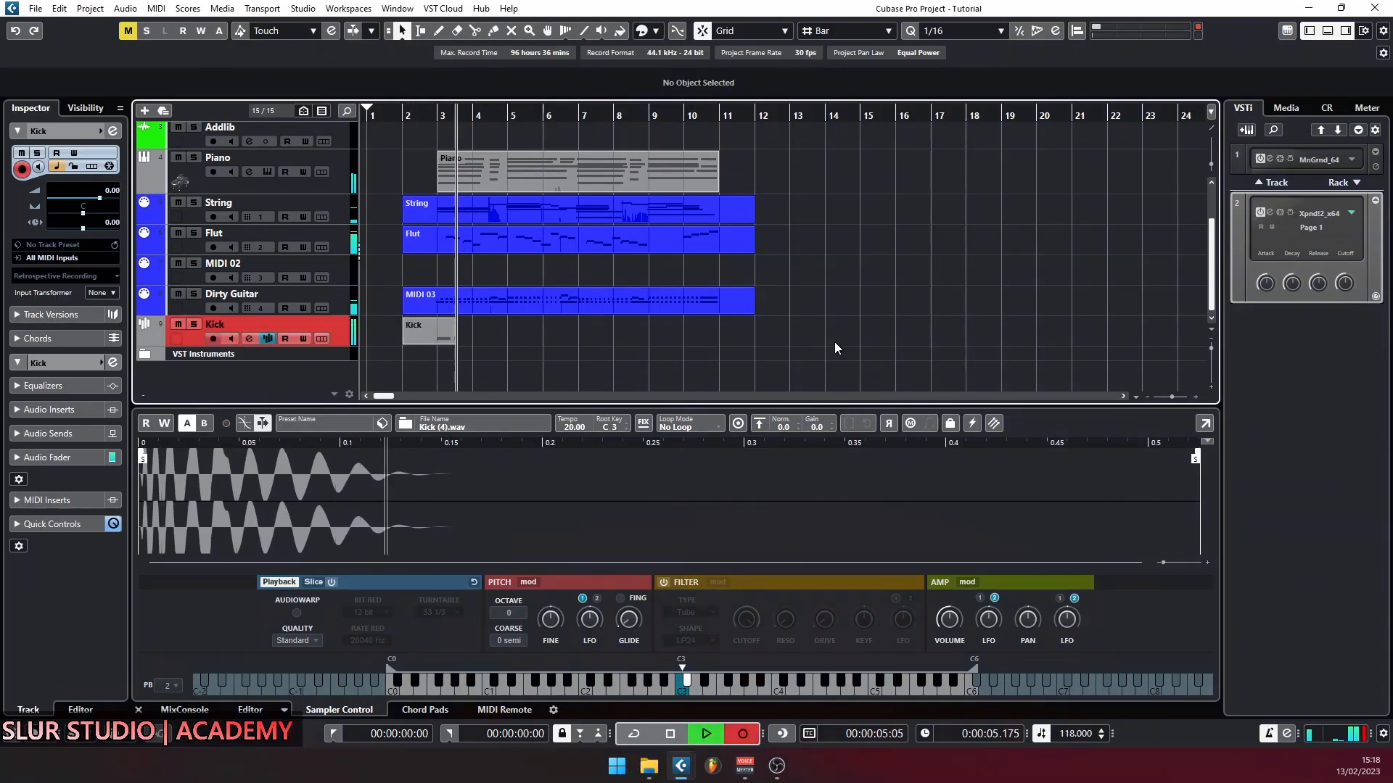
{"action": "key", "text": "space"}
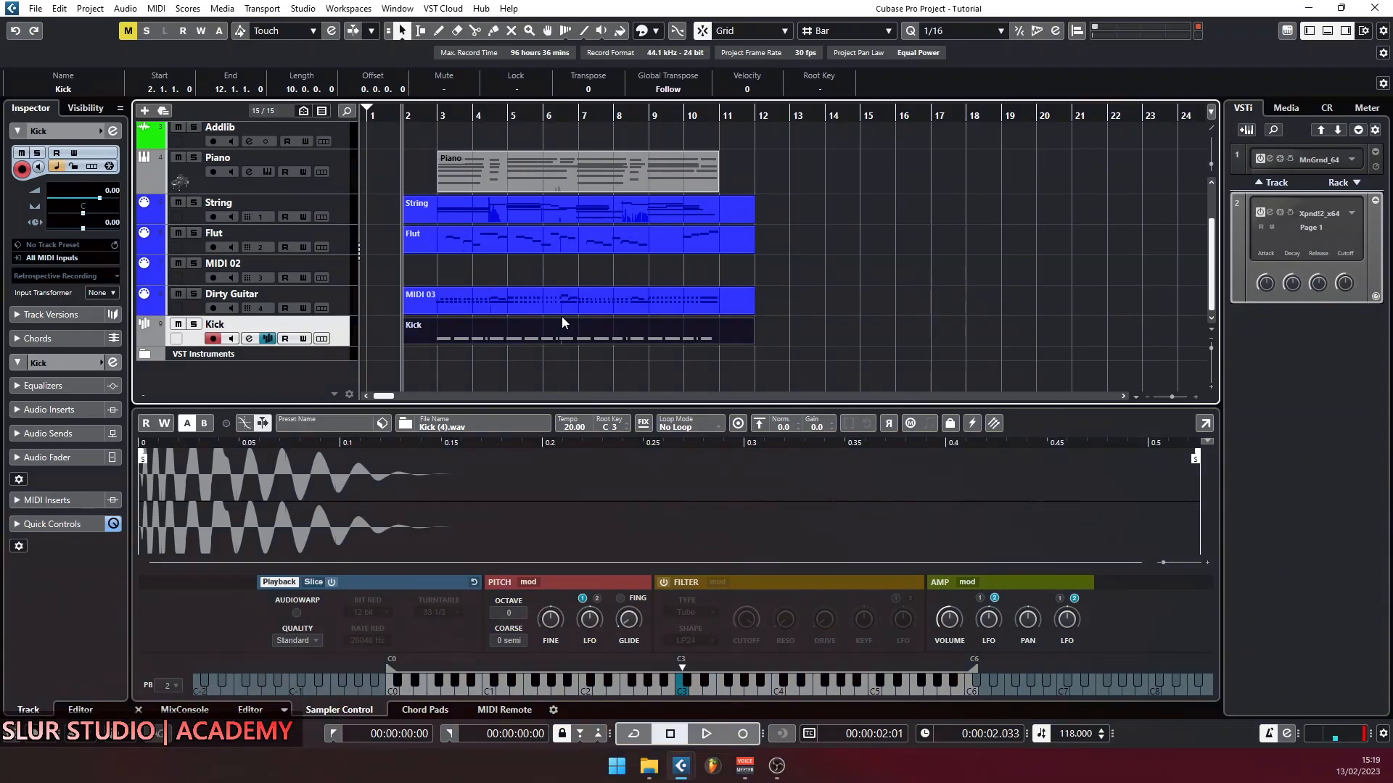
{"action": "left_click", "coordinate": [1327, 32]}
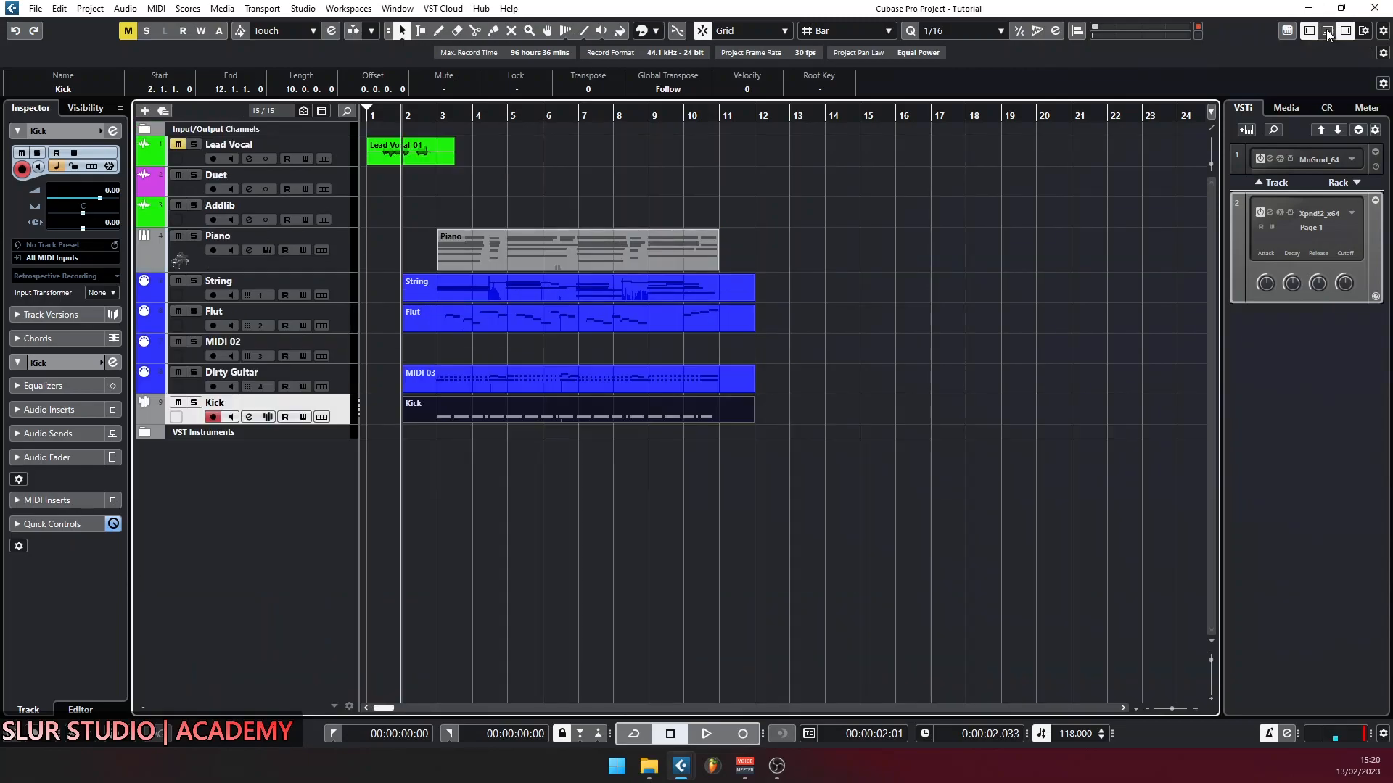
Step: Open the Kick part in the key editor and quantize all of its notes to 1/16
{"action": "double_click", "coordinate": [481, 412]}
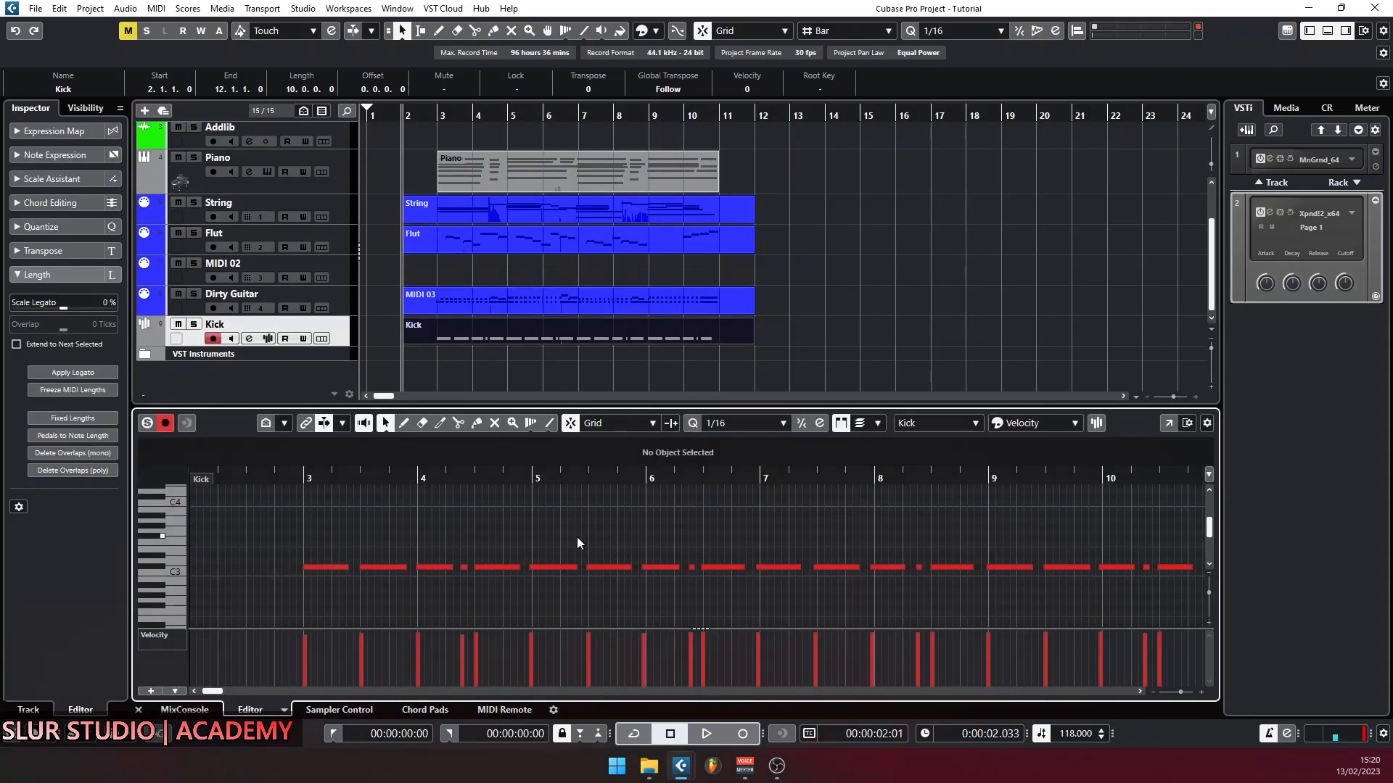
{"action": "key", "text": "ctrl+a"}
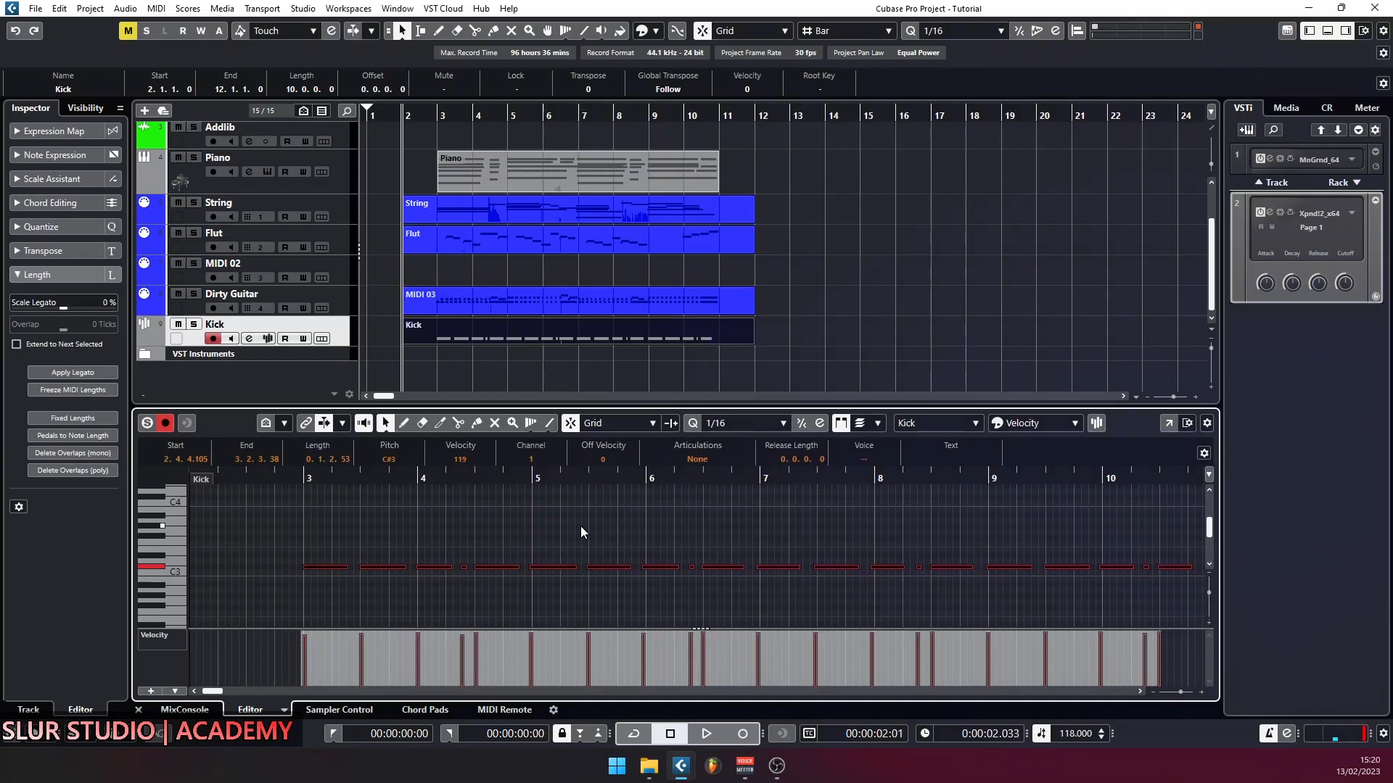
{"action": "left_click", "coordinate": [694, 424]}
Step: Play back the quantized Kick notes from bar 3 and again from the middle of bar 5 and deselect them
{"action": "left_click", "coordinate": [308, 478]}
{"action": "key", "text": "space"}
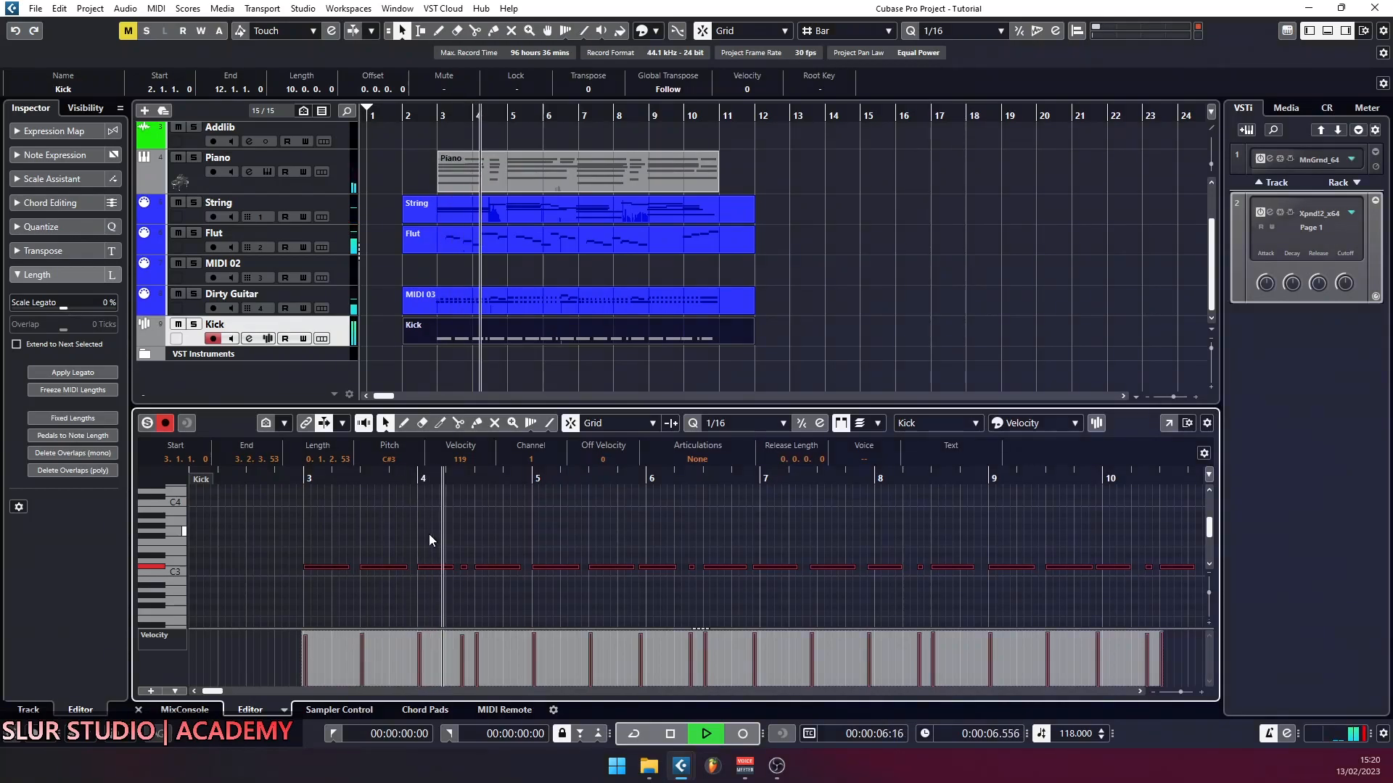
{"action": "key", "text": "space"}
{"action": "left_click", "coordinate": [589, 478]}
{"action": "key", "text": "space"}
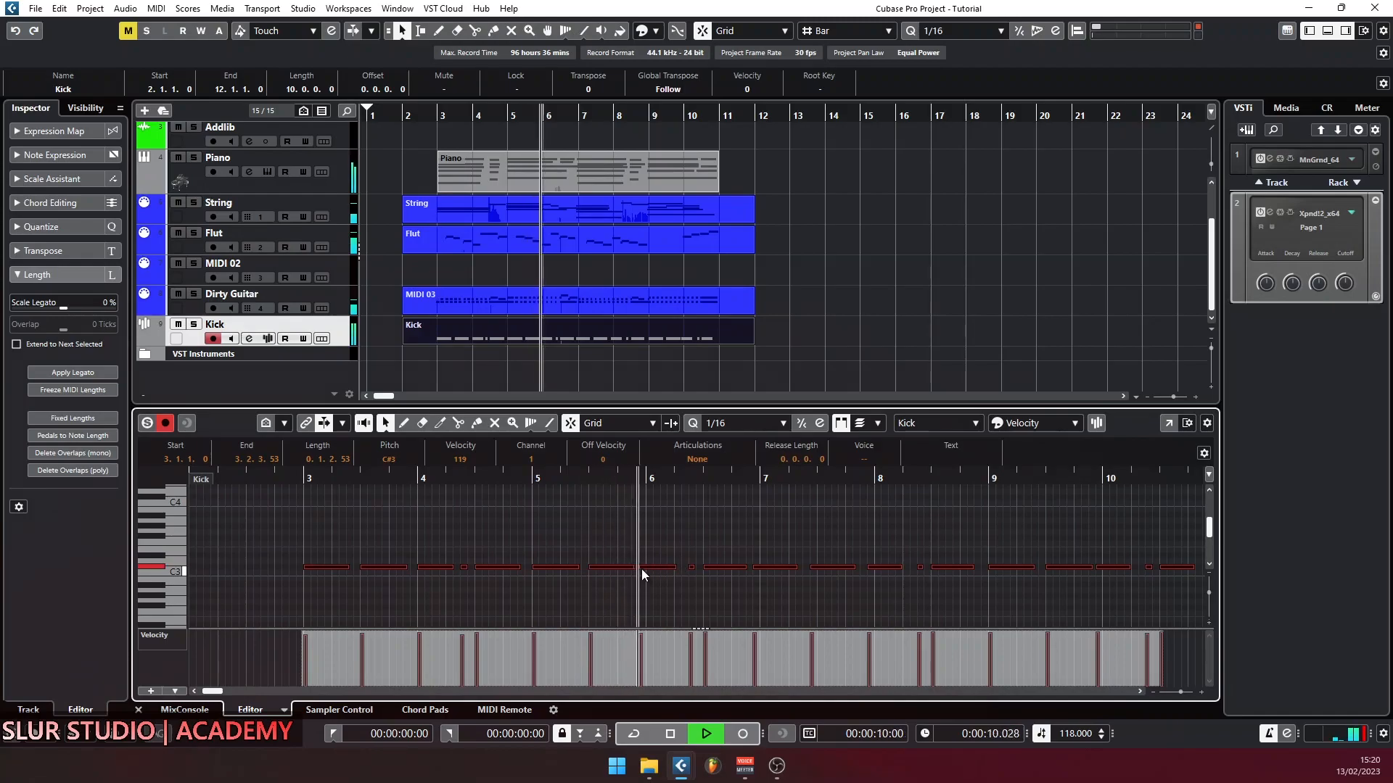
{"action": "key", "text": "space"}
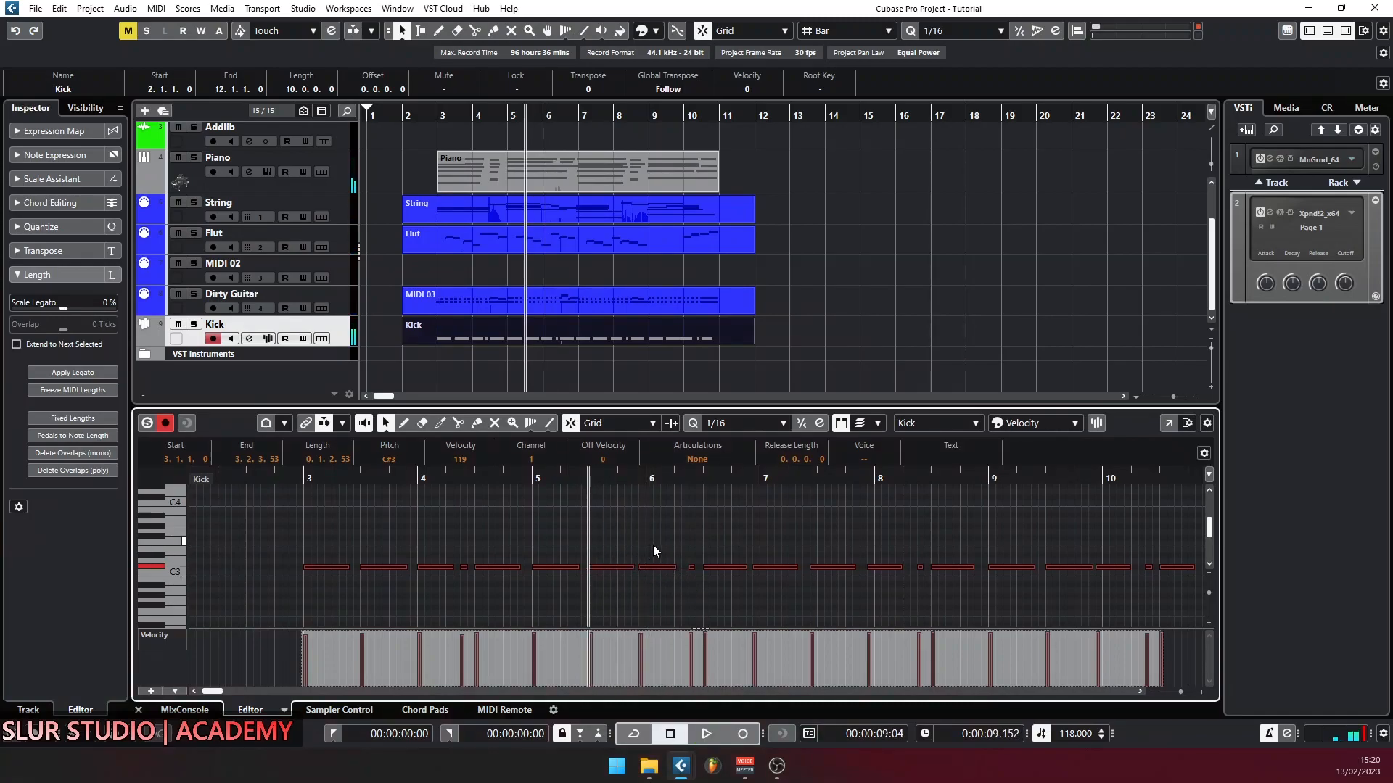
{"action": "left_click", "coordinate": [653, 547]}
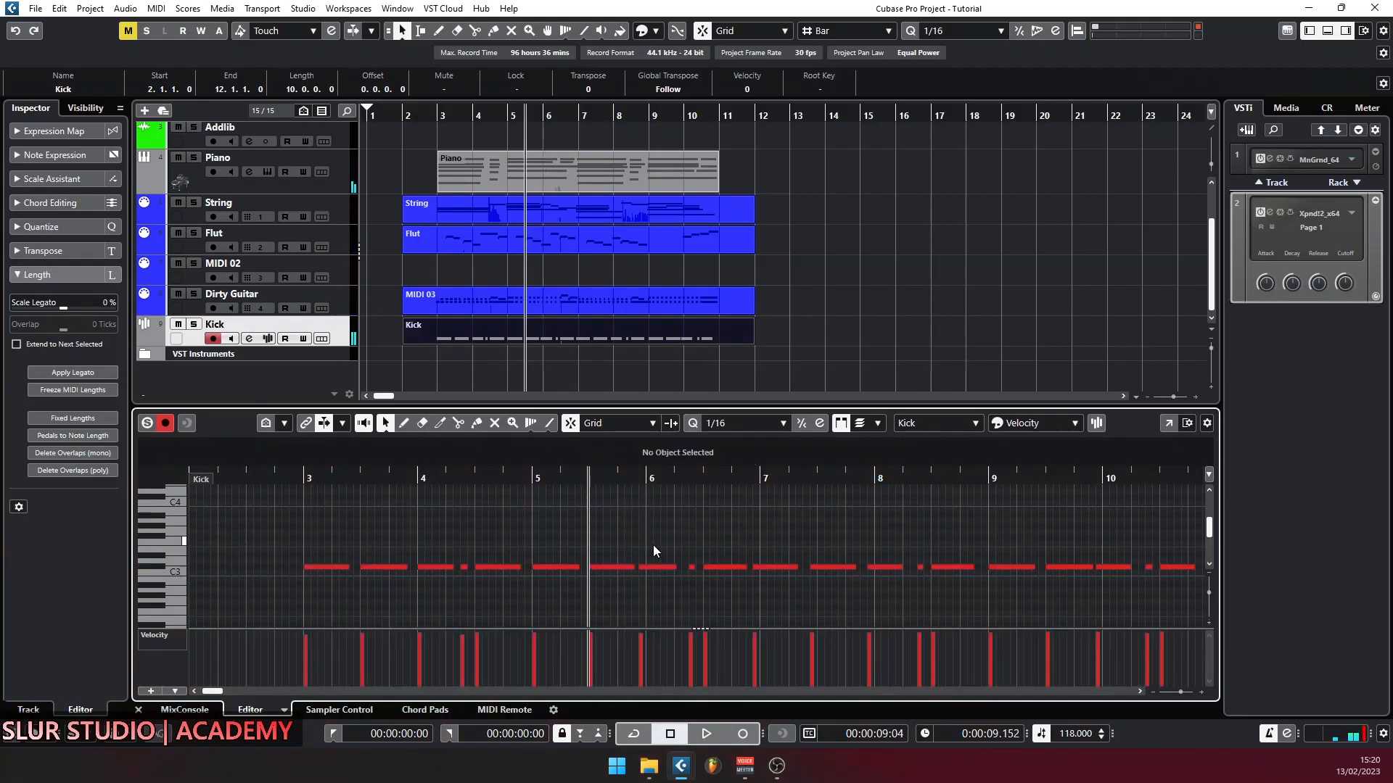
Step: Set the quantize preset to 1/4 and quantize all notes of the Kick part
{"action": "left_click", "coordinate": [741, 425]}
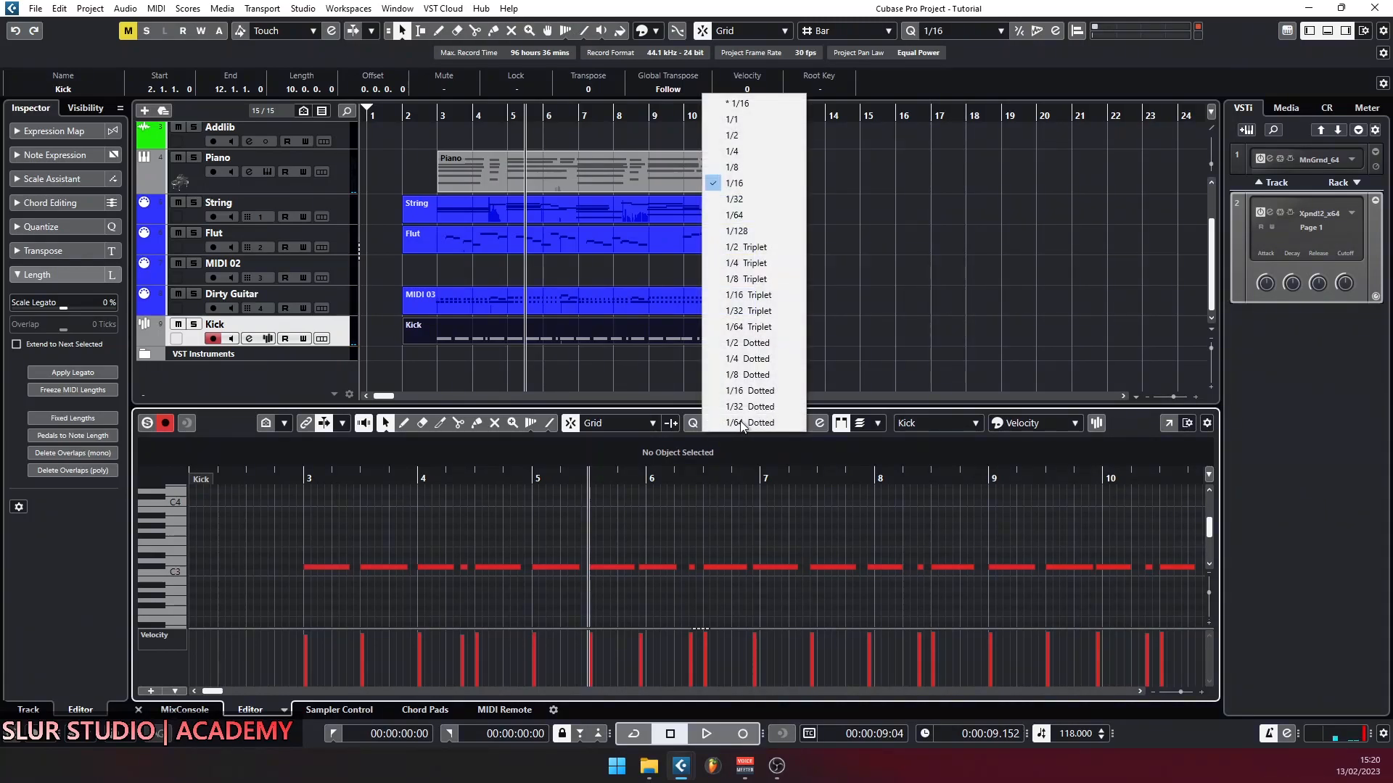
{"action": "left_click", "coordinate": [751, 151]}
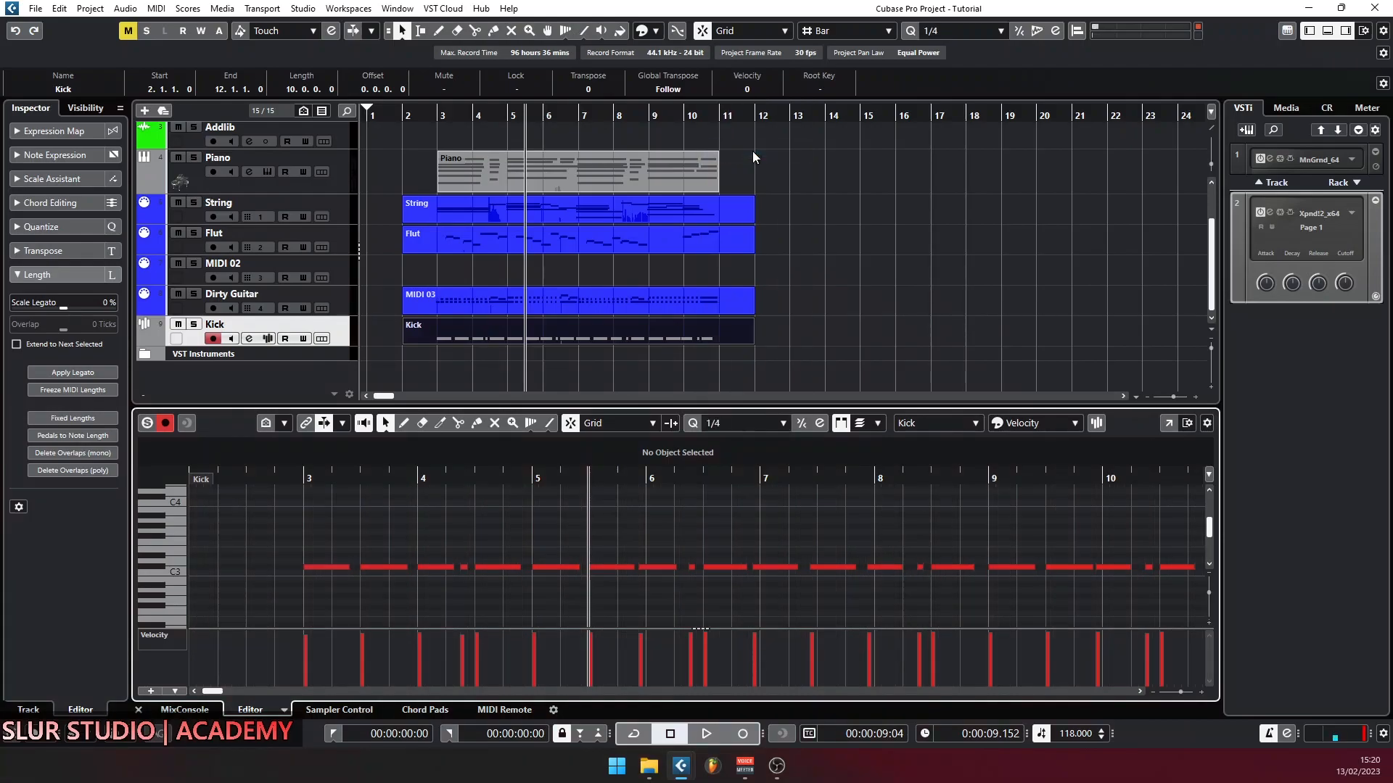
{"action": "key", "text": "q"}
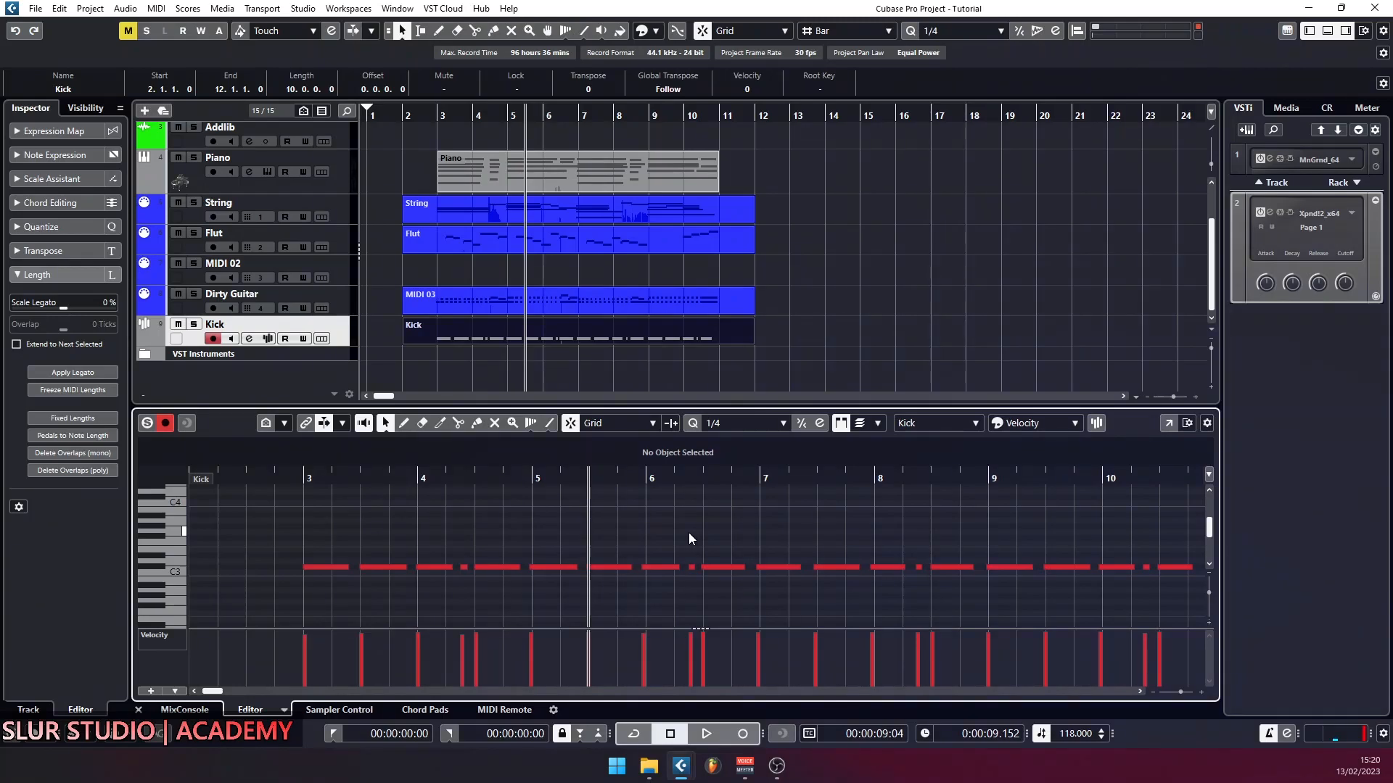
{"action": "key", "text": "ctrl+a"}
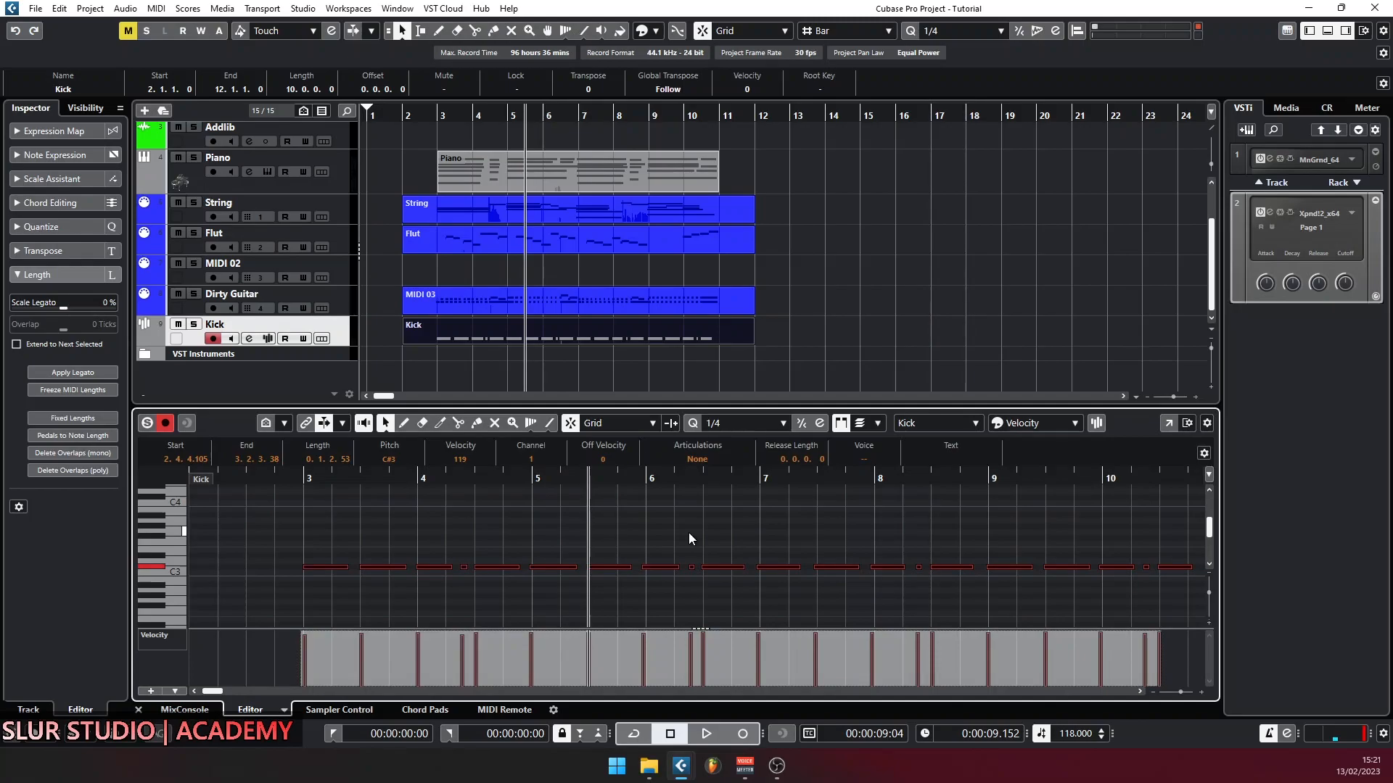
{"action": "key", "text": "q"}
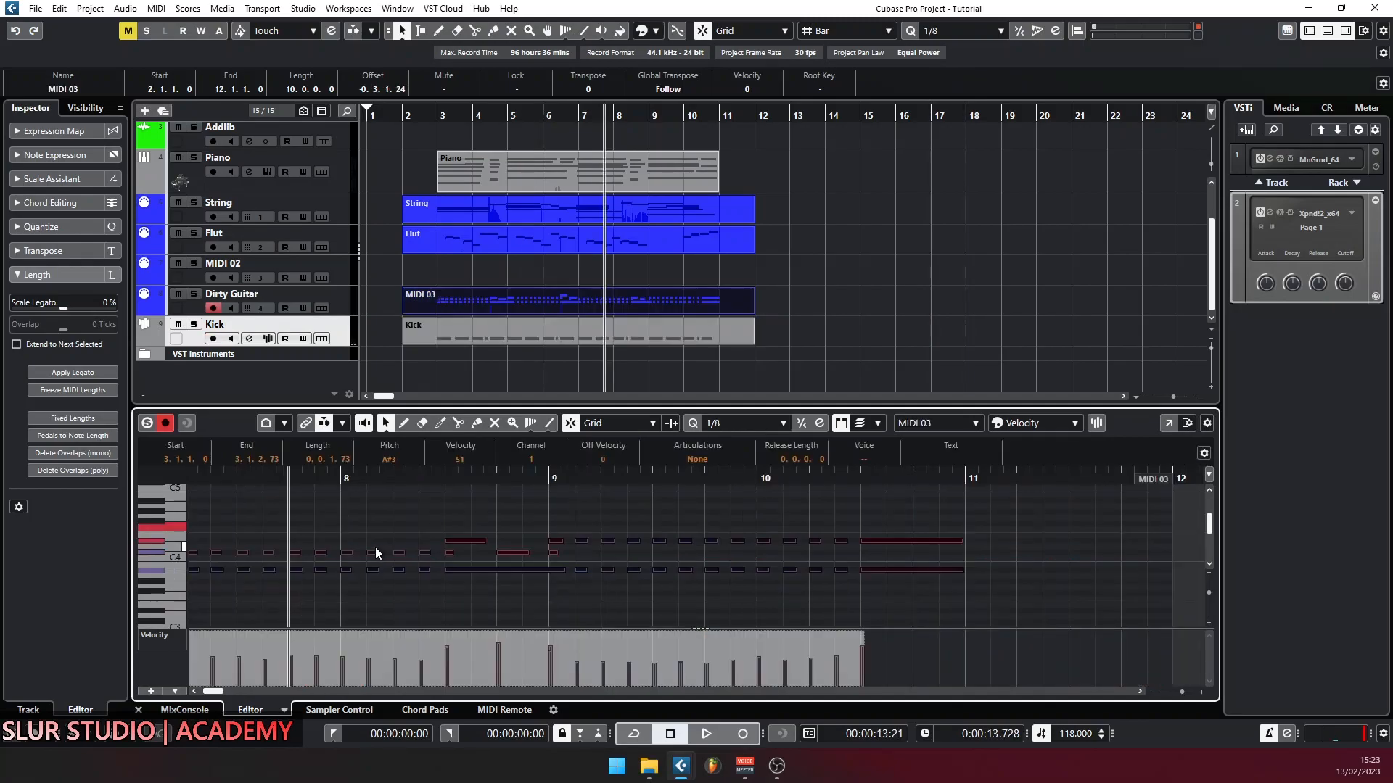
Step: Move the short C#4 notes at 8.3 and bar 9 of the Dirty Guitar part together slightly ahead of the beat, with the first starting at 8.2.4.80
{"action": "left_click", "coordinate": [642, 509]}
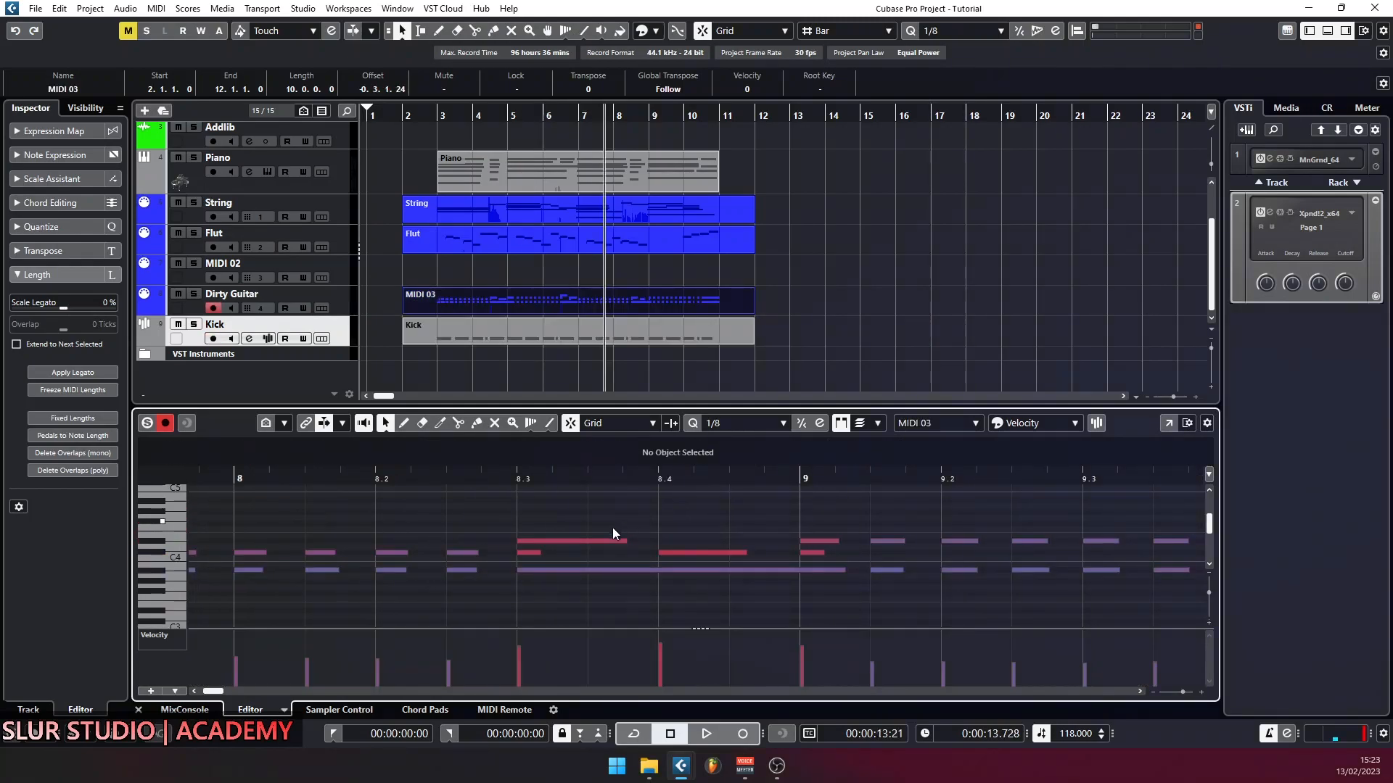
{"action": "left_click", "coordinate": [525, 552]}
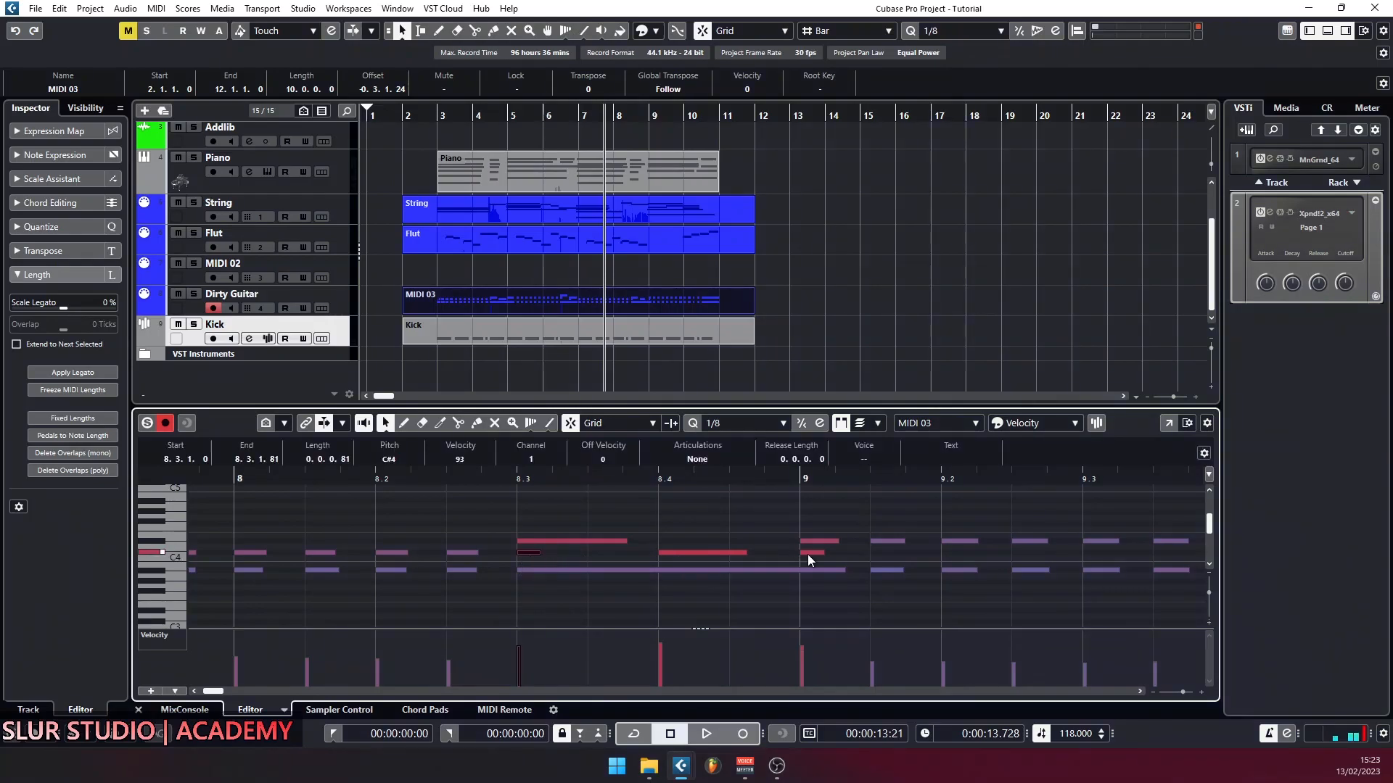
{"action": "left_click", "coordinate": [811, 553], "text": "shift"}
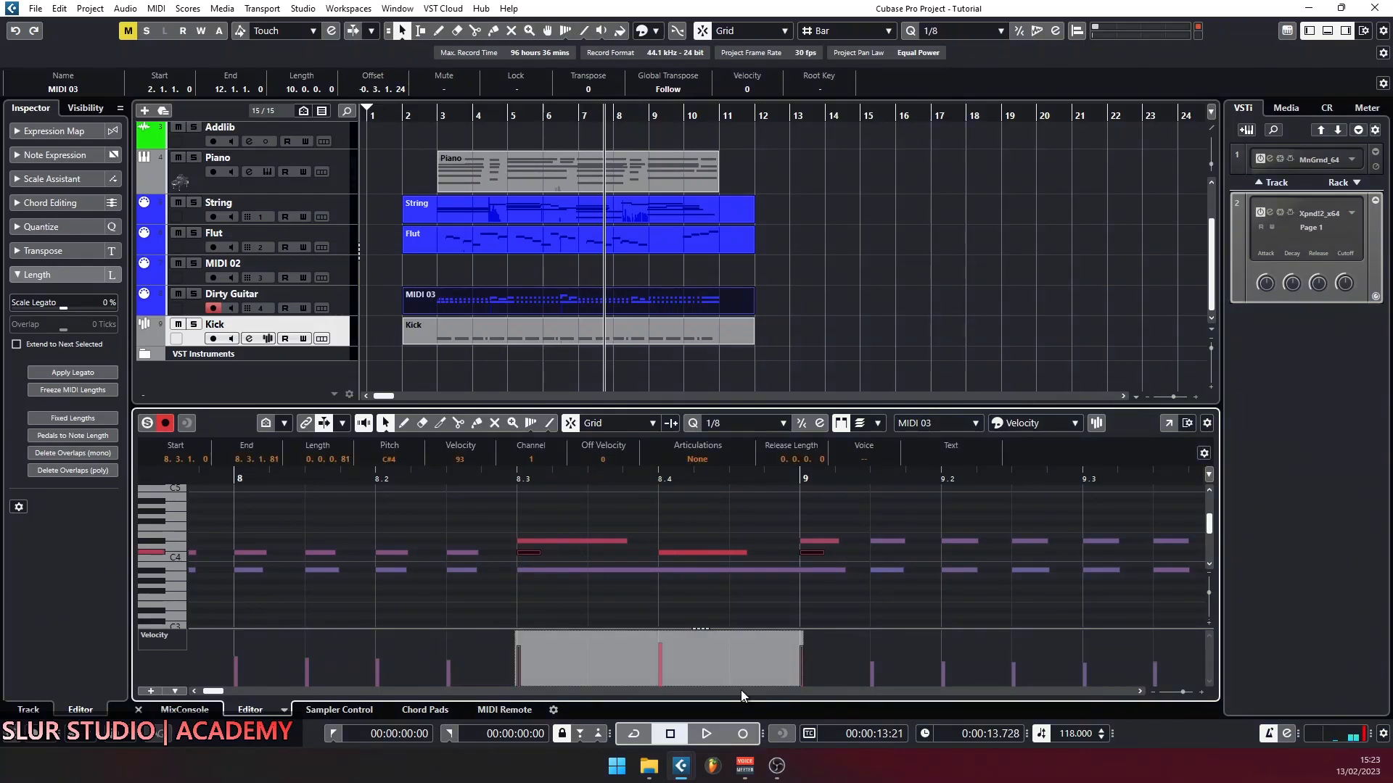
{"action": "left_click", "coordinate": [525, 581]}
{"action": "left_click", "coordinate": [529, 554]}
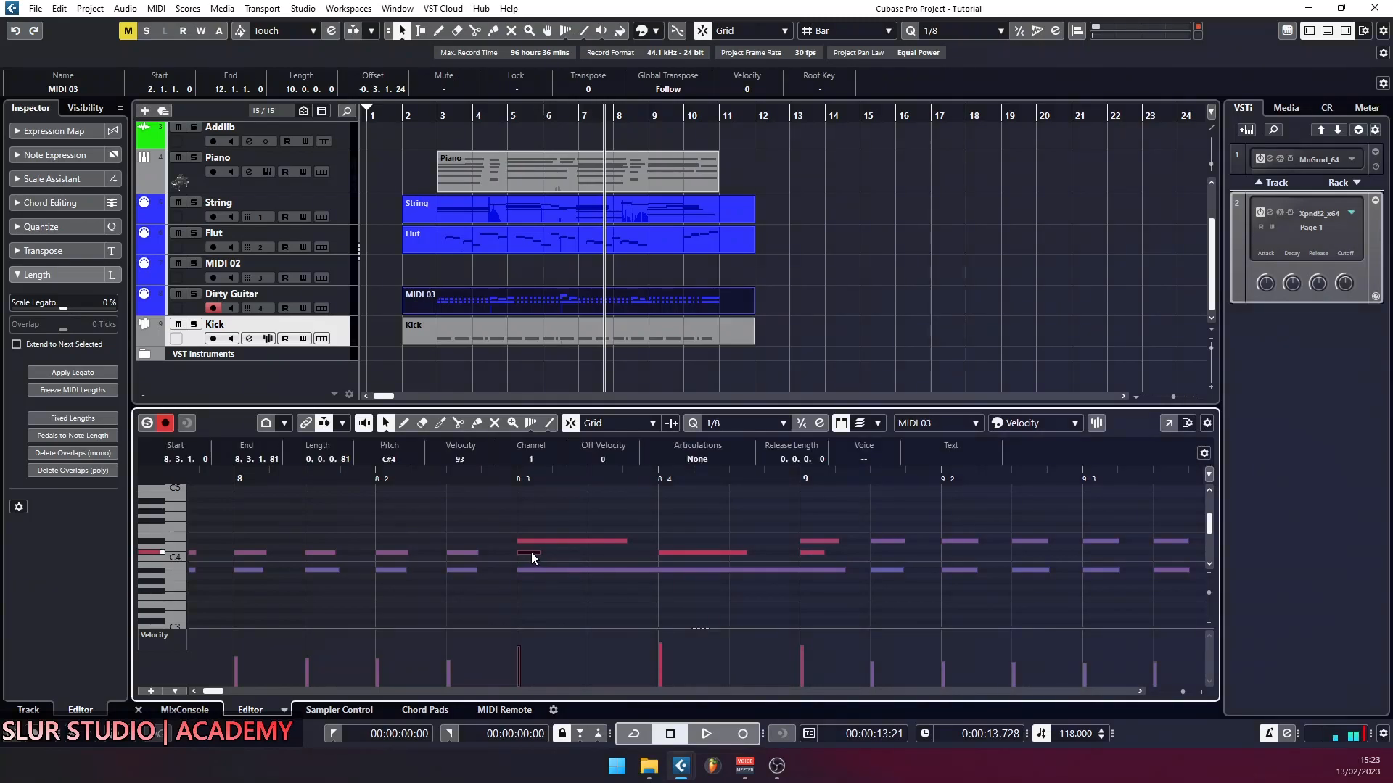
{"action": "left_click", "coordinate": [812, 554], "text": "shift"}
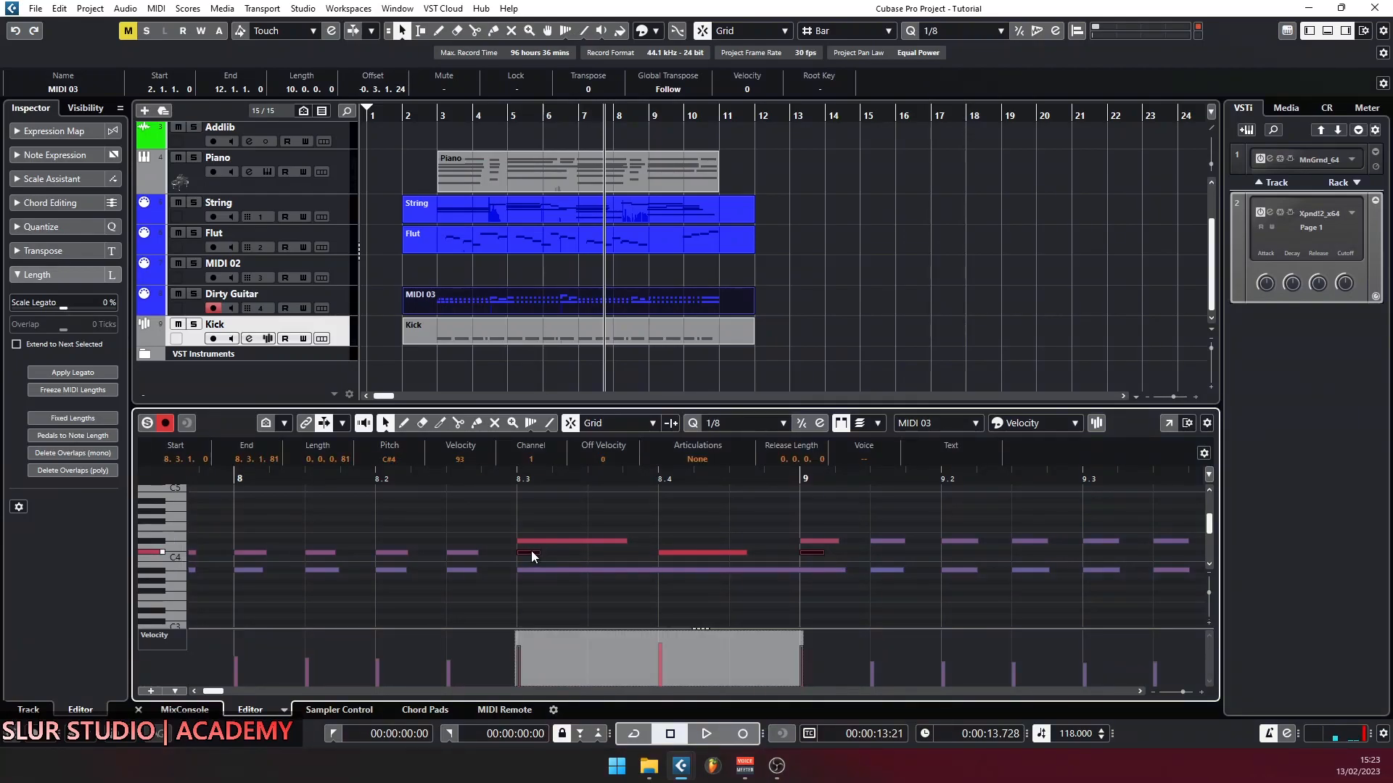
{"action": "left_click_drag", "start_coordinate": [534, 551], "coordinate": [521, 555]}
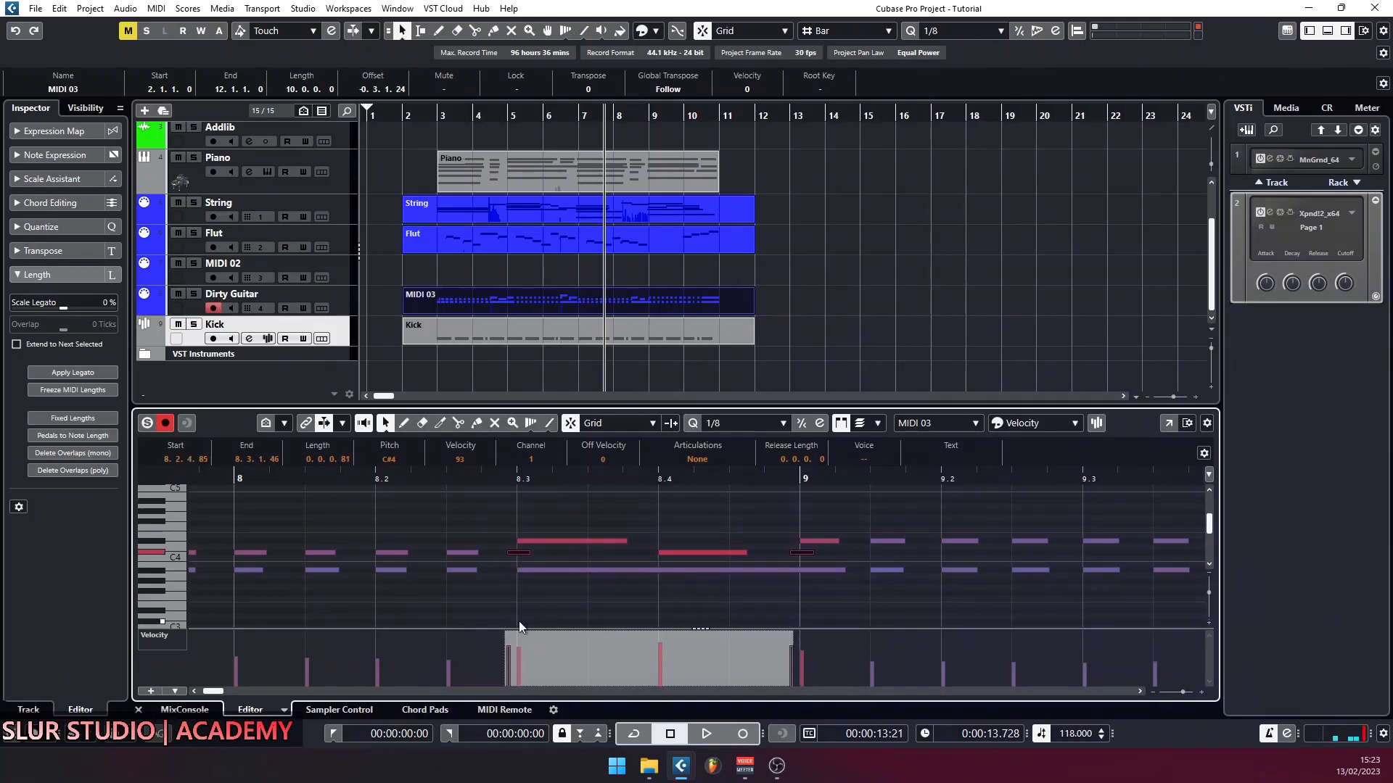
{"action": "left_click", "coordinate": [571, 425]}
{"action": "mouse_move", "coordinate": [519, 552]}
{"action": "left_mouse_down"}
{"action": "mouse_move", "coordinate": [532, 553]}
{"action": "mouse_move", "coordinate": [486, 554]}
{"action": "mouse_move", "coordinate": [541, 556]}
{"action": "mouse_move", "coordinate": [518, 557]}
{"action": "left_mouse_up"}
Step: Move the short D#4 note at 6.3 and C#4 note at 6.4 together slightly ahead of the beat, with the first starting at 6.2.4.70
{"action": "scroll", "coordinate": [664, 556], "scroll_direction": "down", "scroll_amount": 6}
{"action": "scroll", "coordinate": [457, 552], "scroll_direction": "up", "scroll_amount": 8}
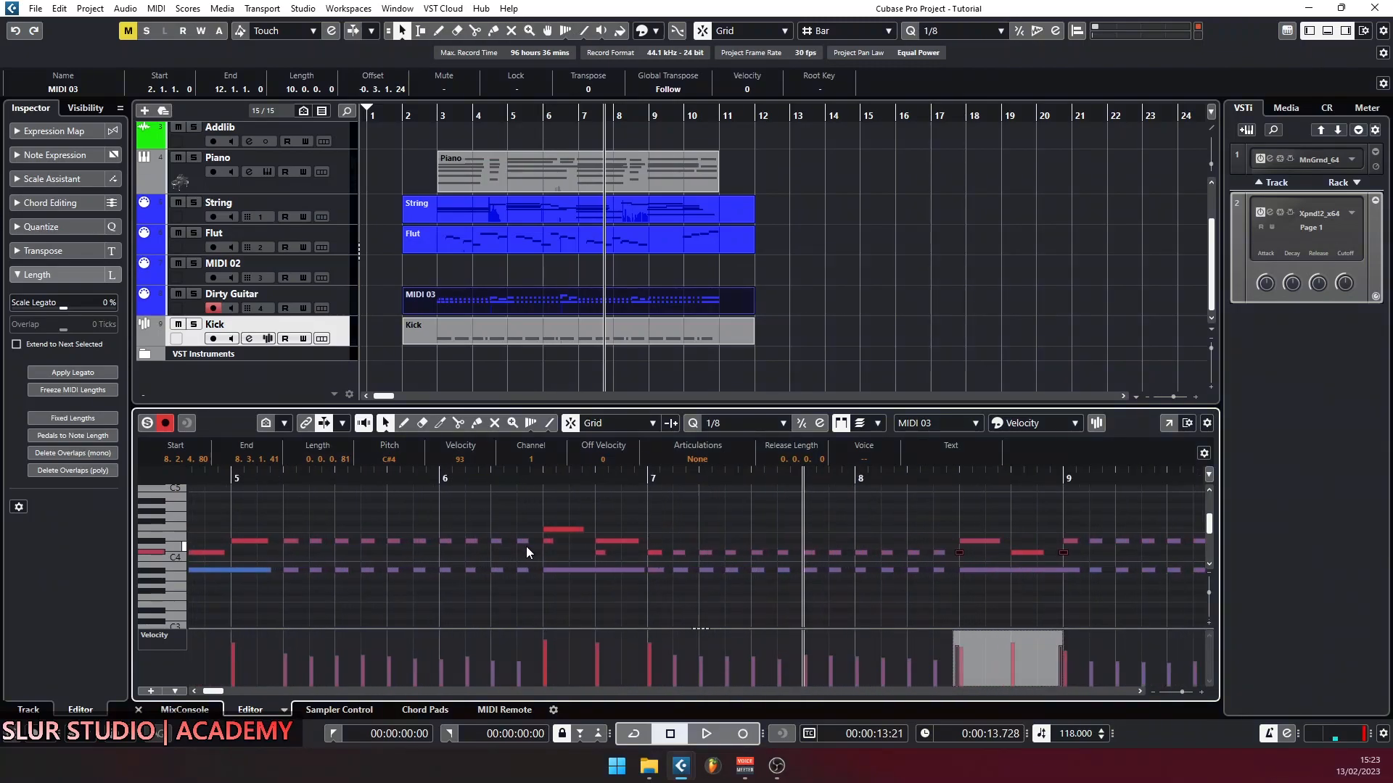
{"action": "left_click", "coordinate": [712, 551]}
{"action": "left_click", "coordinate": [712, 551]}
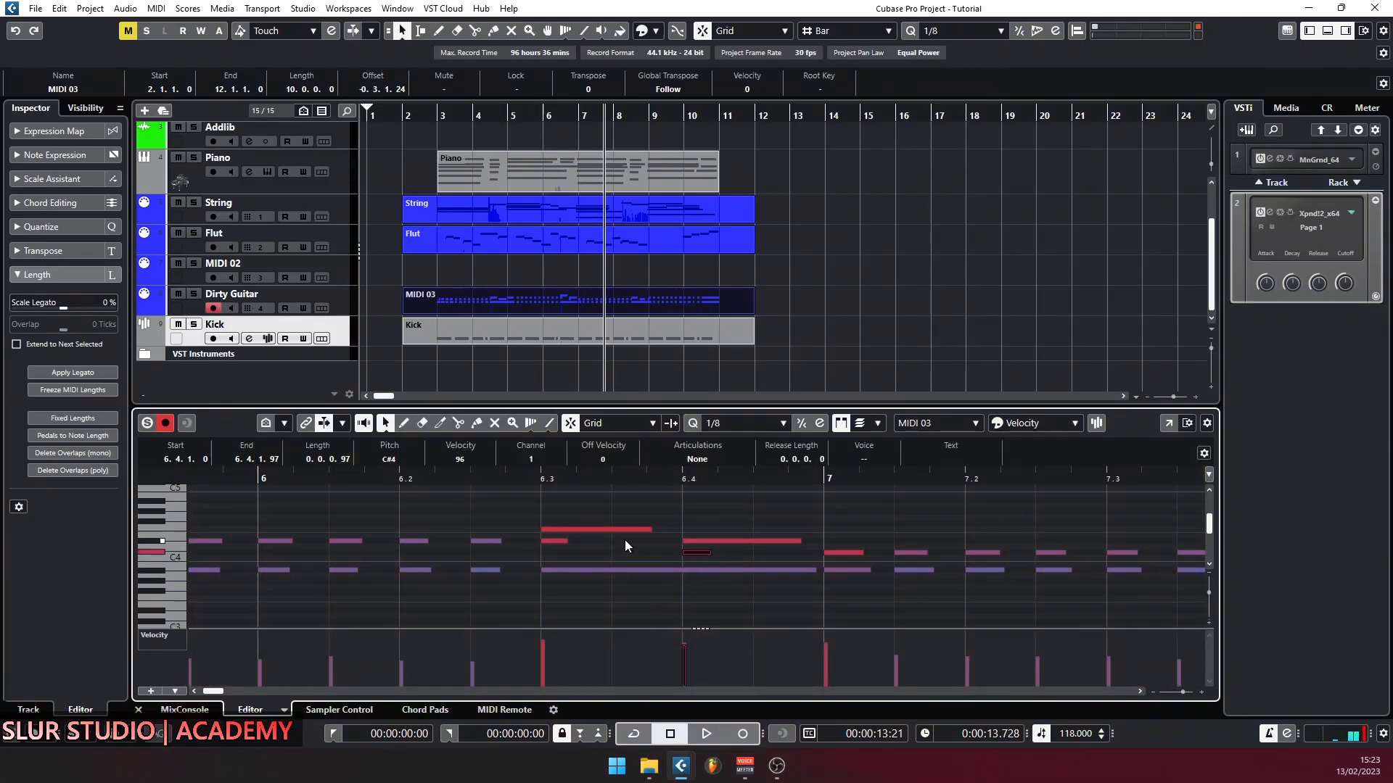
{"action": "left_click", "coordinate": [545, 541]}
{"action": "left_click_drag", "start_coordinate": [556, 538], "coordinate": [541, 543]}
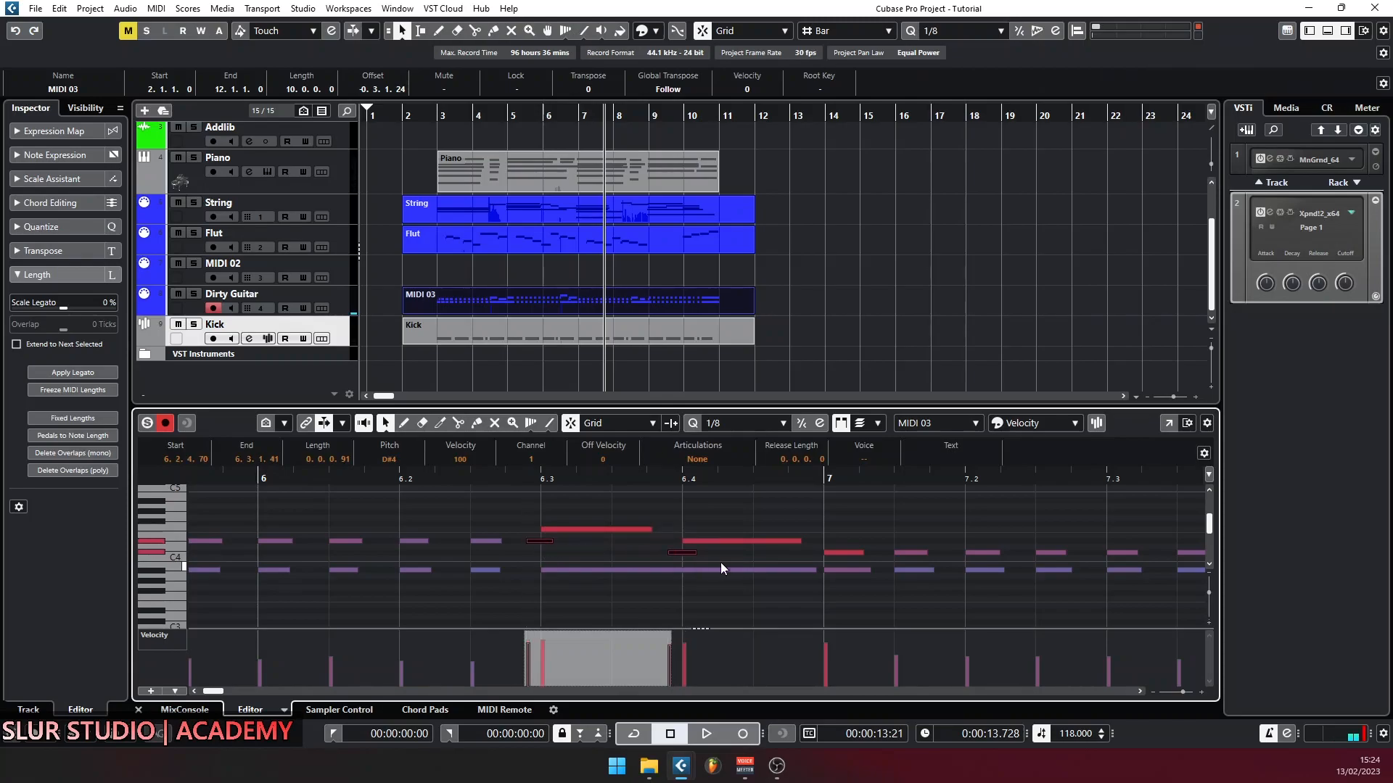
Step: Play back the shifted Dirty Guitar notes from 6.2, stop playback and deselect the part in the arrangement
{"action": "left_click", "coordinate": [399, 478]}
{"action": "key", "text": "space"}
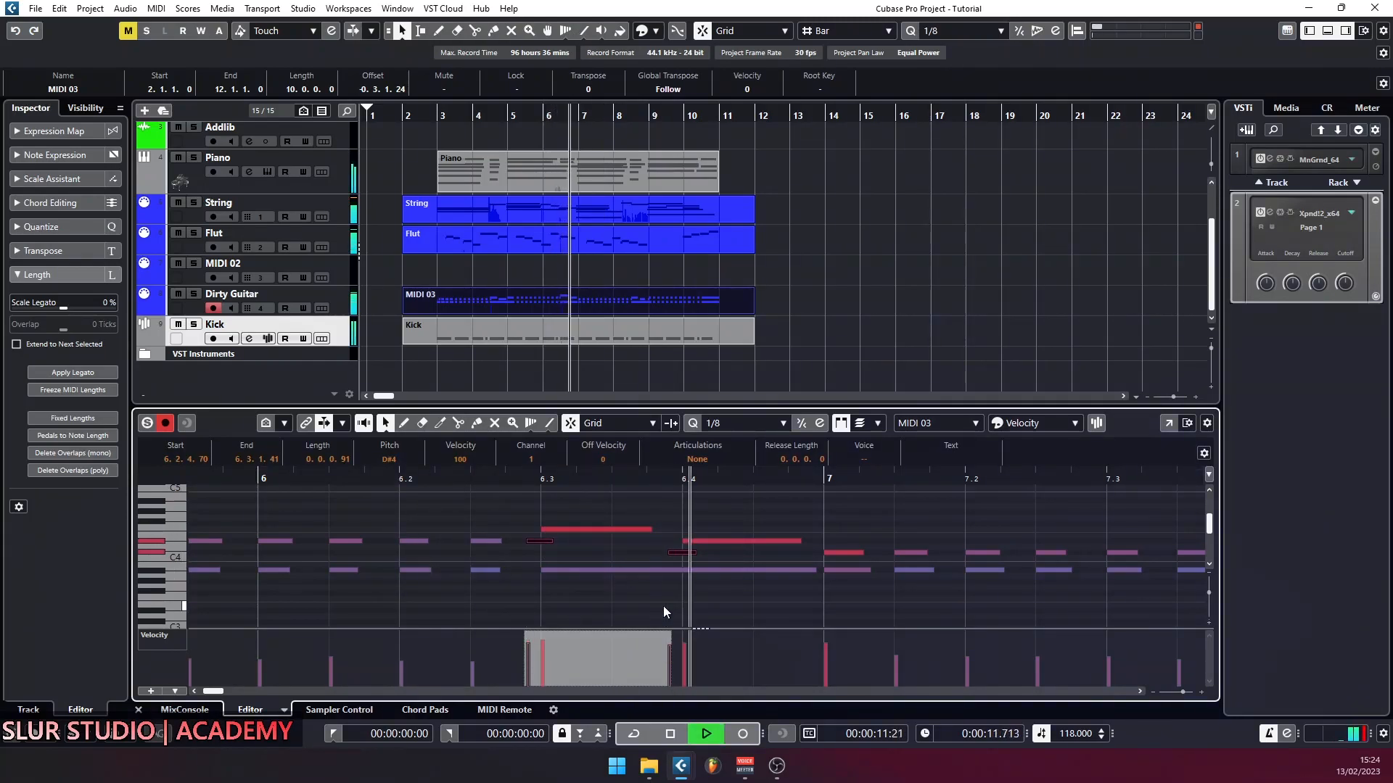
{"action": "key", "text": "g"}
{"action": "key", "text": "g"}
{"action": "key", "text": "g"}
{"action": "key", "text": "g"}
{"action": "key", "text": "g"}
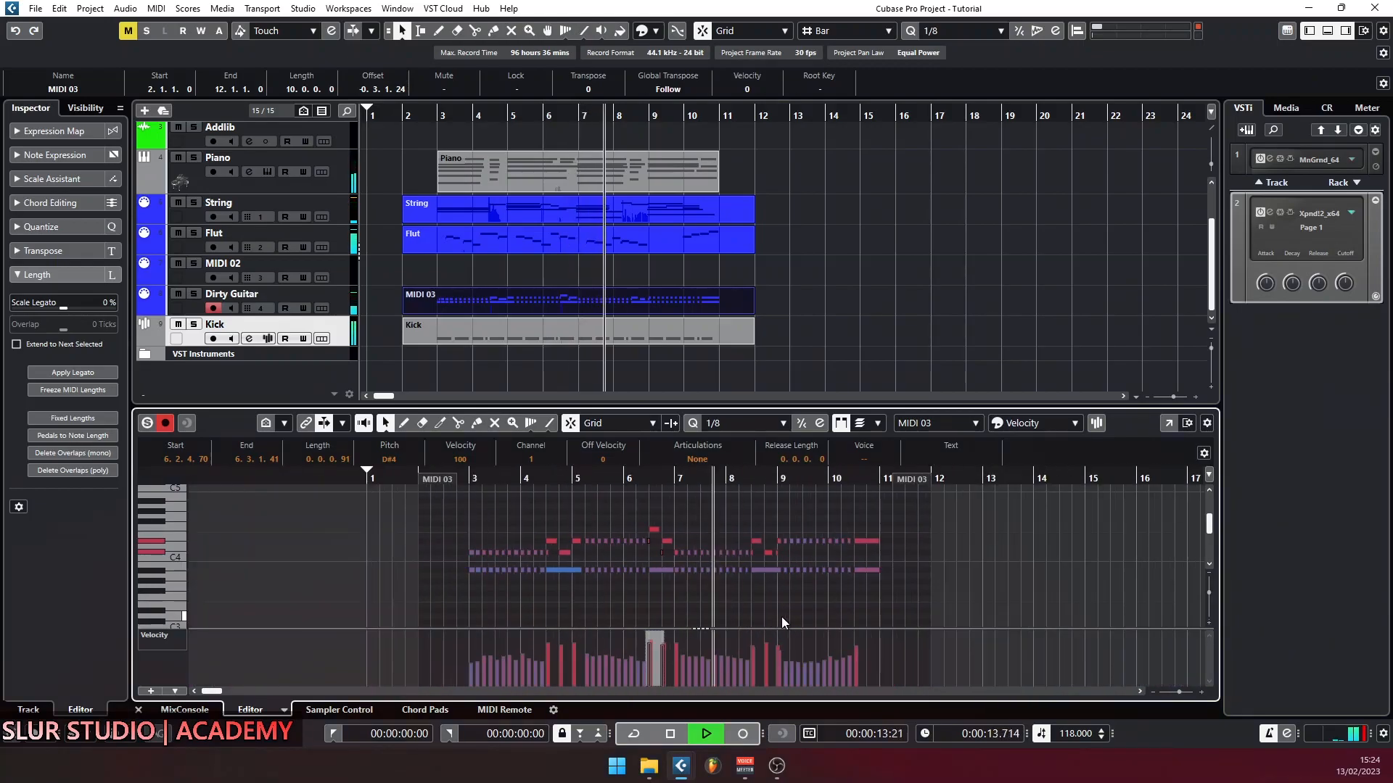
{"action": "key", "text": "space"}
{"action": "left_click", "coordinate": [841, 305]}
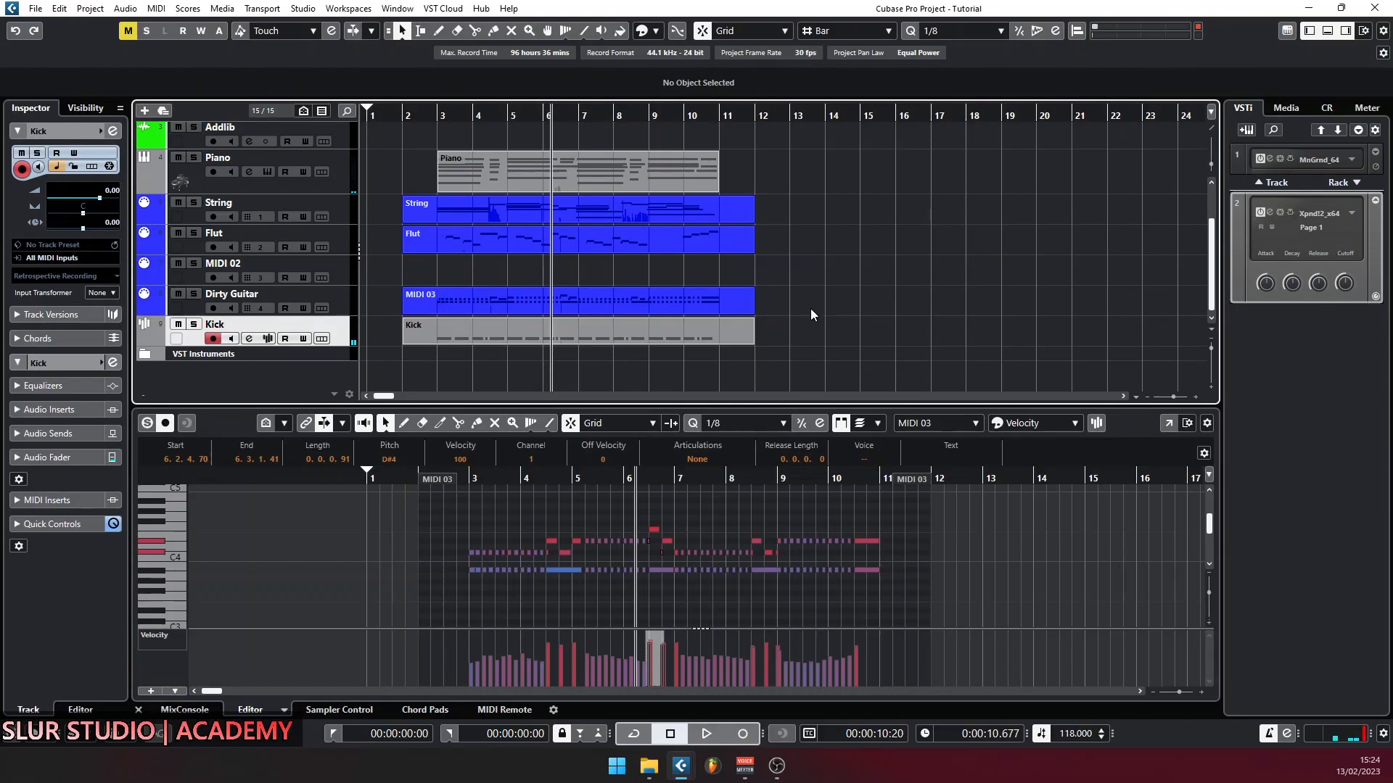
{"action": "scroll", "coordinate": [776, 302], "scroll_direction": "up", "scroll_amount": 2}
{"action": "scroll", "coordinate": [779, 301], "scroll_direction": "down", "scroll_amount": 2}
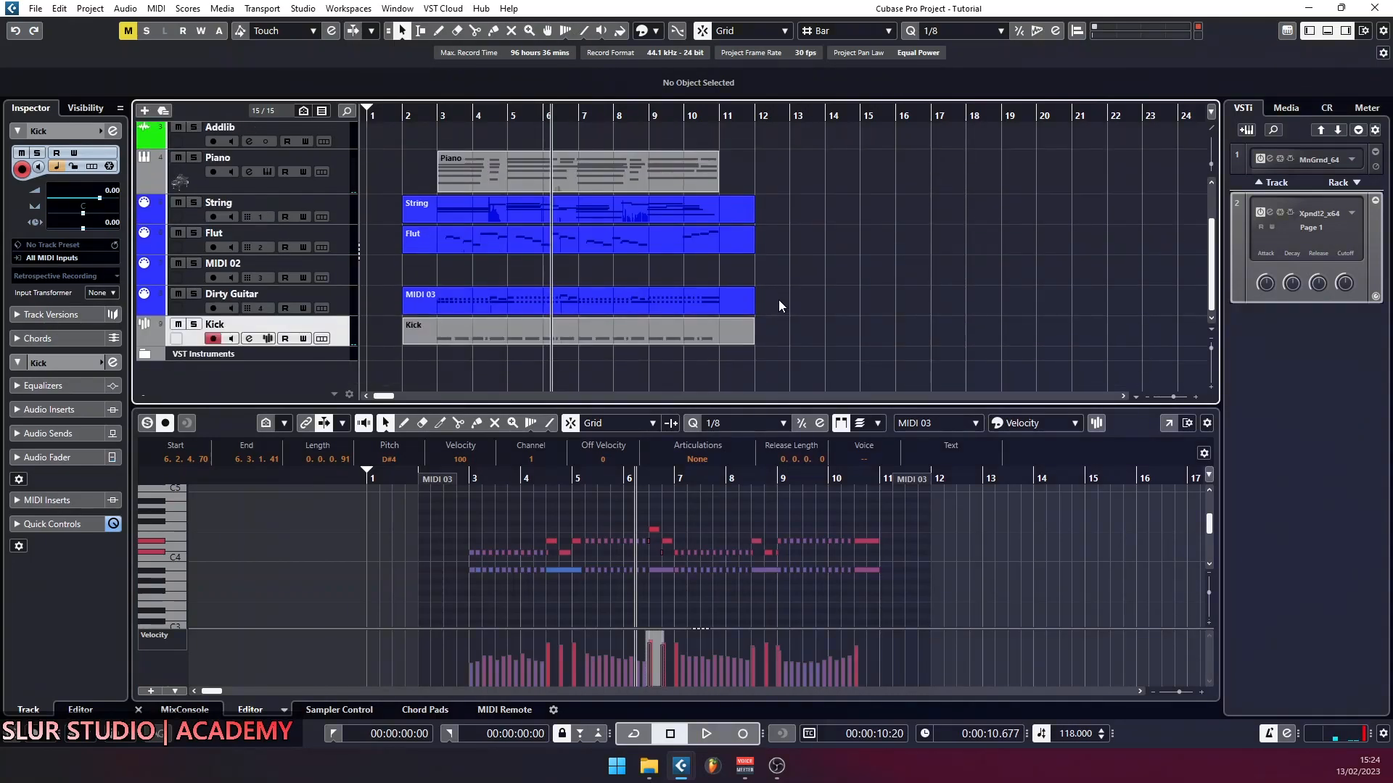